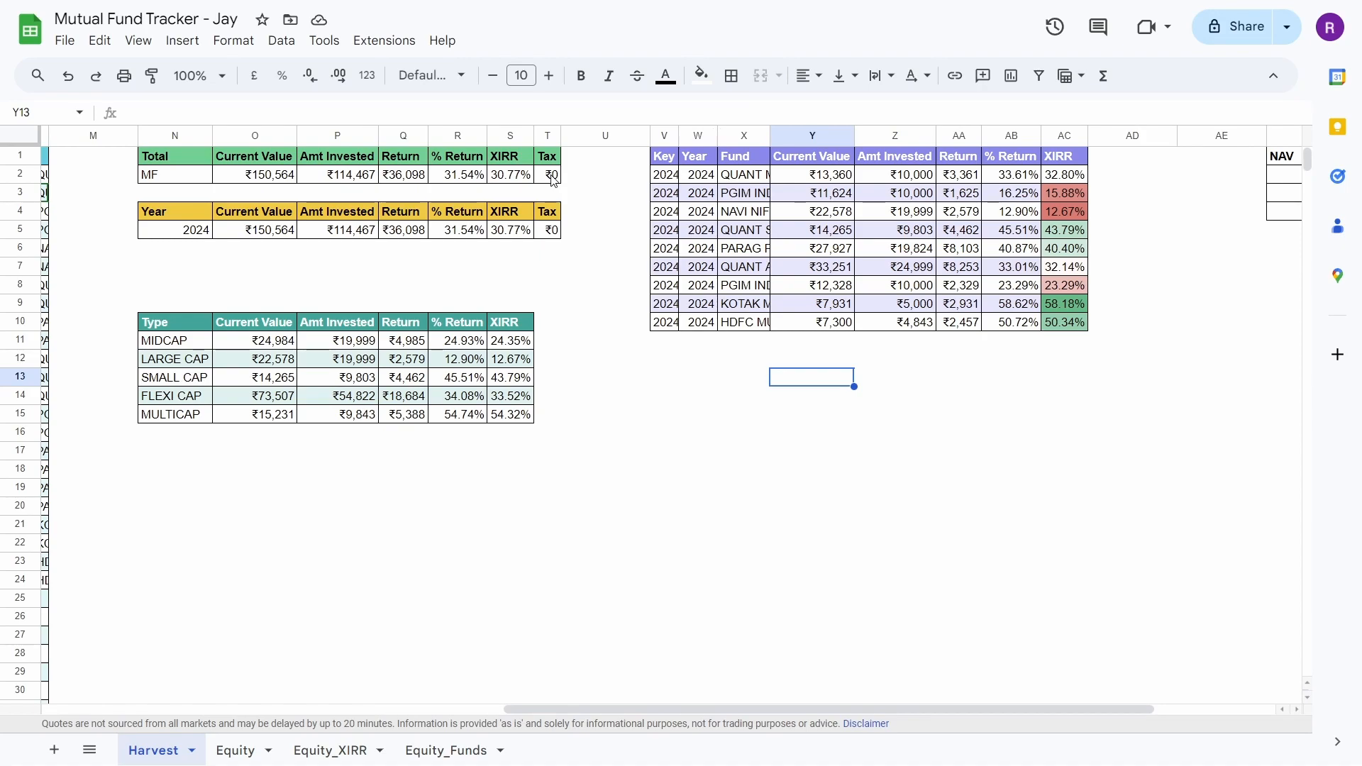
click(554, 177)
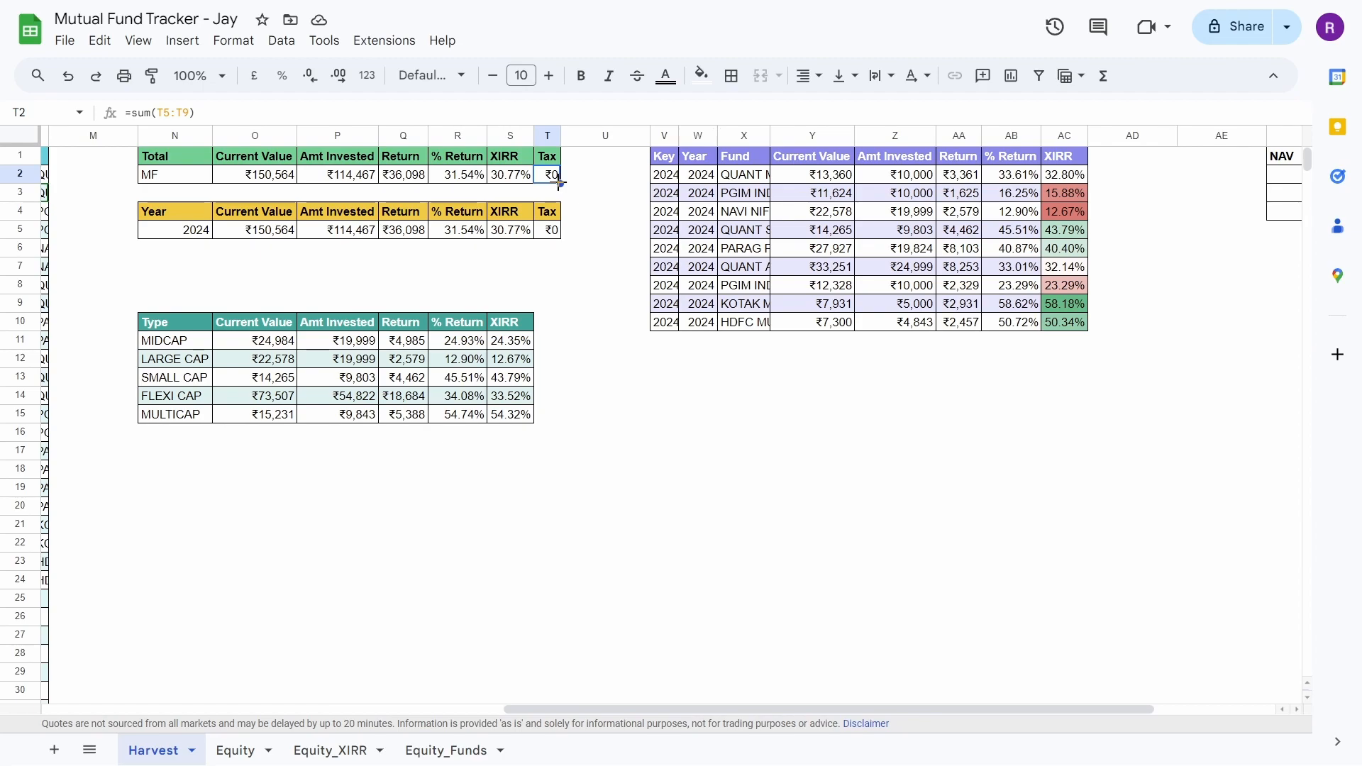
click(556, 234)
click(523, 268)
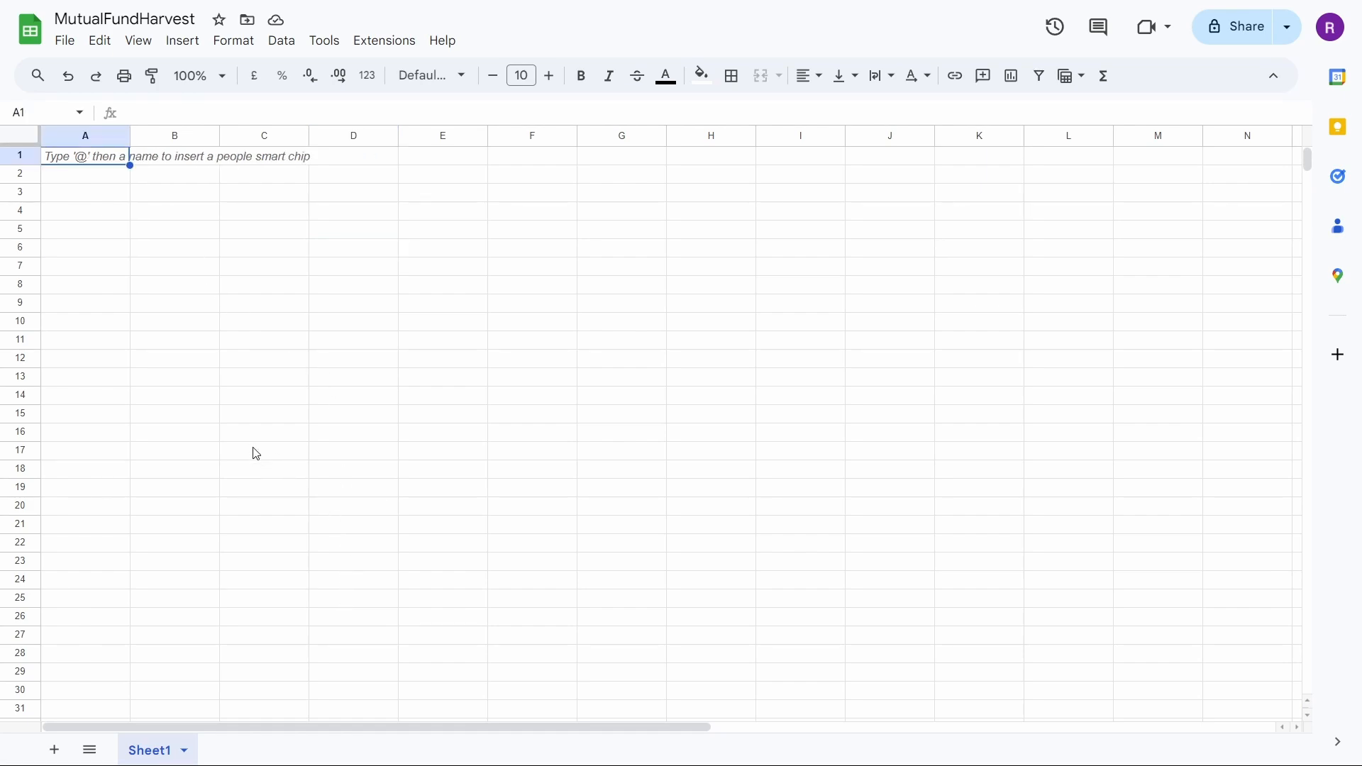
Enter the column headers MutualFundName in cell A1 and Credit/Debit in cell B1
text(MutualFundName)
key(Tab)
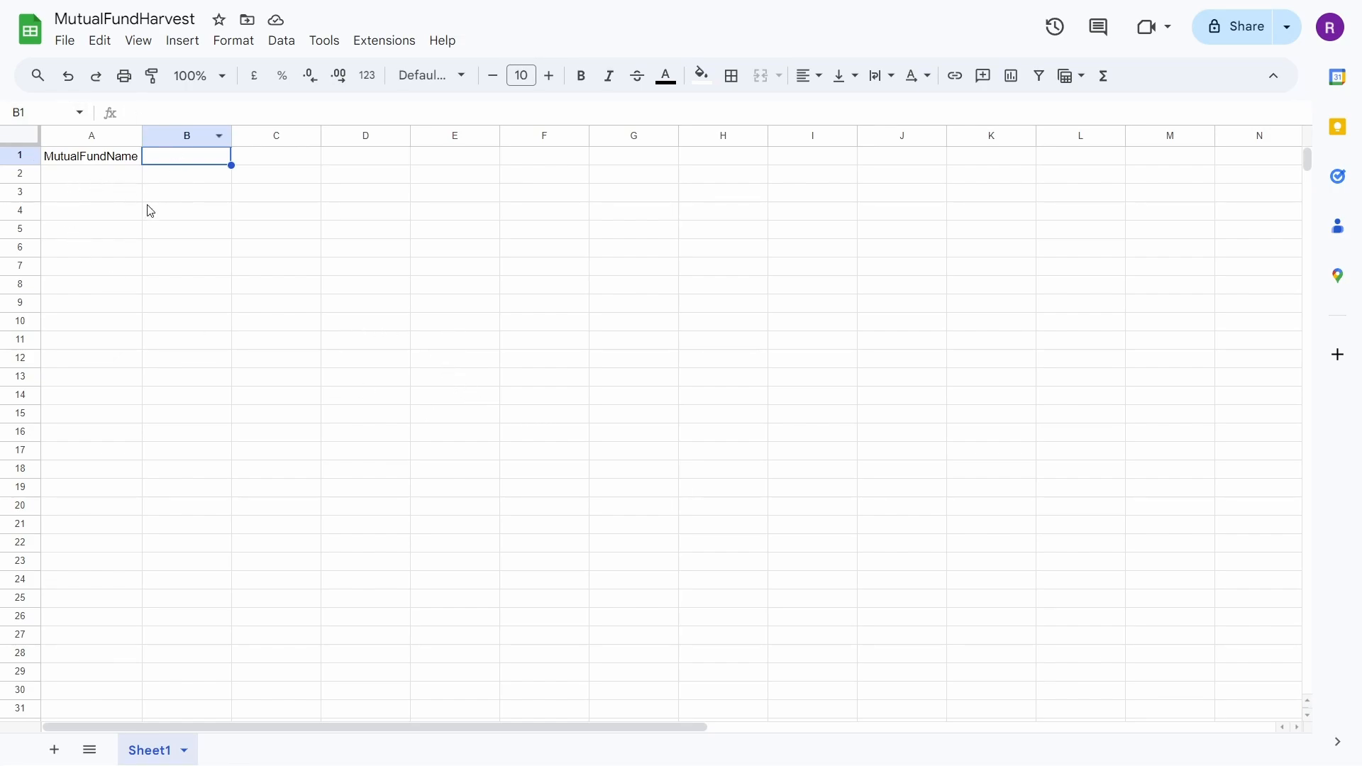
click(111, 161)
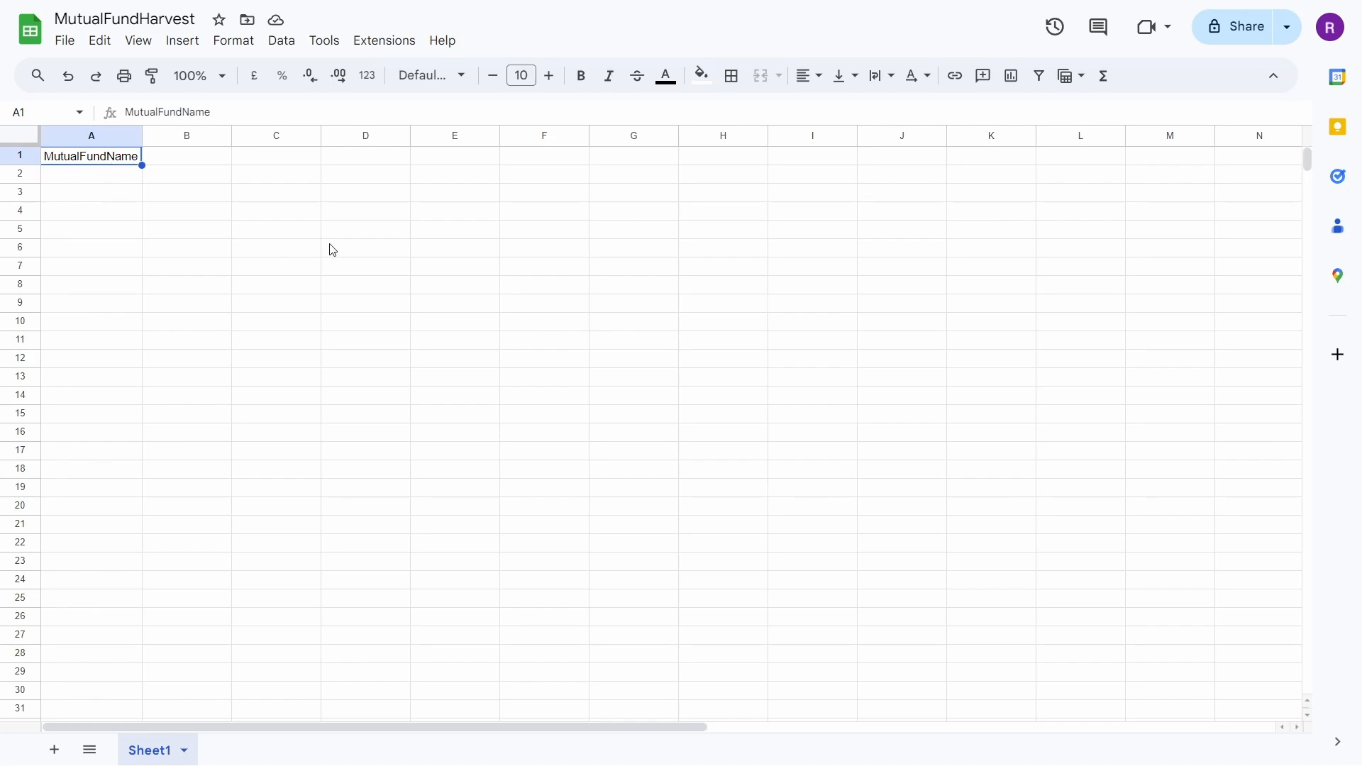
key(Right)
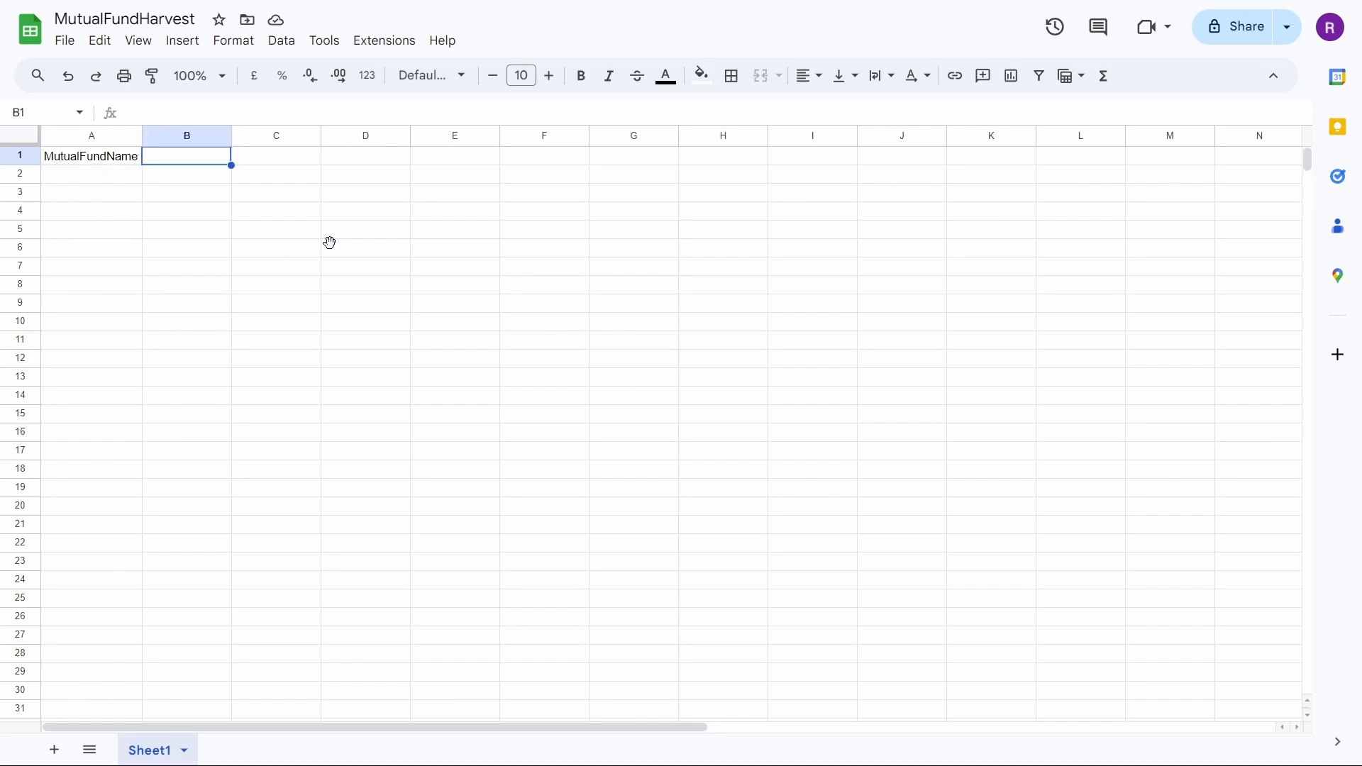
text(Credit)
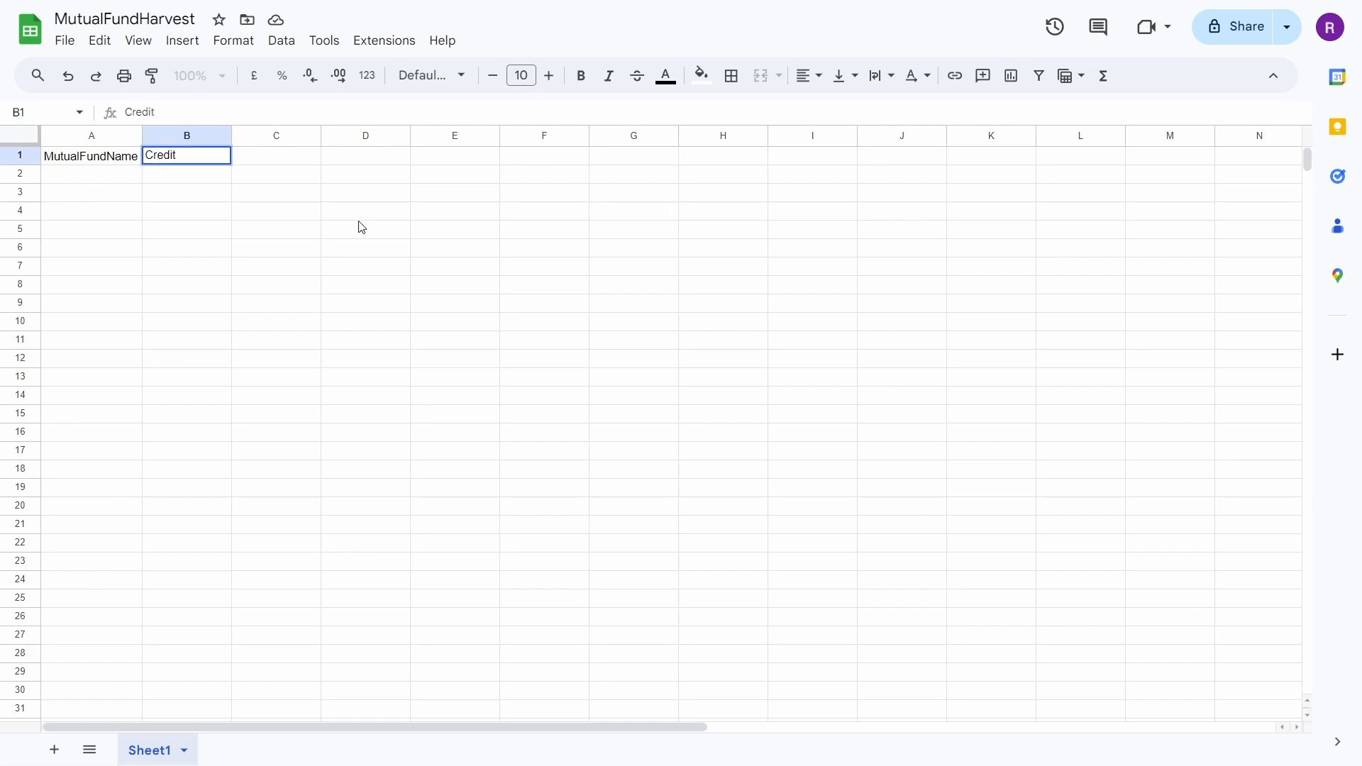
text(/Debit)
key(Return)
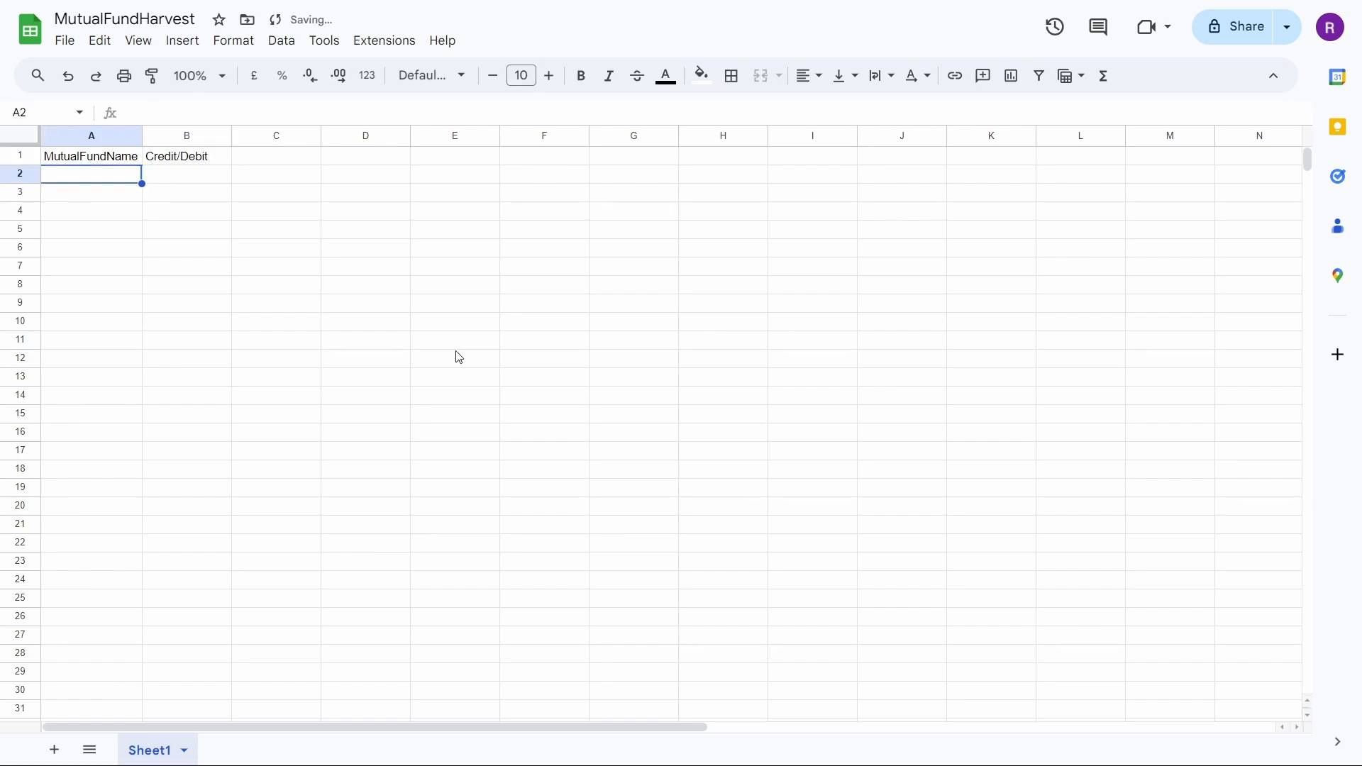
Add the column headers TrxDate, TrxAmount and Year in cells C1 to E1
key(Up)
key(Right)
key(Right)
text(TrxDate)
key(Tab)
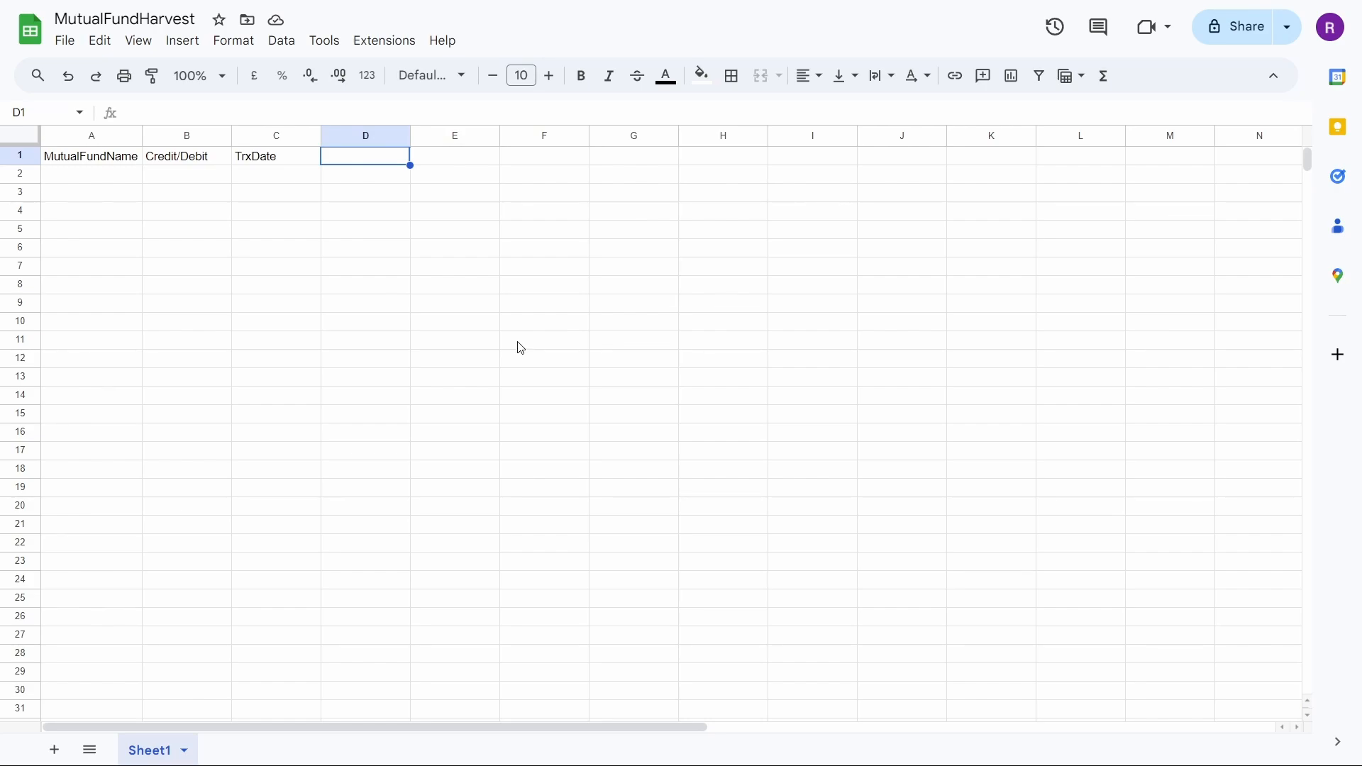
text(TrxAmount)
key(Tab)
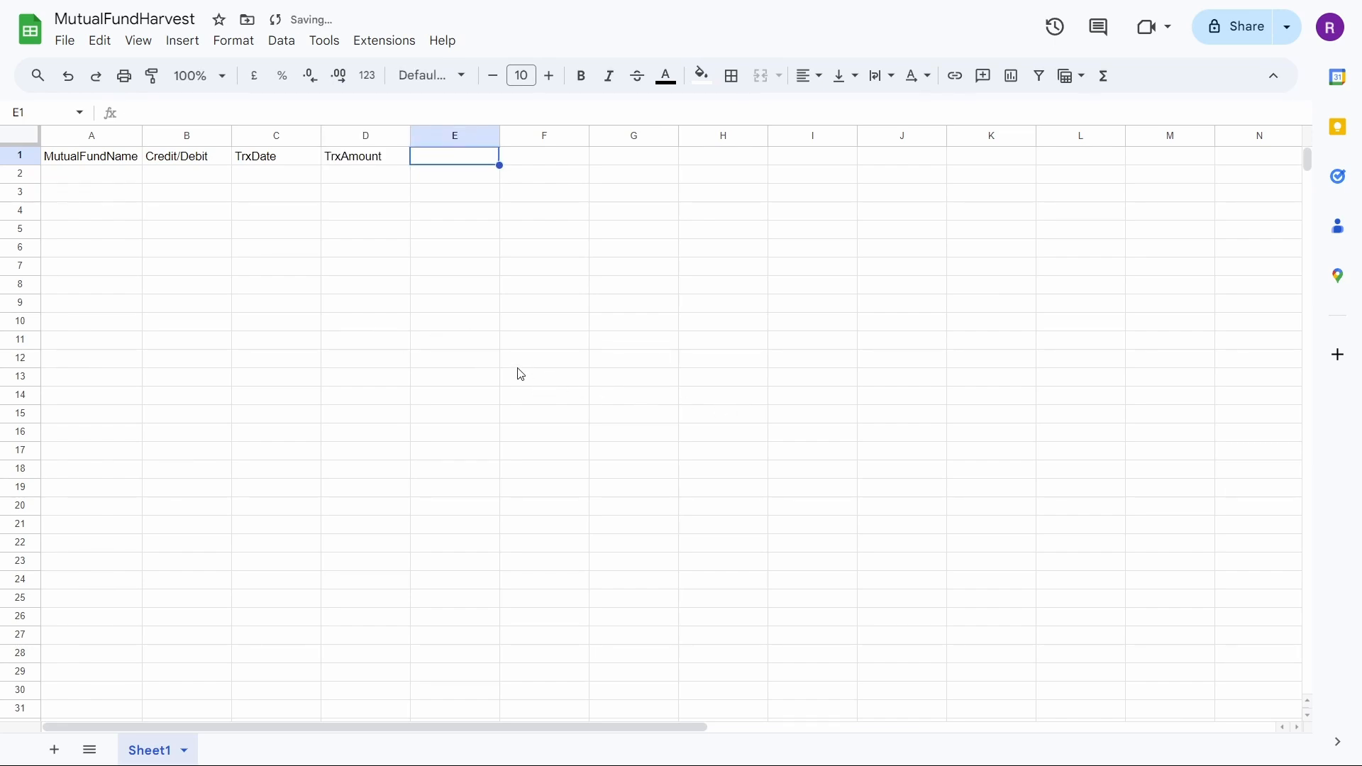
text(Year)
key(Return)
Enter Nifty 50 Index as the first mutual fund name in cell A2
key(Left)
key(Left)
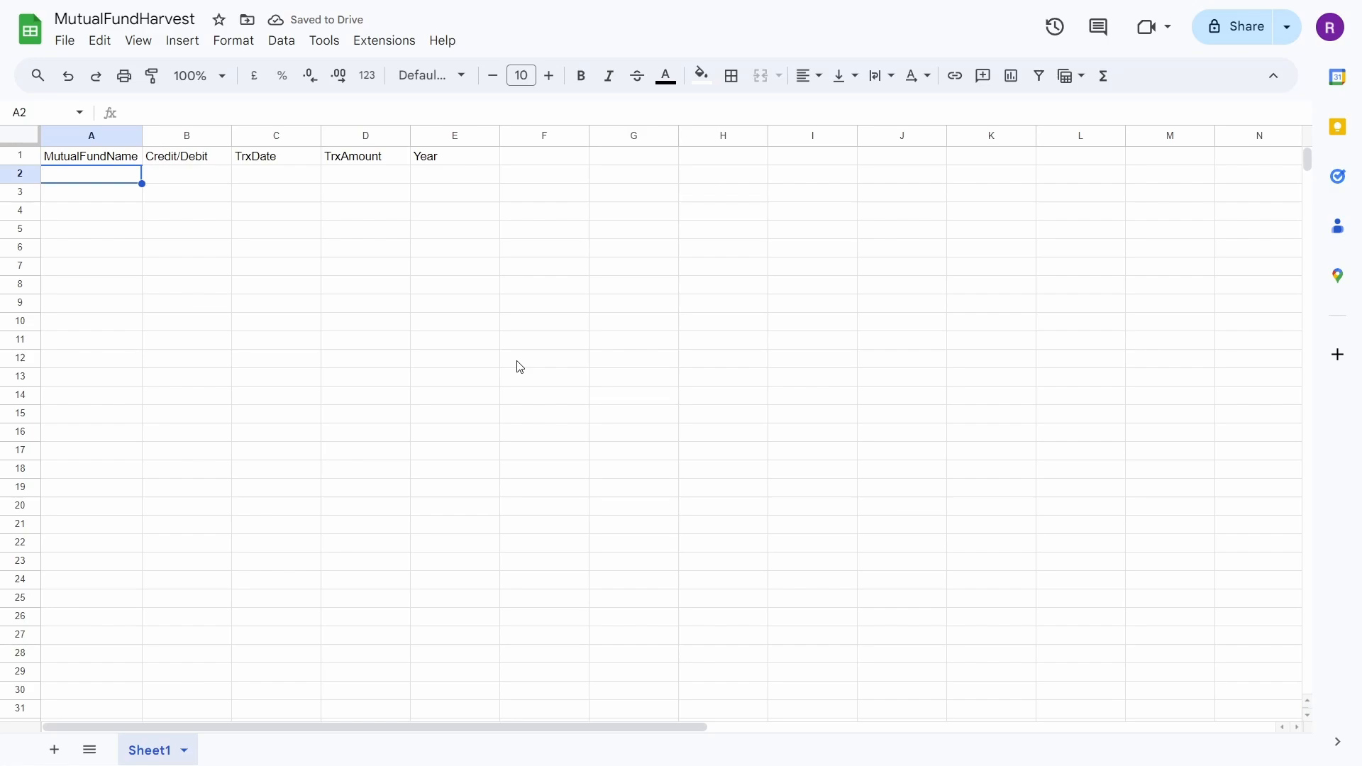
text(N)
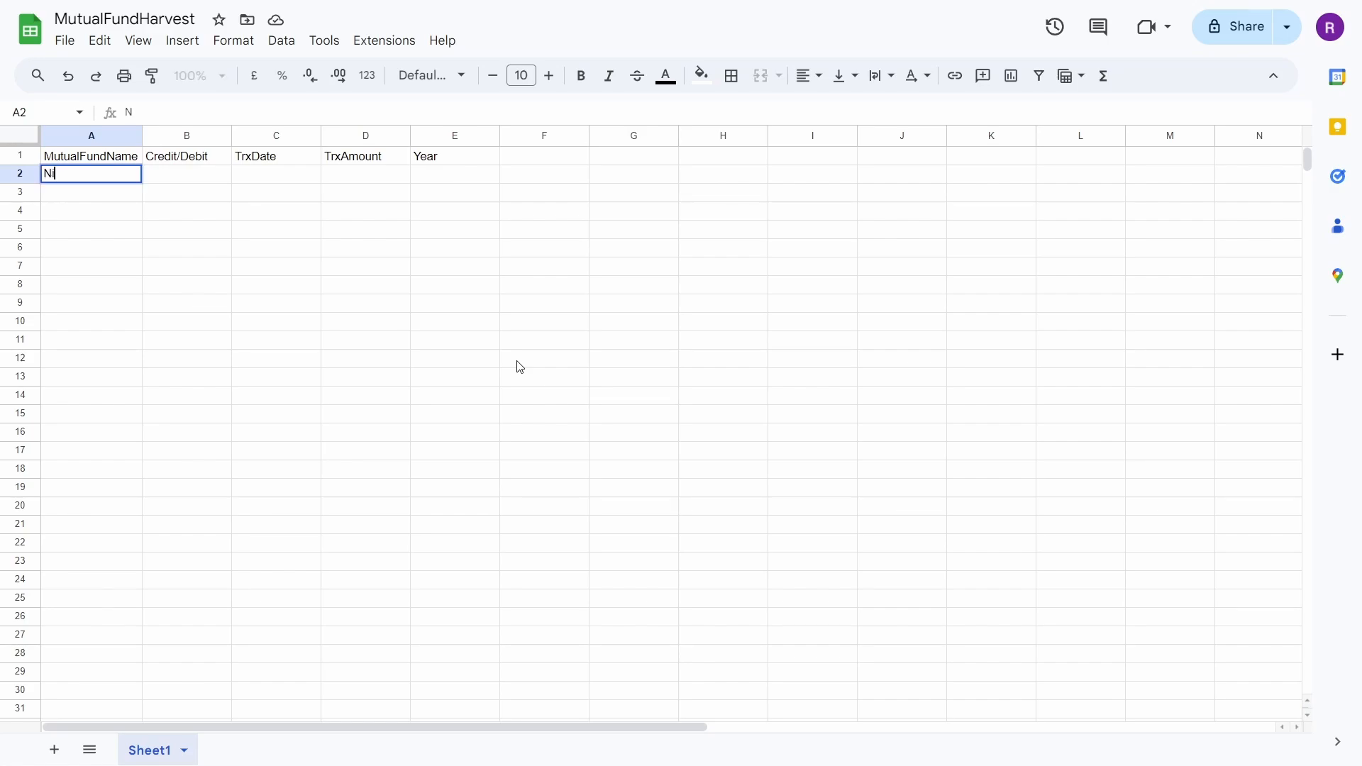
text(ifty 50 Index)
key(Tab)
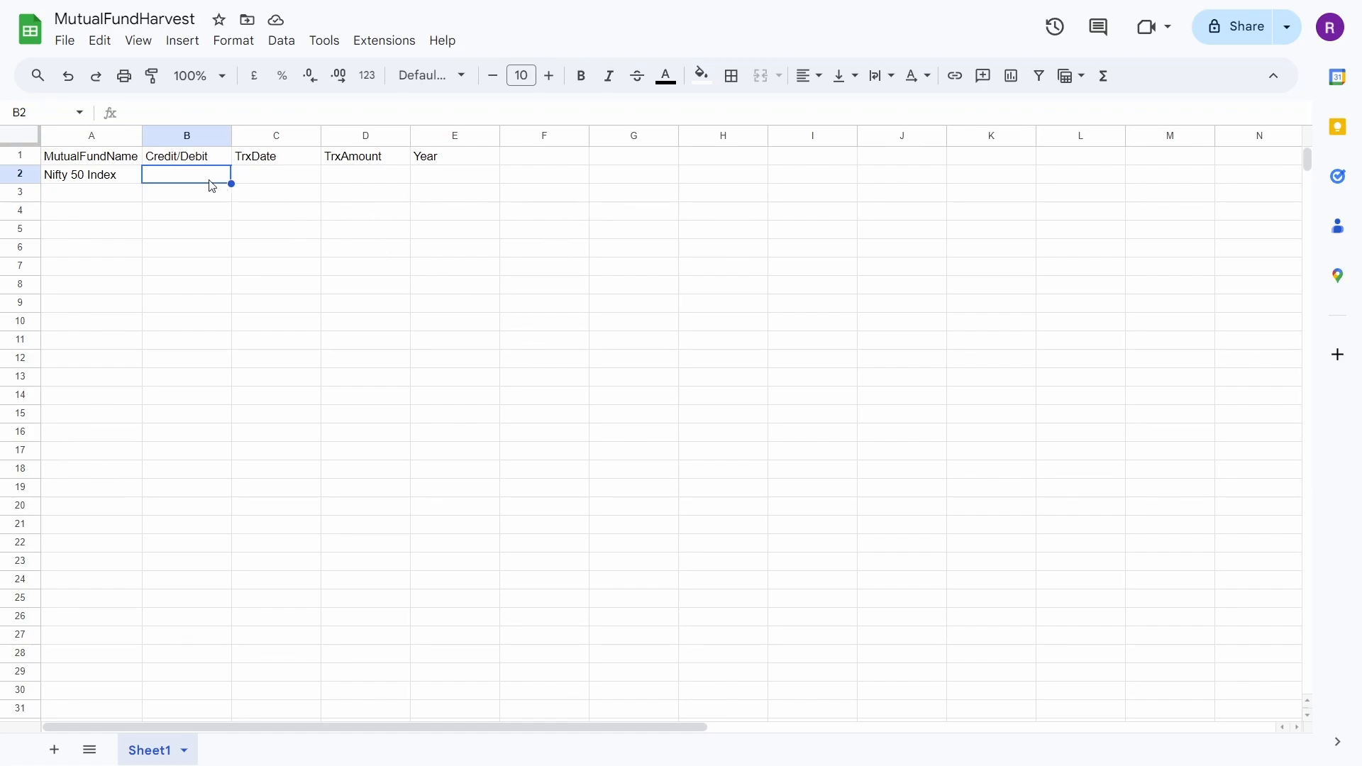
Create a drop-down data validation rule for cell B2 with the options Debit and Credit
scroll(201, 183, right, 1)
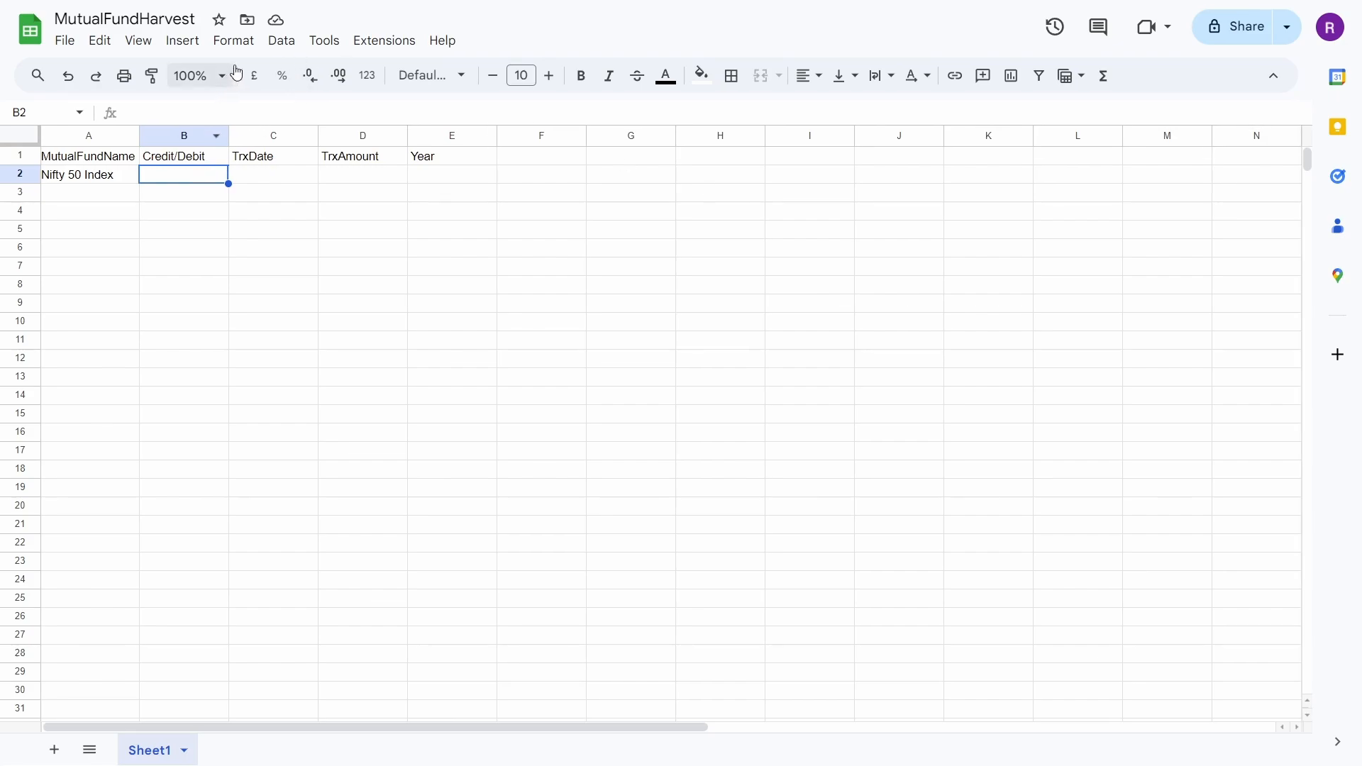
click(281, 41)
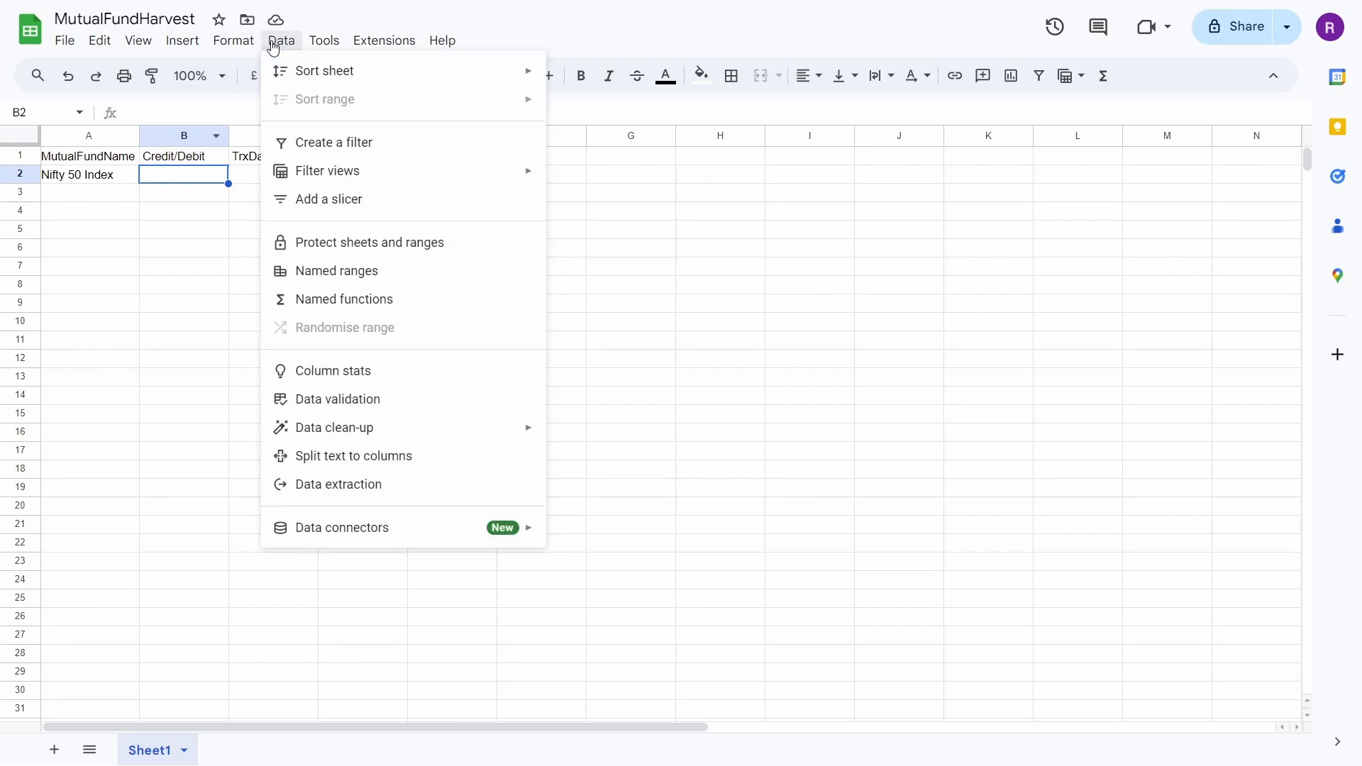
click(418, 401)
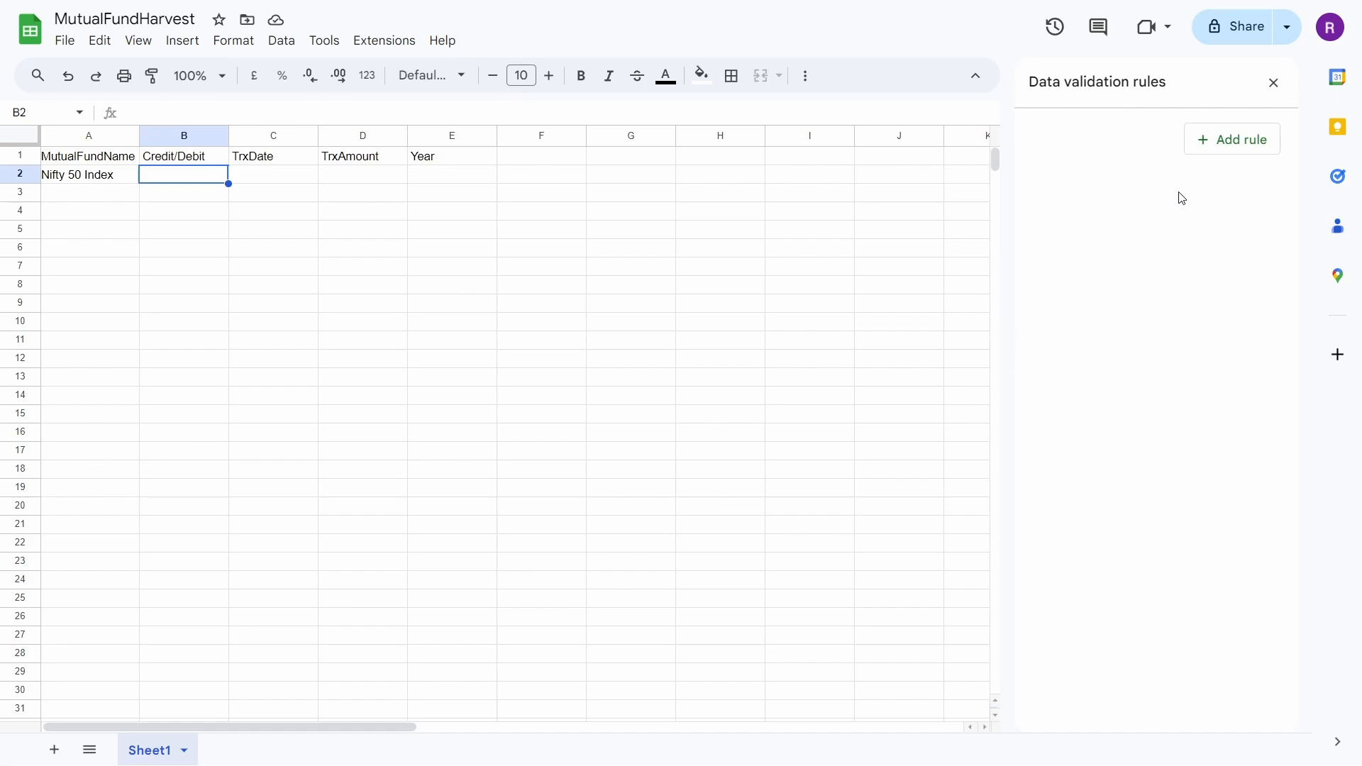
click(1211, 151)
click(1076, 295)
key(Escape)
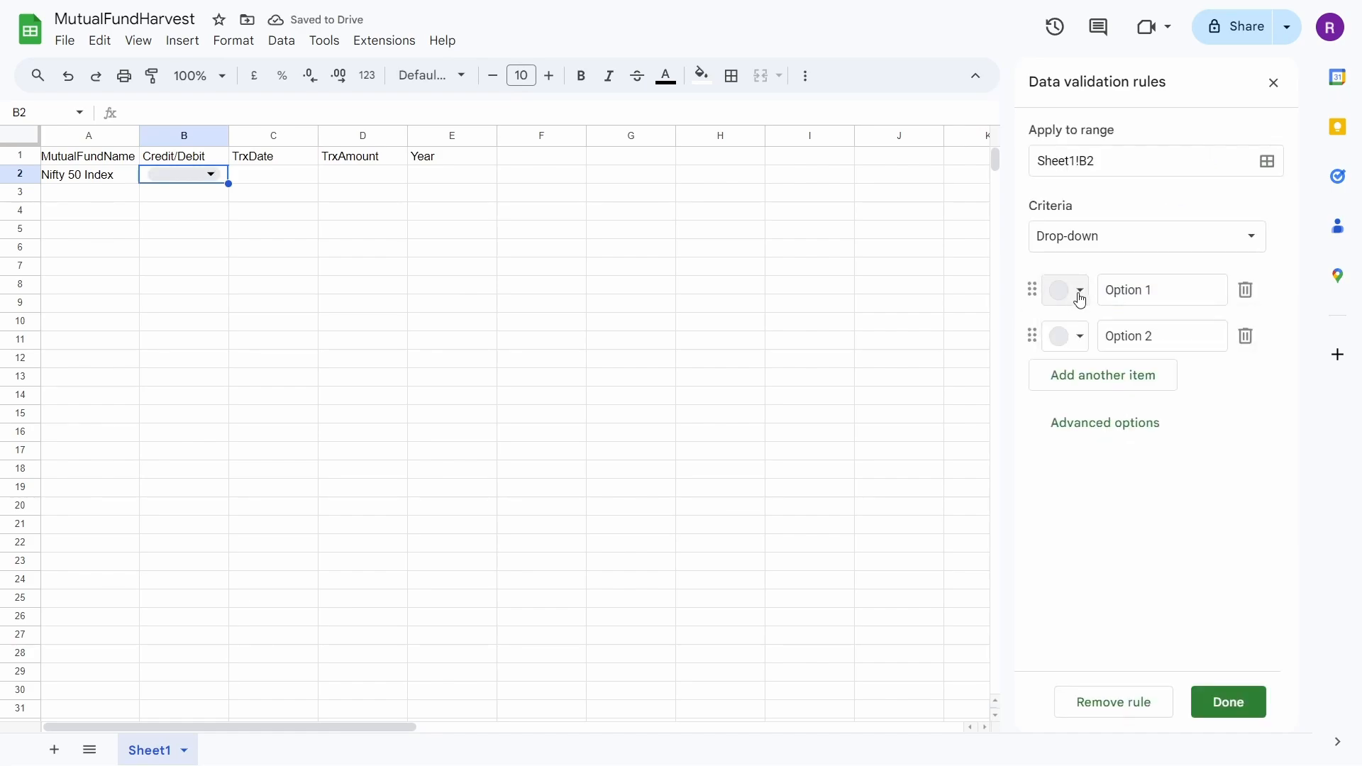
key(Tab)
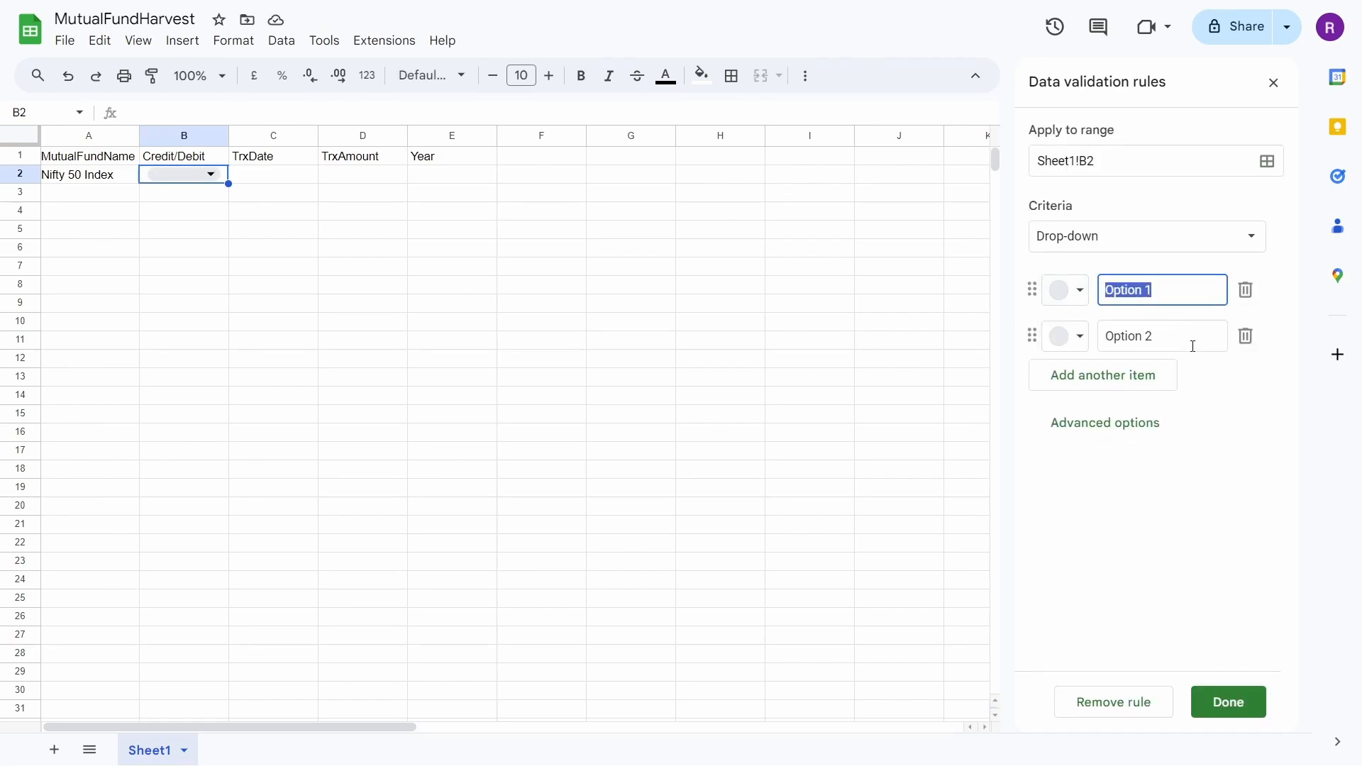
text(D)
click(1195, 347)
key(BackSpace)
key(BackSpace)
key(BackSpace)
text(Credit)
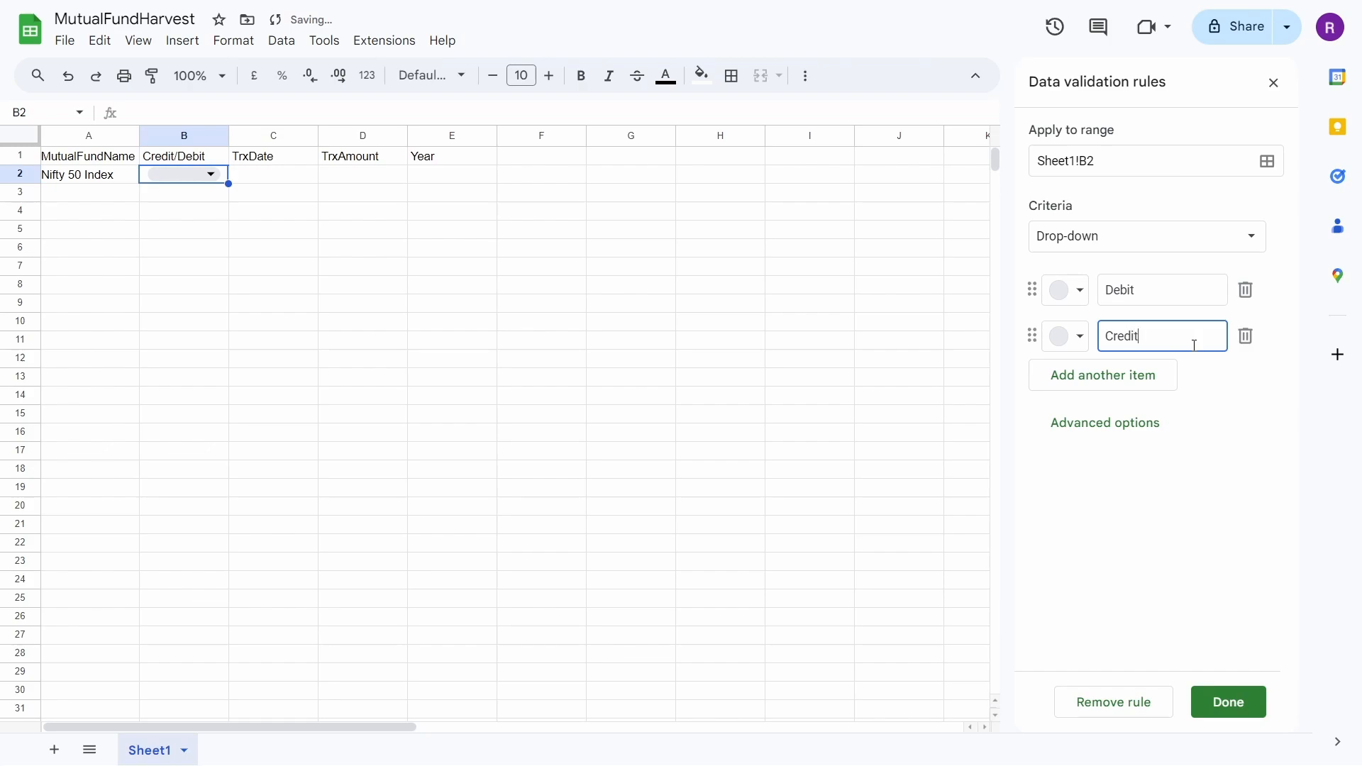
Colour the Debit option dark red and the Credit option dark green, and save the drop-down rule
click(1083, 291)
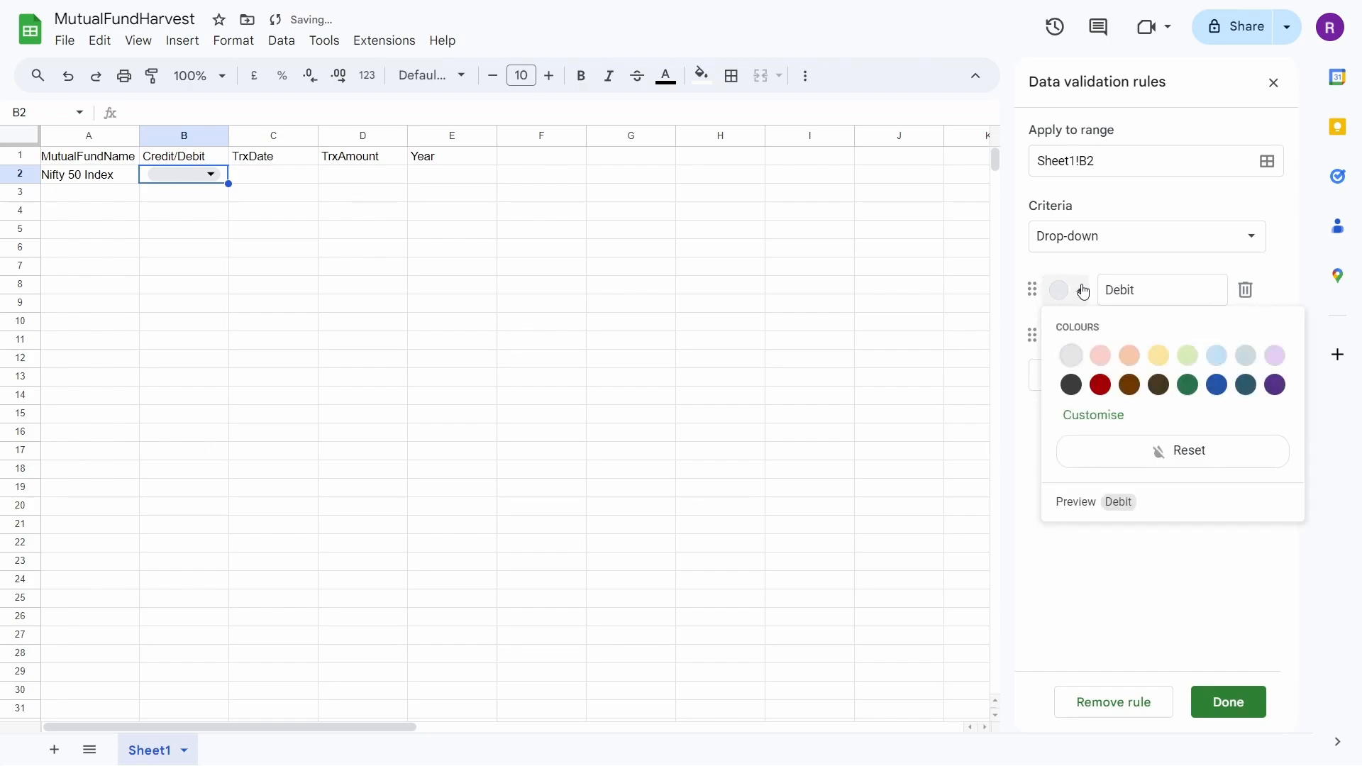
click(1100, 385)
click(1075, 346)
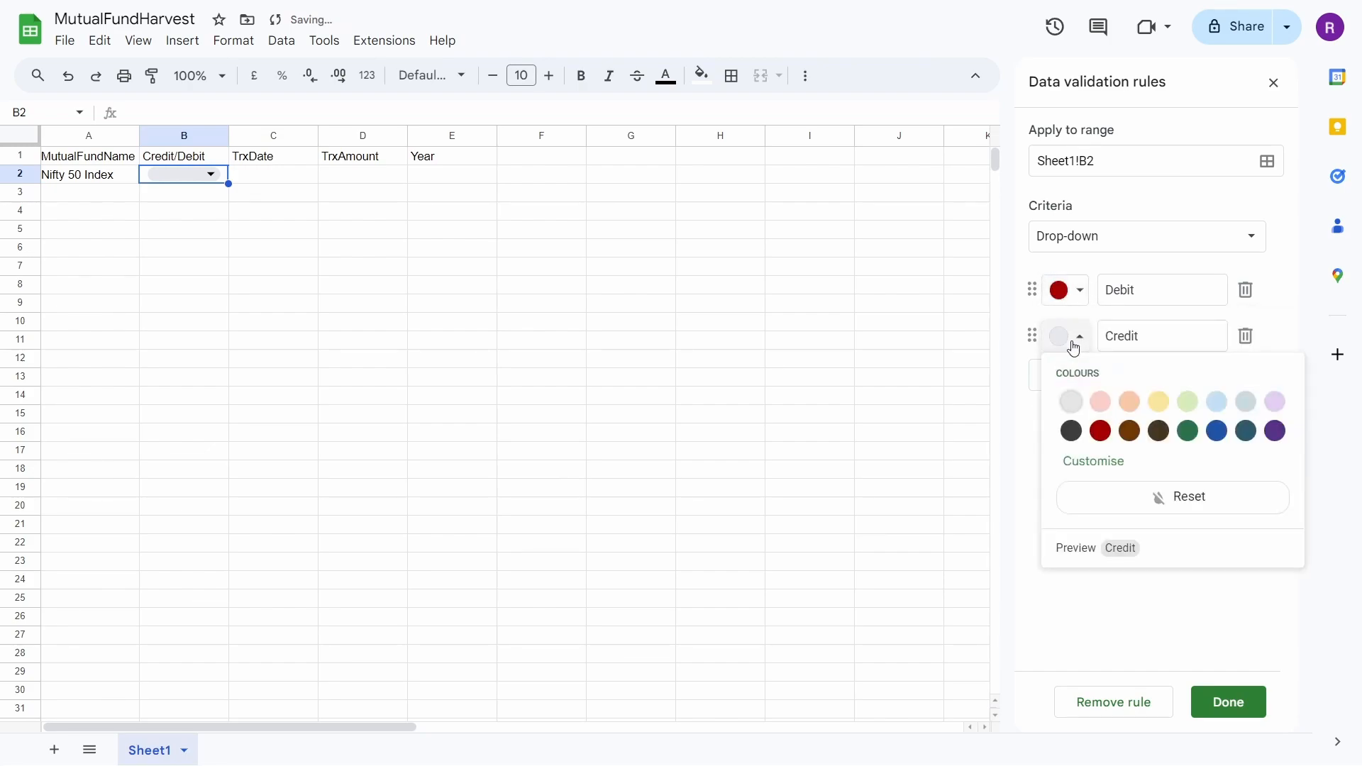
click(1188, 431)
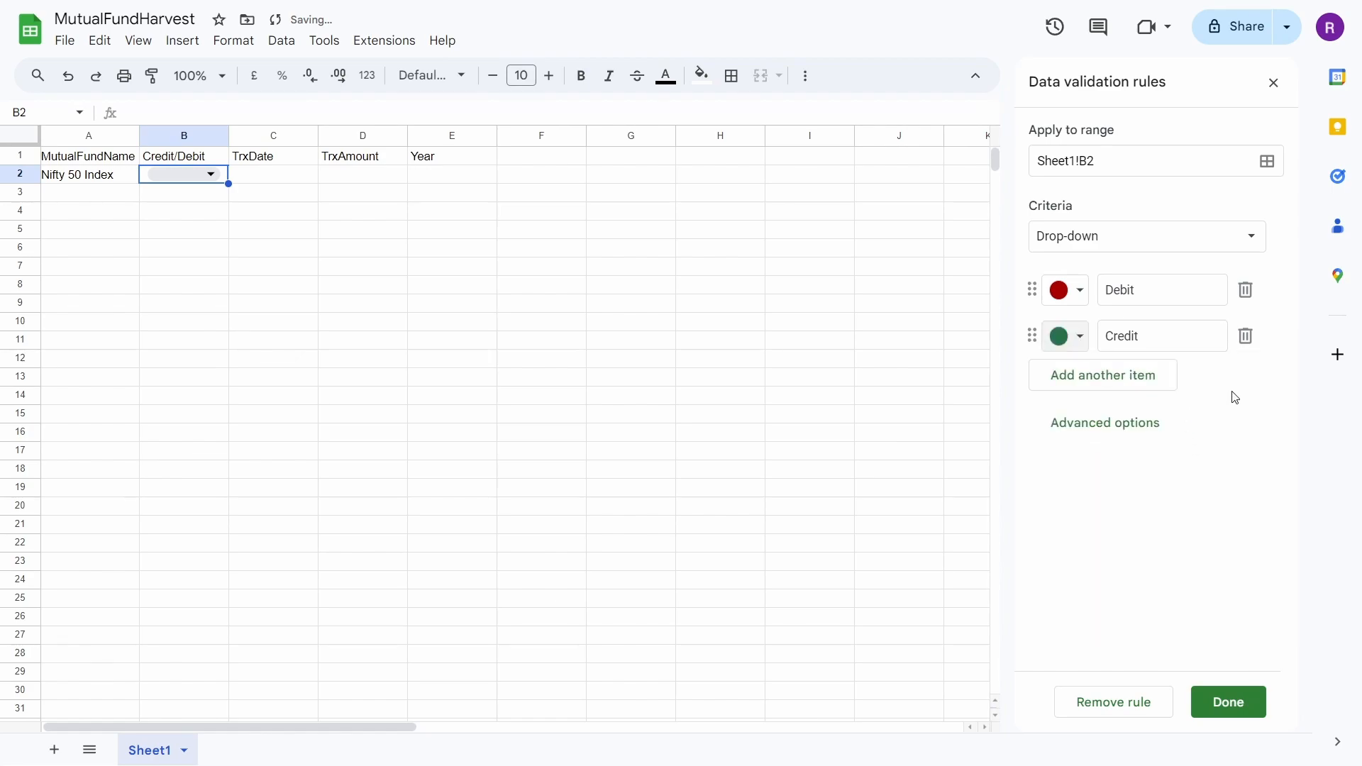
click(1234, 702)
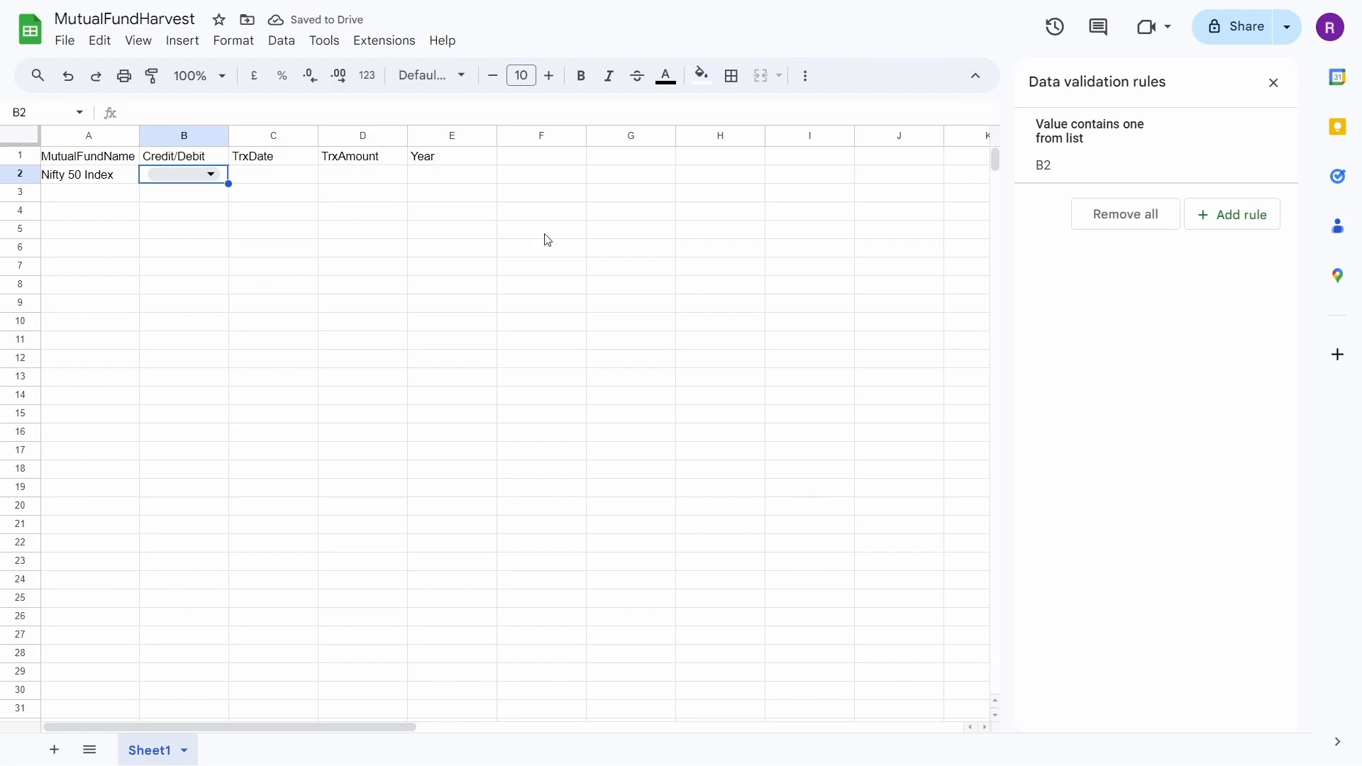
Choose Debit in the Credit/Debit drop-down of cell B2
click(182, 204)
click(196, 176)
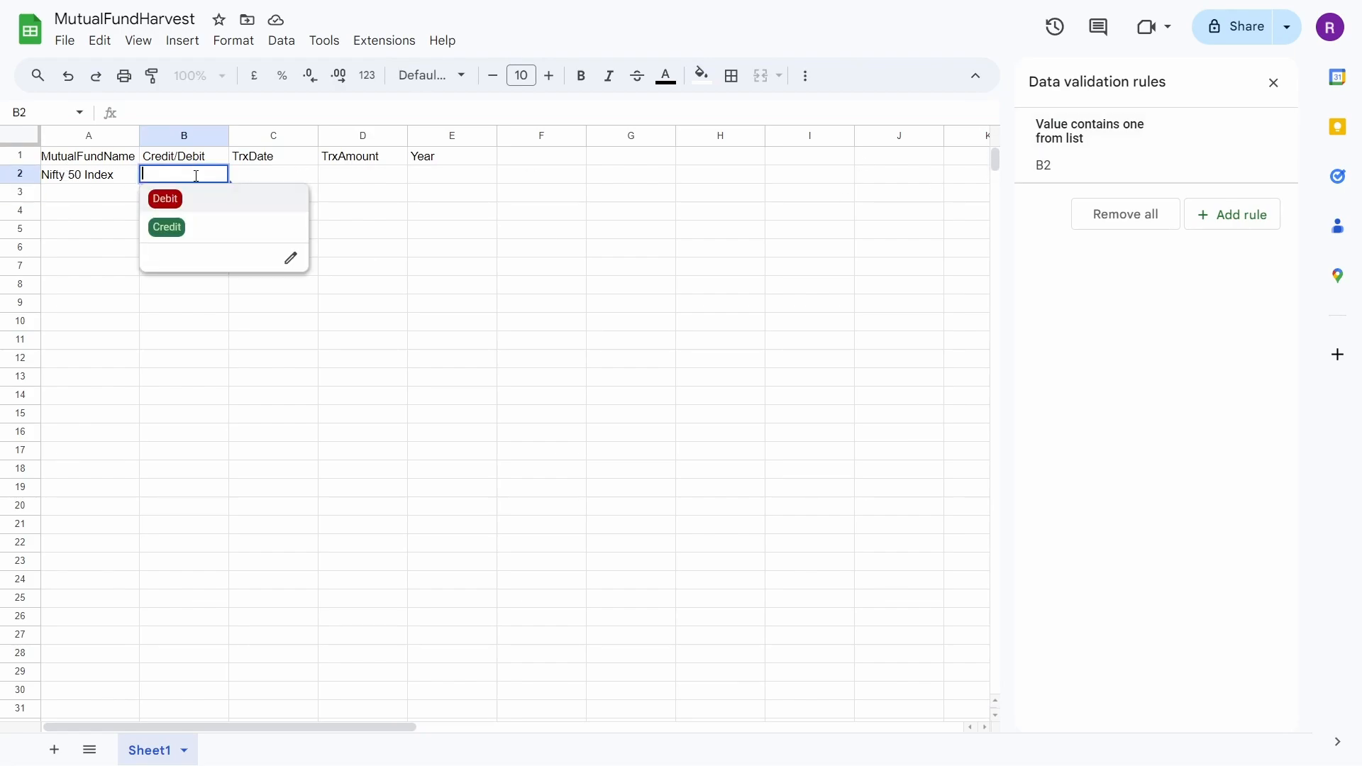
click(186, 201)
Copy the Credit/Debit drop-down down to cells B3:B5 and clear the copied values
click(183, 207)
key(ctrl+d)
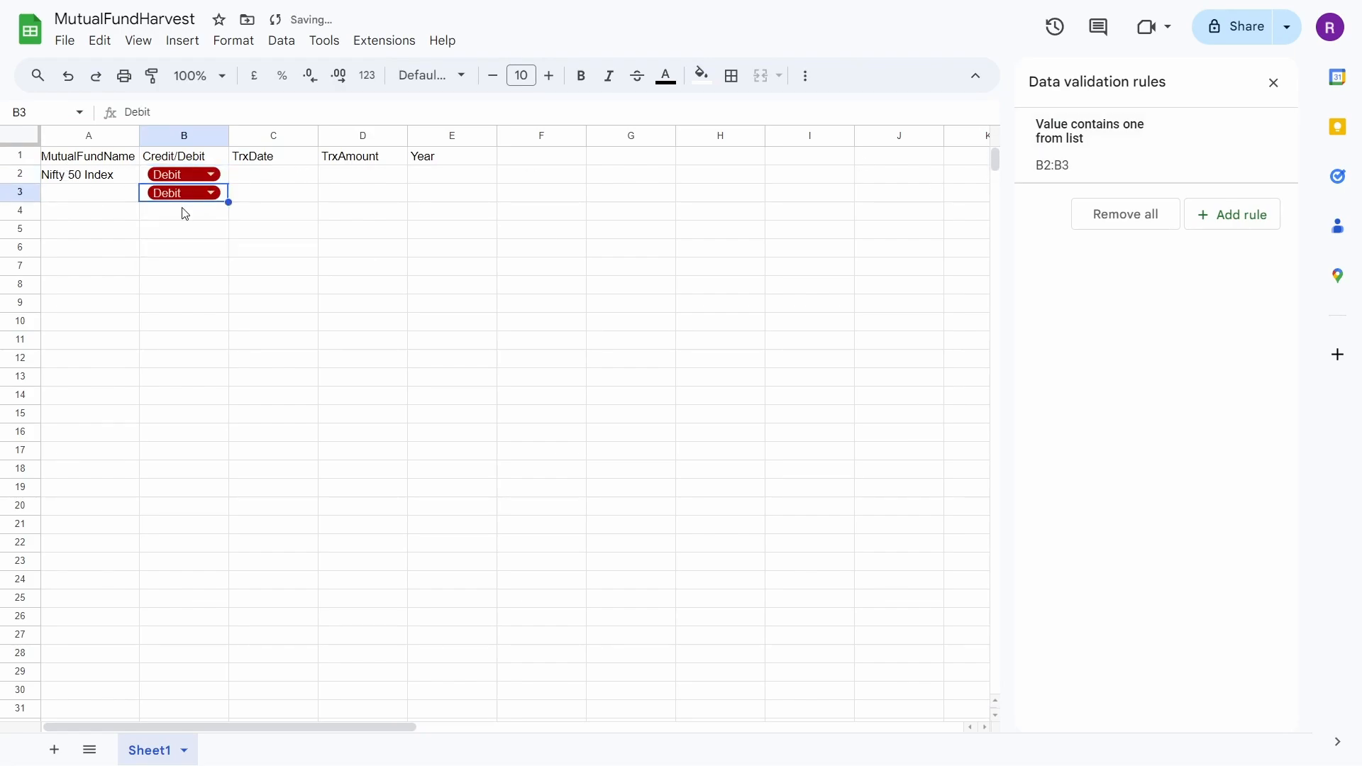
key(Down)
key(ctrl+d)
key(Up)
key(Delete)
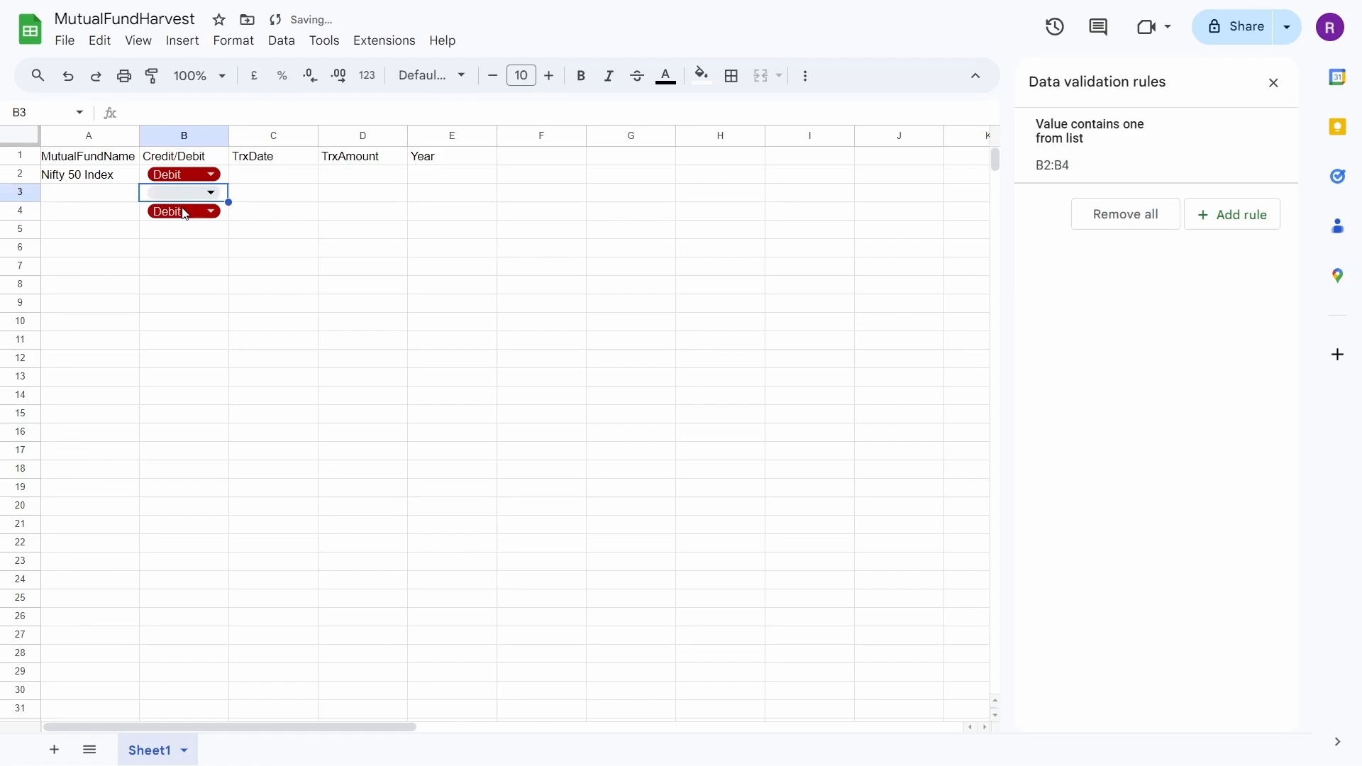
key(Down)
key(Delete)
click(184, 213)
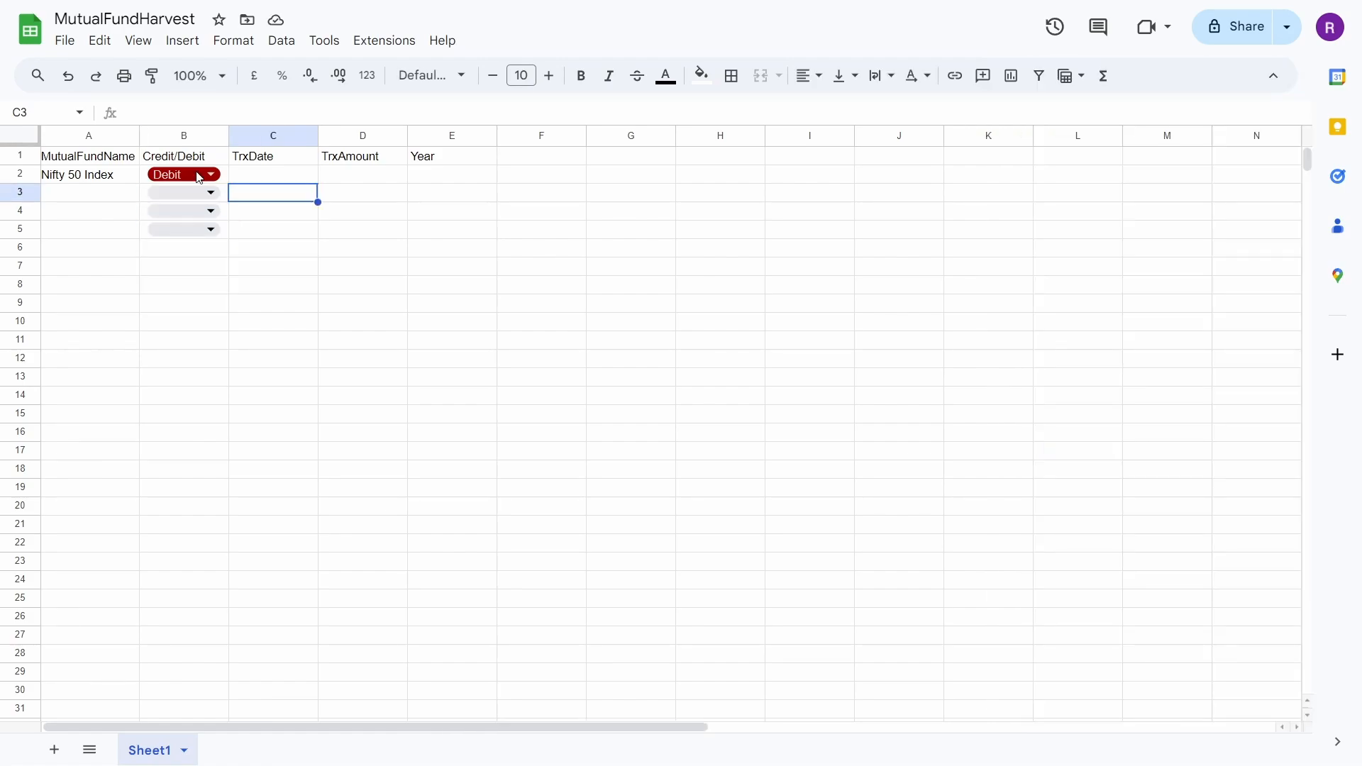
Set the Nifty 50 Index row to Credit and enter 25/12/2022 as its TrxDate
double_click(183, 174)
click(176, 225)
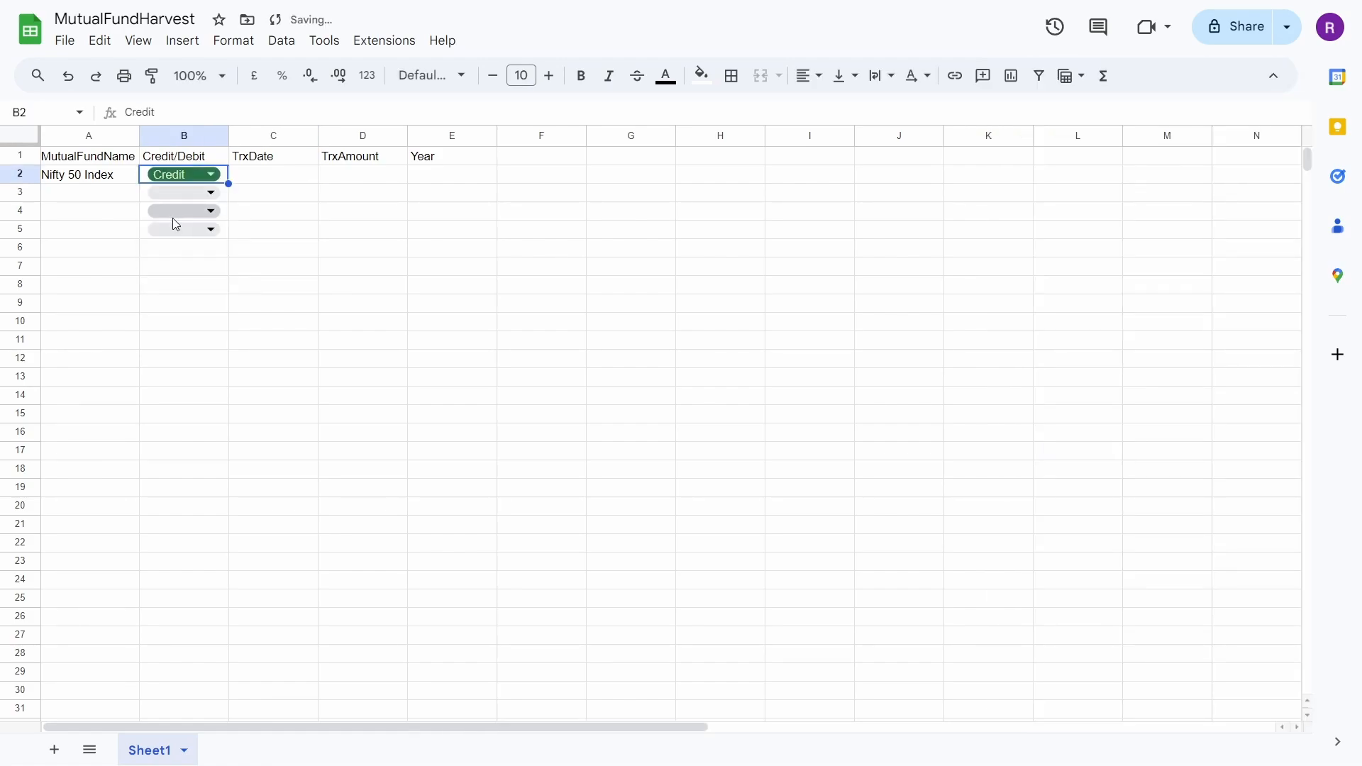
click(267, 179)
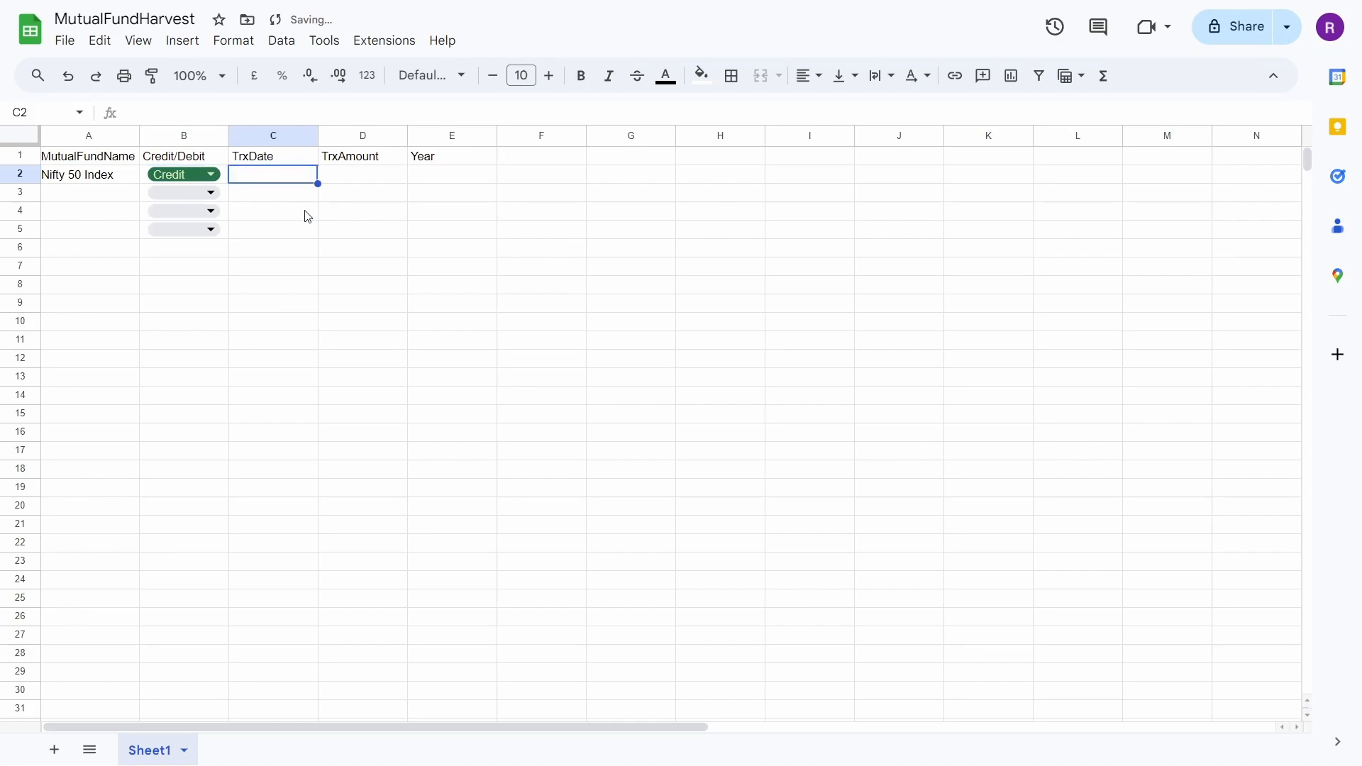
text(25/12/)
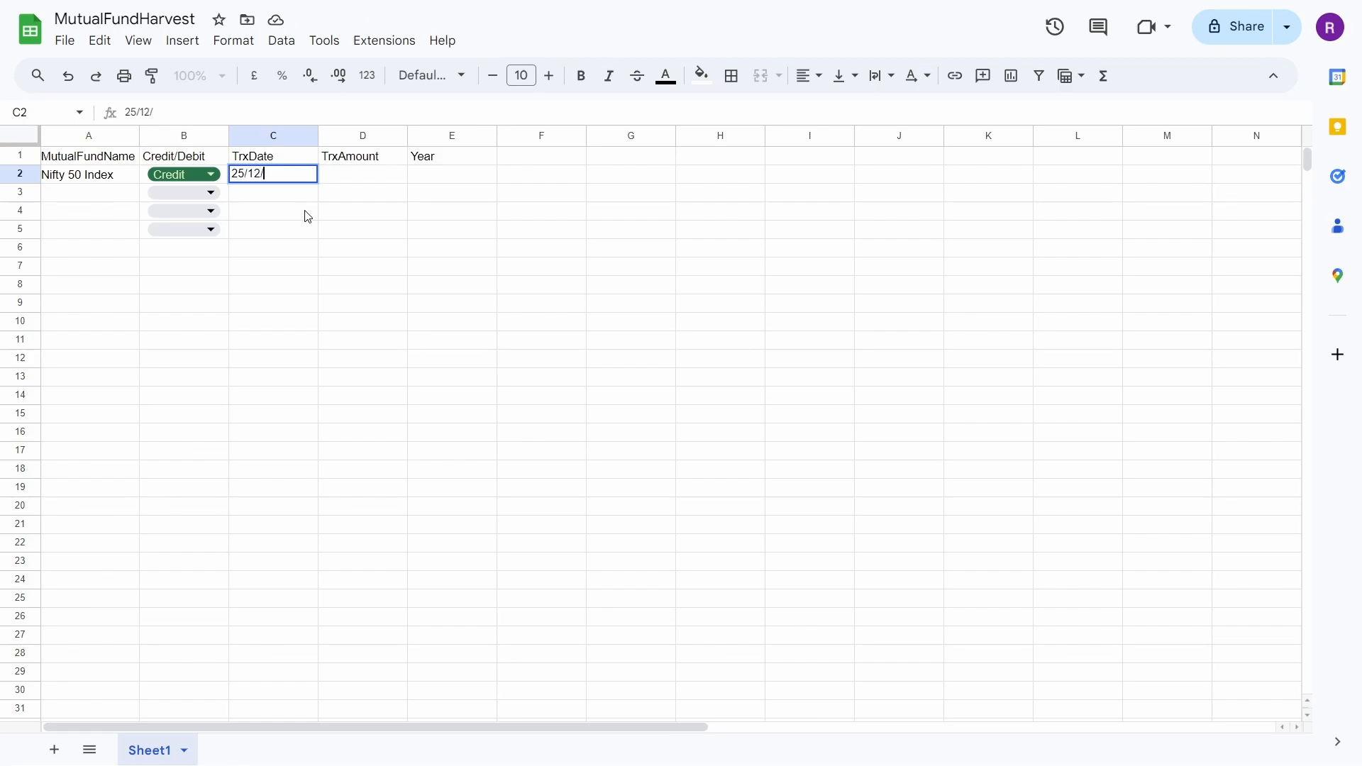
text(2022)
key(Tab)
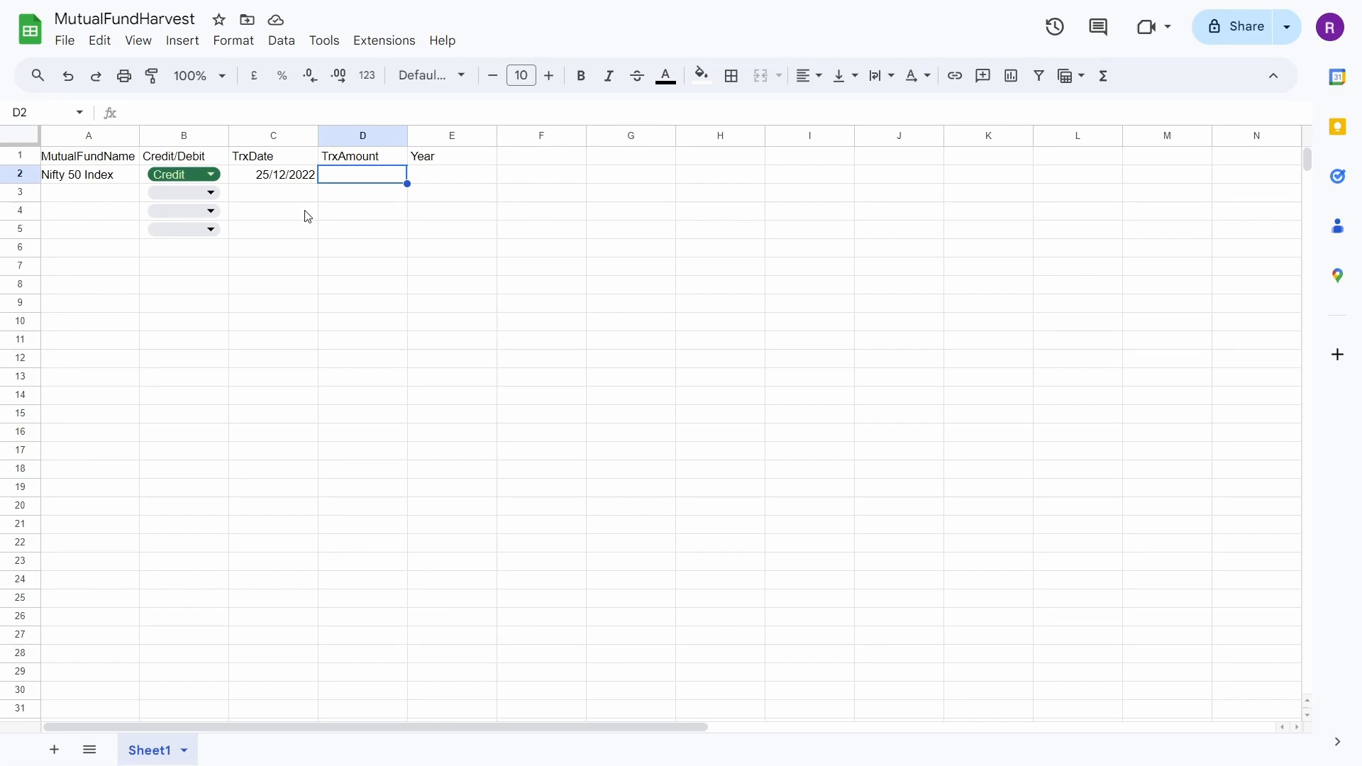
Enter -10000 as the TrxAmount of the Nifty 50 Index row
text(-1000)
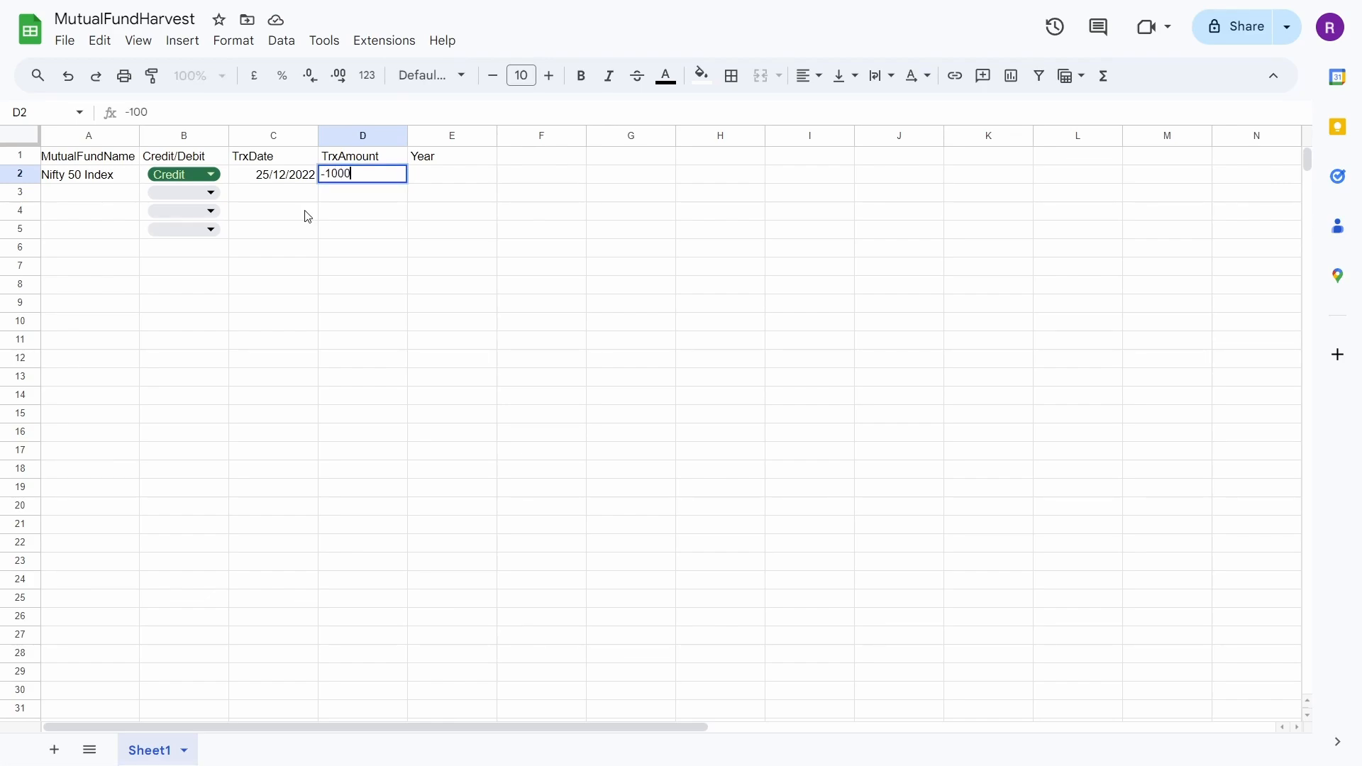
text(0)
key(Return)
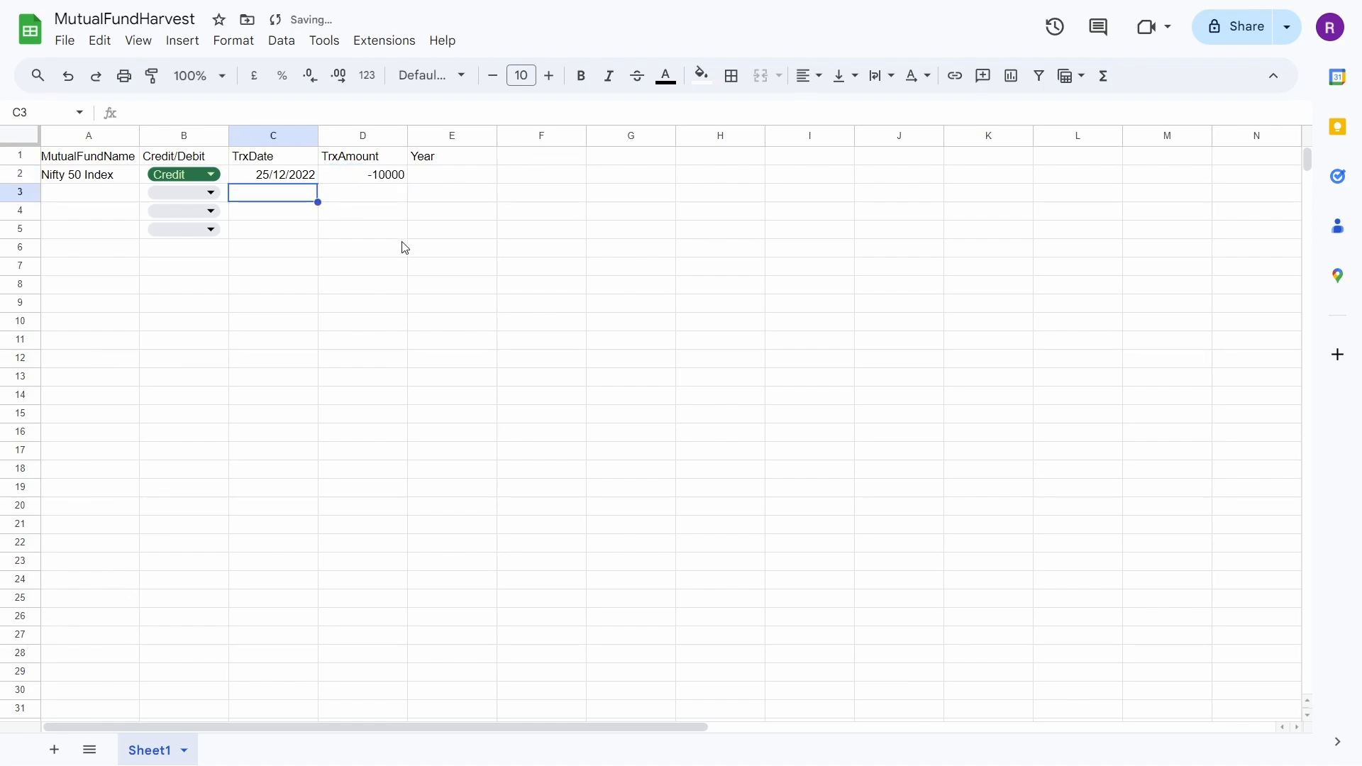
click(377, 178)
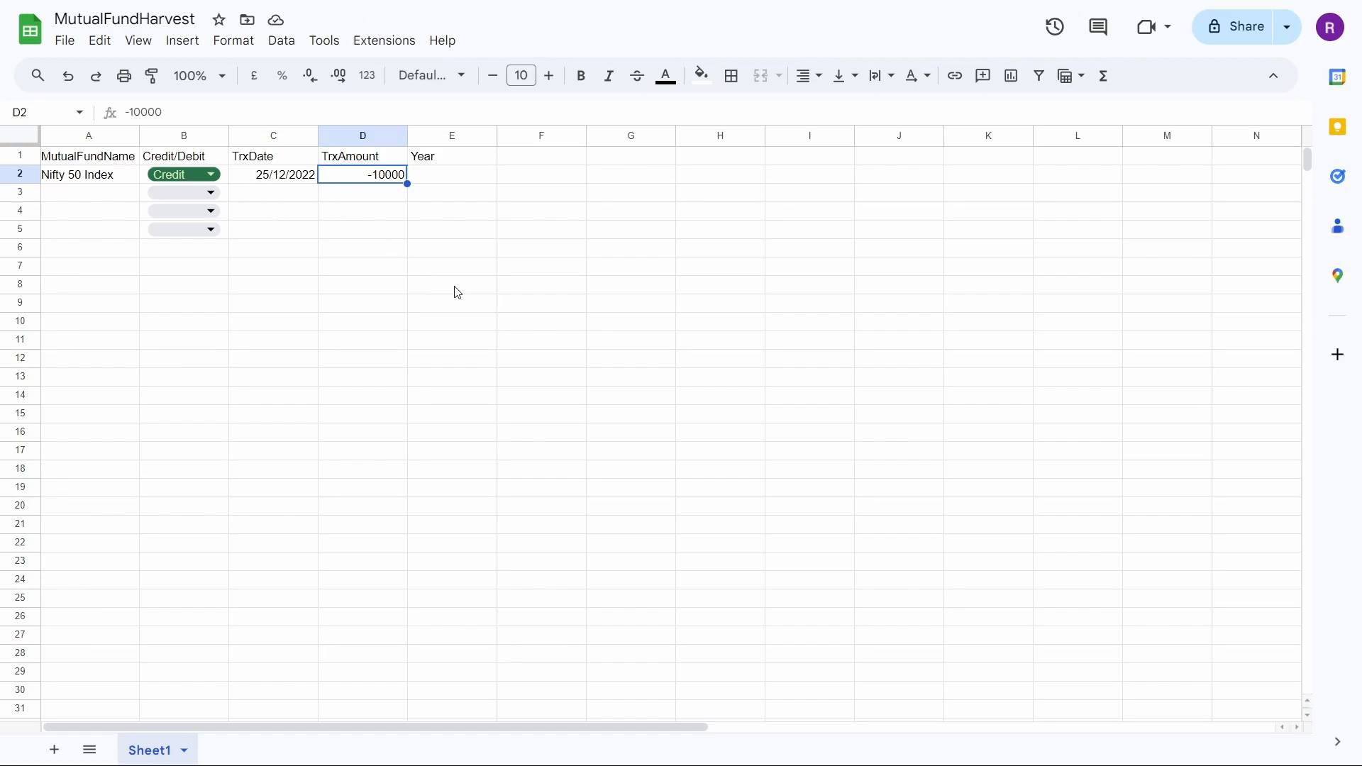
click(391, 200)
click(400, 180)
click(423, 179)
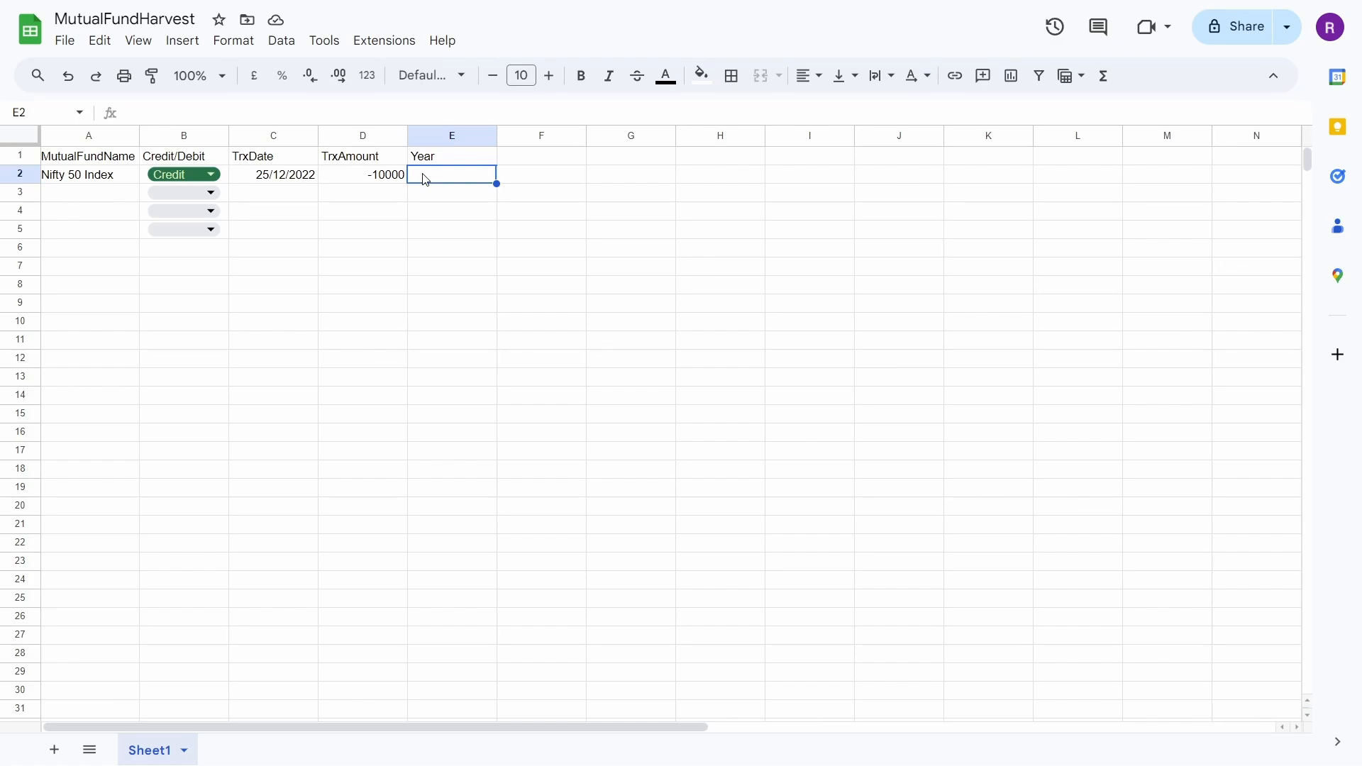
click(297, 176)
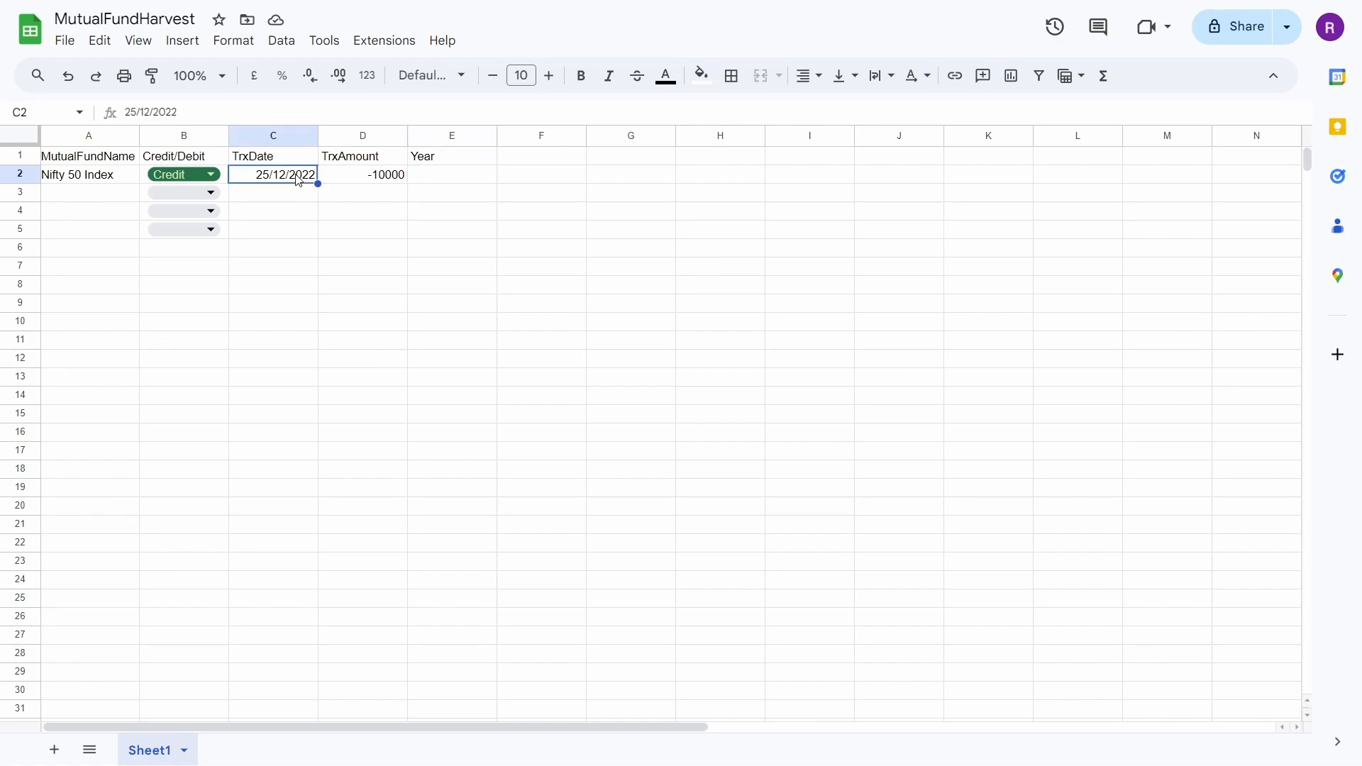
Enter 23-24 as the Year of the Nifty 50 Index row in cell E2
click(452, 179)
text(23-24)
key(Return)
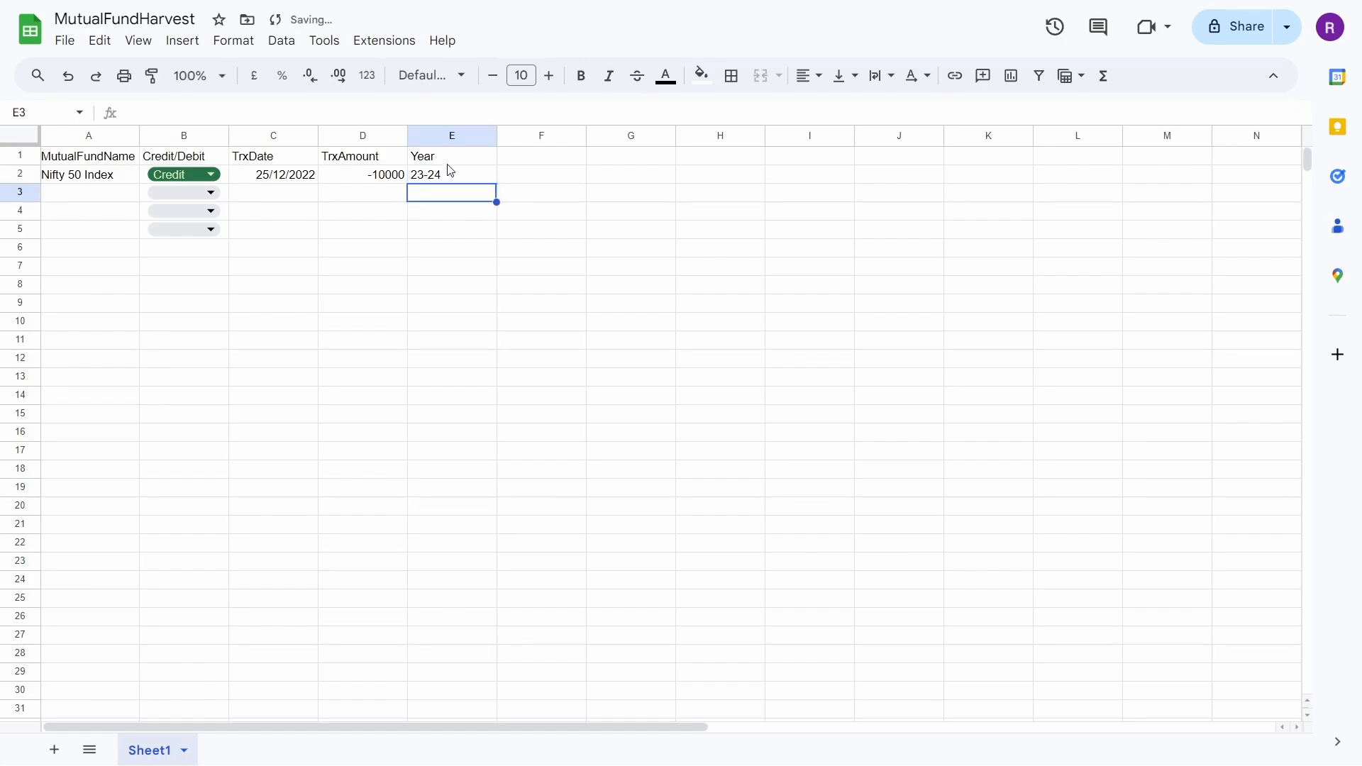
click(450, 161)
click(448, 177)
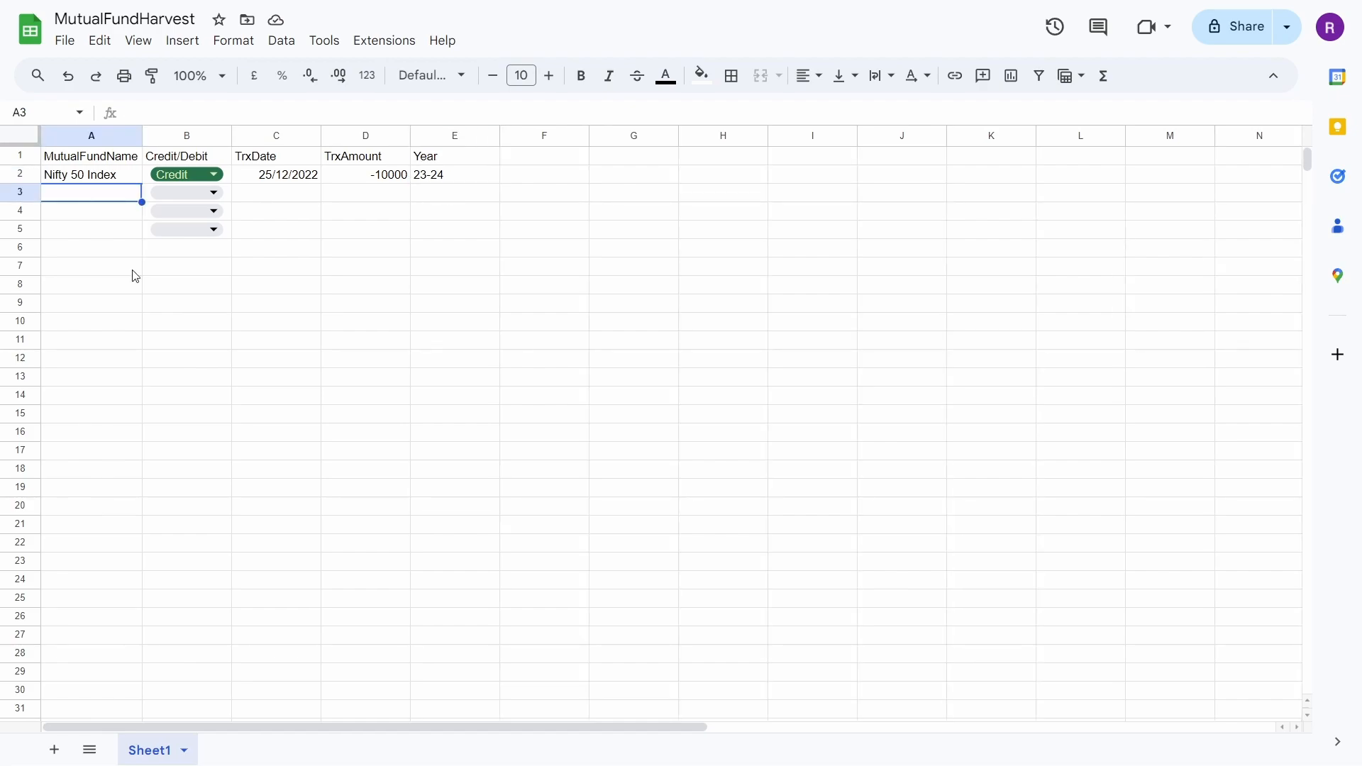
Start a second Nifty 50 Index entry in row 3, set it to Debit and enter 25/12/2022 as its TrxDate
text(Nifty 50 Index)
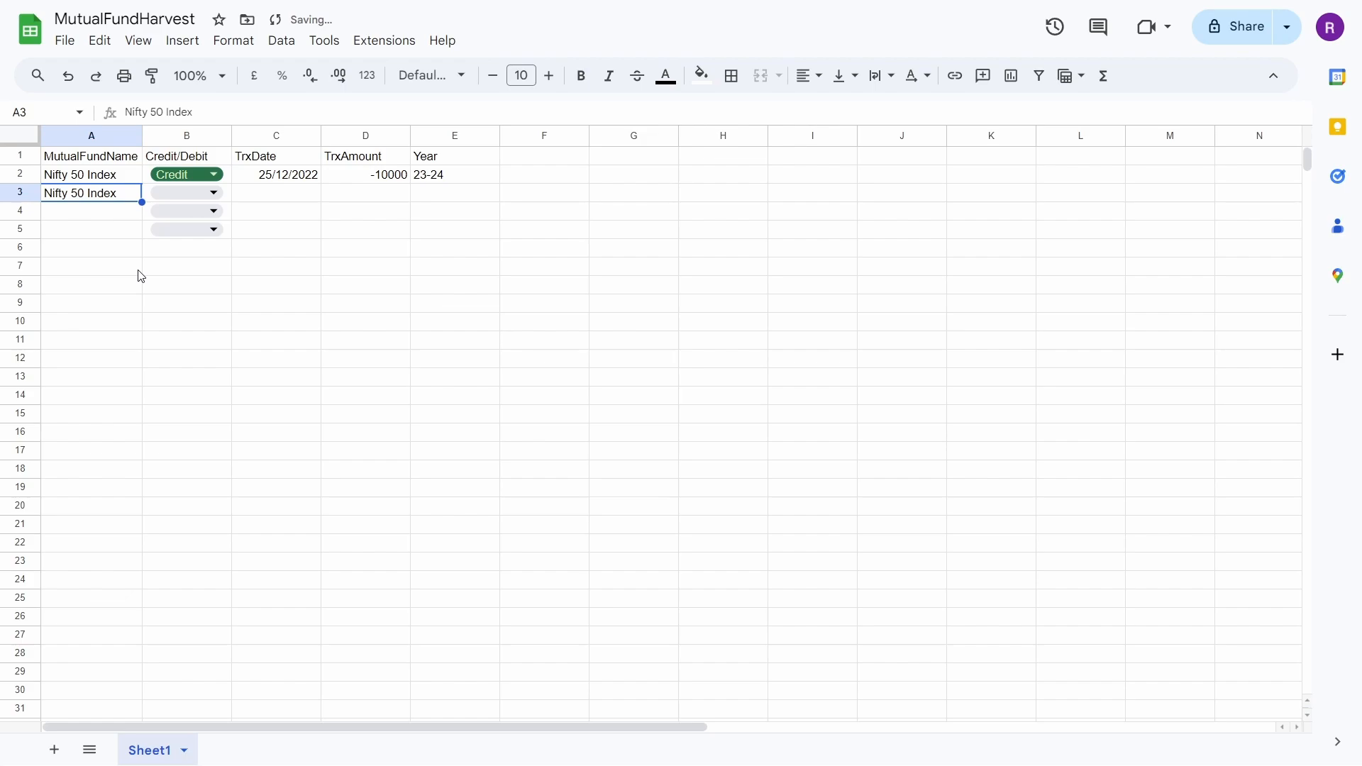
click(214, 195)
click(210, 218)
click(283, 181)
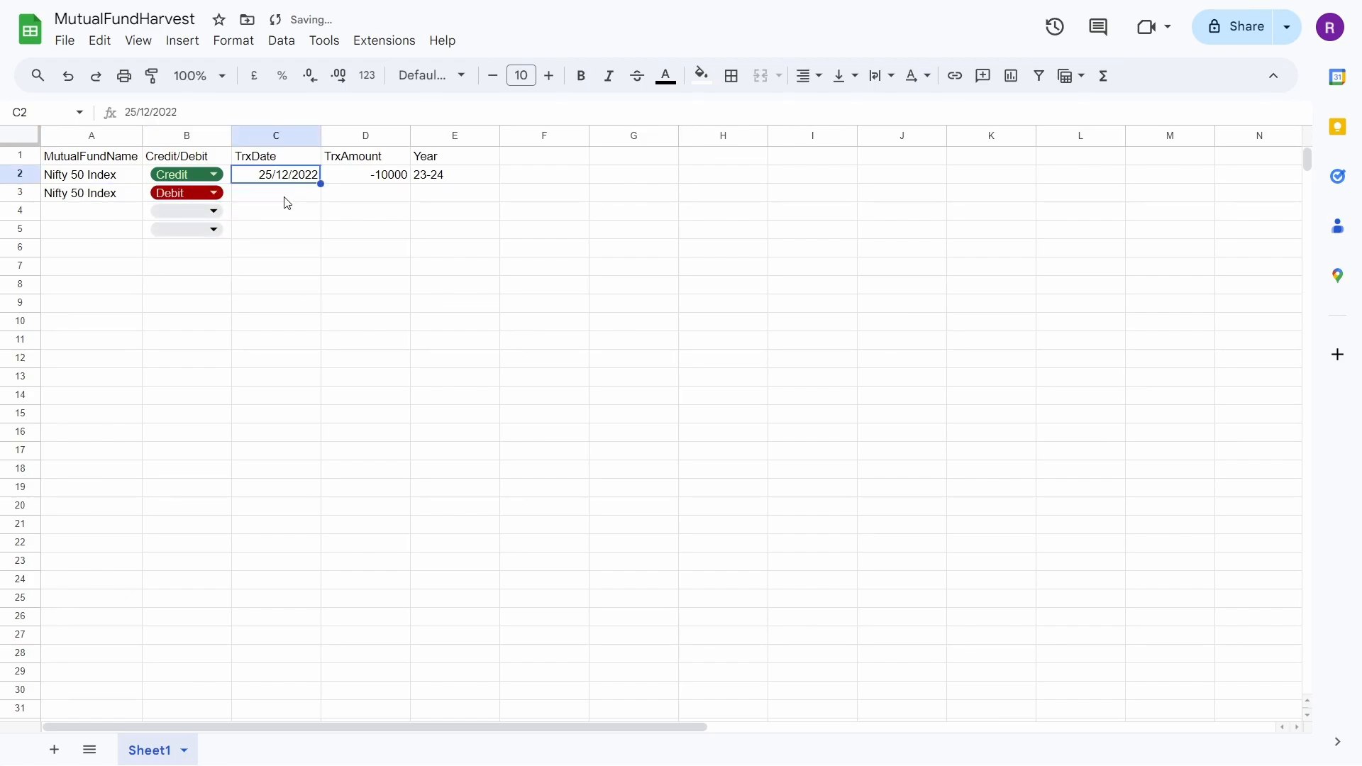
click(284, 199)
text(25/12/2022)
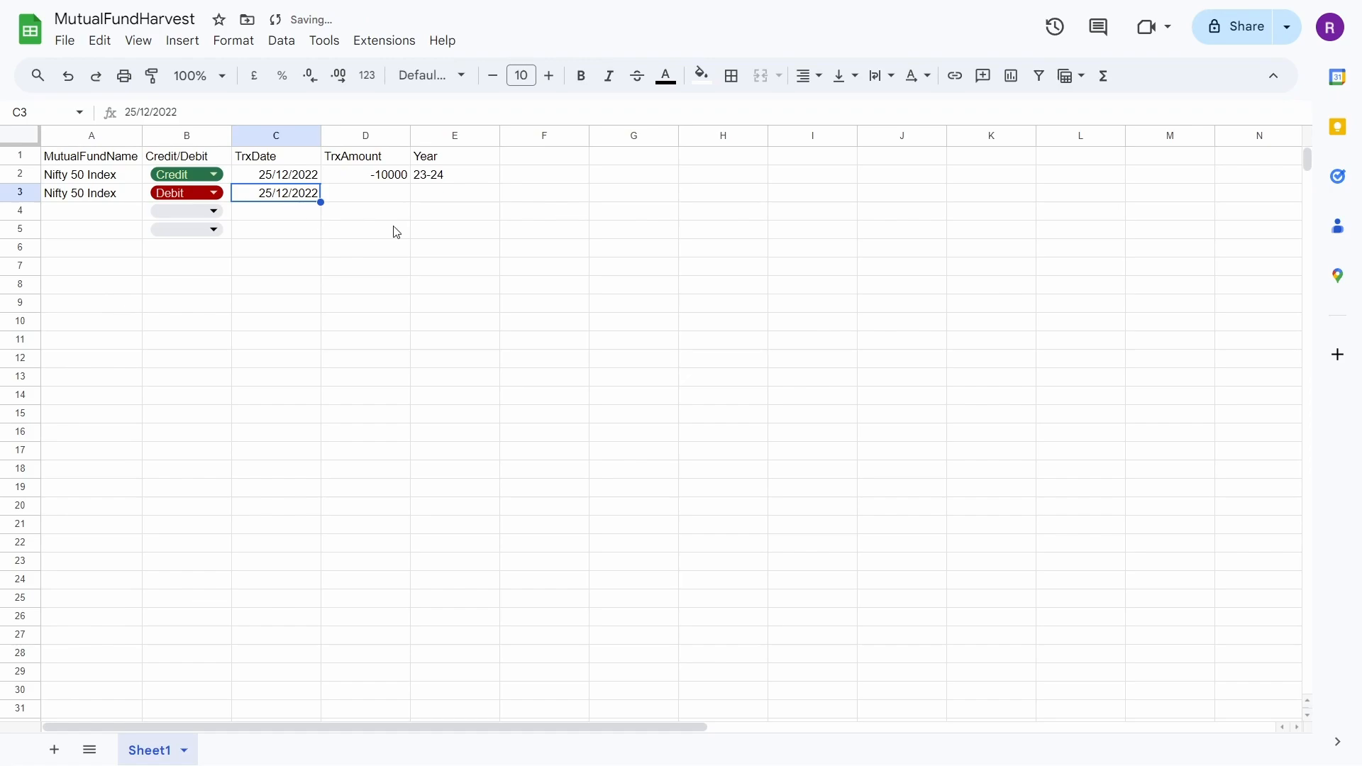
key(Tab)
Format the whole TrxAmount column as Indian Rupee
click(386, 133)
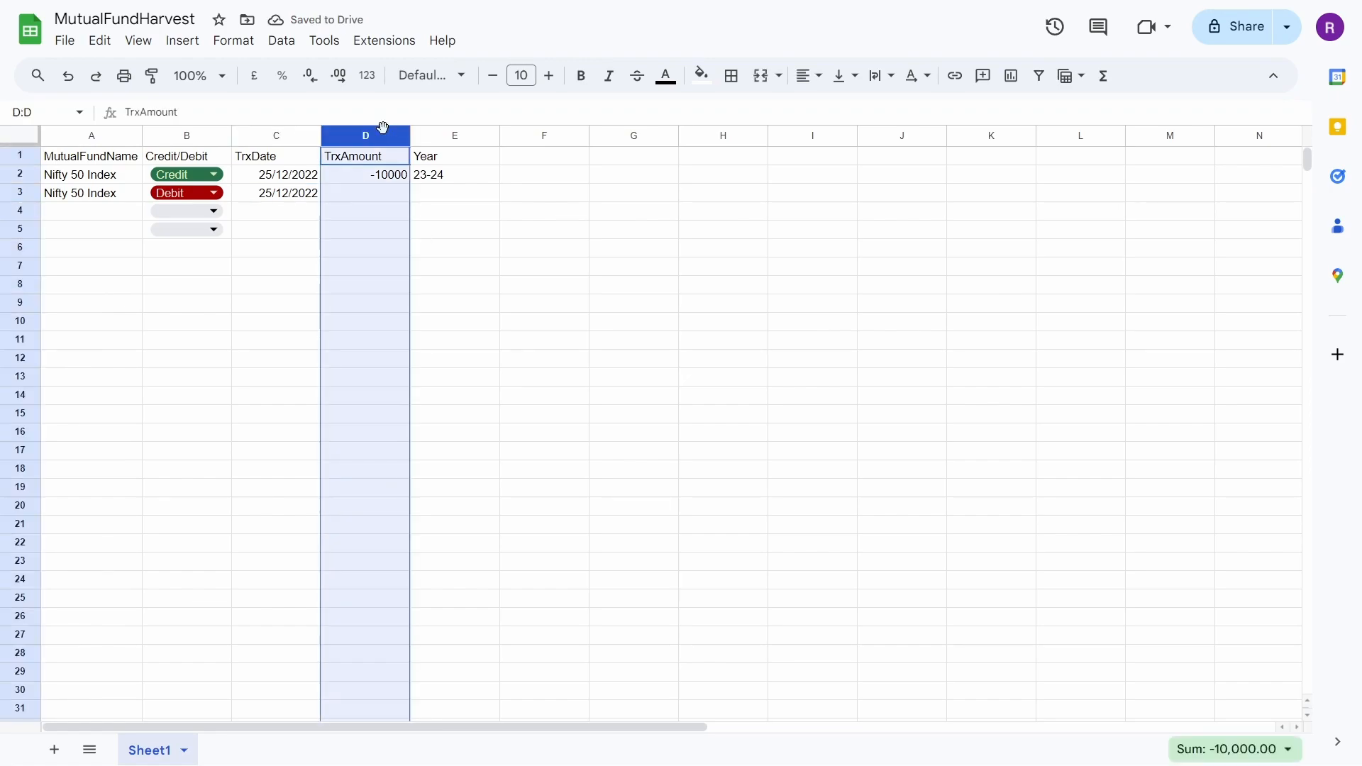
click(230, 43)
mouse_move(367, 115)
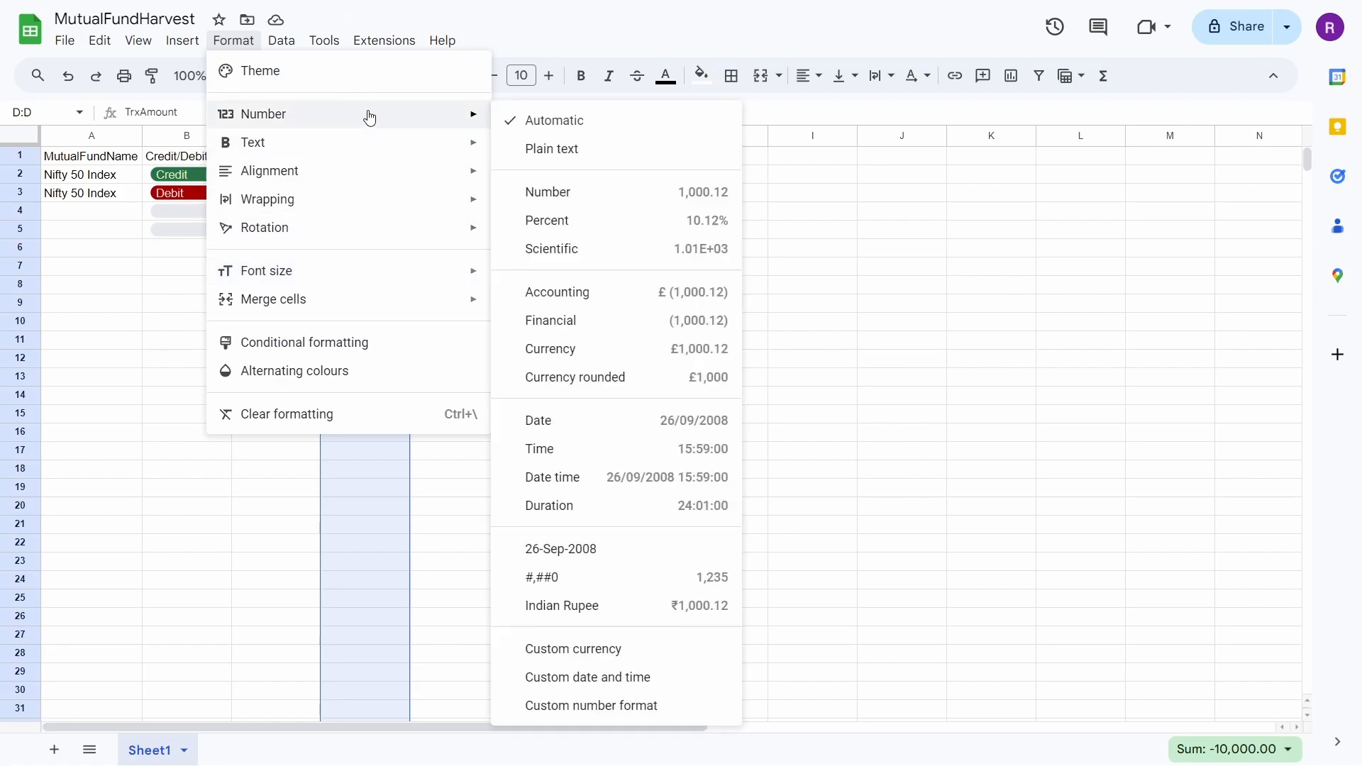
click(586, 605)
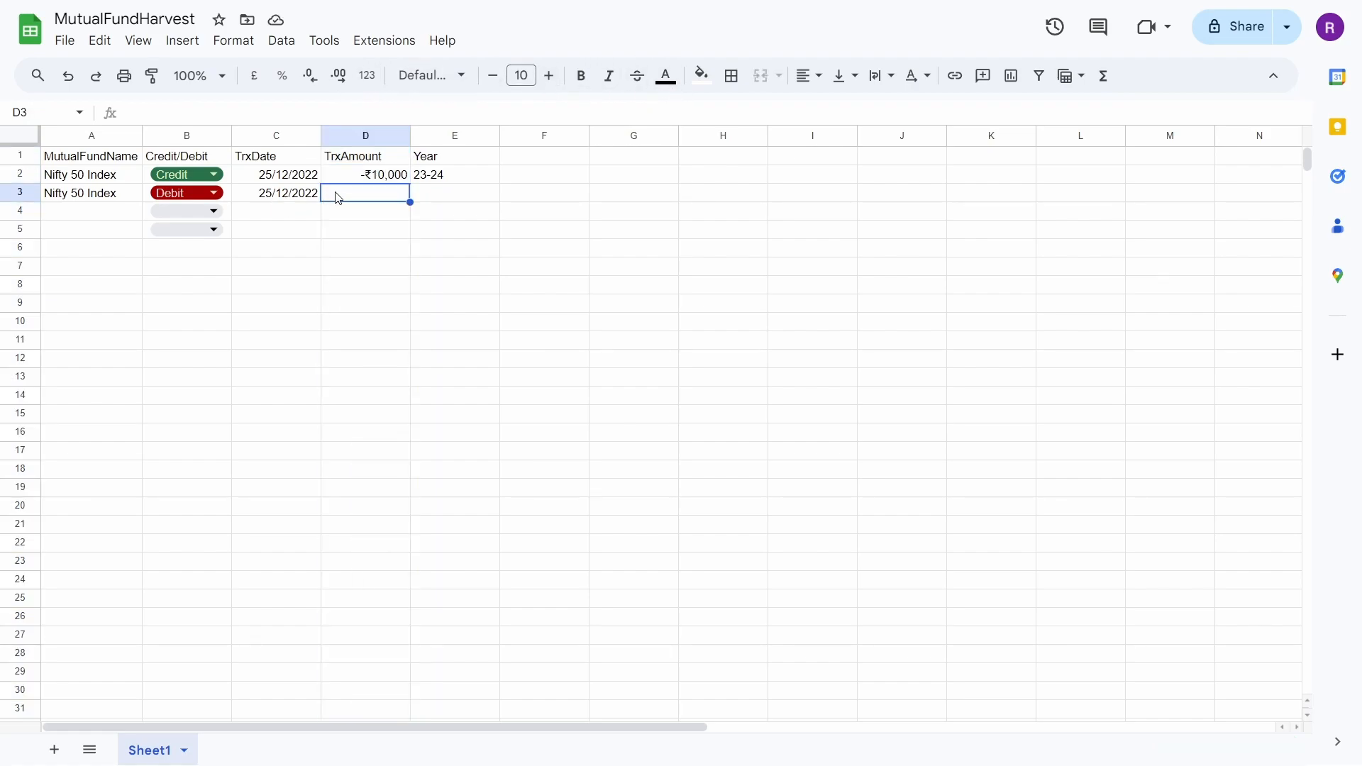
Enter 11500 as the TrxAmount of the Nifty 50 Index Debit row and copy the 23-24 Year down to it
text(115,000)
key(Tab)
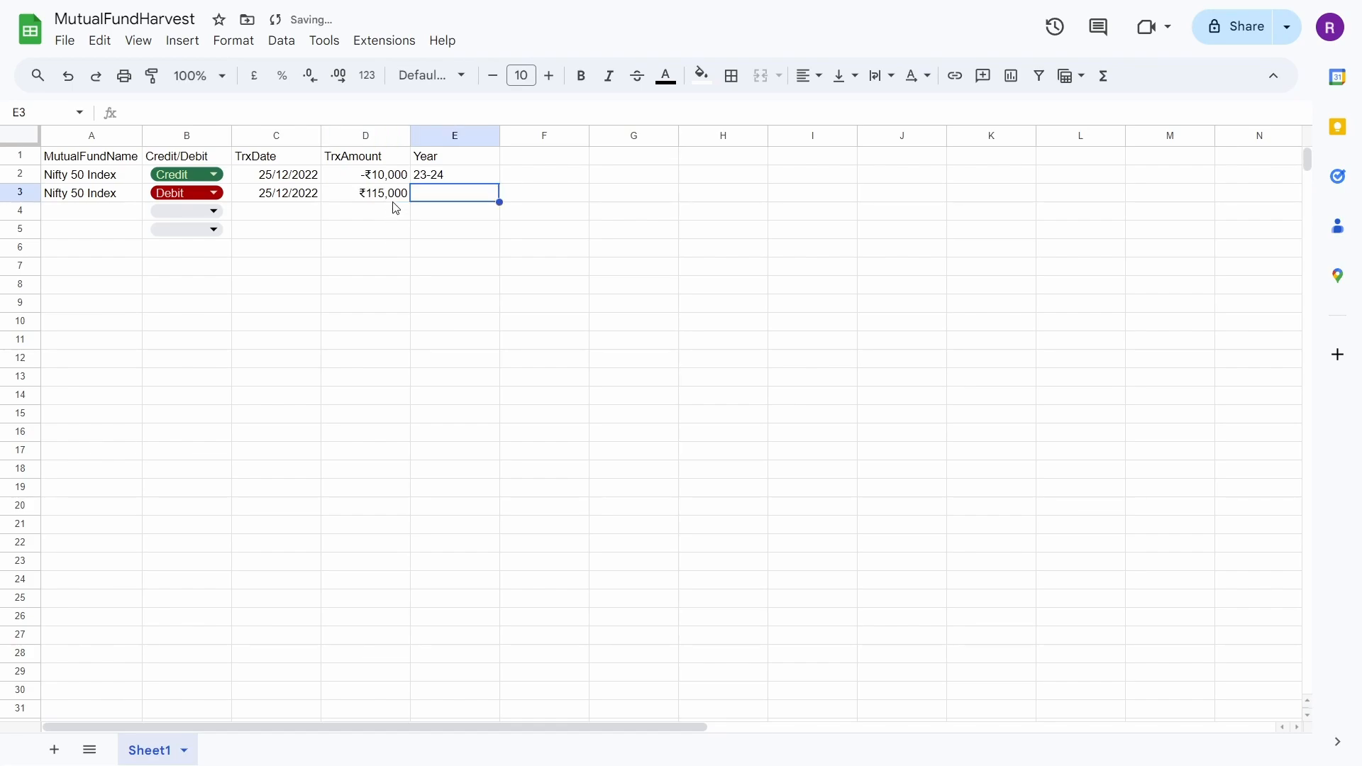
key(Left)
click(303, 114)
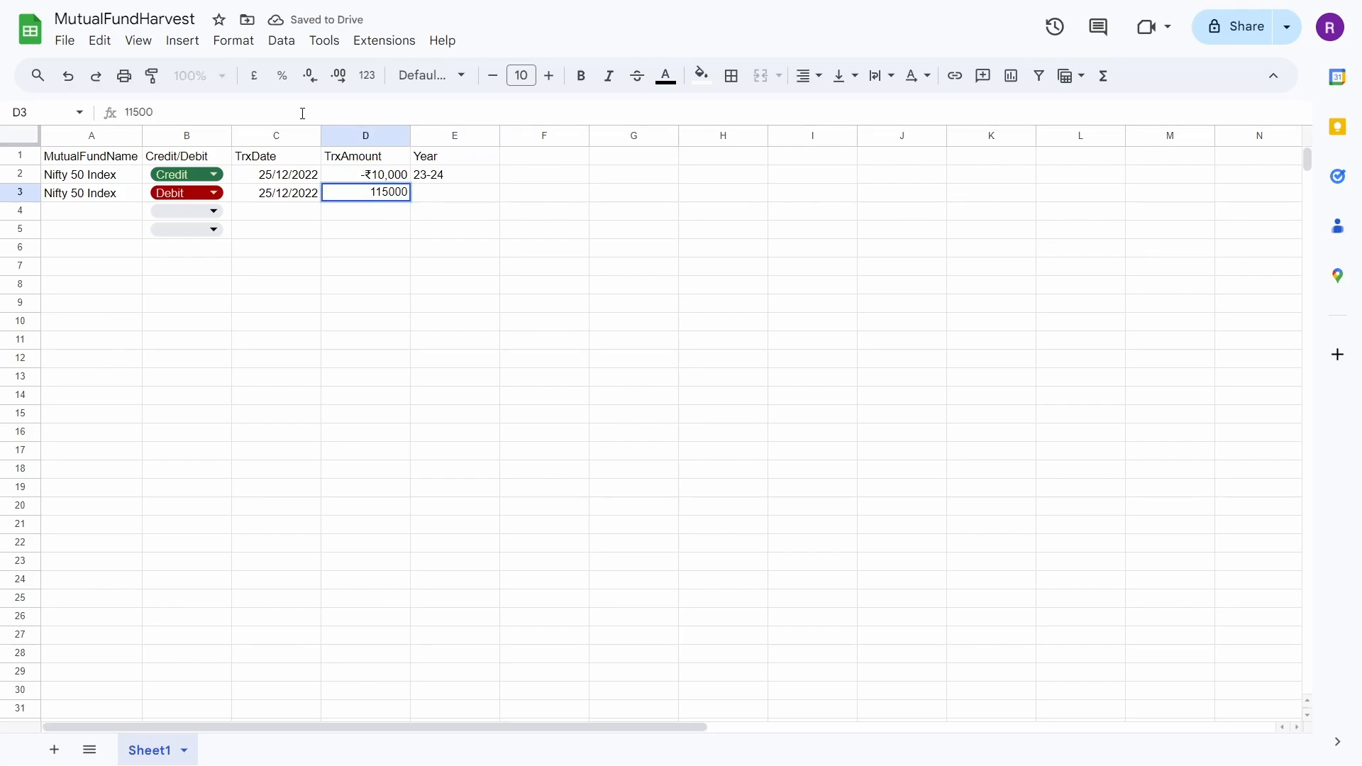
key(Tab)
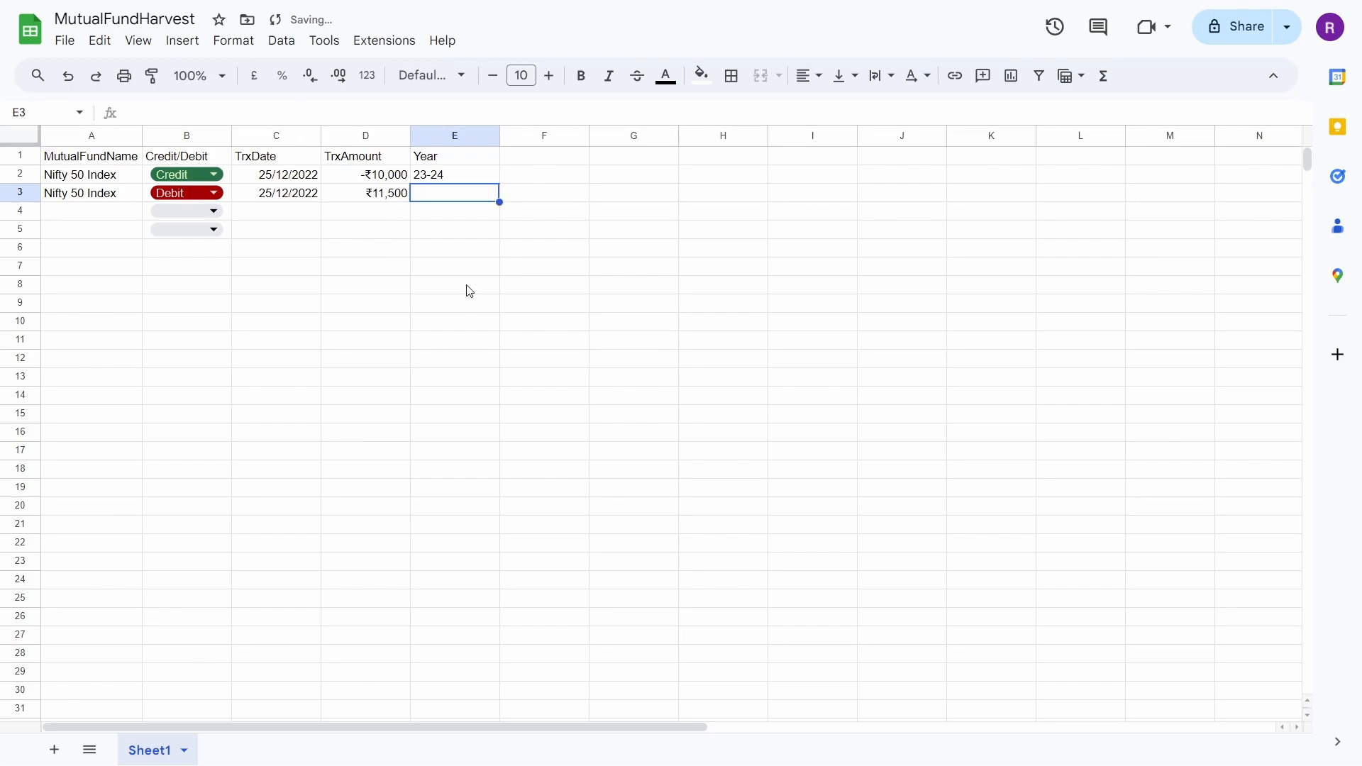
key(ctrl+d)
Enter Nifty 500 Index as the fund name in row 4 and set its Credit/Debit value to Credit
click(100, 221)
double_click(100, 220)
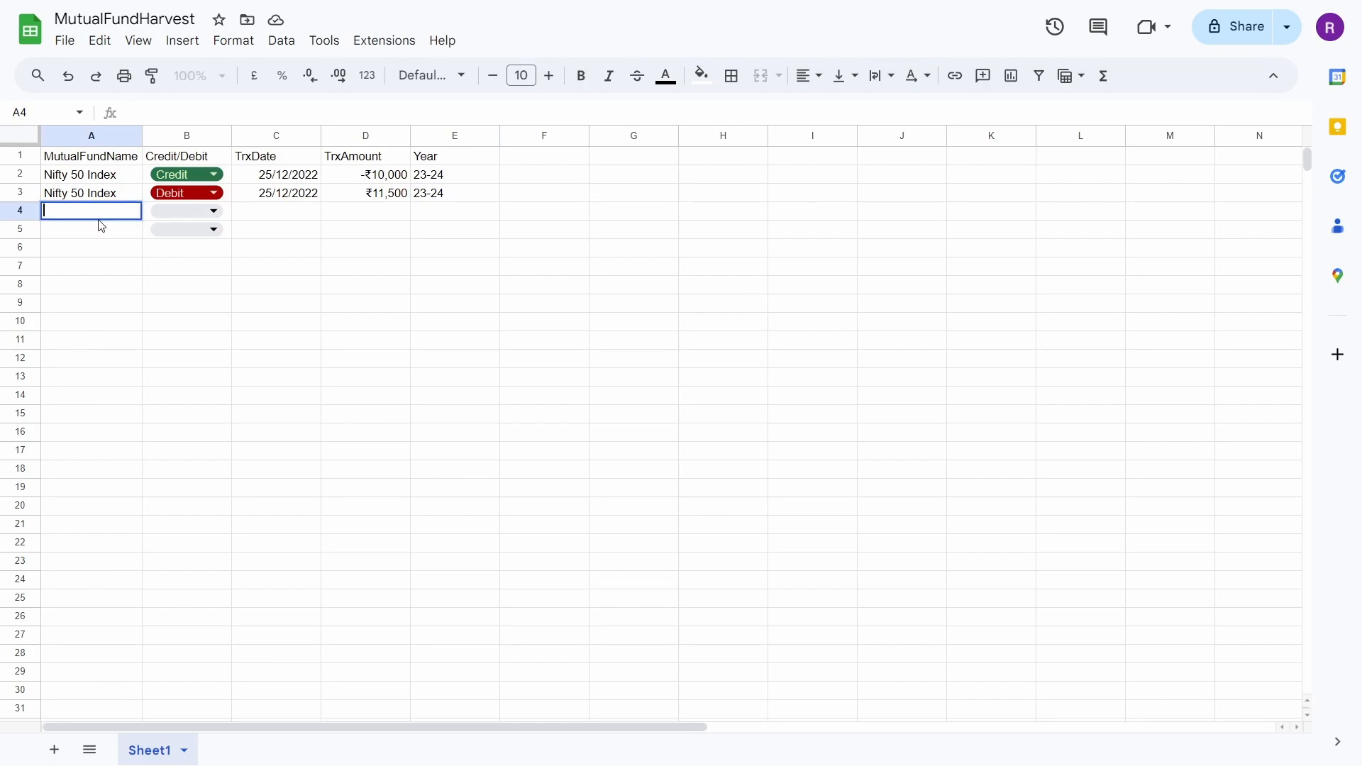
text(Nift)
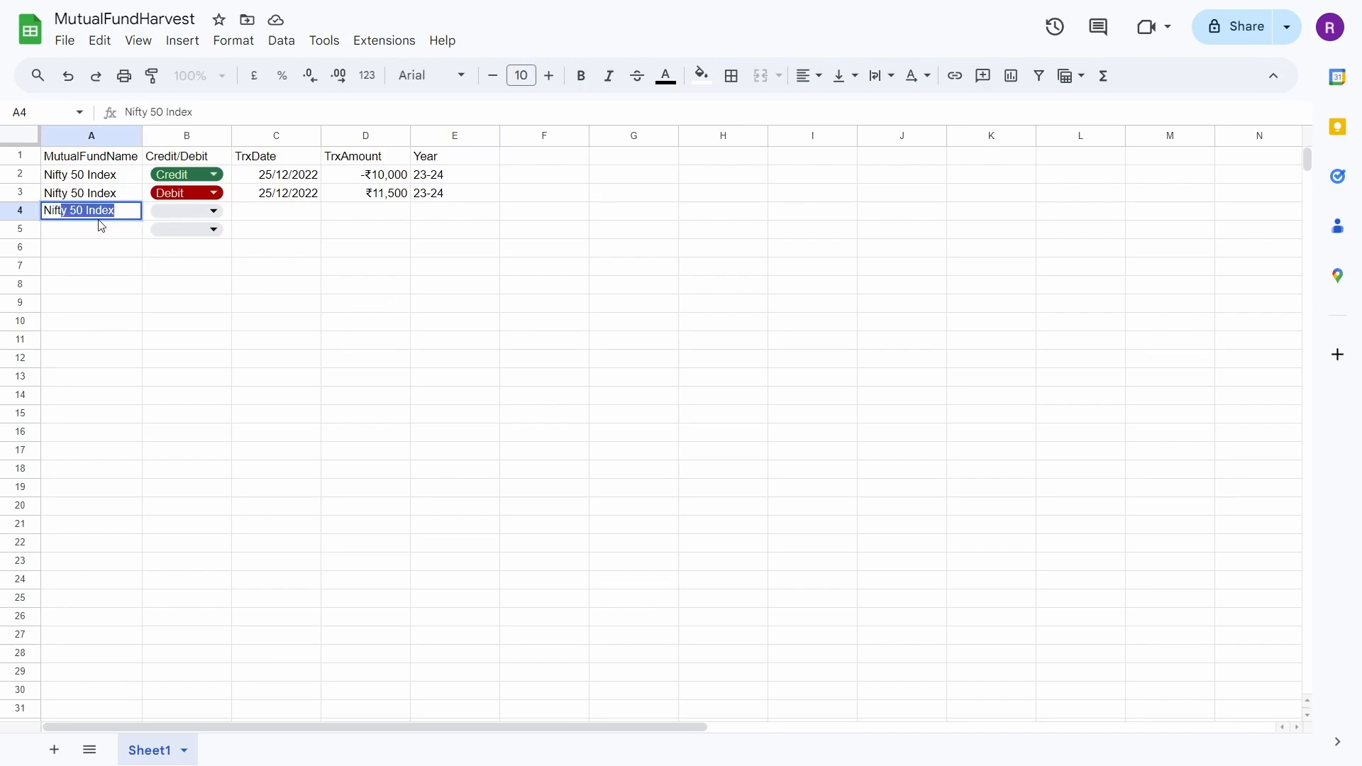
text(y 500 Index)
key(Tab)
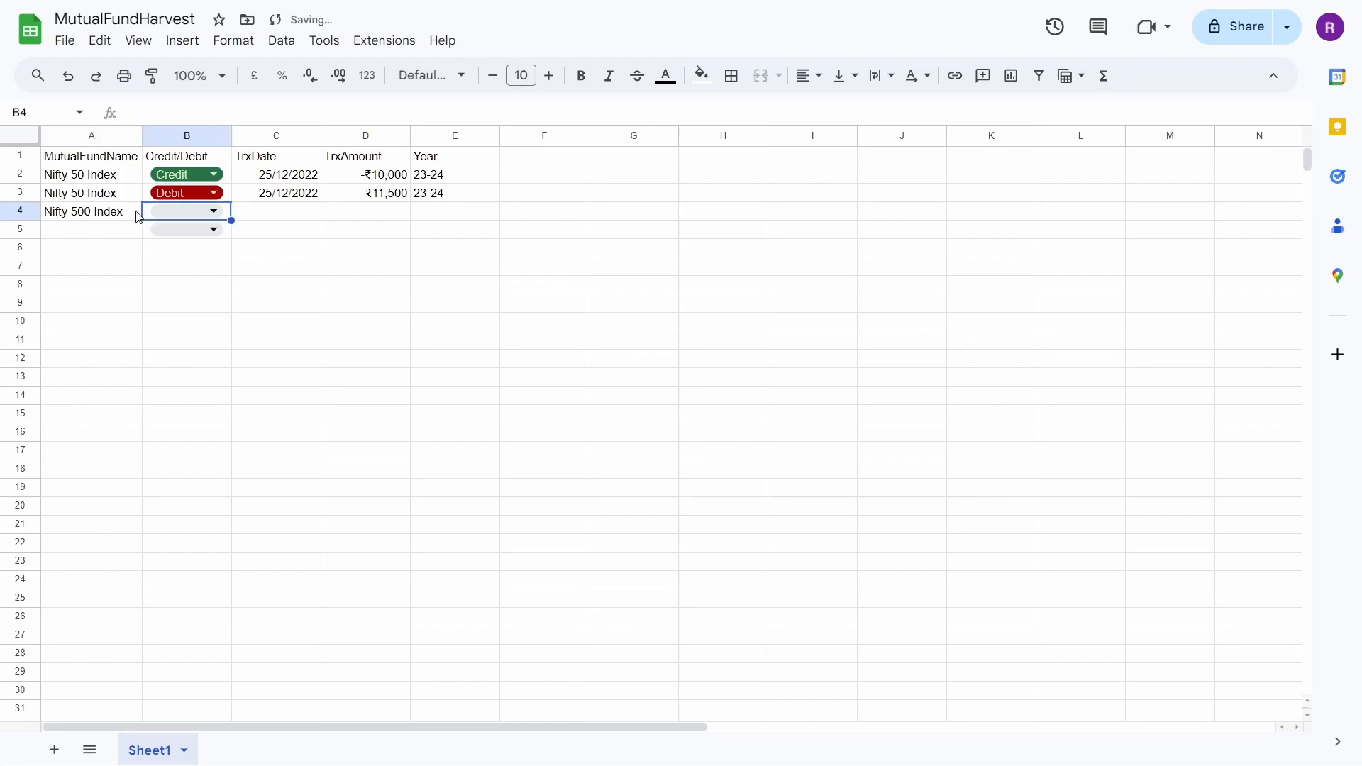
click(213, 211)
click(186, 262)
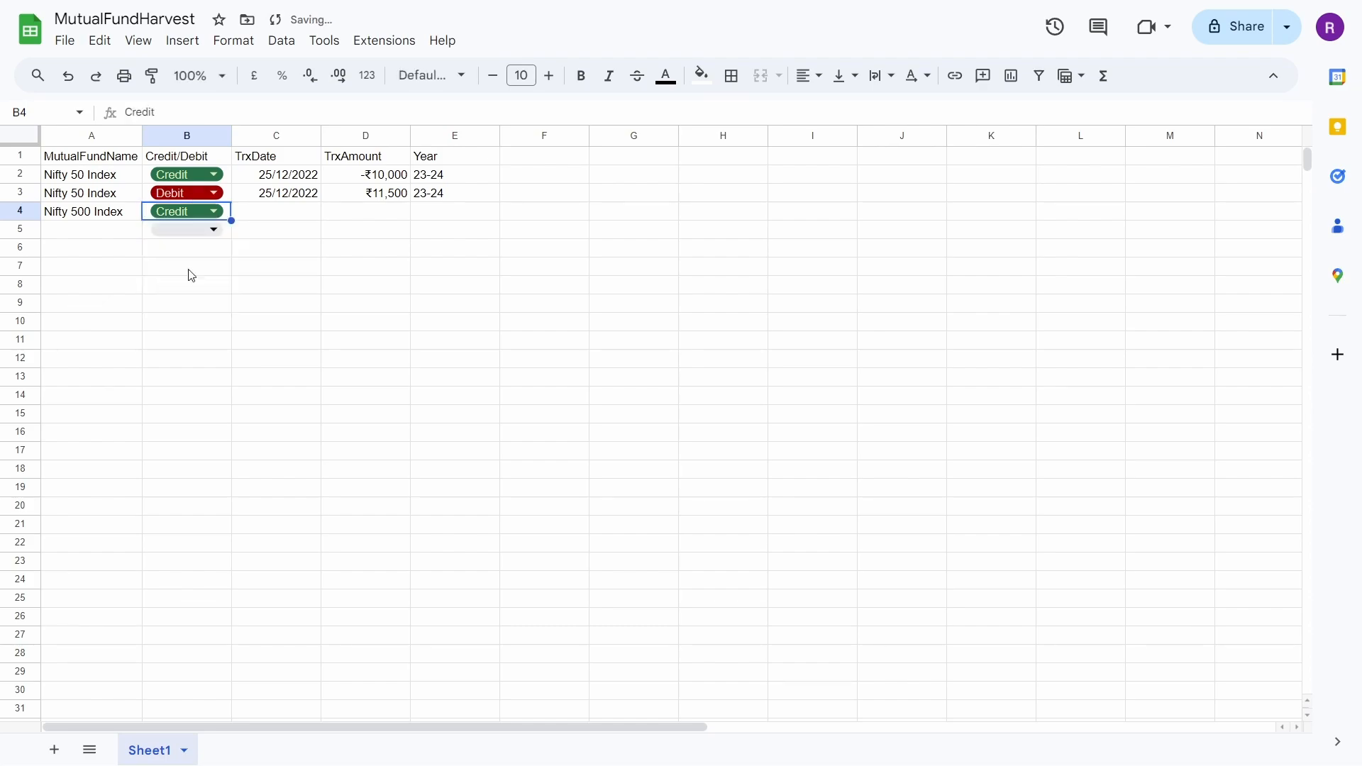
click(288, 216)
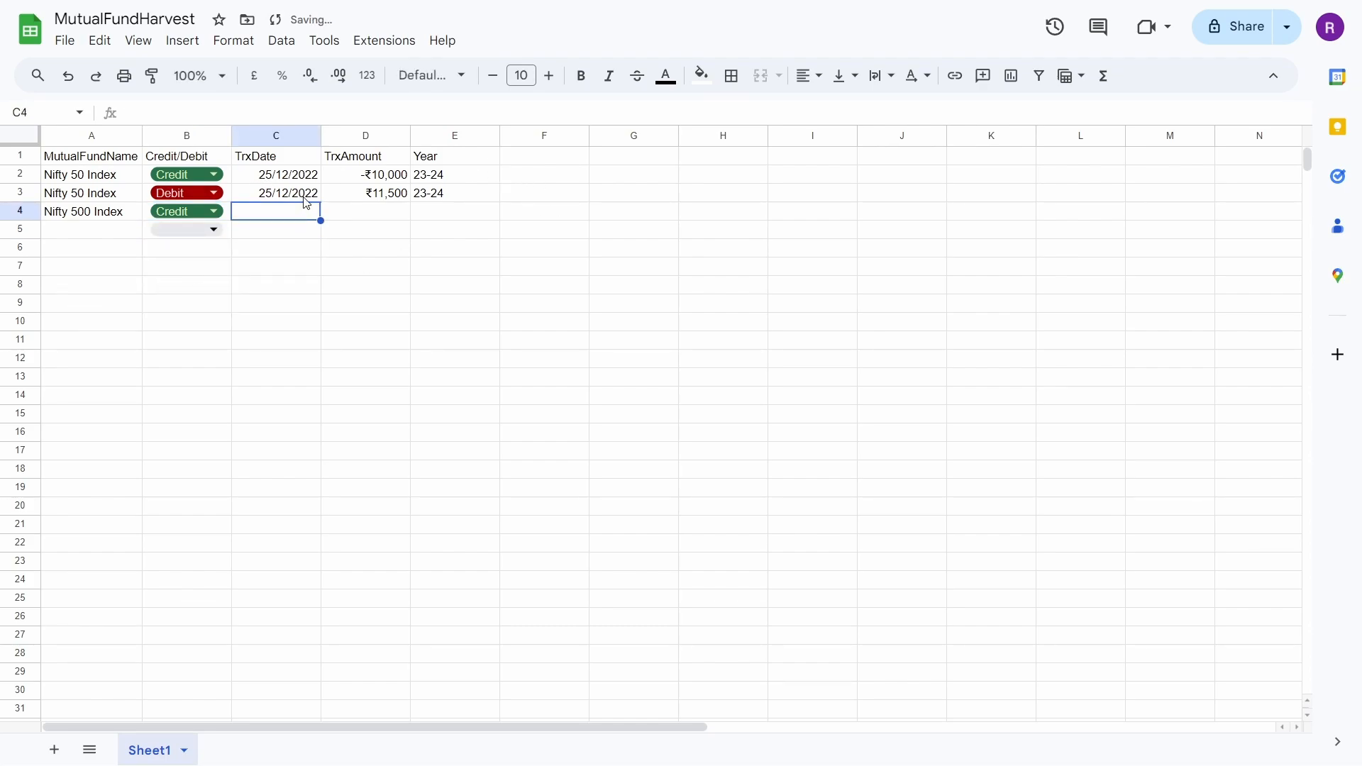
Change the TrxDate of the Nifty 50 Index Debit row in cell C3 to 2/1/2023
click(304, 198)
click(195, 110)
key(BackSpace)
text(3)
key(Return)
click(276, 196)
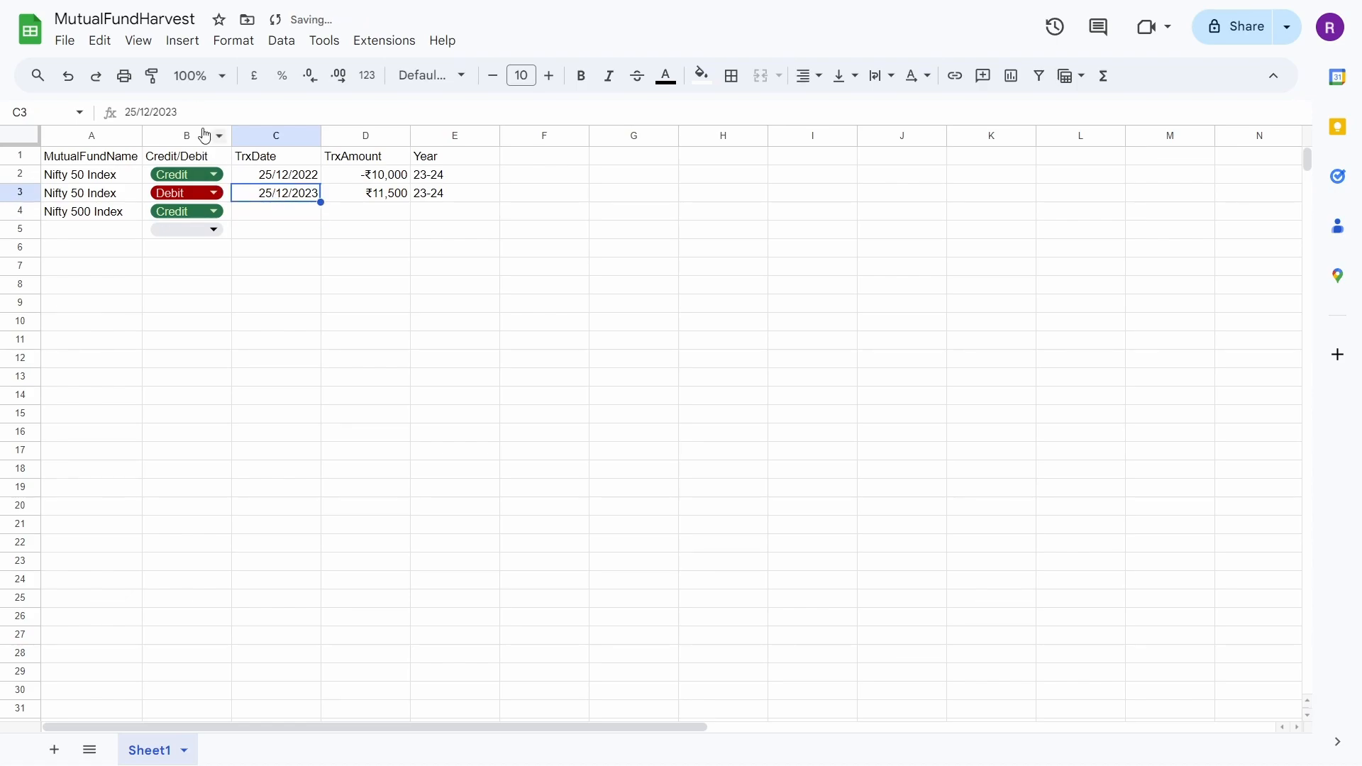
click(135, 110)
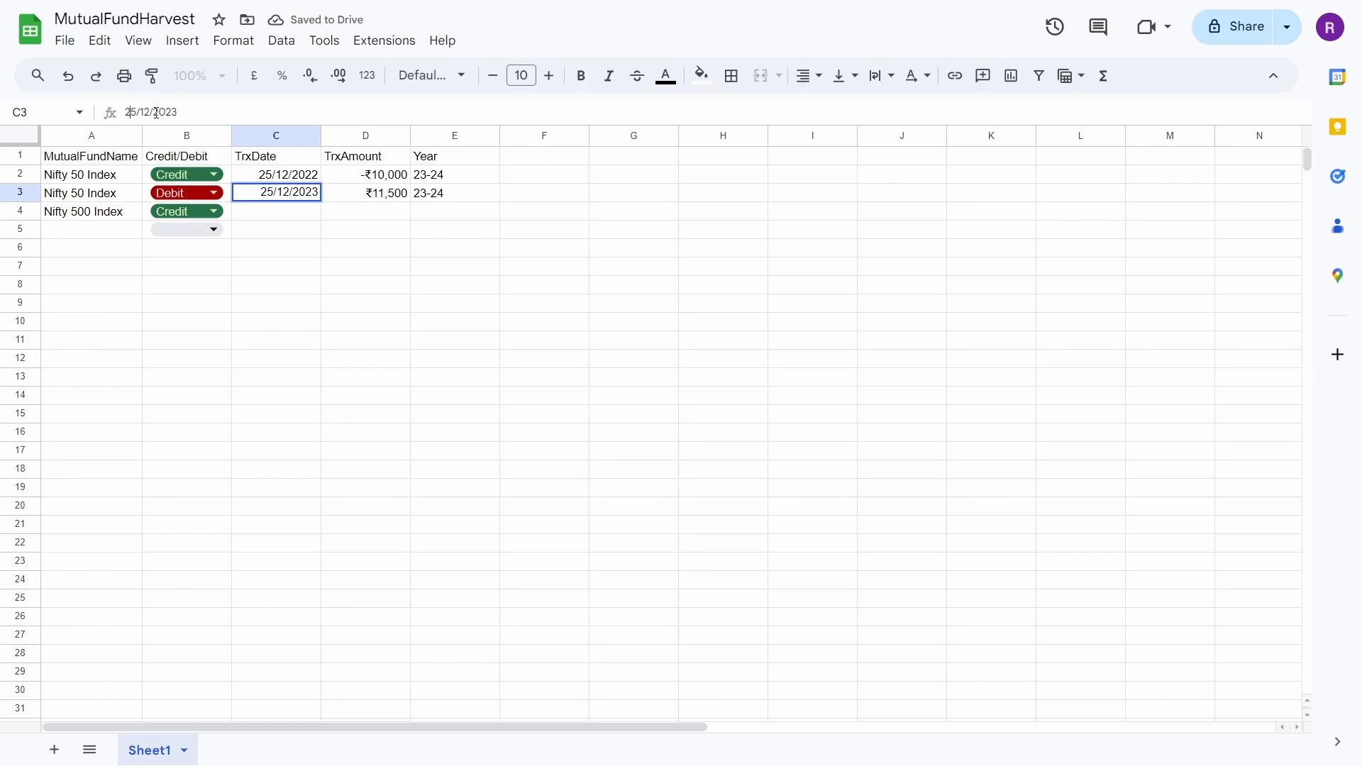
key(BackSpace)
key(BackSpace)
key(Return)
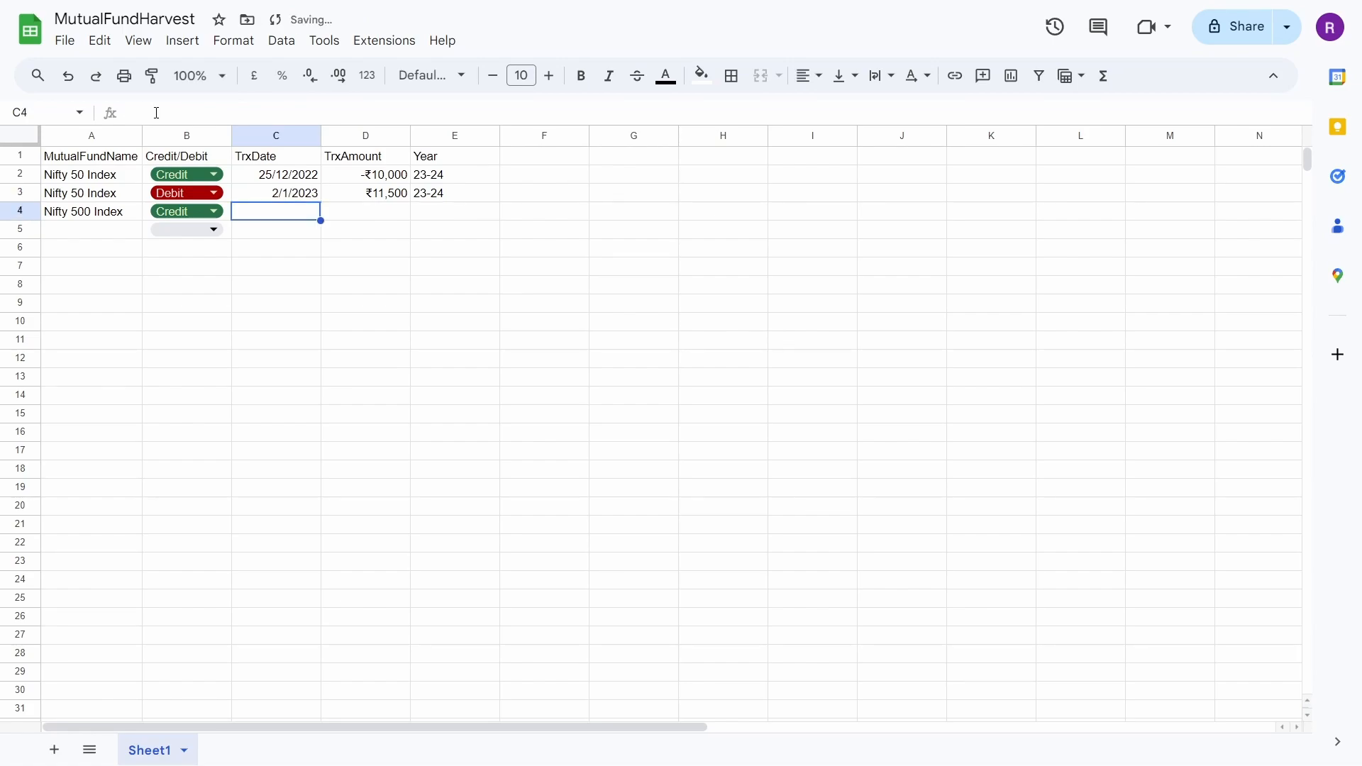
Format the whole TrxDate column in the 26-Sep-2008 date style
click(278, 135)
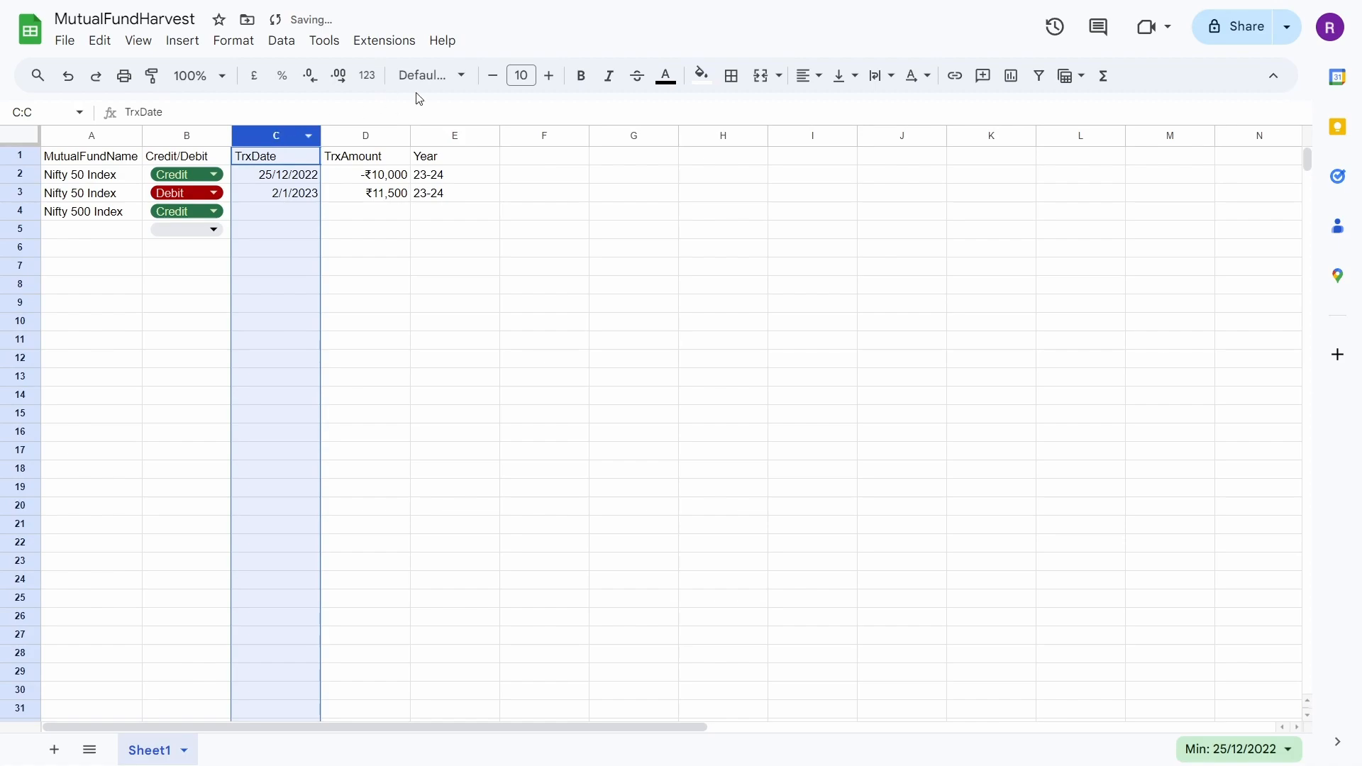
click(241, 40)
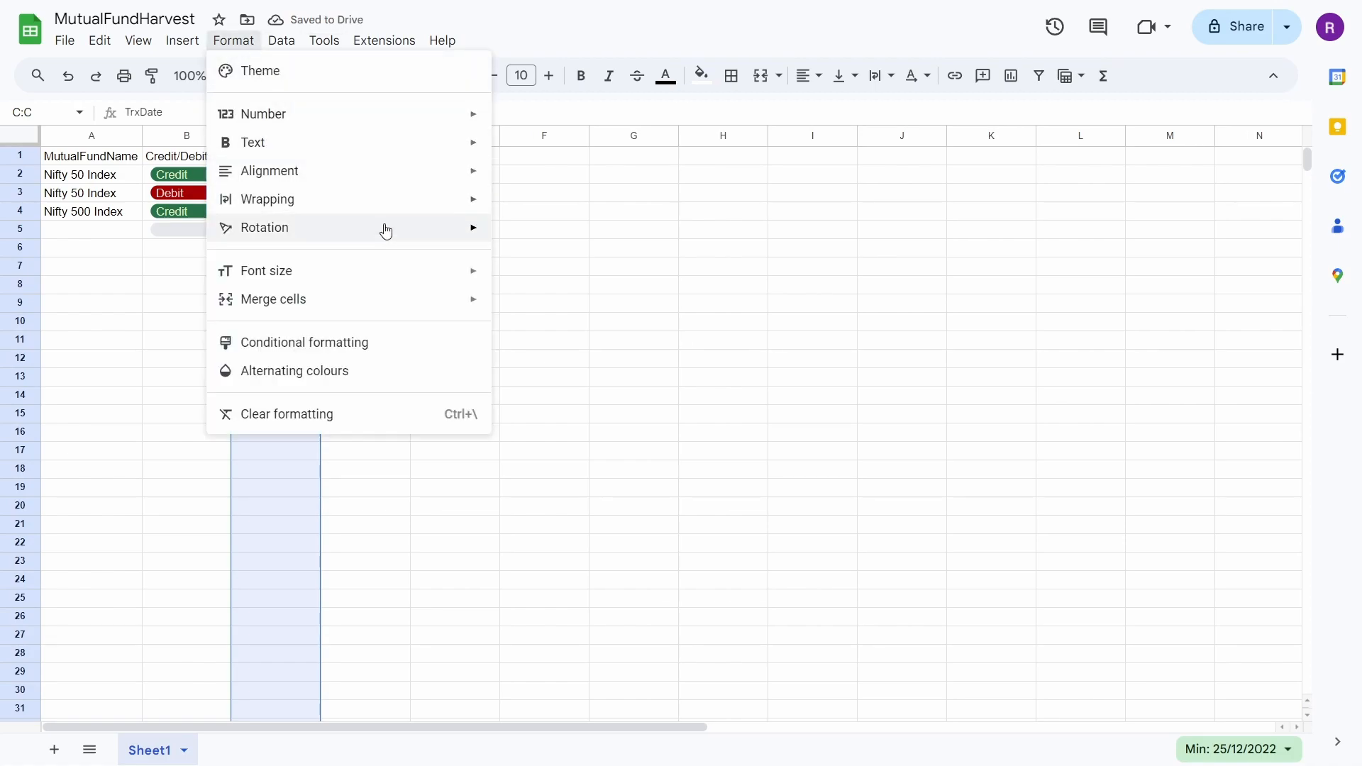
mouse_move(365, 127)
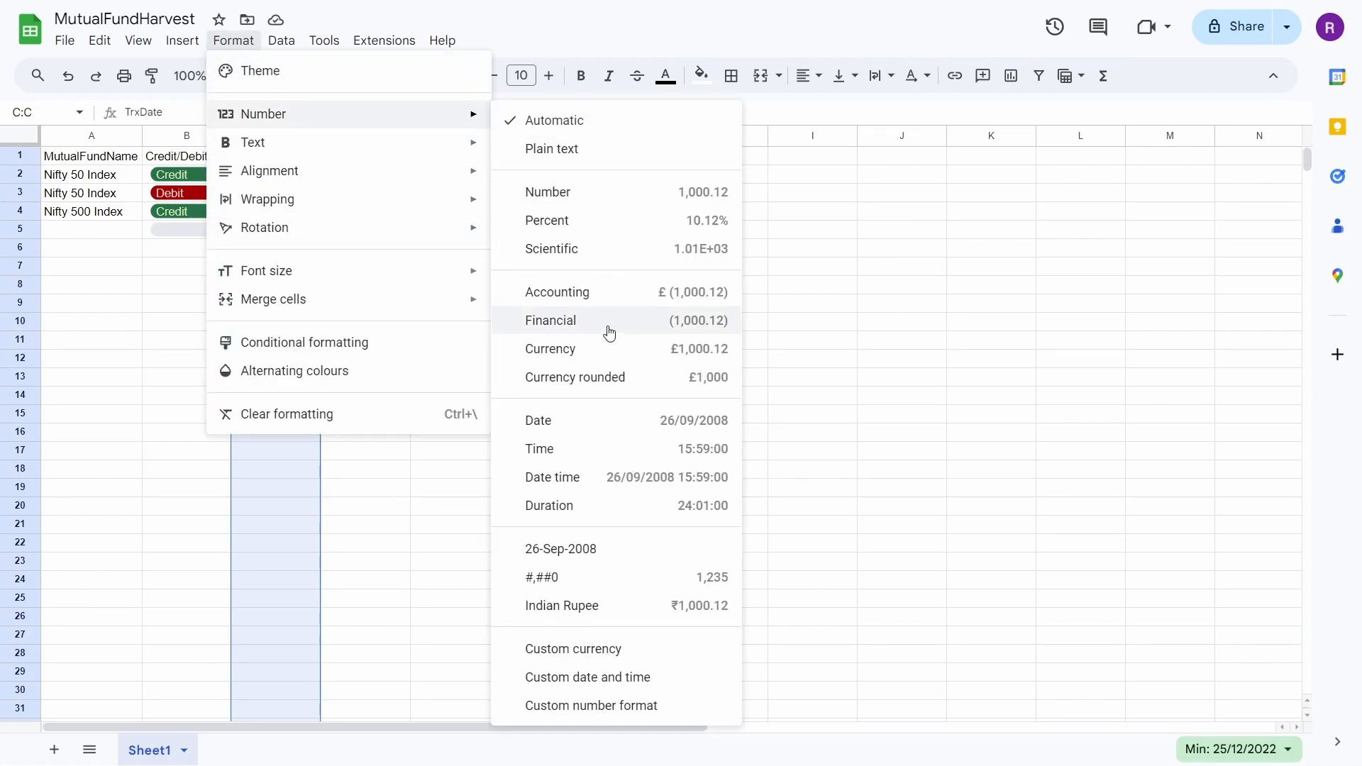
click(627, 550)
click(287, 217)
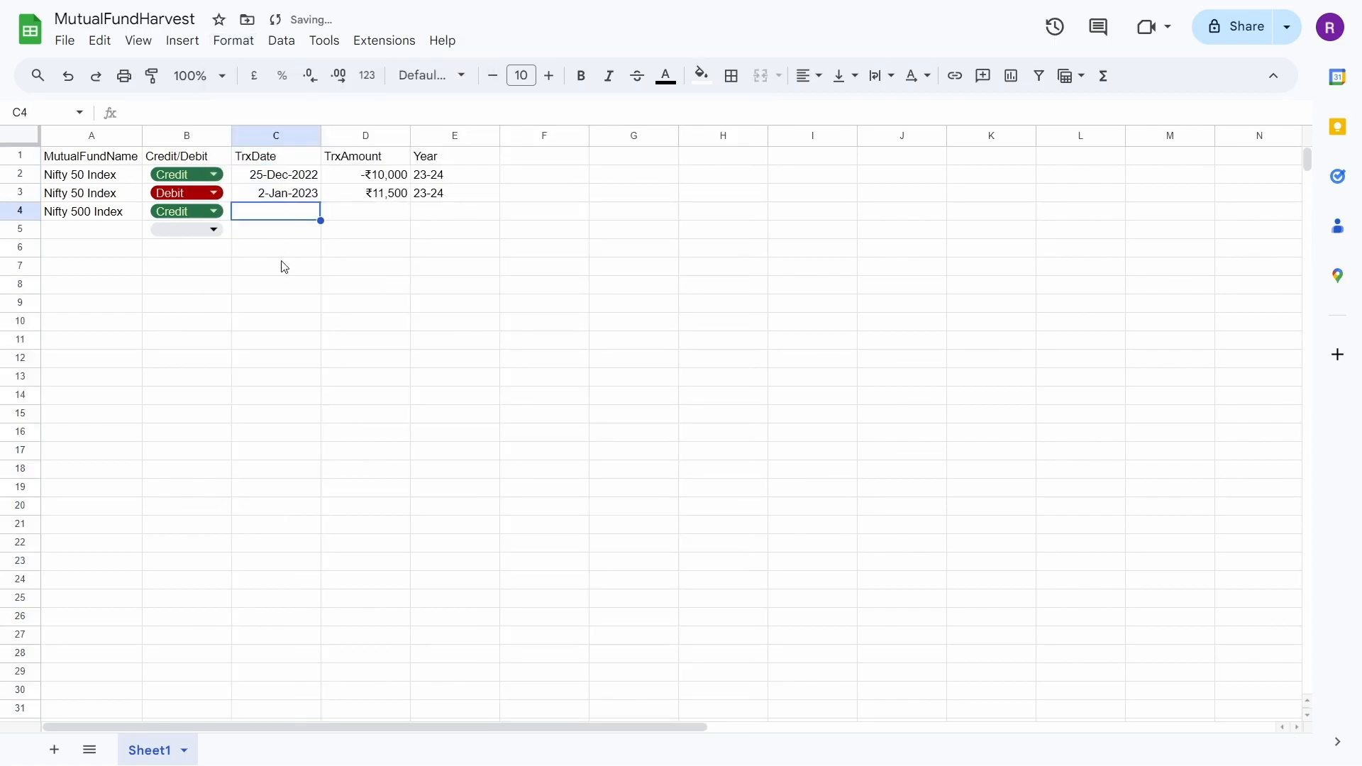
Change the TrxDate of the Nifty 50 Index Debit row in cell C3 to 2-Jan-2024
click(288, 233)
click(286, 210)
click(286, 197)
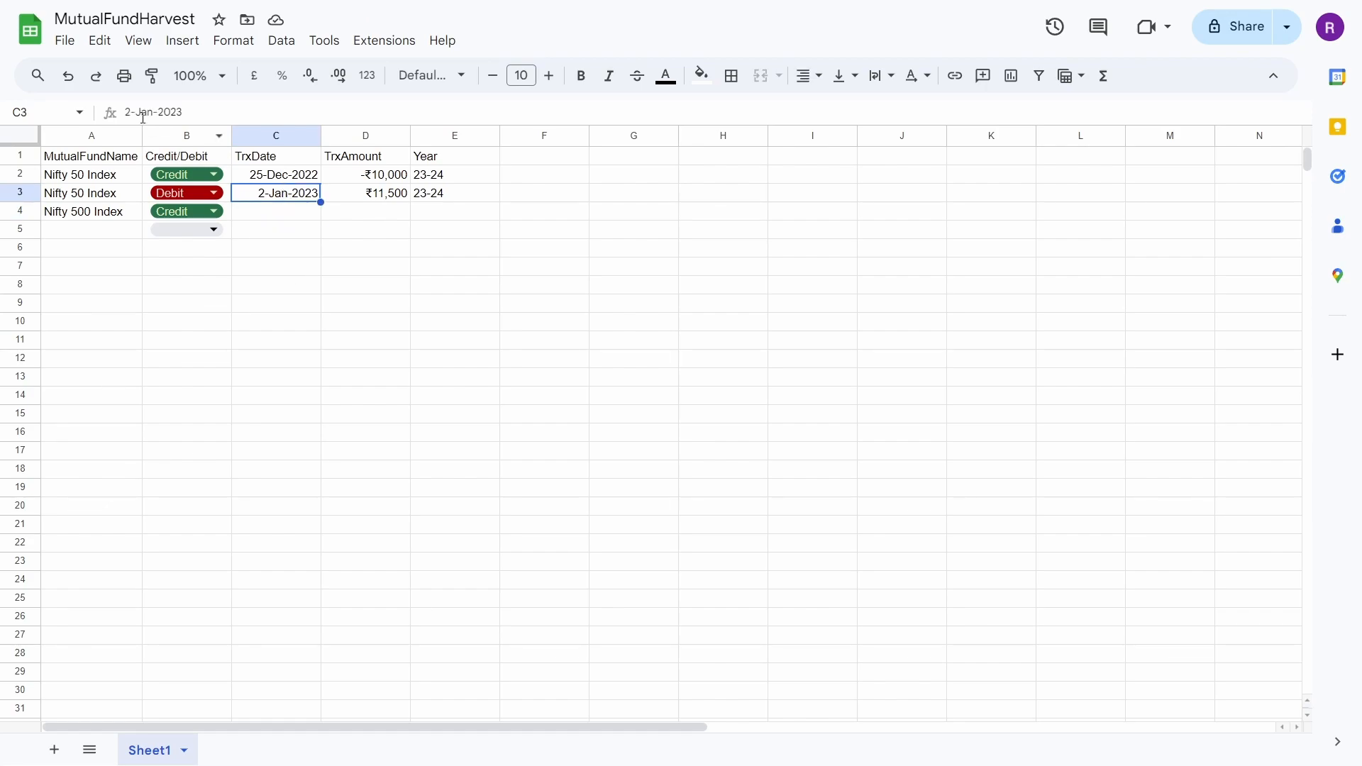
click(192, 107)
key(BackSpace)
text(4)
key(Return)
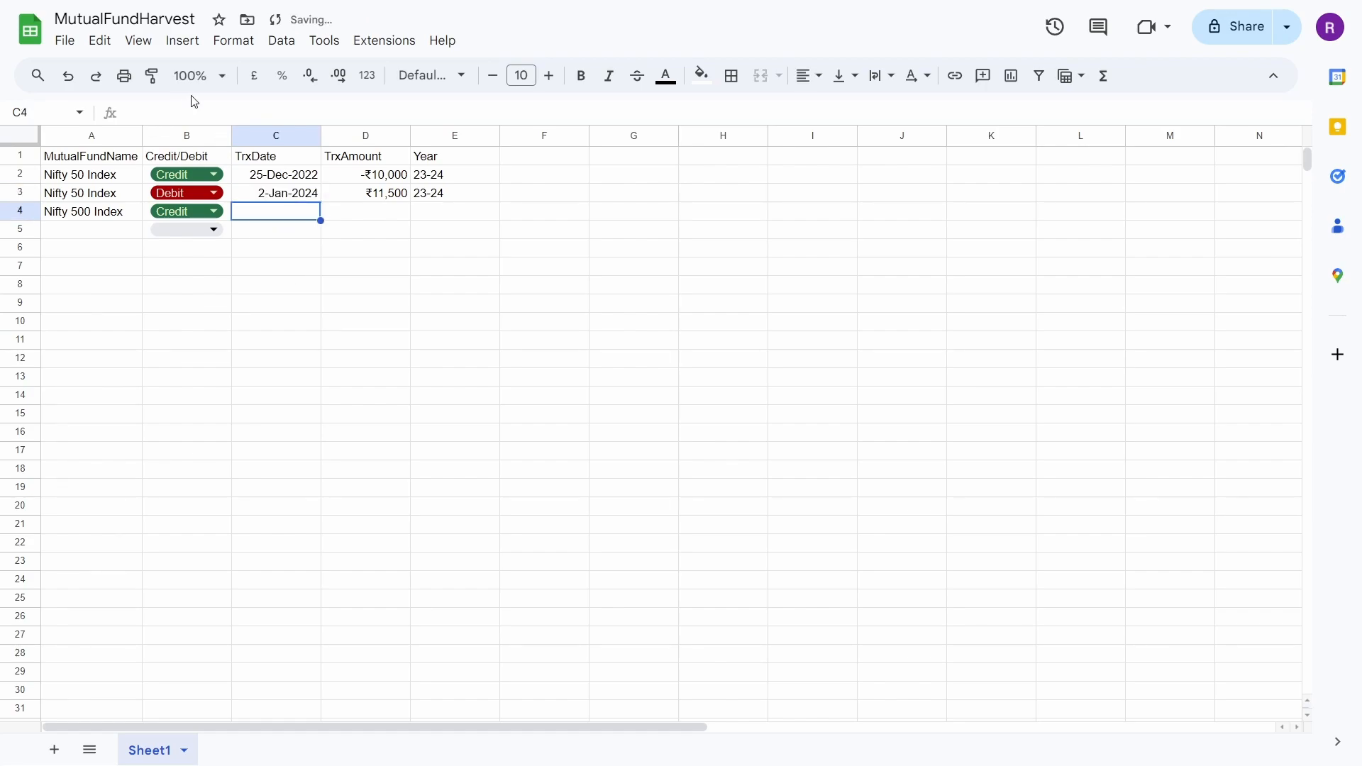
Copy the TrxDate from cell C3 into the Nifty 500 Index row and change it to 2-Jan-2023
click(291, 198)
key(ctrl+c)
click(289, 213)
key(ctrl+v)
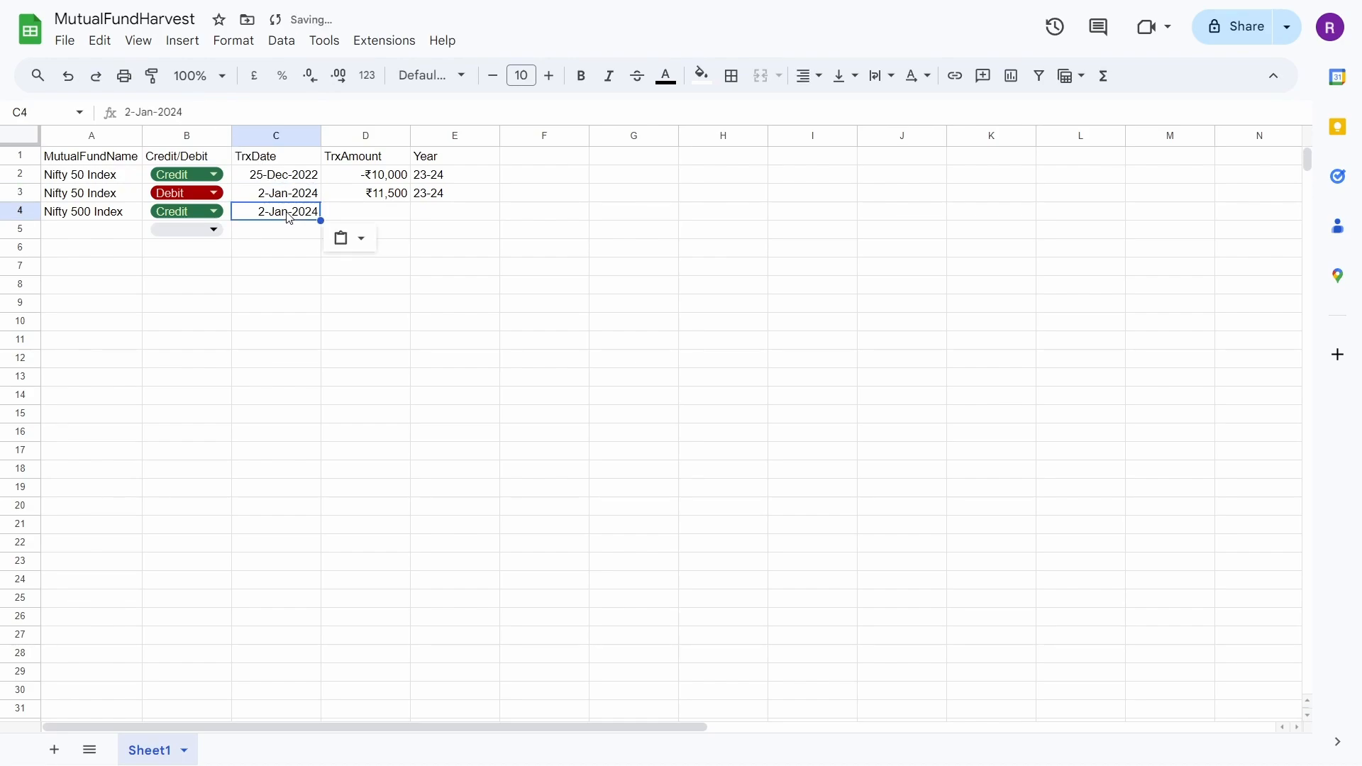
click(216, 115)
key(BackSpace)
text(3)
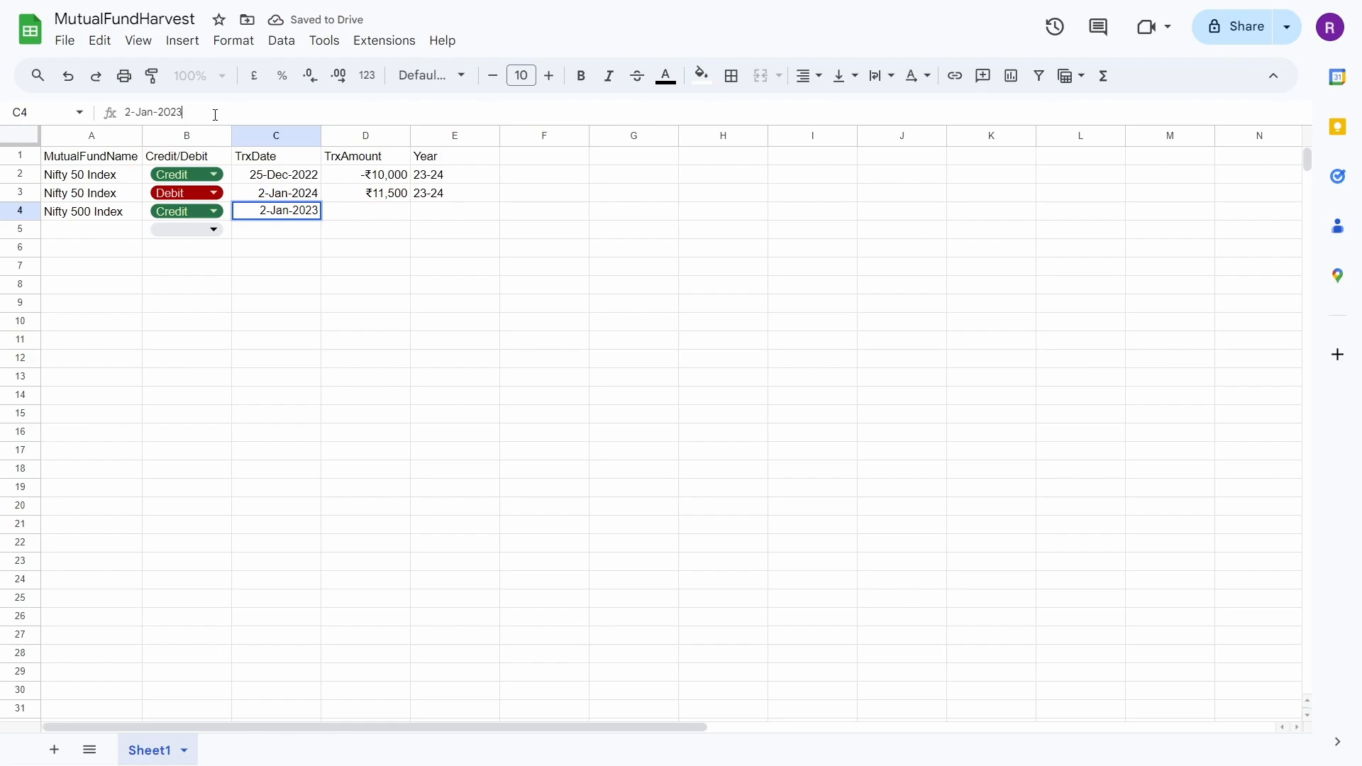
key(Return)
Set the TrxDate of the Nifty 500 Index Credit row in cell C4 to 15-Jan-2023
click(257, 214)
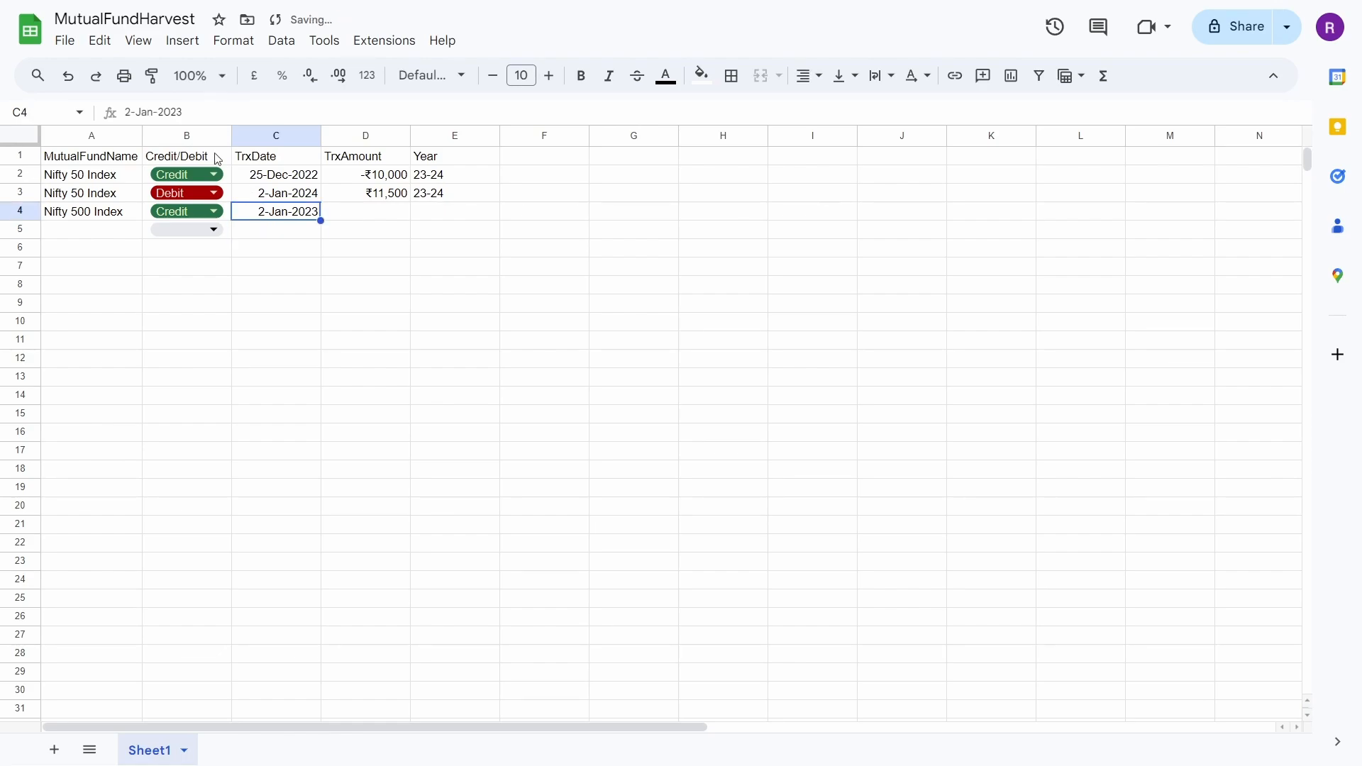
click(140, 114)
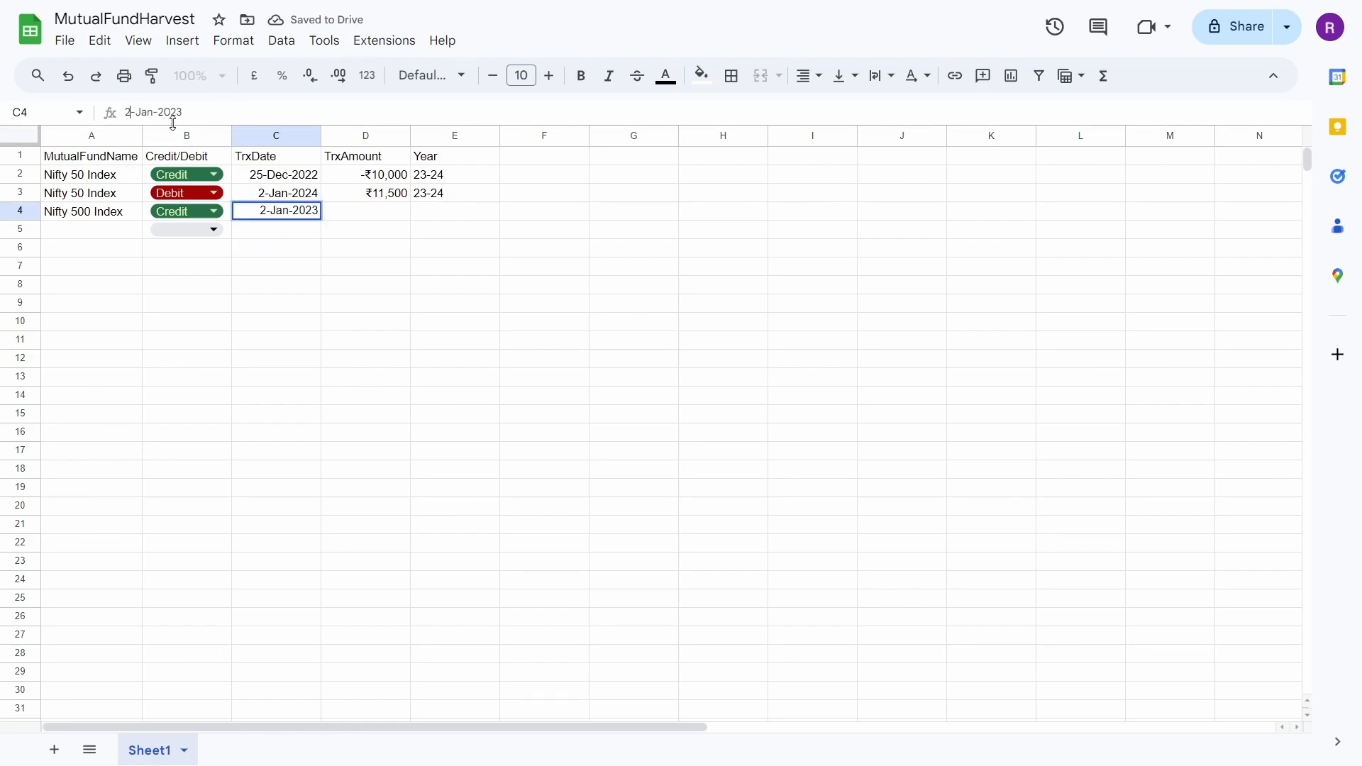
key(BackSpace)
text(15)
key(Return)
key(Right)
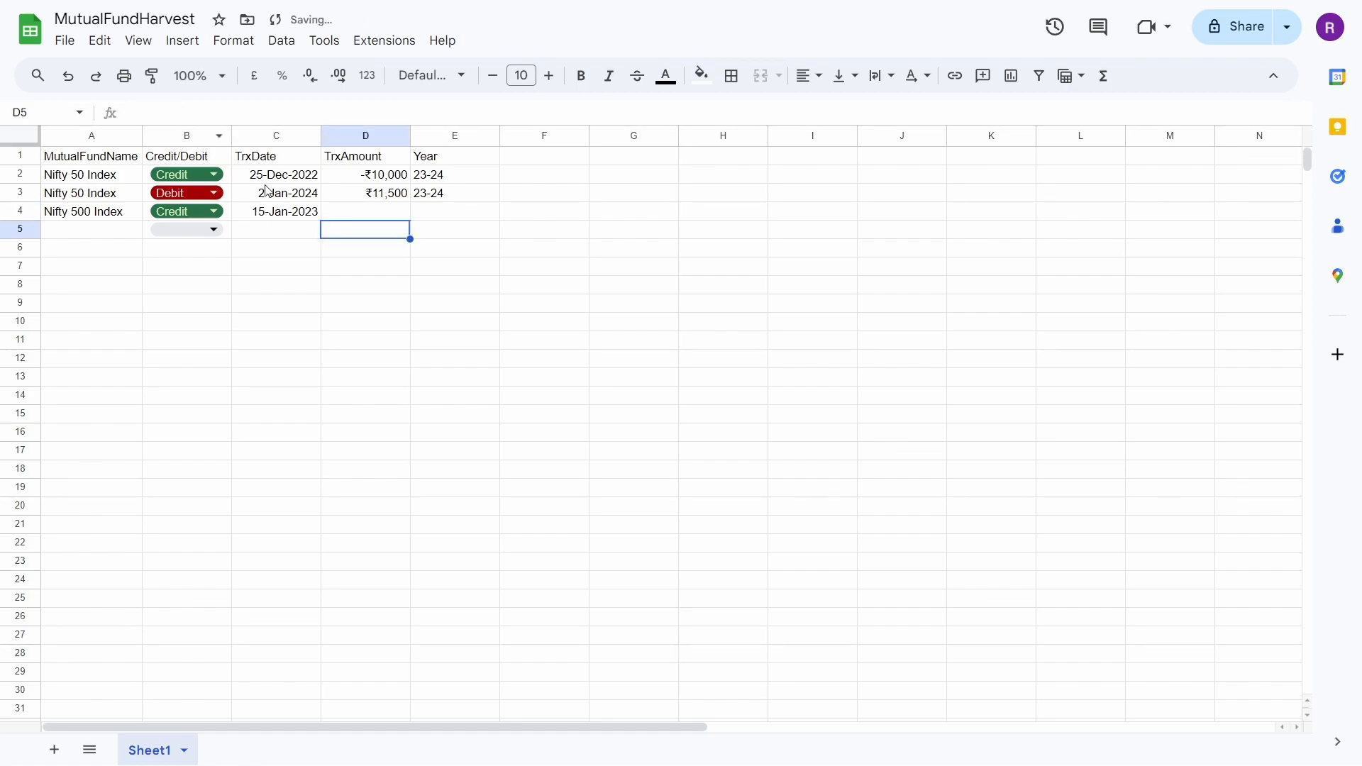
Copy the D2 amount into D4, change it to -20000, and copy the 23-24 Year down to that row
click(347, 216)
click(369, 176)
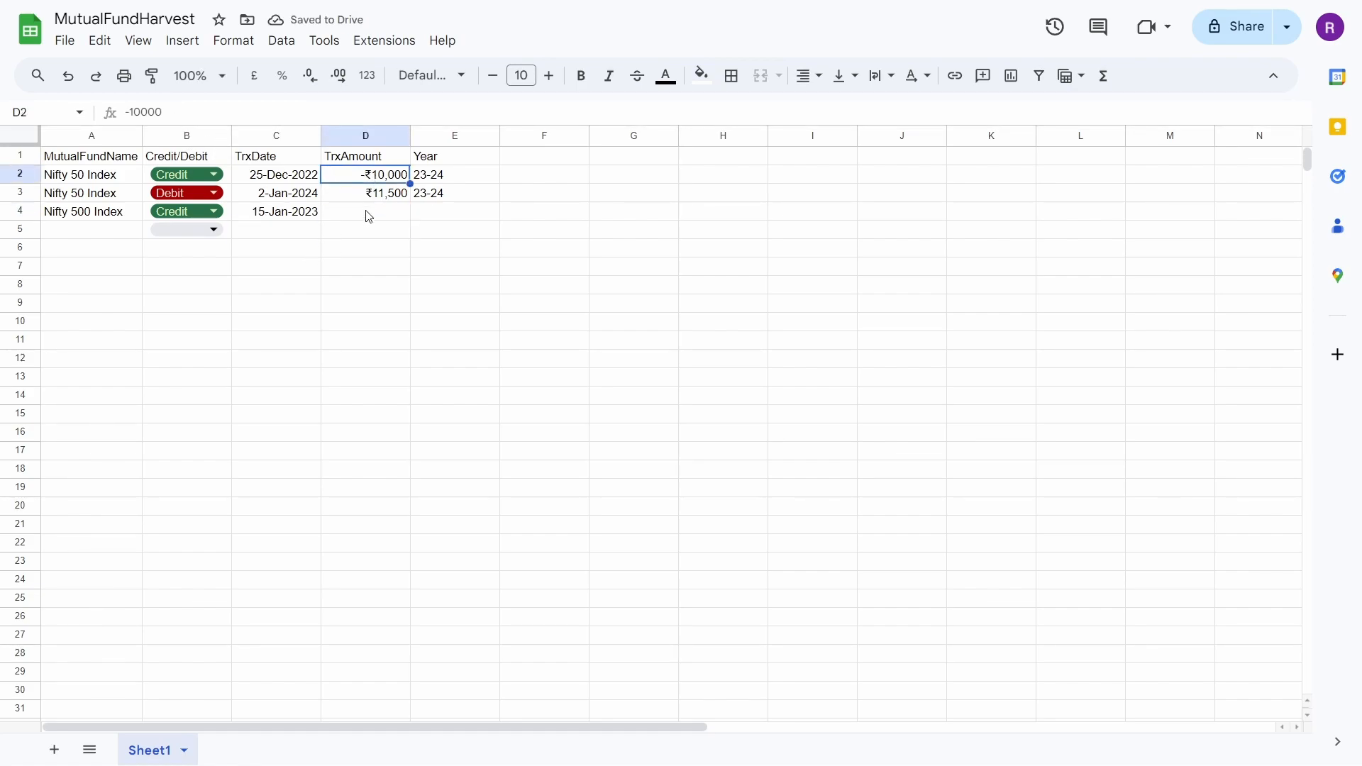
key(ctrl+c)
click(365, 213)
key(ctrl+v)
double_click(378, 212)
key(BackSpace)
text(2)
key(Tab)
key(ctrl+d)
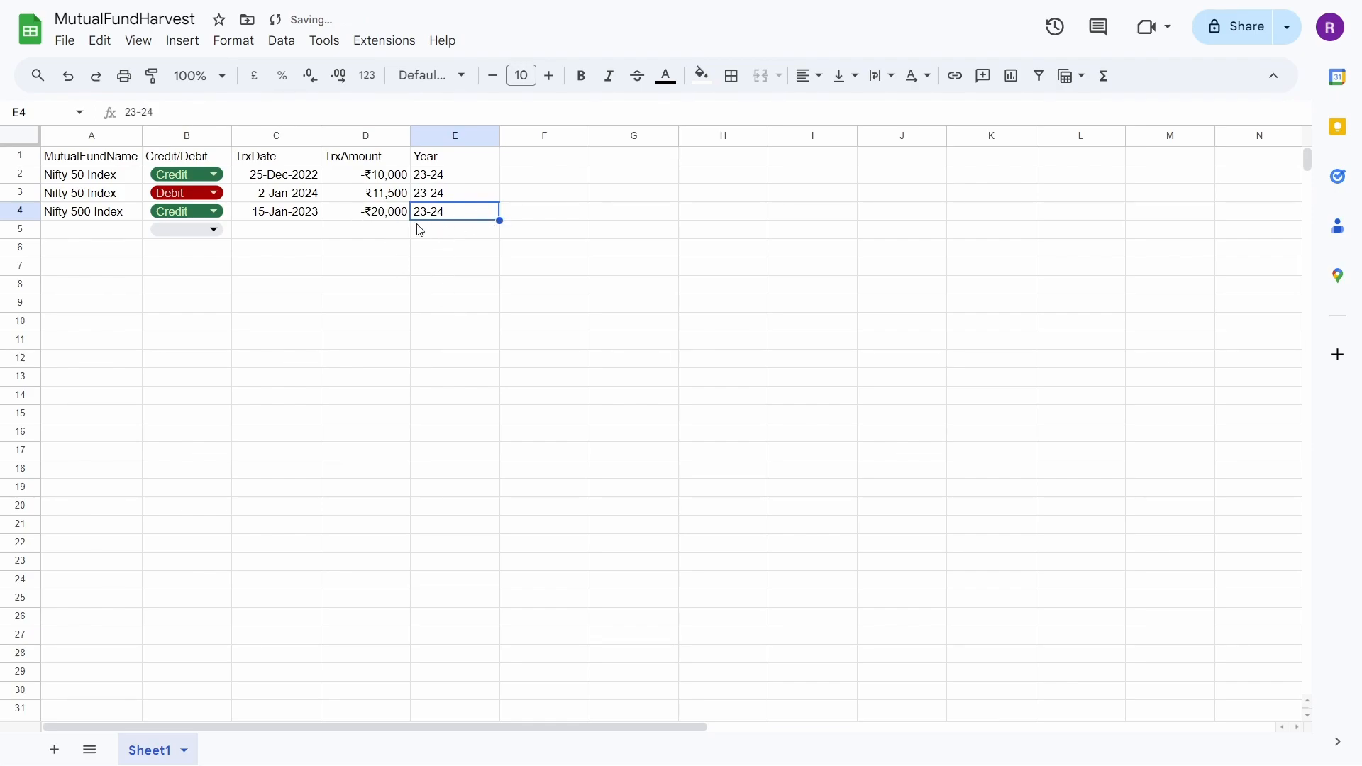
Copy the Nifty 500 Index name down to cell A5 and set row 5 to Debit
click(98, 228)
key(ctrl+d)
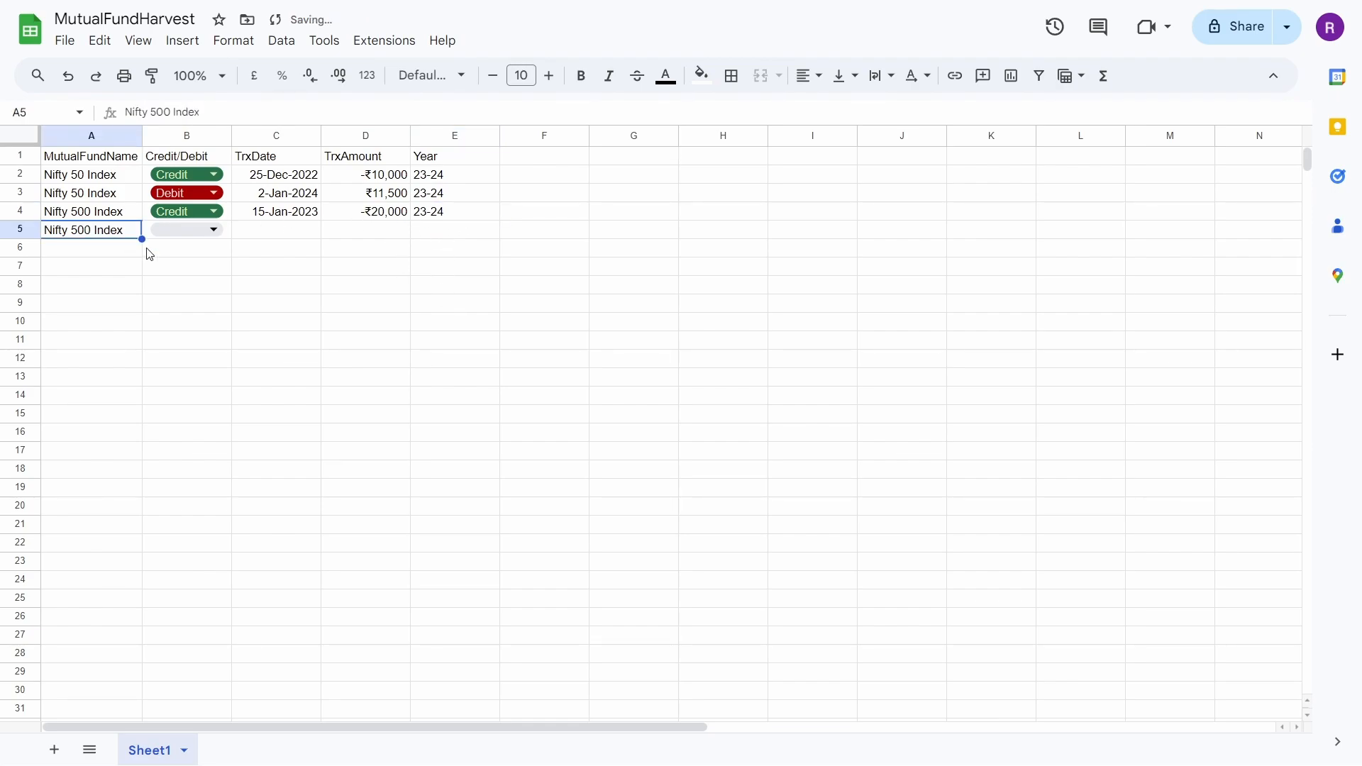
key(Tab)
click(210, 231)
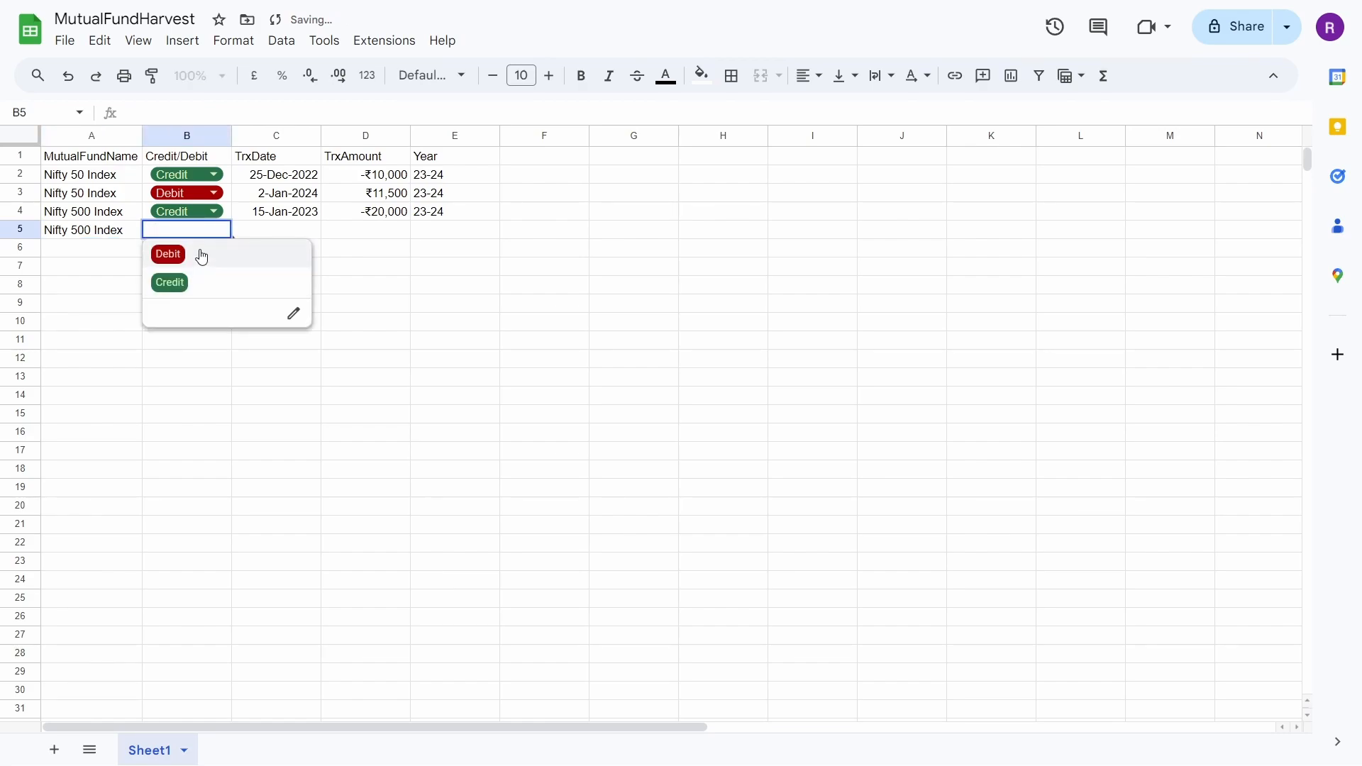
click(204, 256)
Copy the TrxDate from cell C4 down to cell C5 and change it to 18-Feb-2024
click(287, 242)
key(ctrl+d)
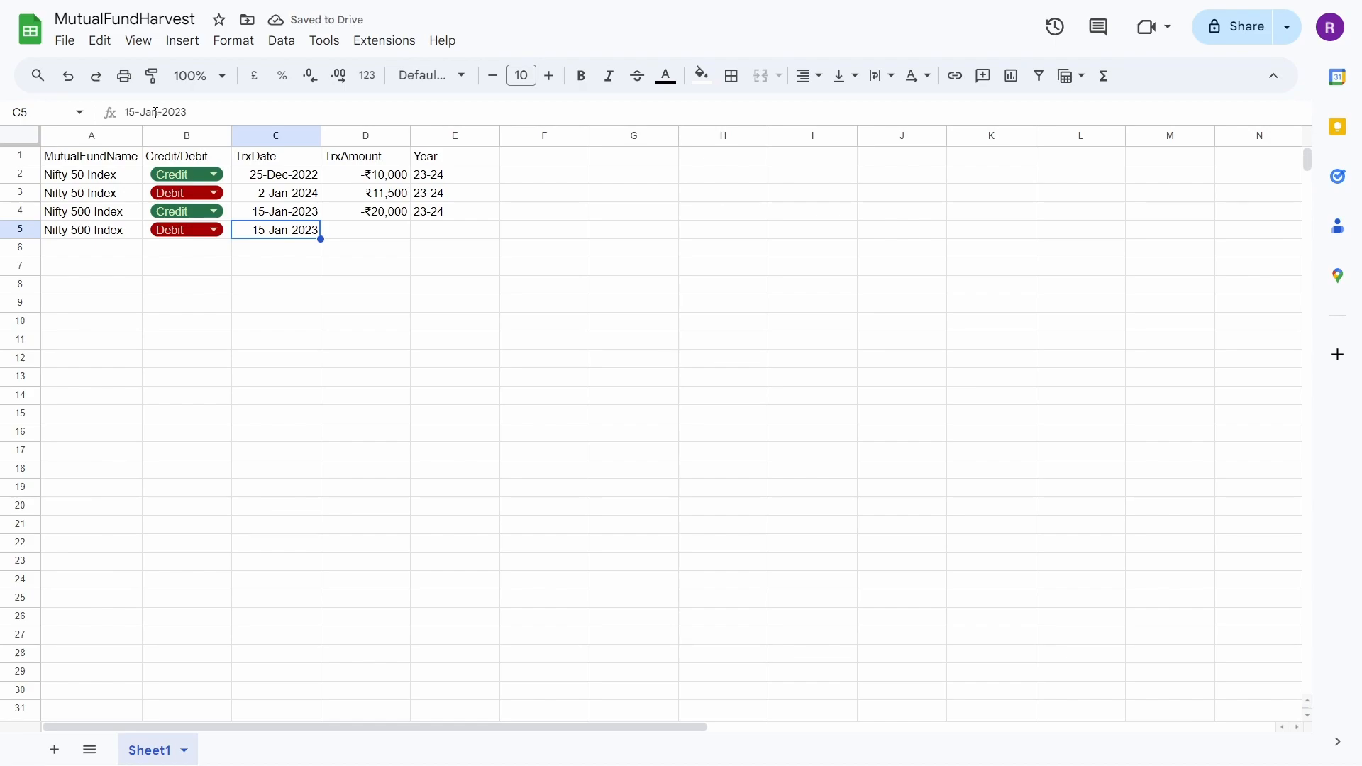
click(197, 112)
text(4)
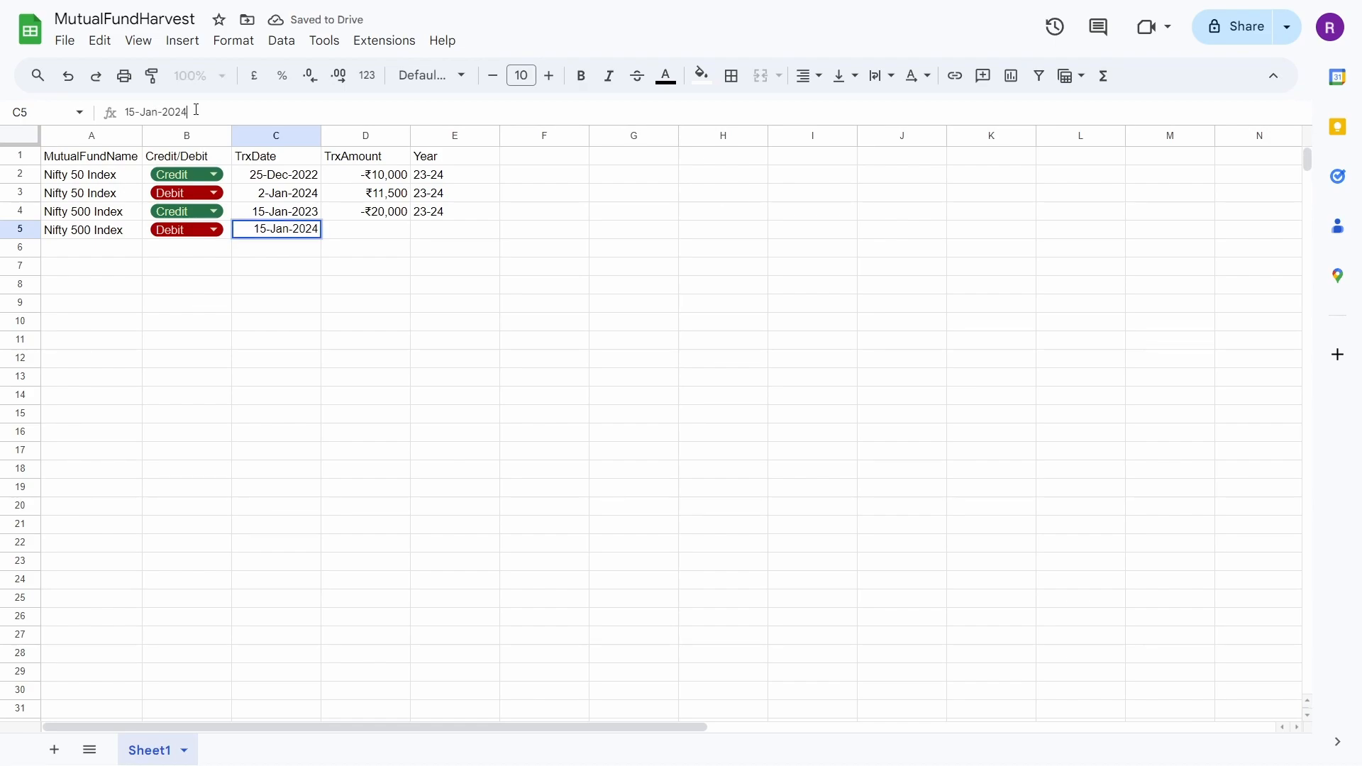
key(Left)
key(Left)
key(BackSpace)
key(BackSpace)
key(BackSpace)
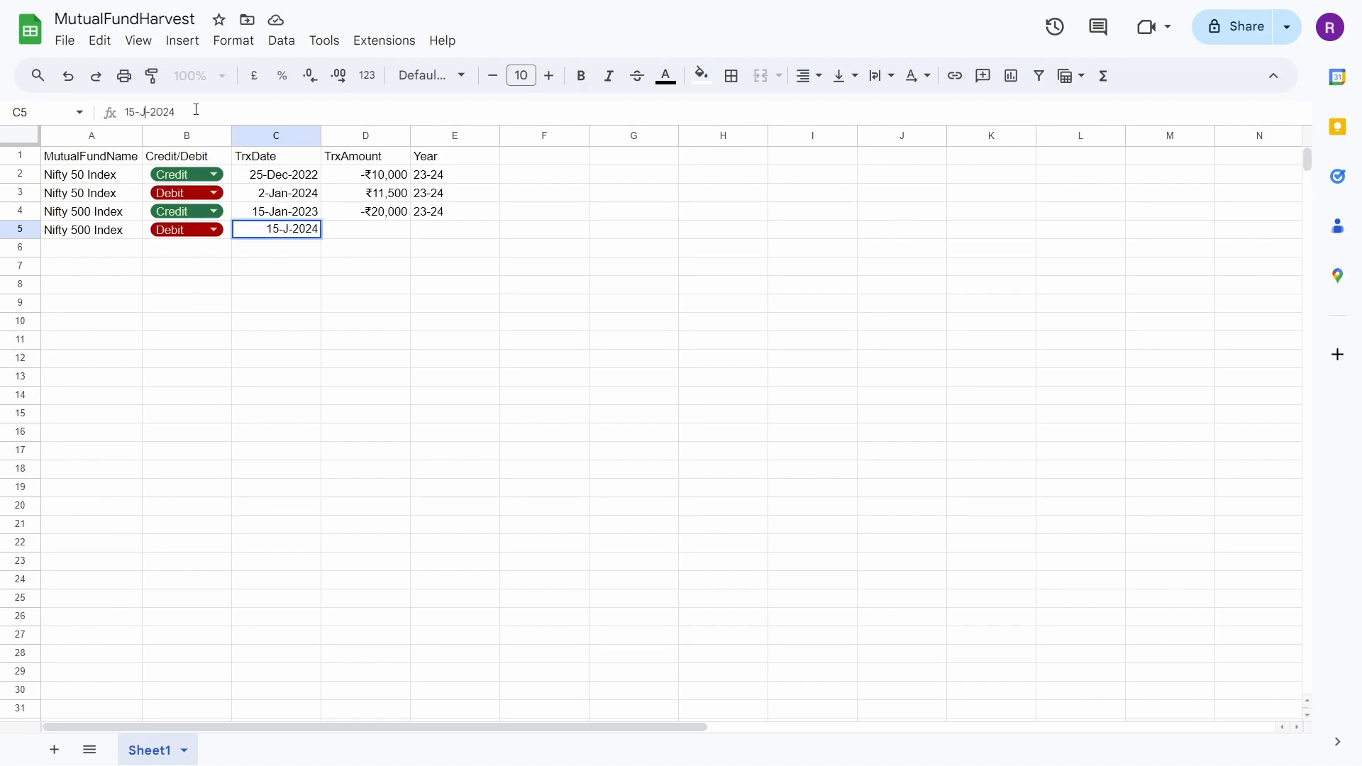
text(Feb)
key(Left)
key(Left)
key(Left)
key(Left)
key(BackSpace)
key(BackSpace)
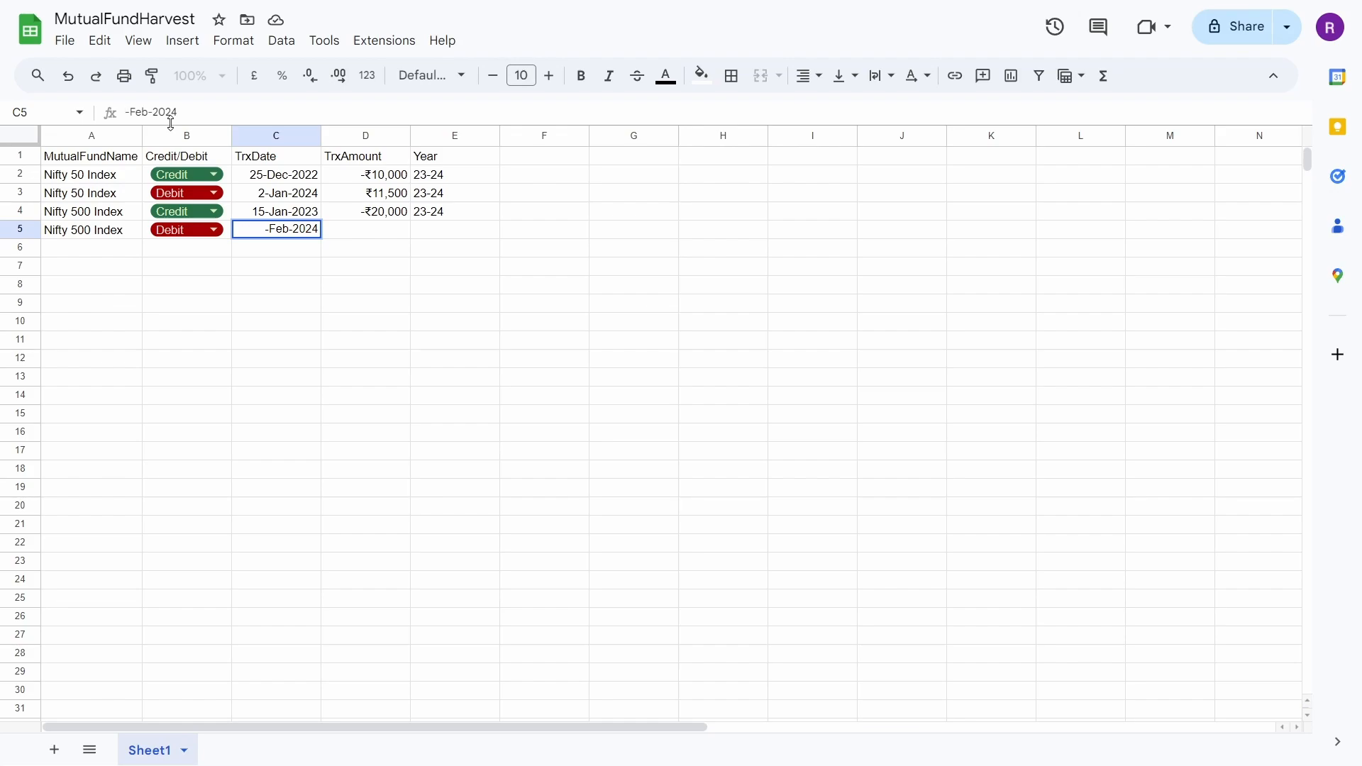
text(18)
key(Tab)
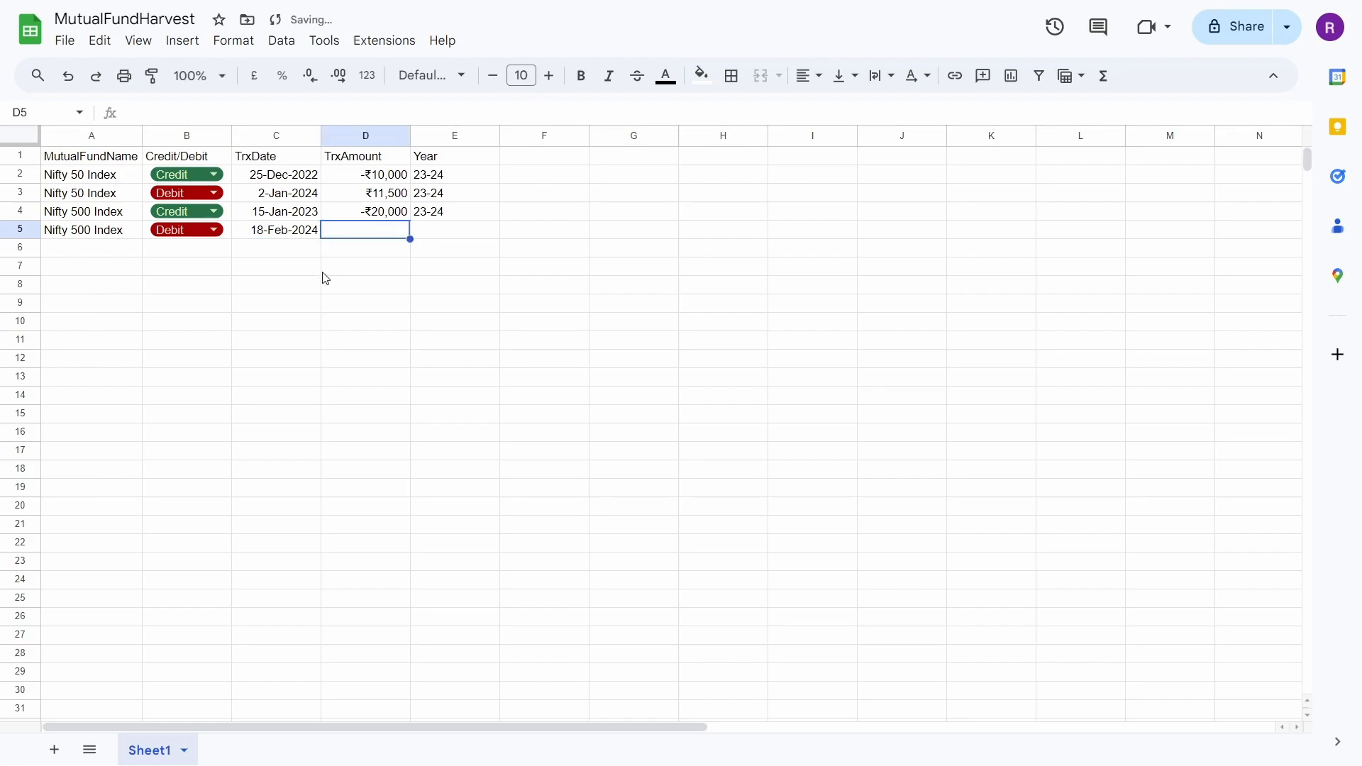
Change the month of the TrxDate in cell C5 to Jan, making it 18-Jan-2024
click(300, 231)
click(159, 113)
key(BackSpace)
key(BackSpace)
key(BackSpace)
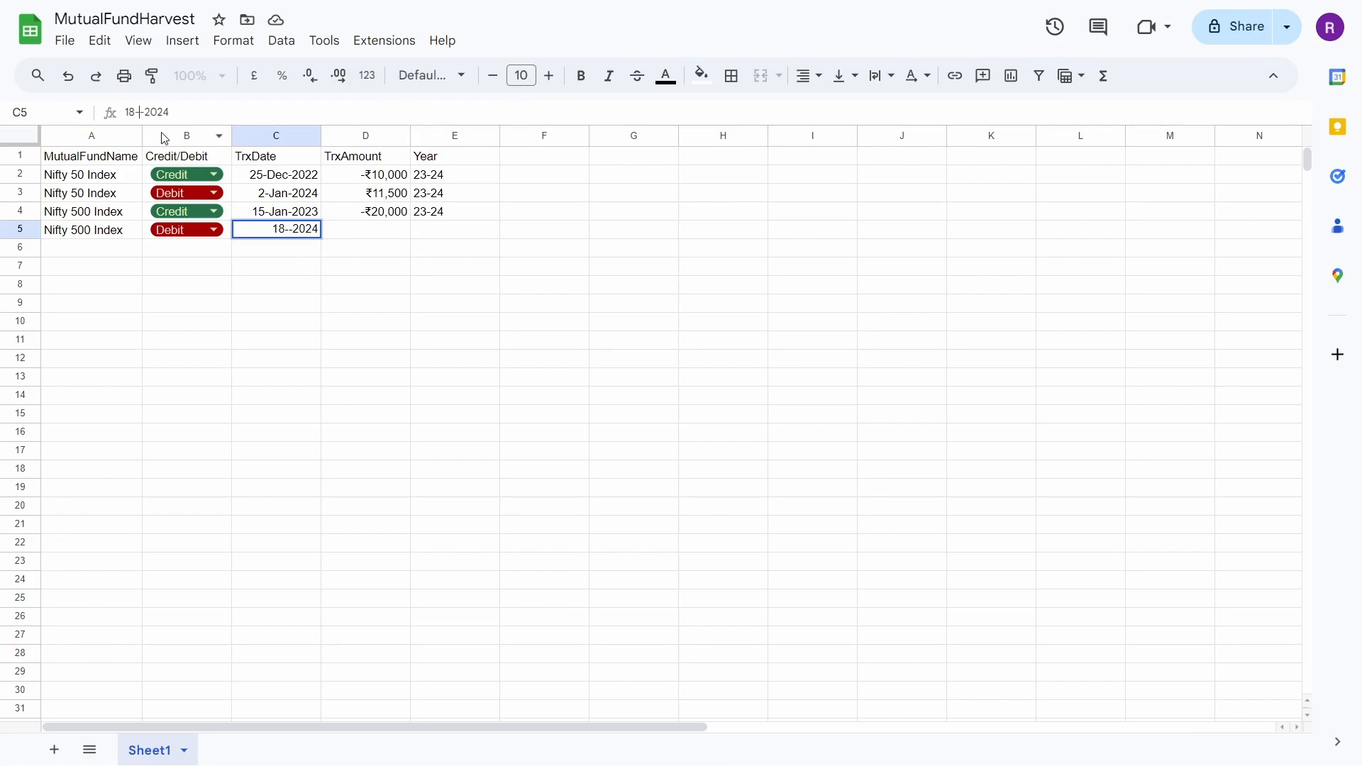
text(Jan)
key(Tab)
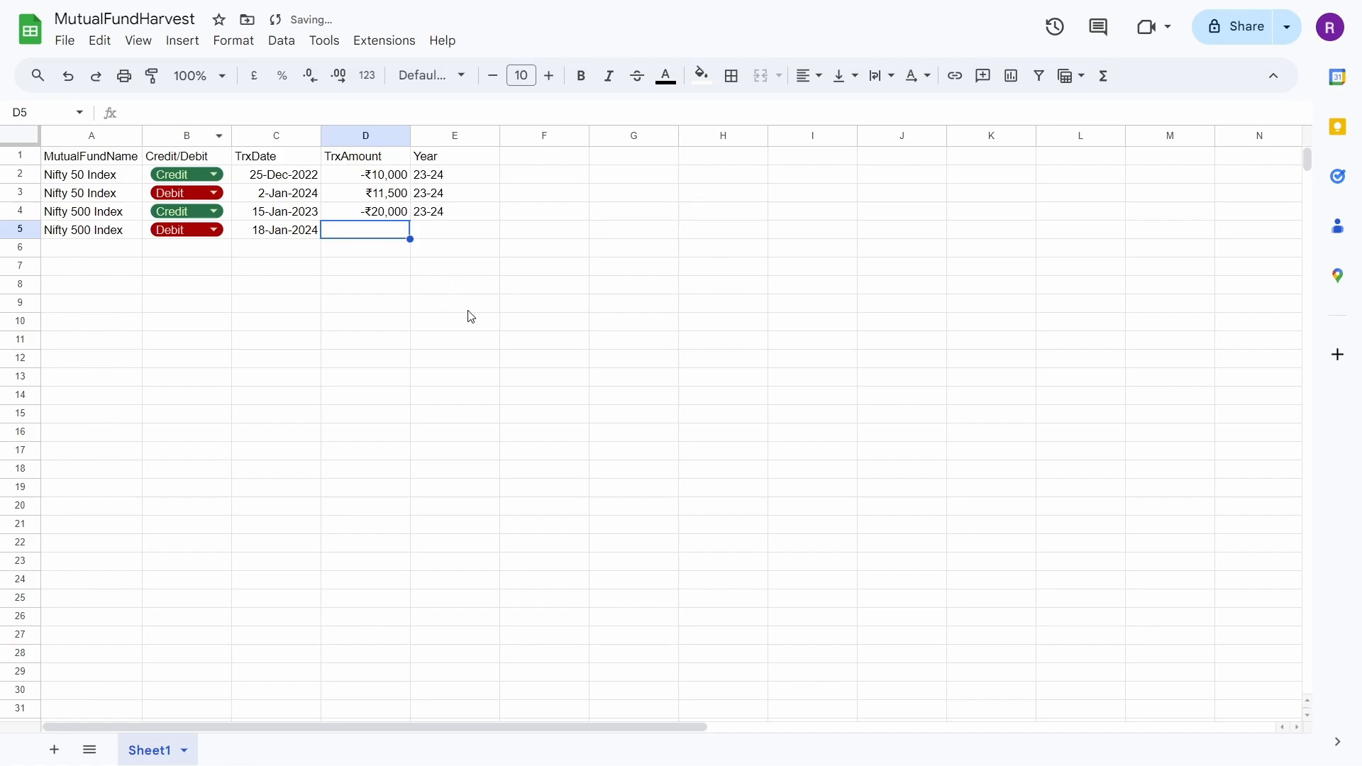
Set the TrxAmount in cell D5 to 25000 and copy the 23-24 Year down to cell E5
key(ctrl+v)
click(159, 114)
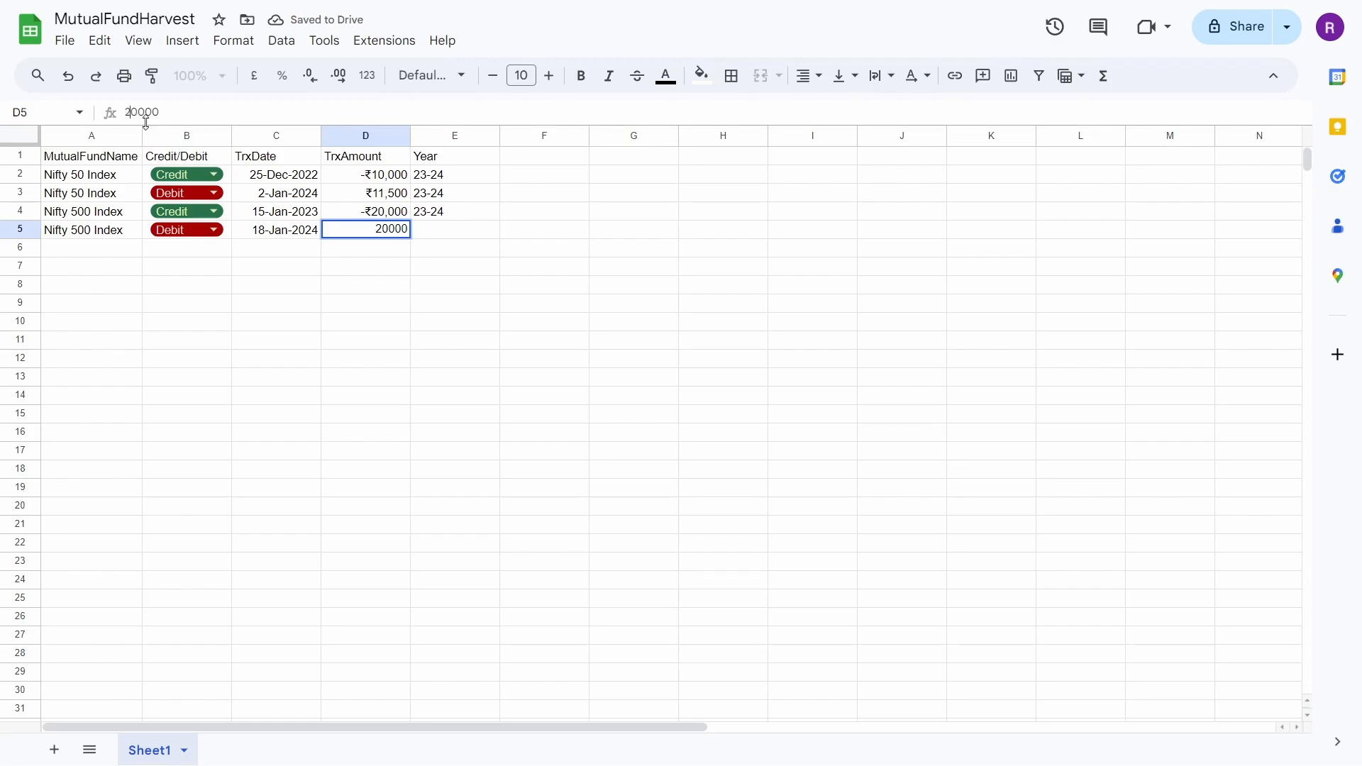
text(5)
key(Tab)
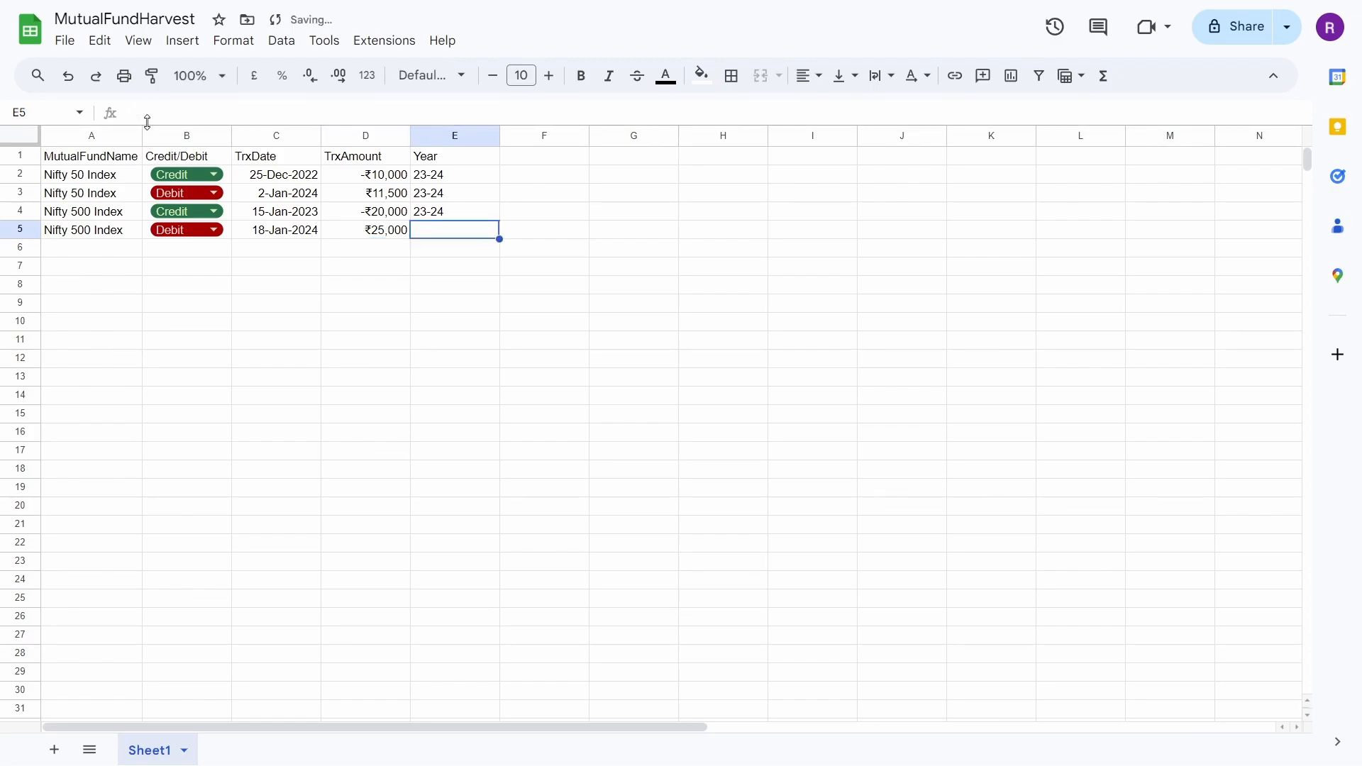
key(ctrl+d)
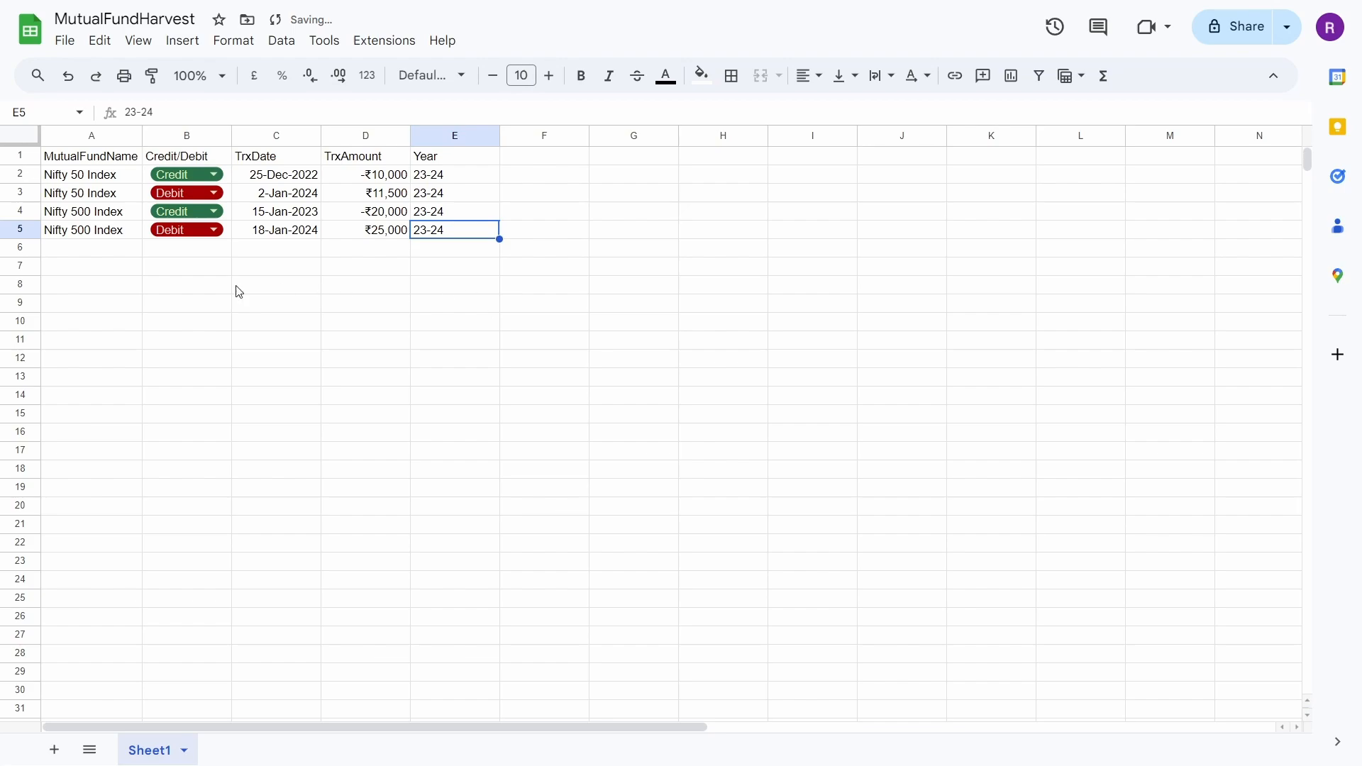
Enter the fund names Nifty Small Cap Index in cell A6 and Nifty Mid Cap Index in cell A8
click(90, 254)
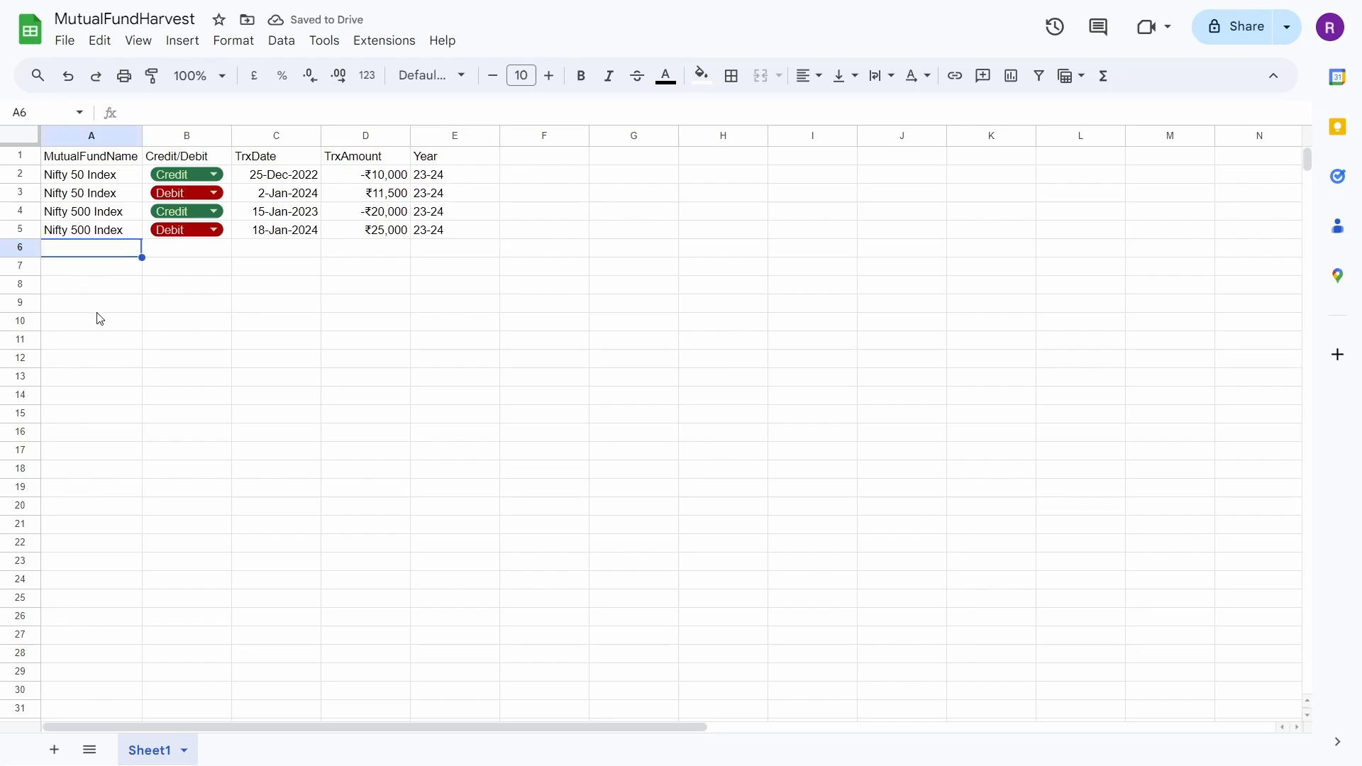
text(Nif)
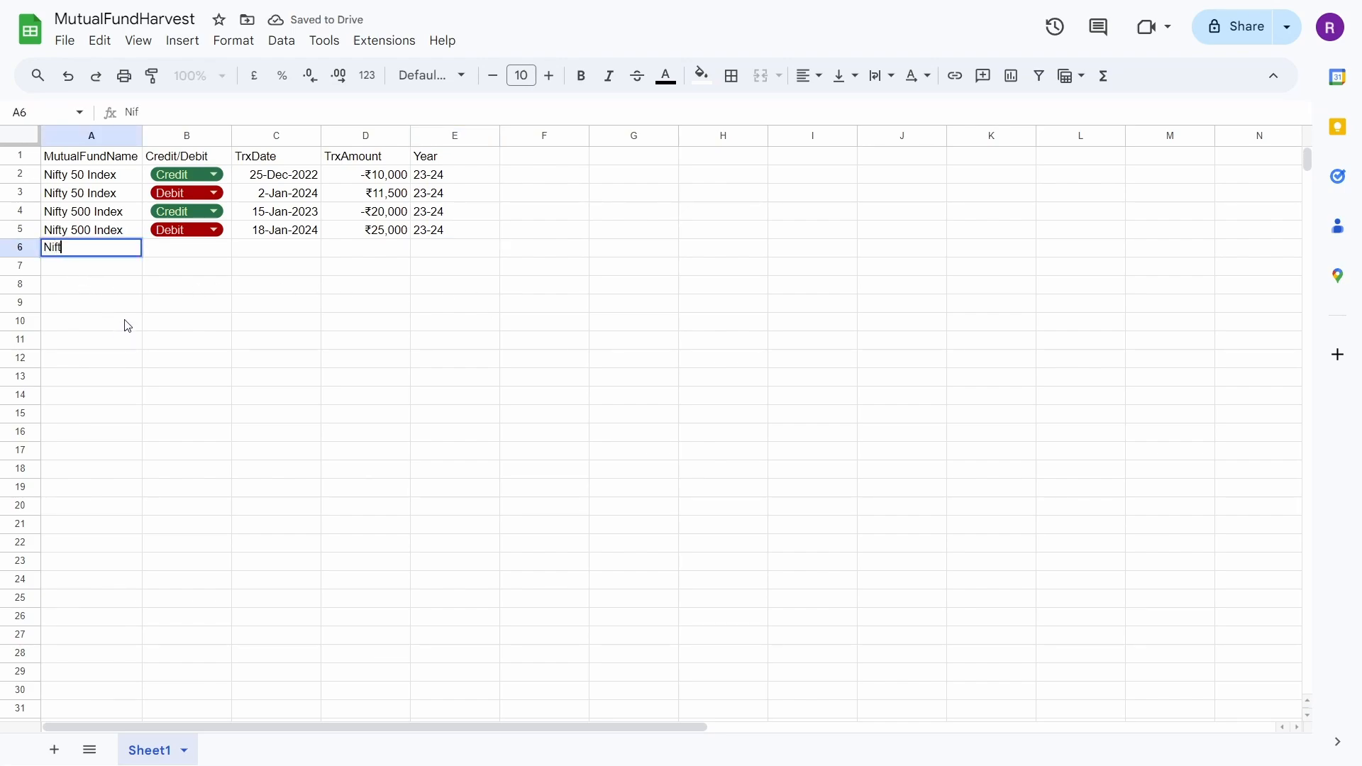
text(ty SMall)
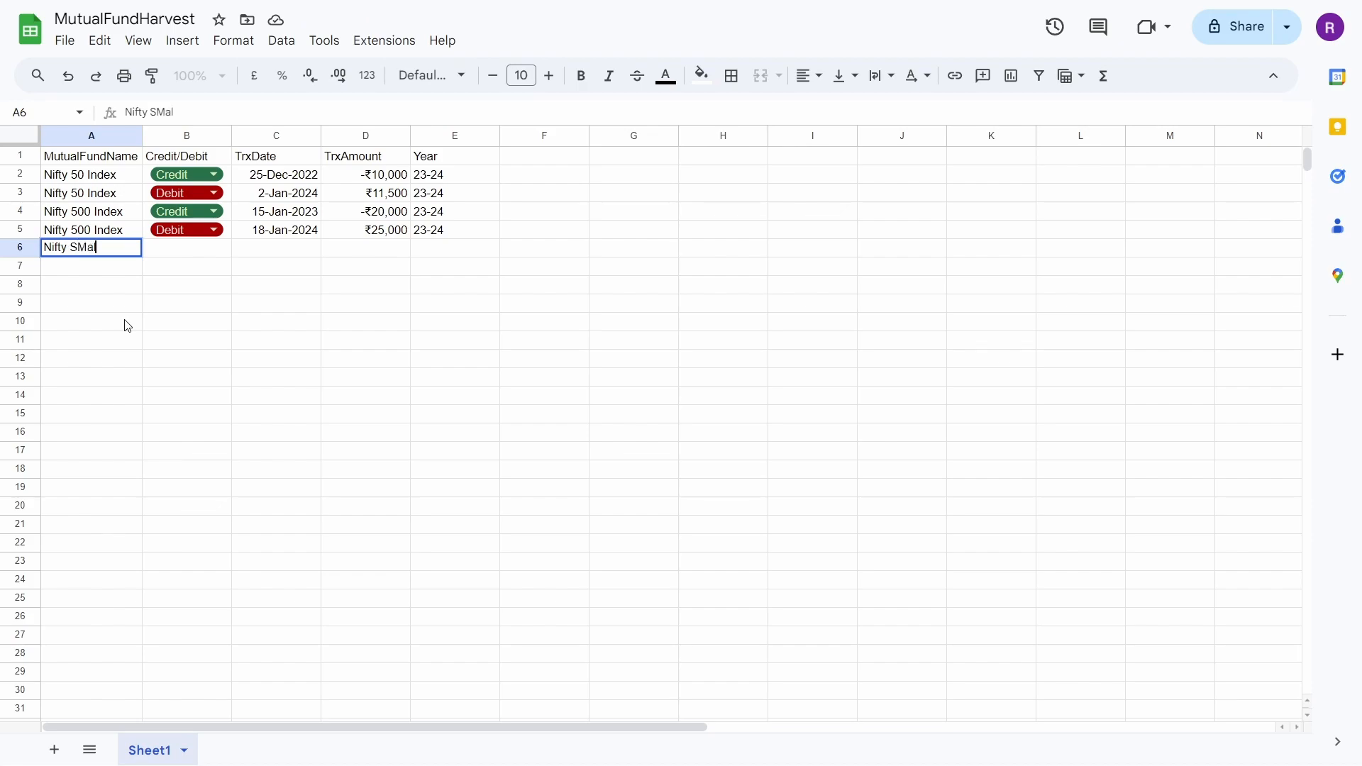
key(BackSpace)
key(BackSpace)
text(mall)
text(Cap Index)
key(Return)
key(Return)
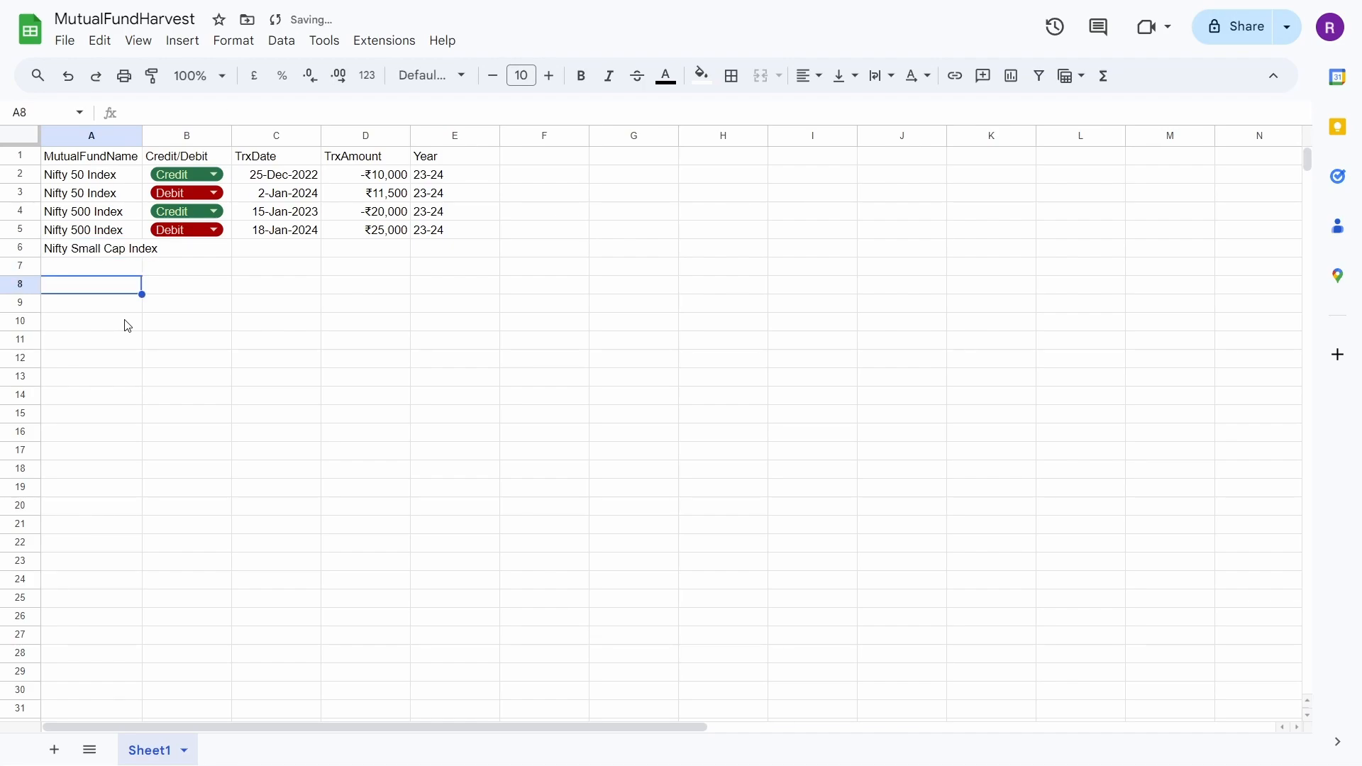
text(Nifty)
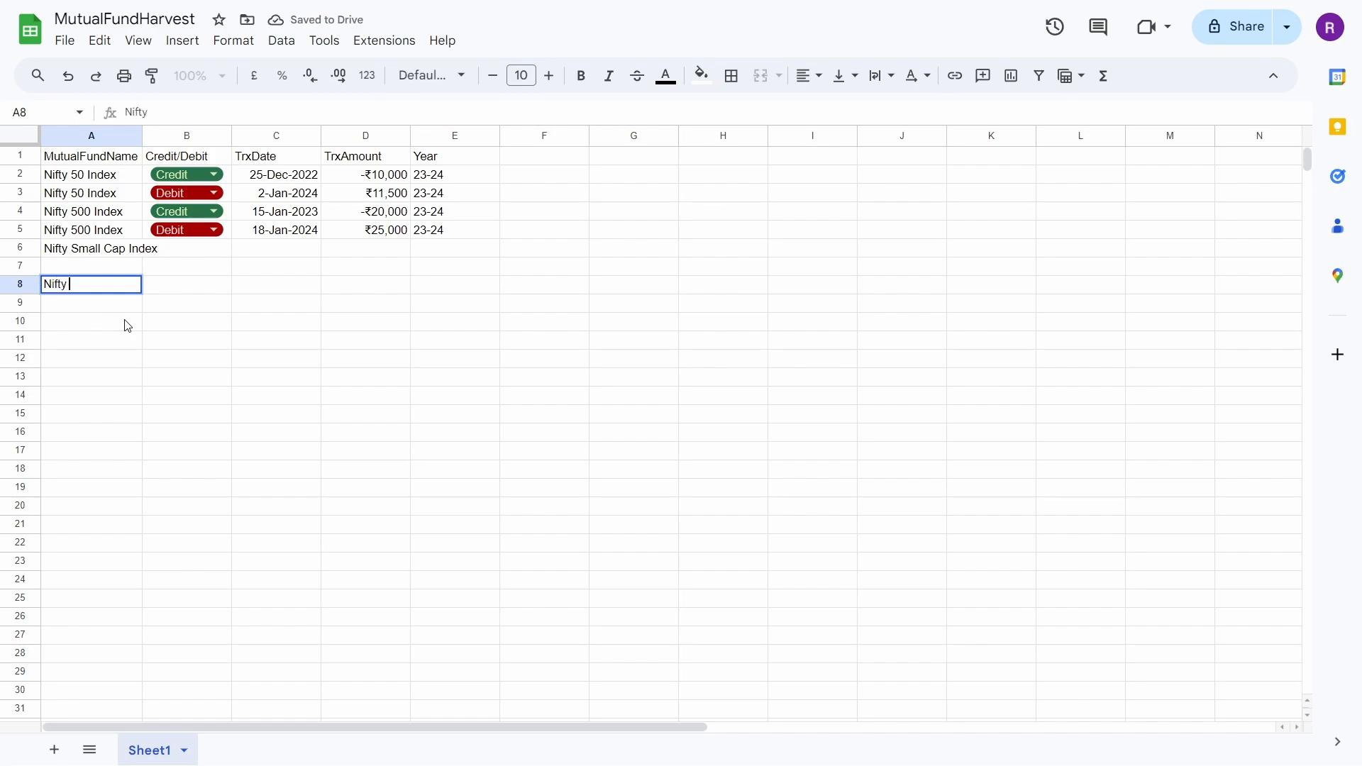
text( Mid Cap Index)
key(Return)
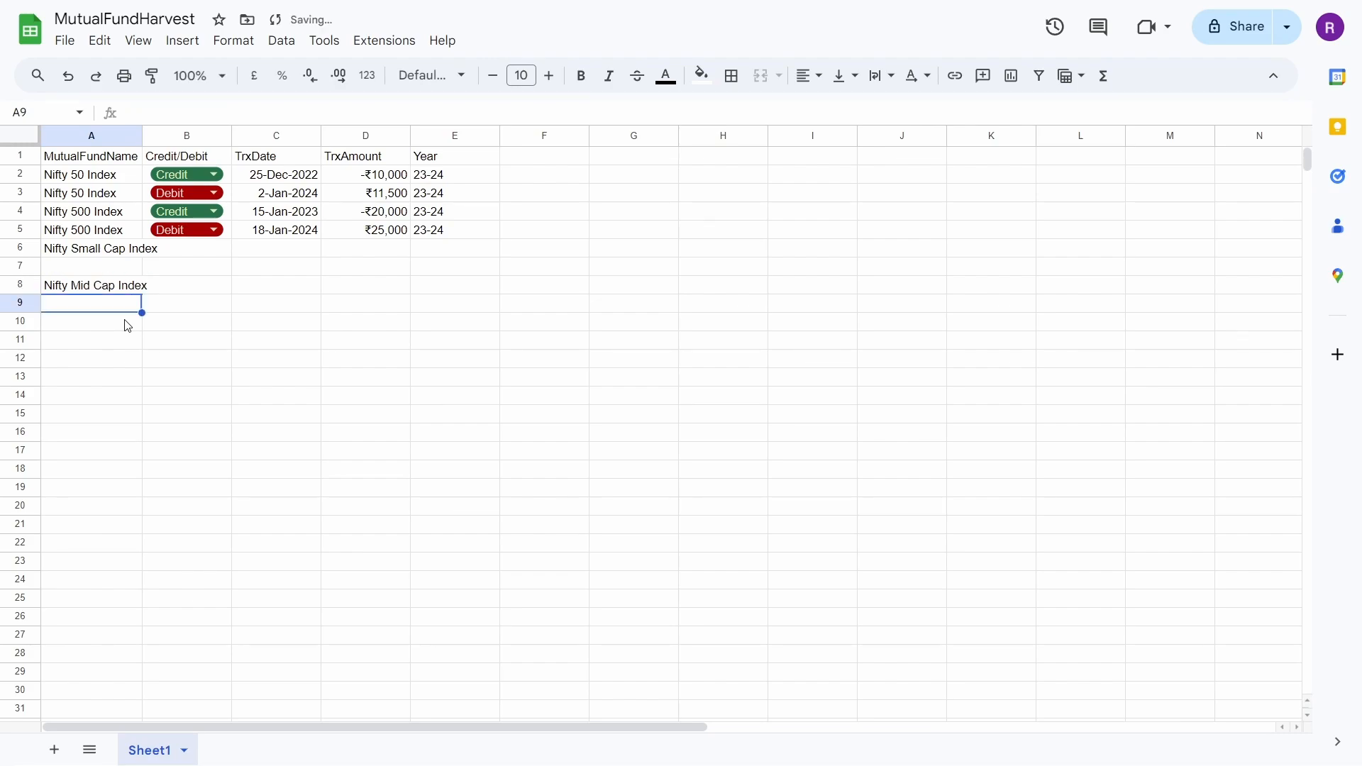
Copy the Nifty Mid Cap Index name down to A9 and the Nifty Small Cap Index name down to A7
key(ctrl+d)
key(Up)
key(Up)
key(ctrl+d)
Copy the Credit/Debit entries from B2:B5 into B6:B9 for the Small Cap and Mid Cap rows
key(Right)
key(Up)
key(Up)
key(Up)
key(Up)
key(Up)
key(shift+Down)
key(shift+Down)
key(shift+Down)
key(ctrl+c)
click(213, 250)
key(ctrl+v)
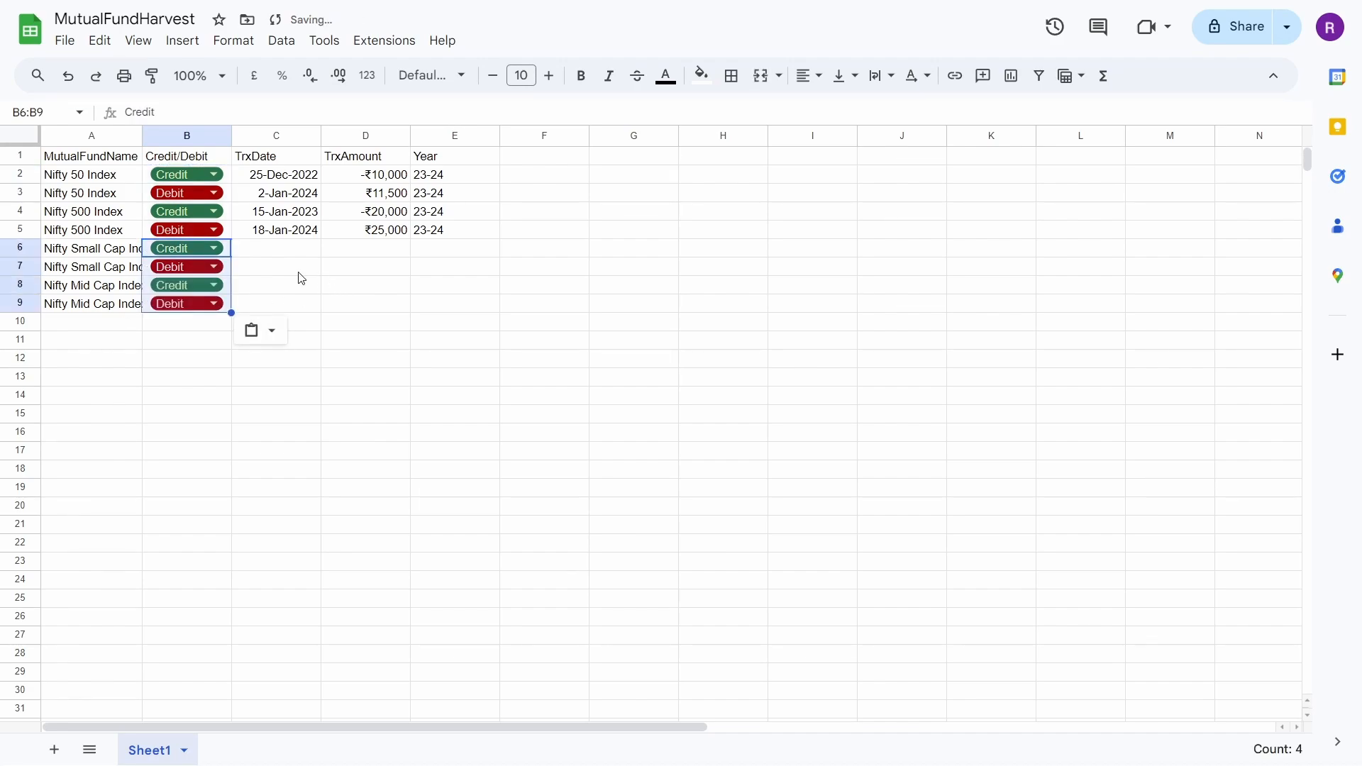
Copy the TrxDate values from C2:C5 into C6:C9
click(285, 253)
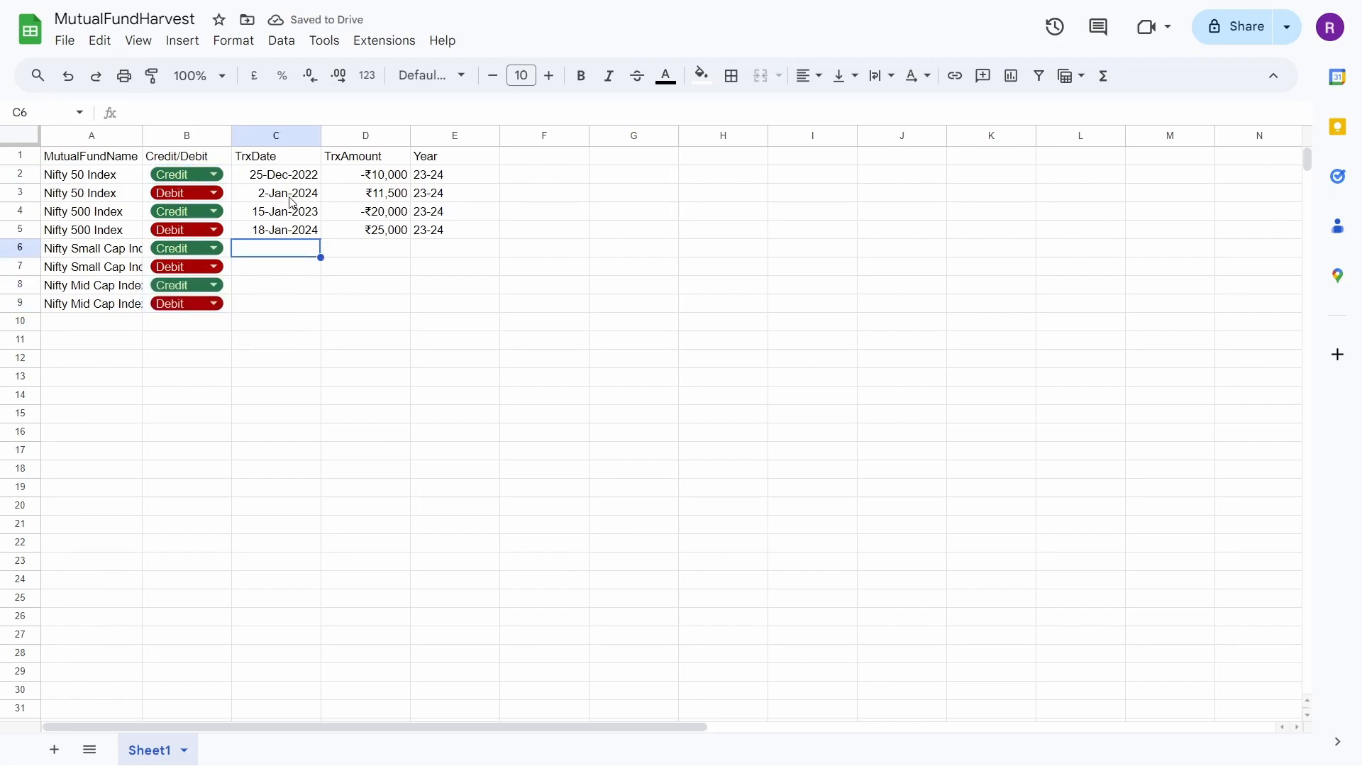
click(291, 197)
click(301, 248)
key(ctrl+v)
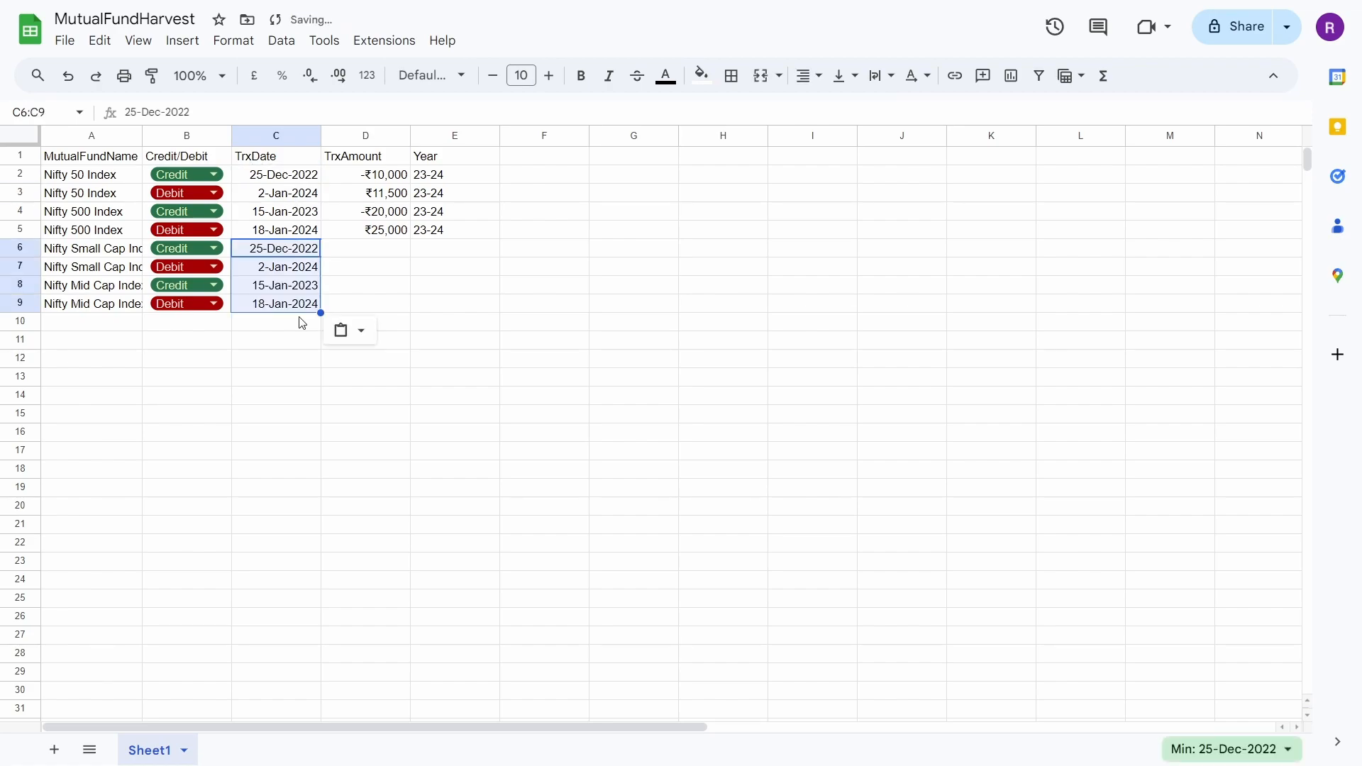
Copy the TrxAmount and Year values from D2:E5 into D6:E9
click(301, 267)
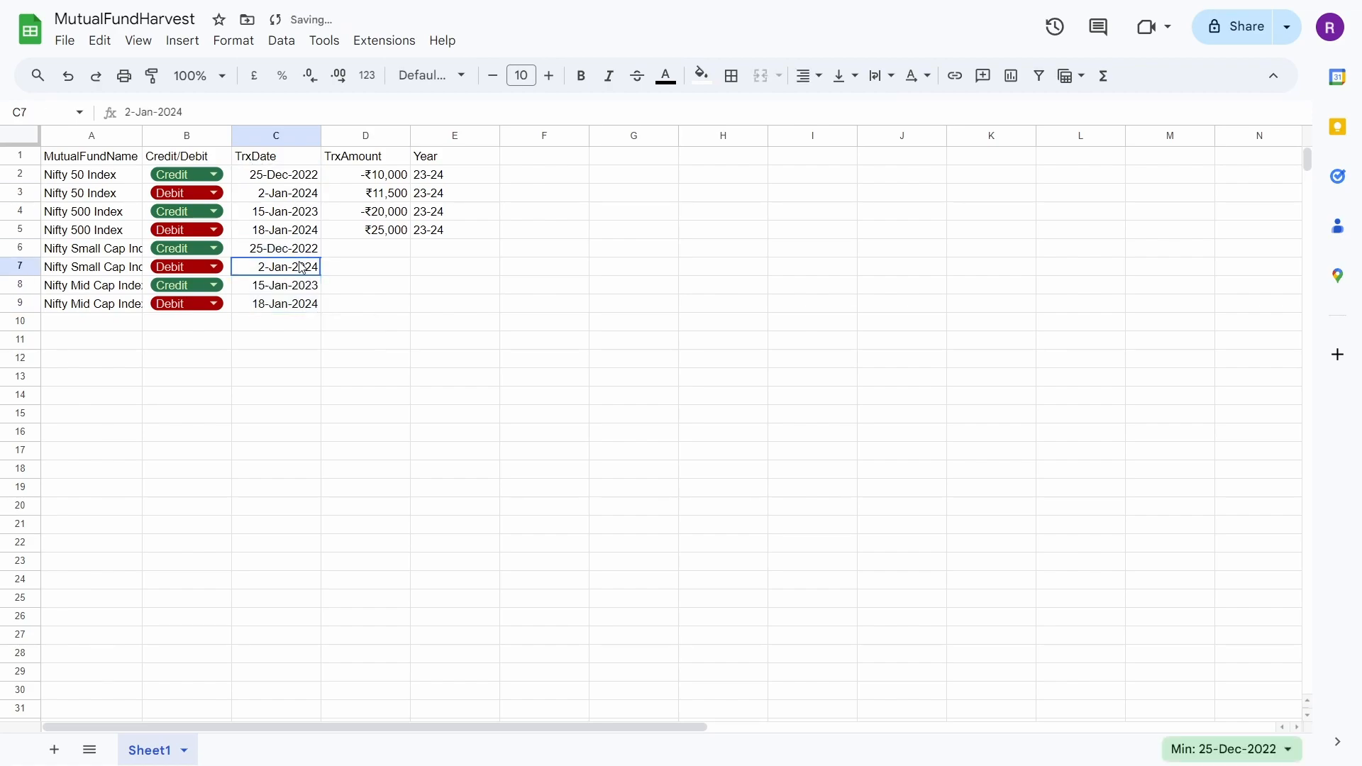
click(377, 247)
drag(376, 176, 441, 231)
key(ctrl+c)
click(364, 247)
key(ctrl+v)
click(364, 261)
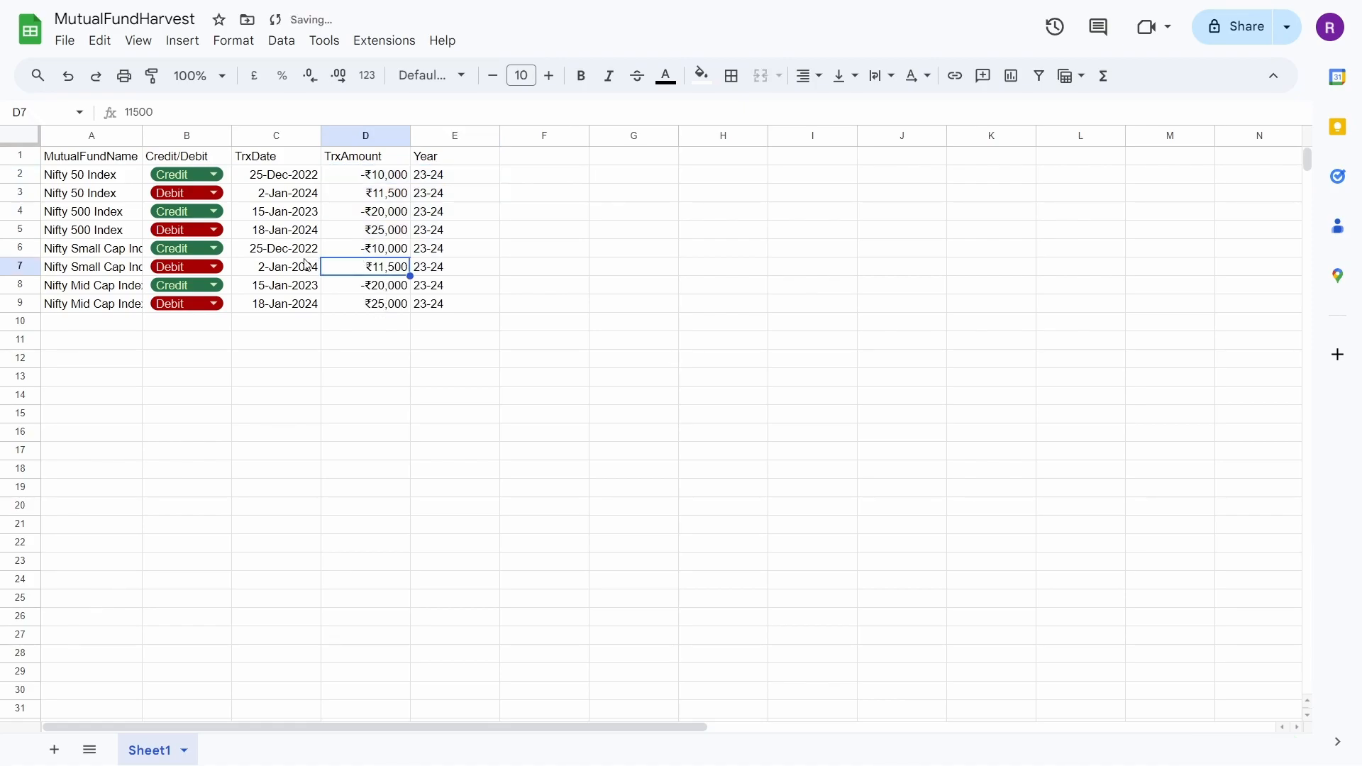
click(277, 248)
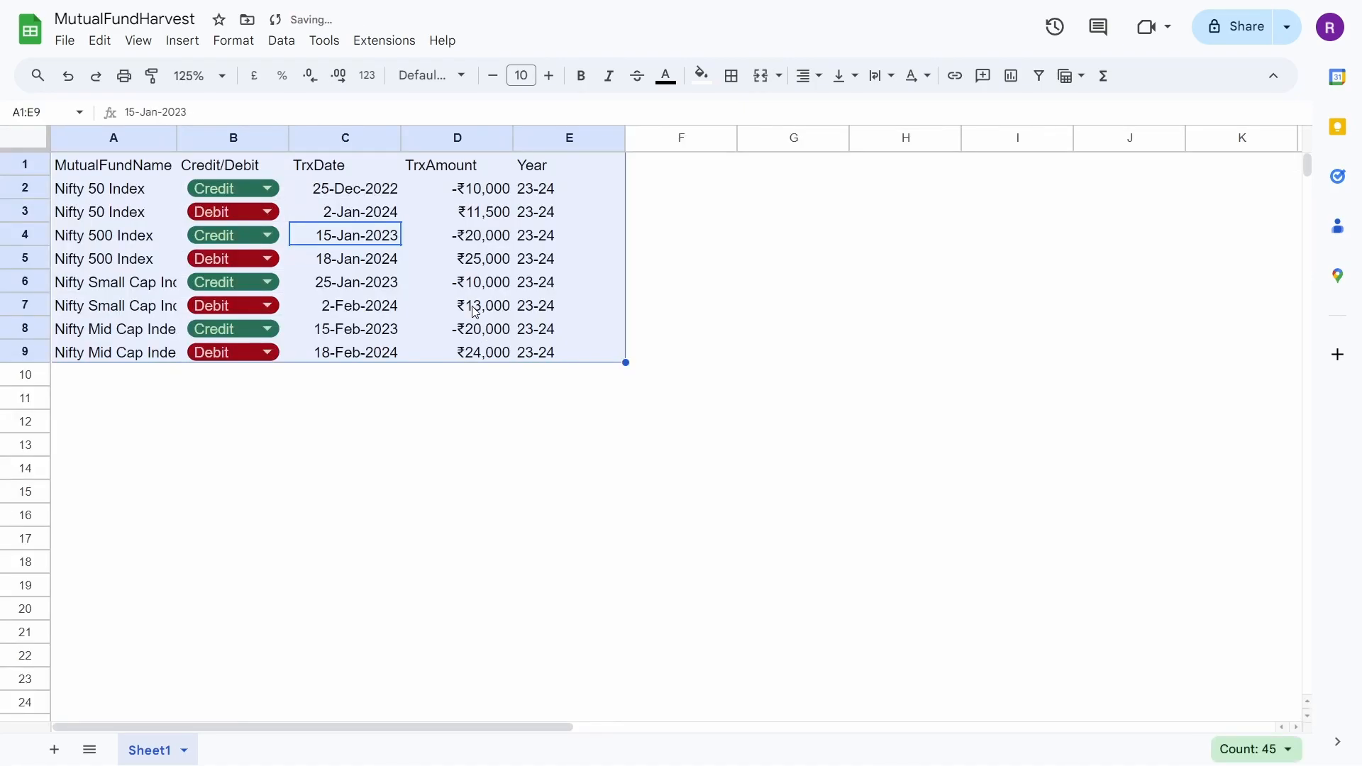
Make the header text in row 1 bold
click(25, 165)
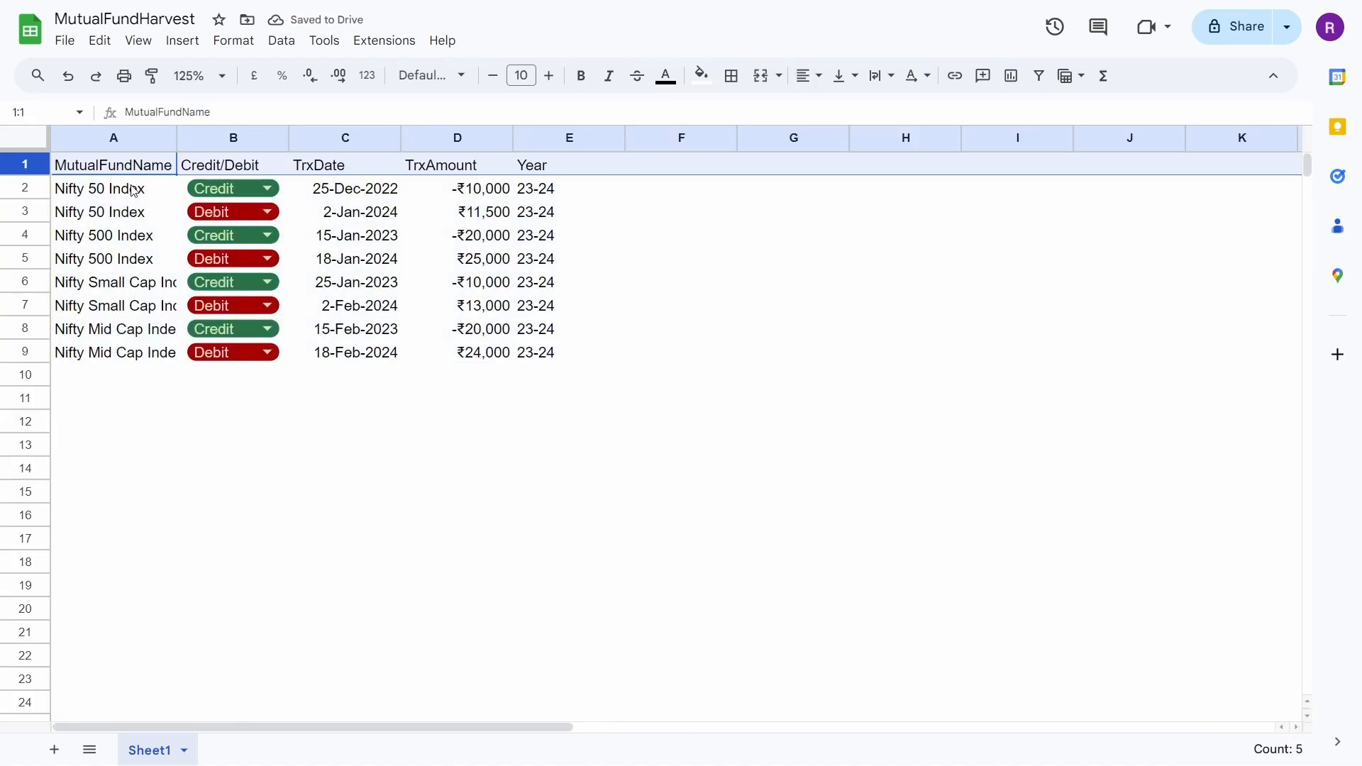
key(ctrl+b)
click(495, 257)
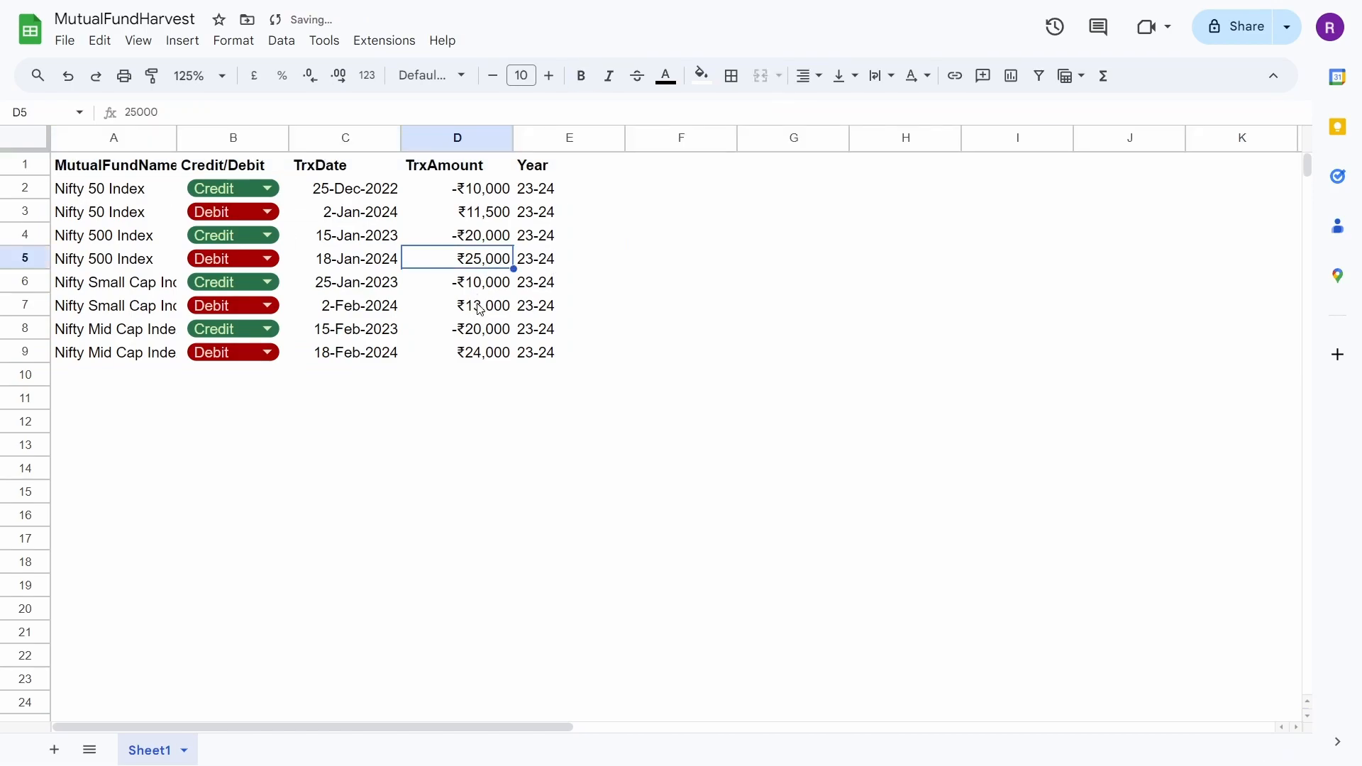
Apply alternating colours to the table A1:E9 with the default cyan style and a header
key(ctrl+a)
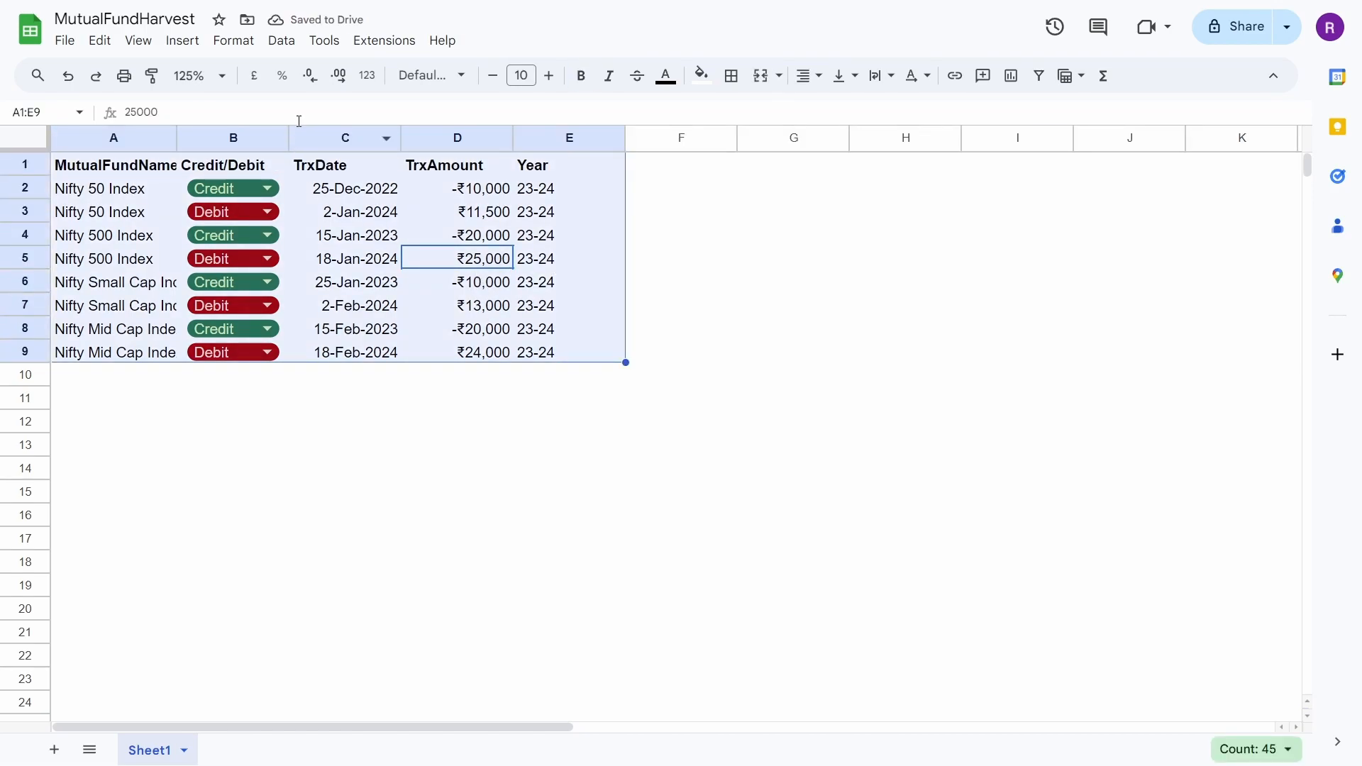
click(234, 41)
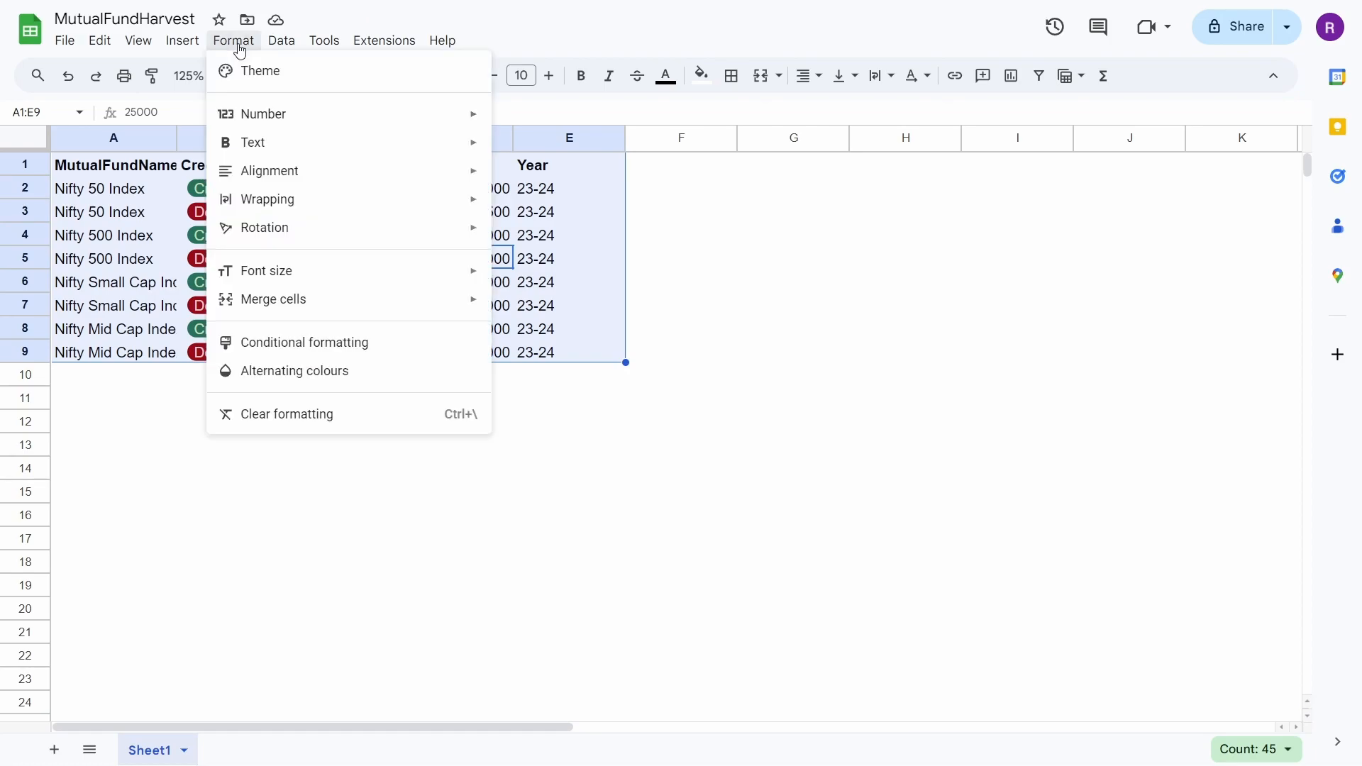
click(370, 375)
click(1091, 314)
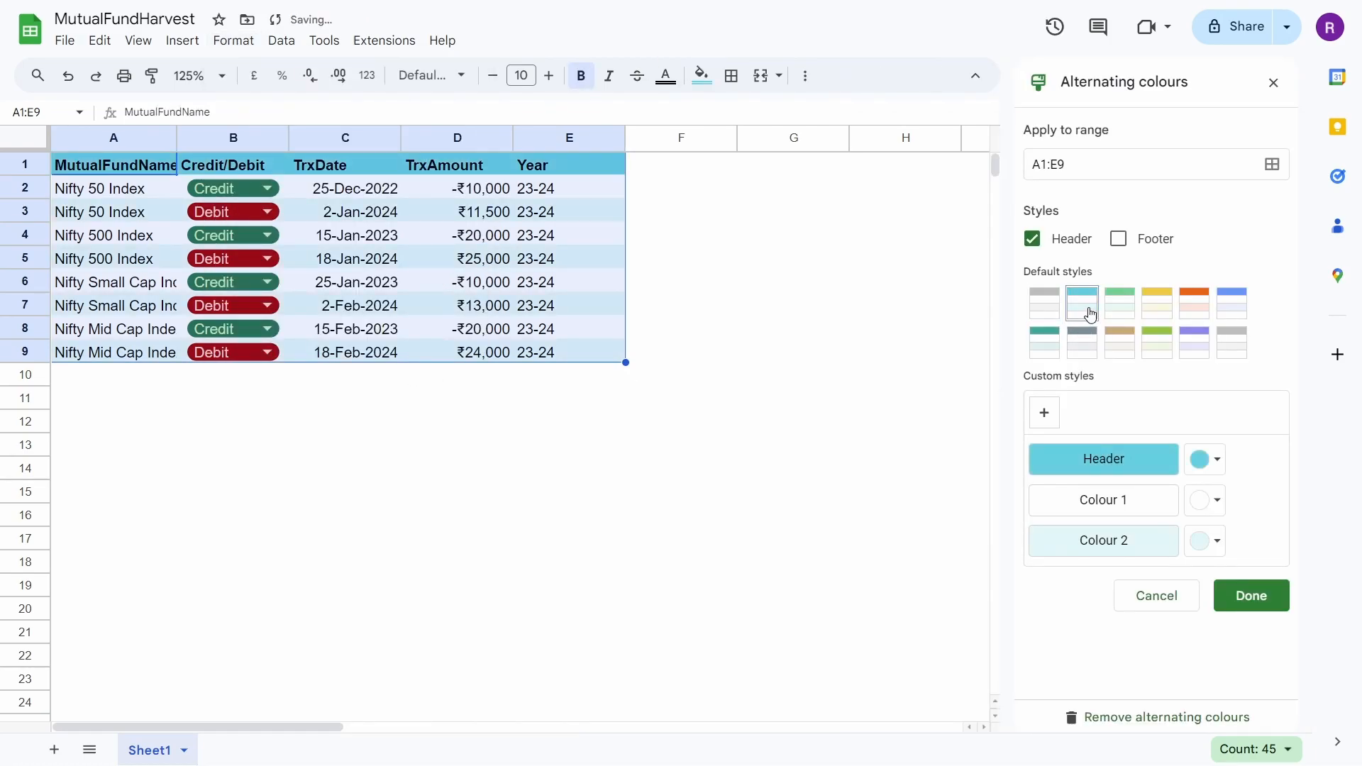
click(1259, 594)
Add borders around all cells of the table A1:E9
click(548, 265)
key(ctrl+a)
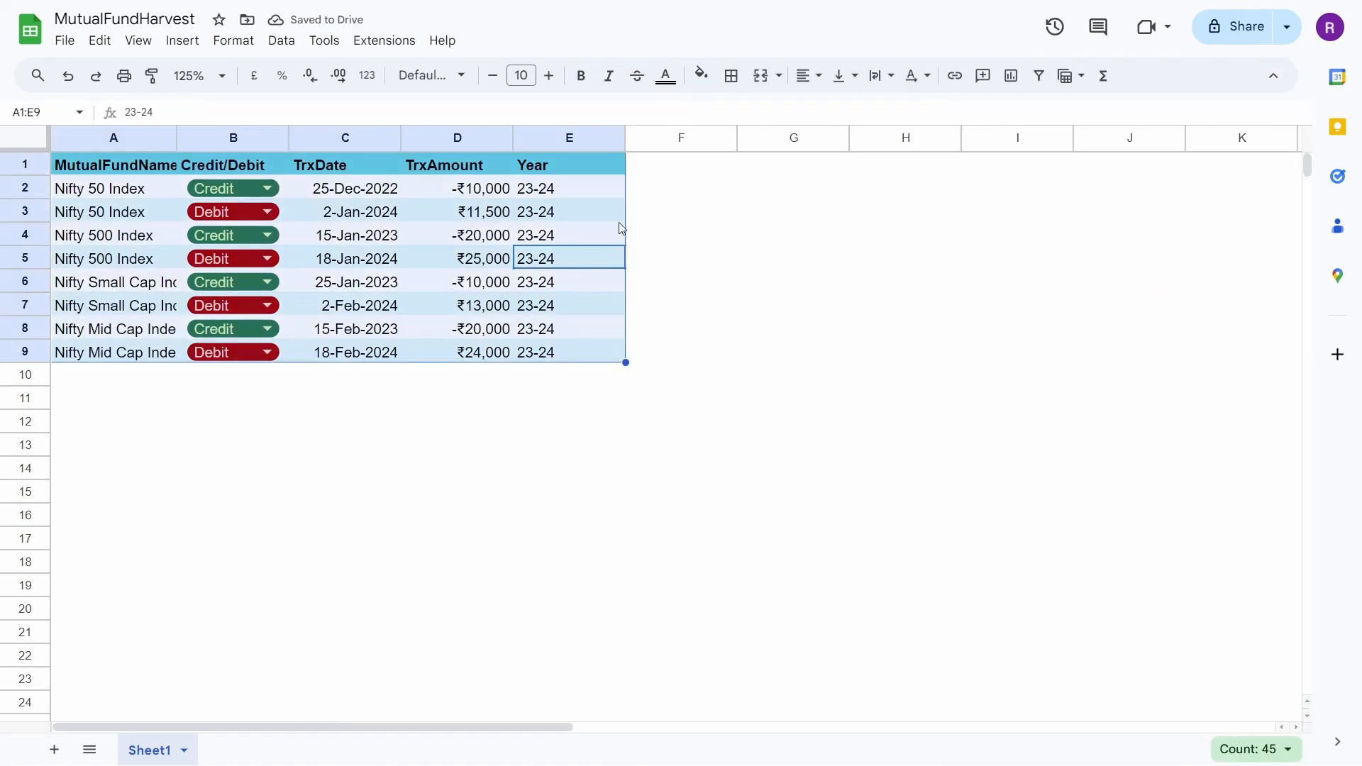
click(732, 76)
click(738, 112)
click(568, 267)
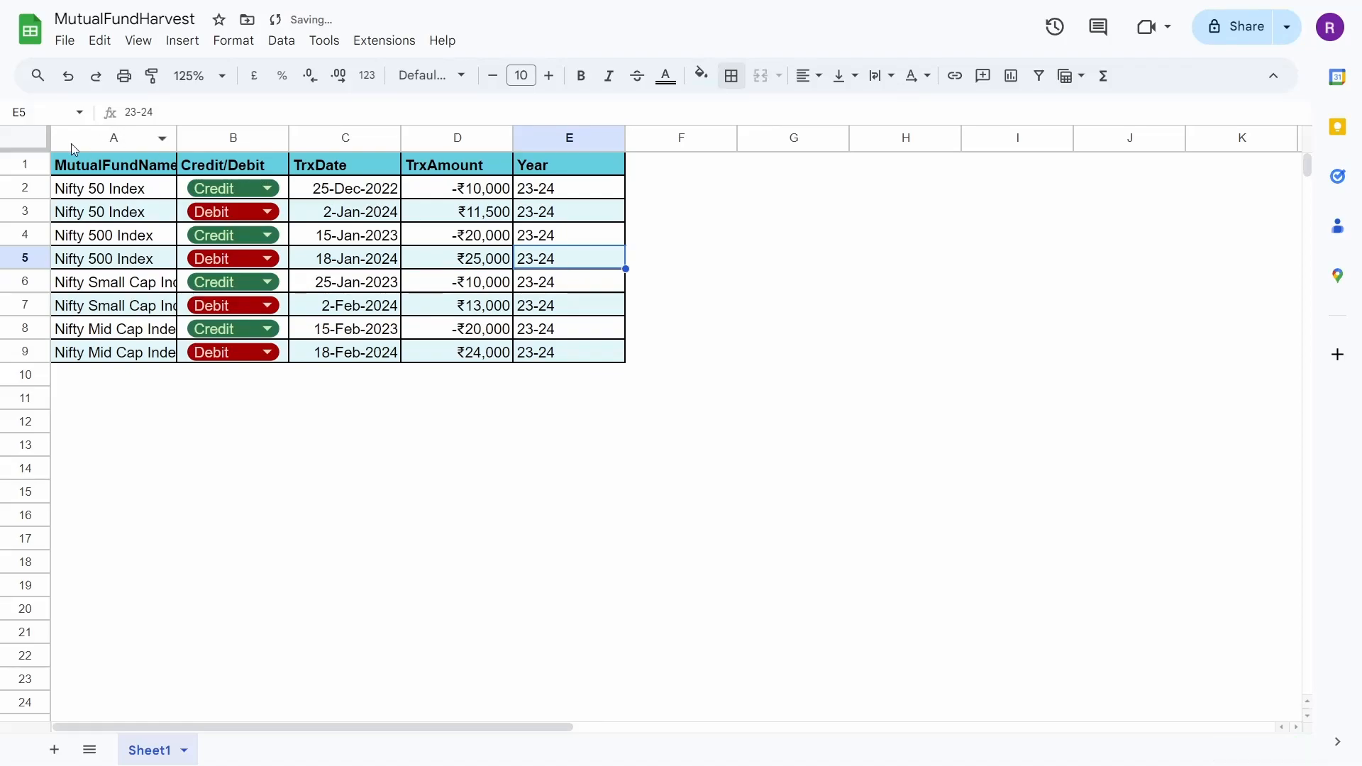
Fit the widths of the table's columns A to E to their contents
click(34, 141)
double_click(177, 139)
double_click(177, 138)
click(567, 259)
Enter the label Total in cell G1 and MF in cell G2 beneath it
click(713, 164)
text(Tota)
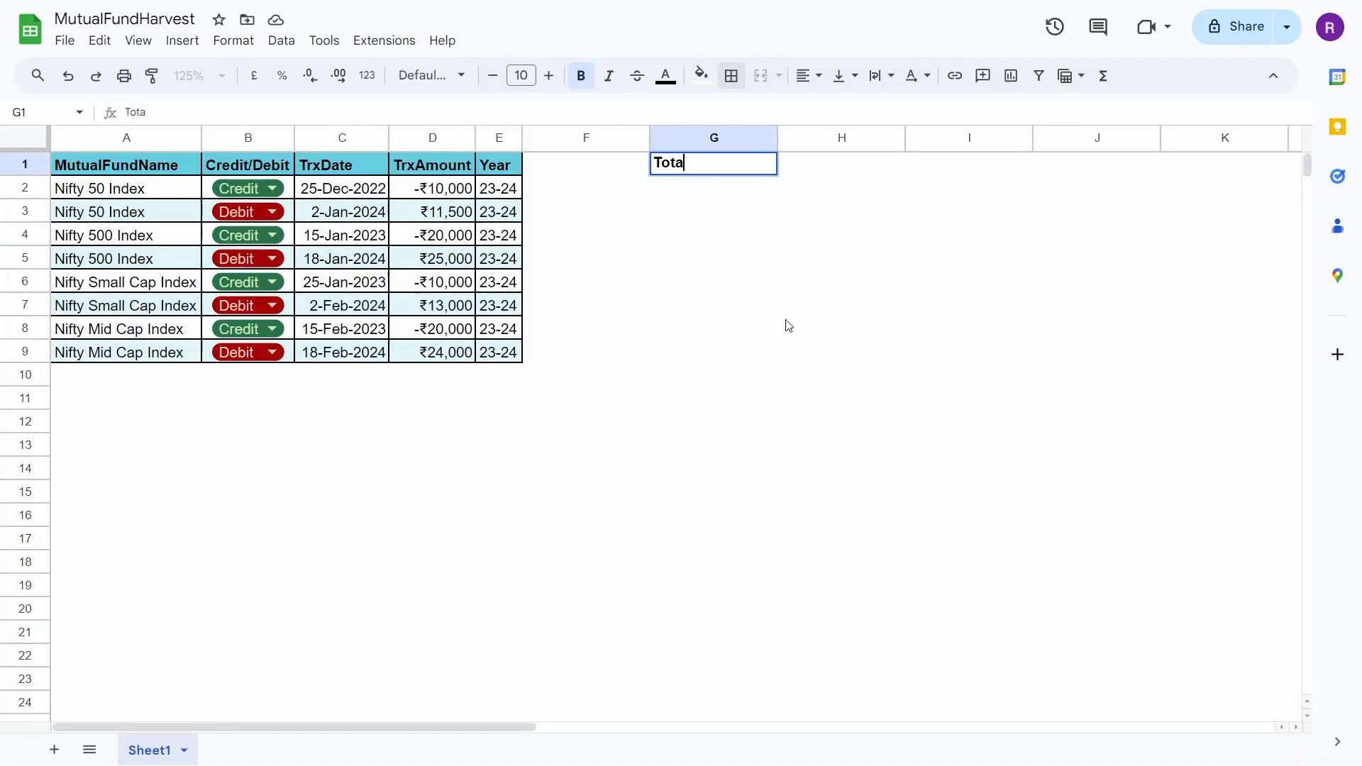
text(l)
key(Tab)
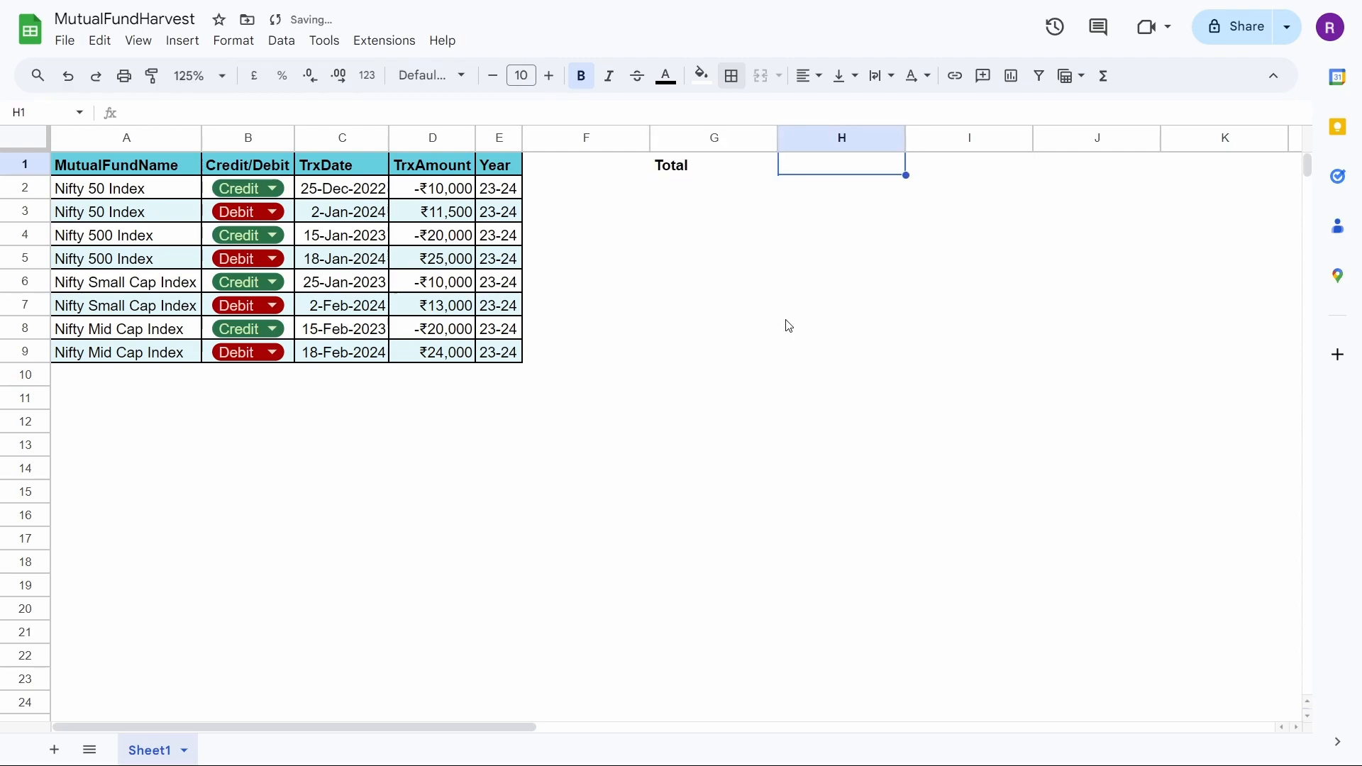
key(Down)
key(Left)
text(MF)
key(Tab)
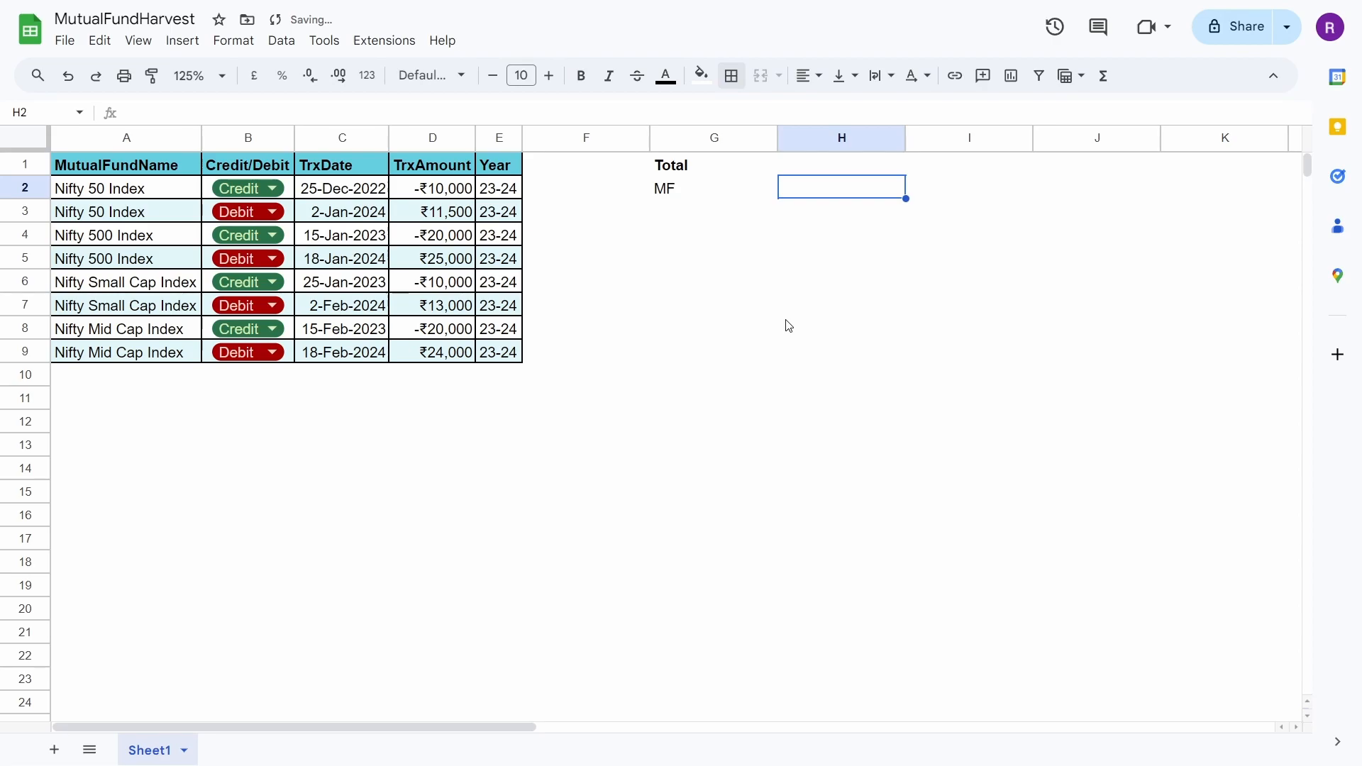
Enter the heading CurrentValue in cell H1
key(Up)
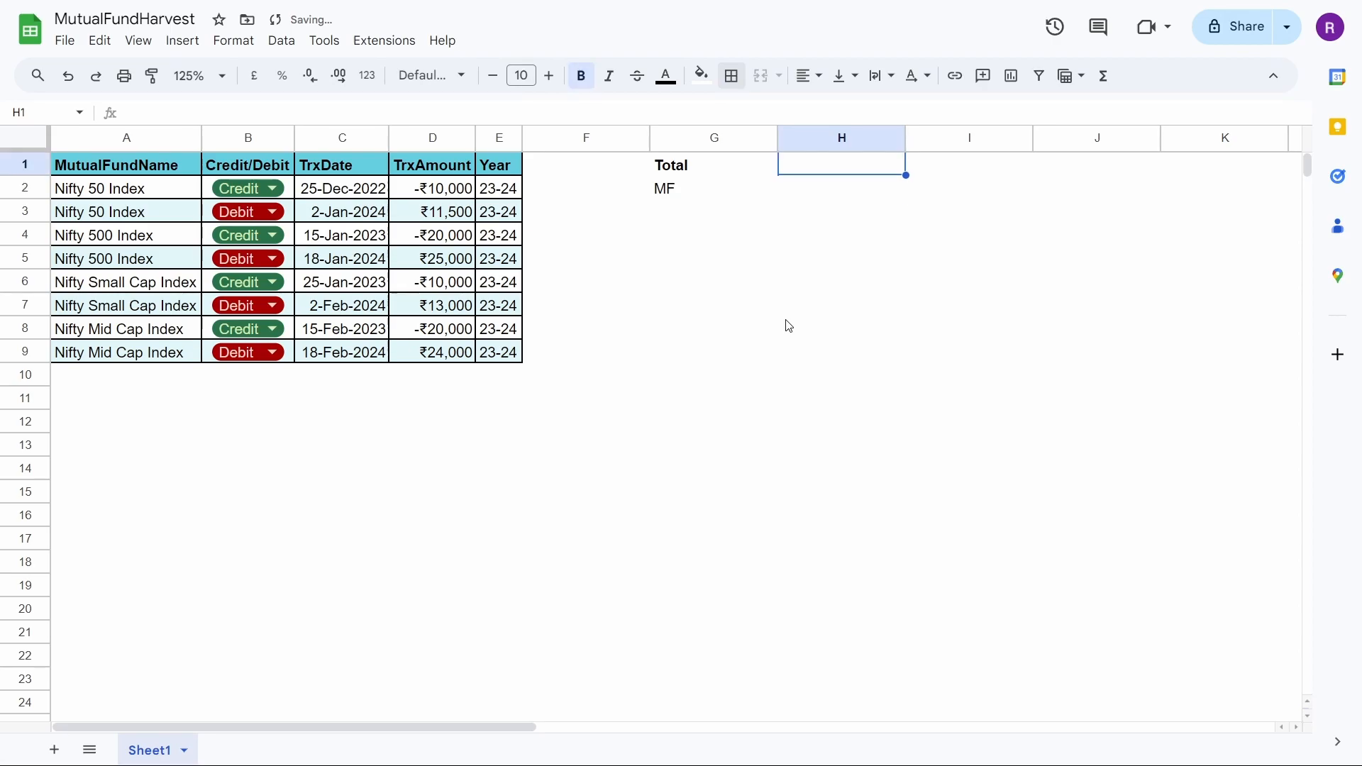
text(CurrentValu)
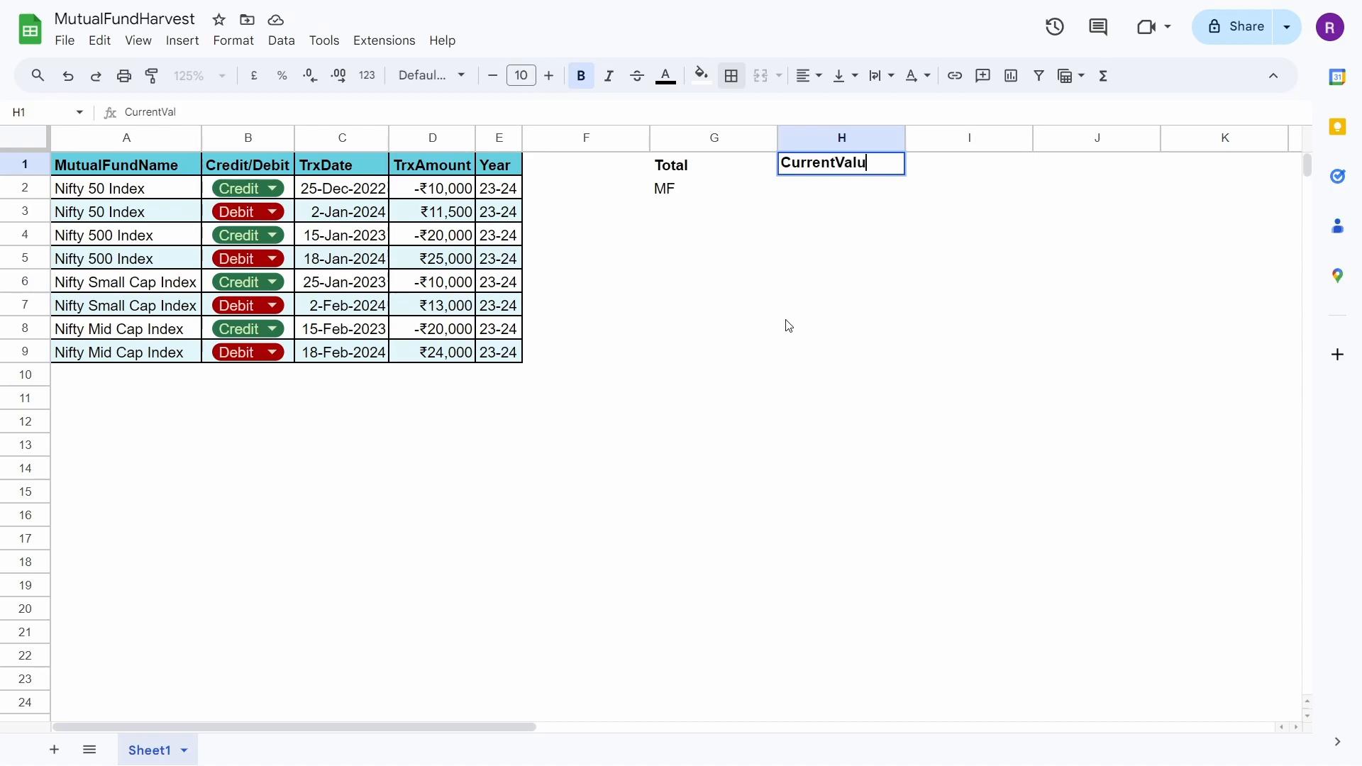
text(e)
key(Tab)
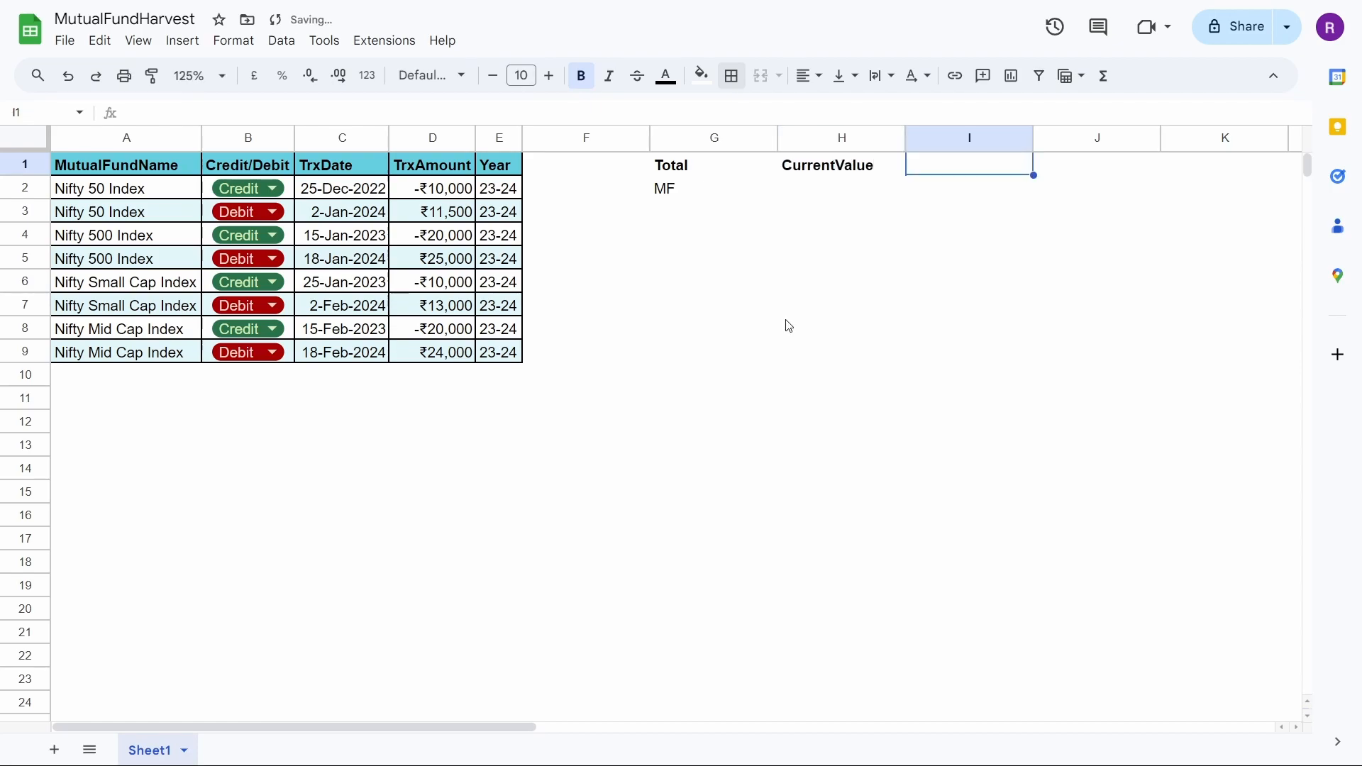
Enter the headings AmtInvested, Return%, XIRR and Tax in cells I1 to L1 of the summary section
text(AmtInvested)
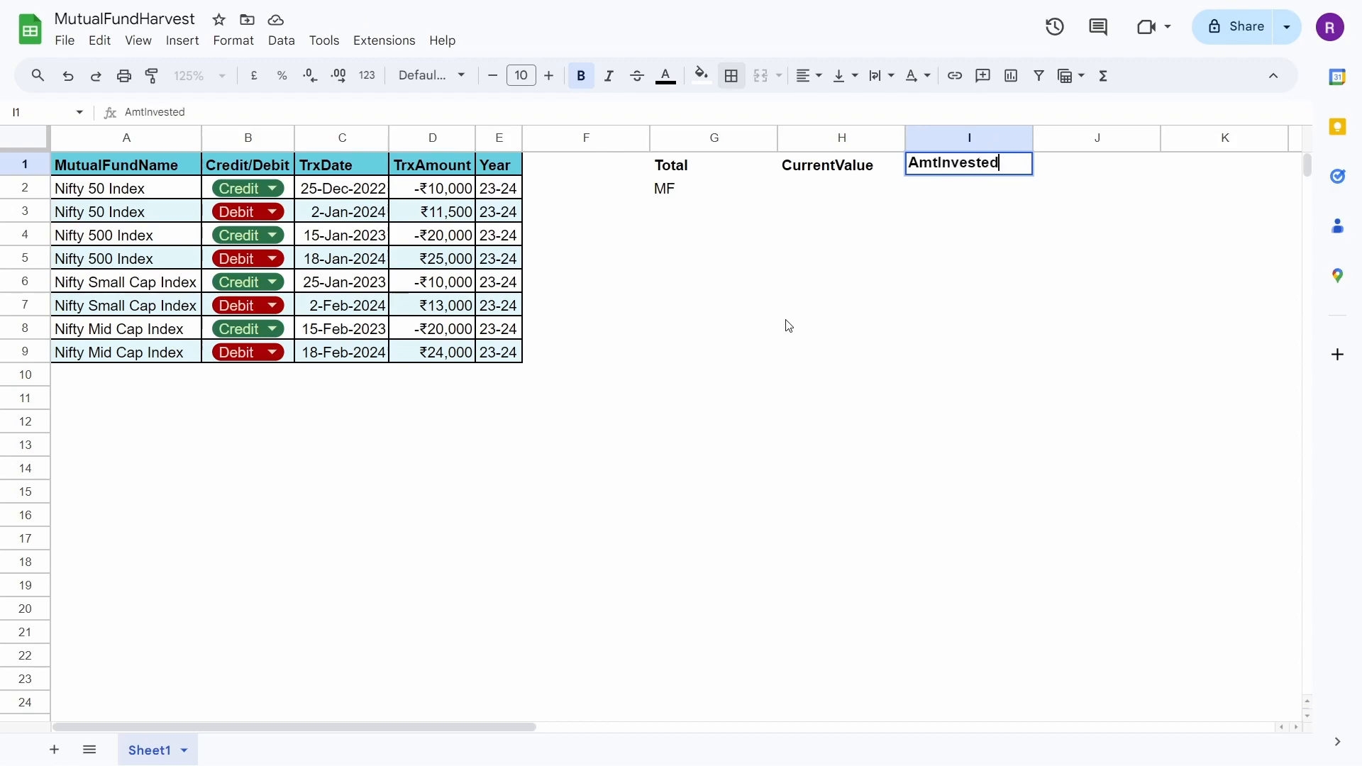
key(Tab)
text(Return)
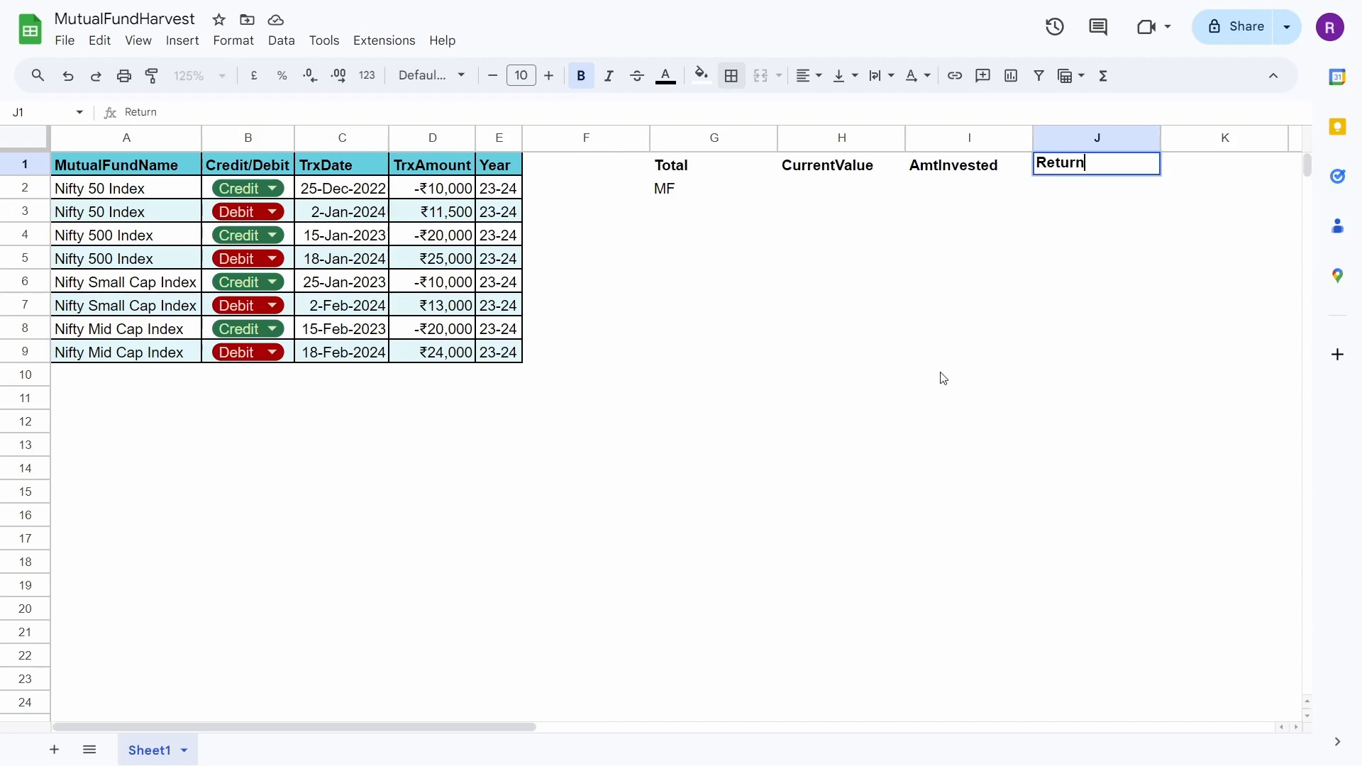
text(%)
key(Tab)
text(XIRR)
key(Tab)
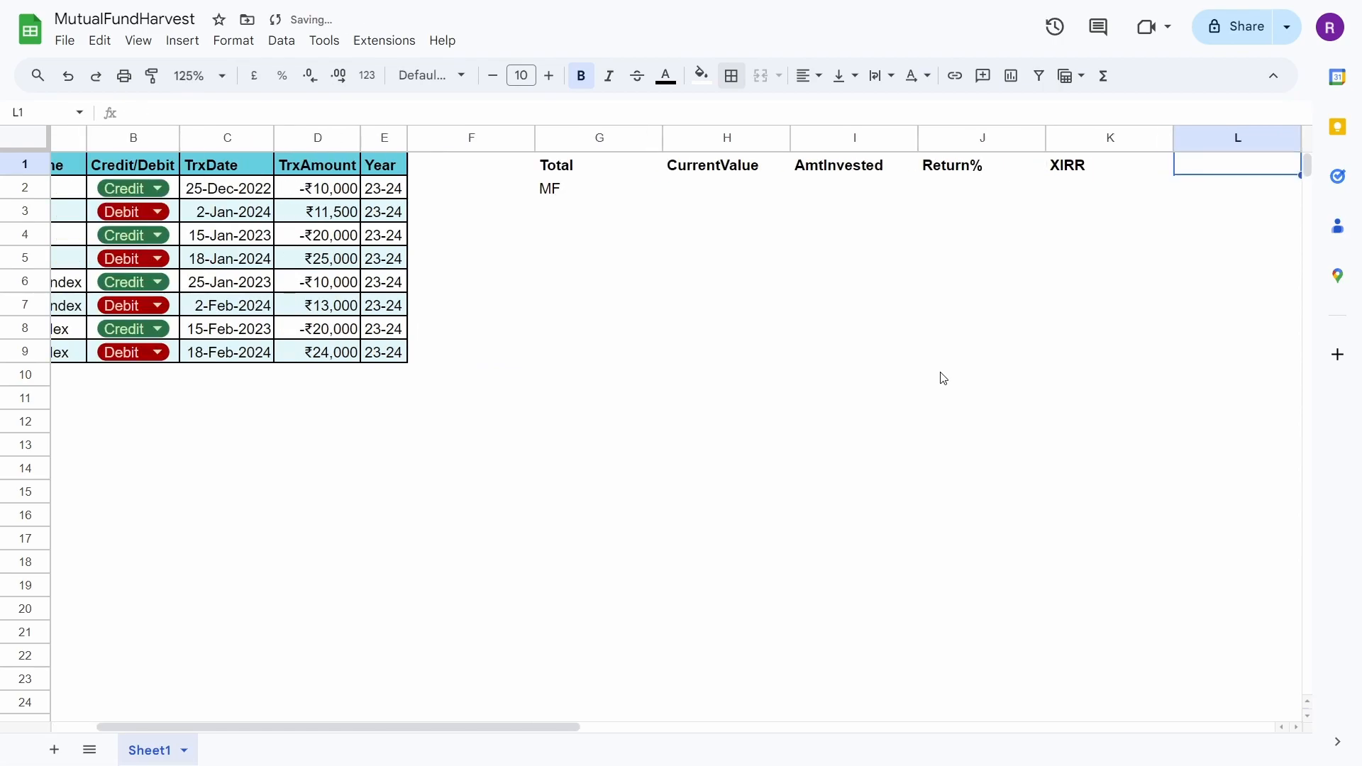
text(Tax)
key(Return)
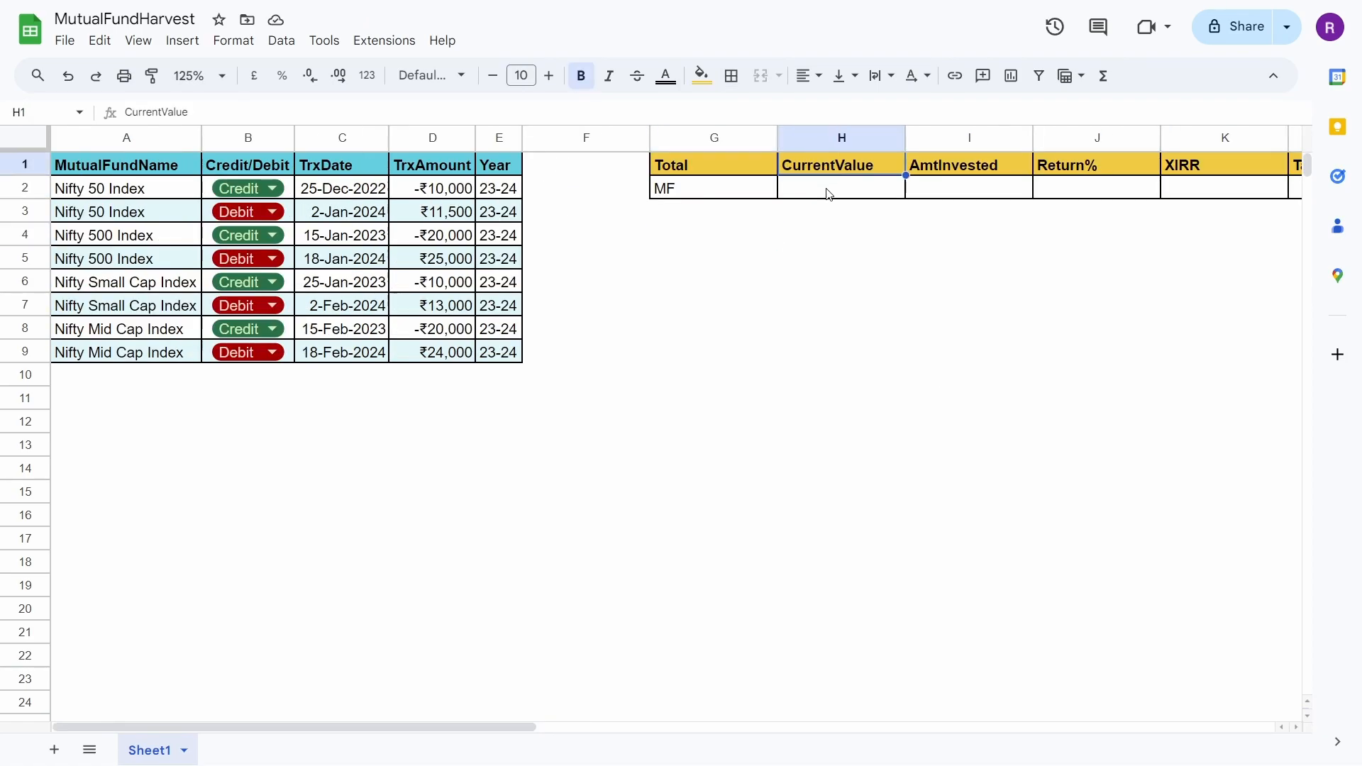
Examine which TrxAmount values belong to the Credit and Debit transactions in rows 2, 3 and 5
click(825, 186)
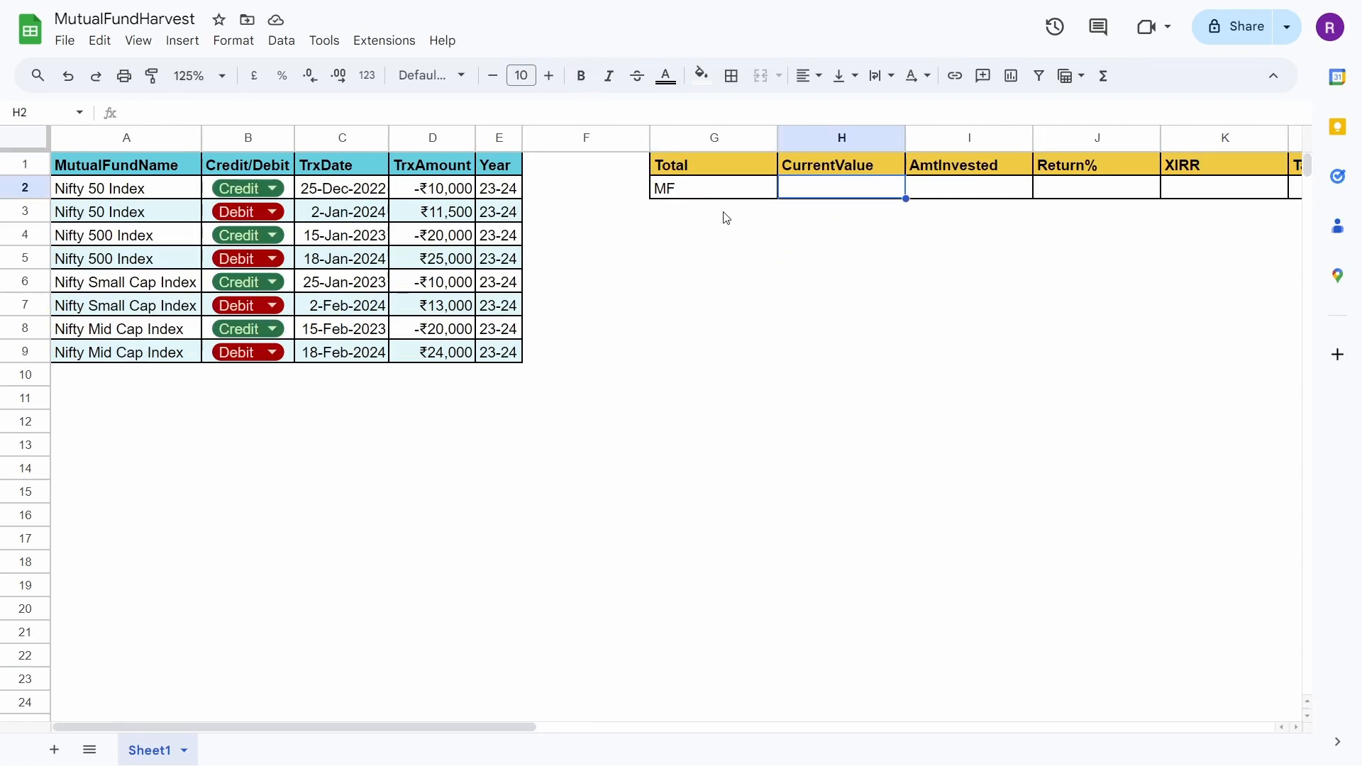
click(291, 194)
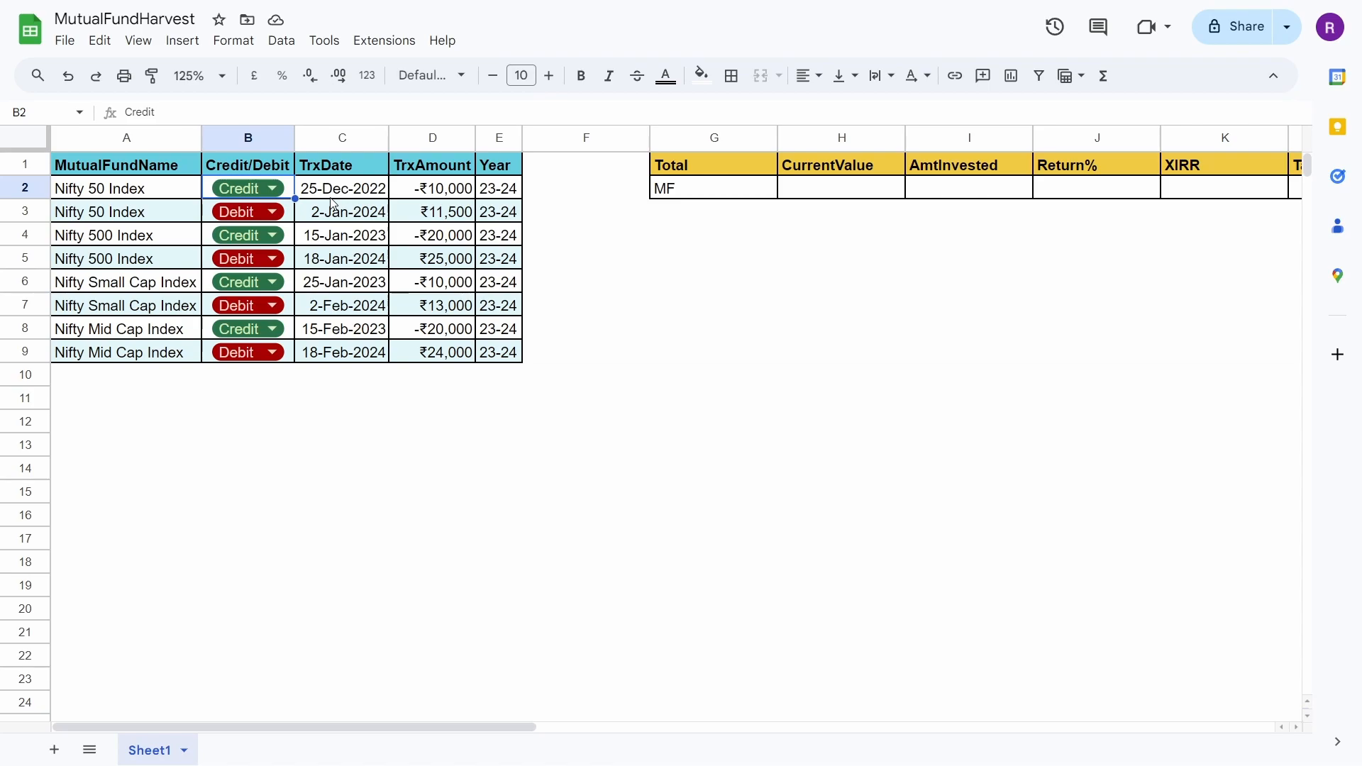
key(Right)
key(Right)
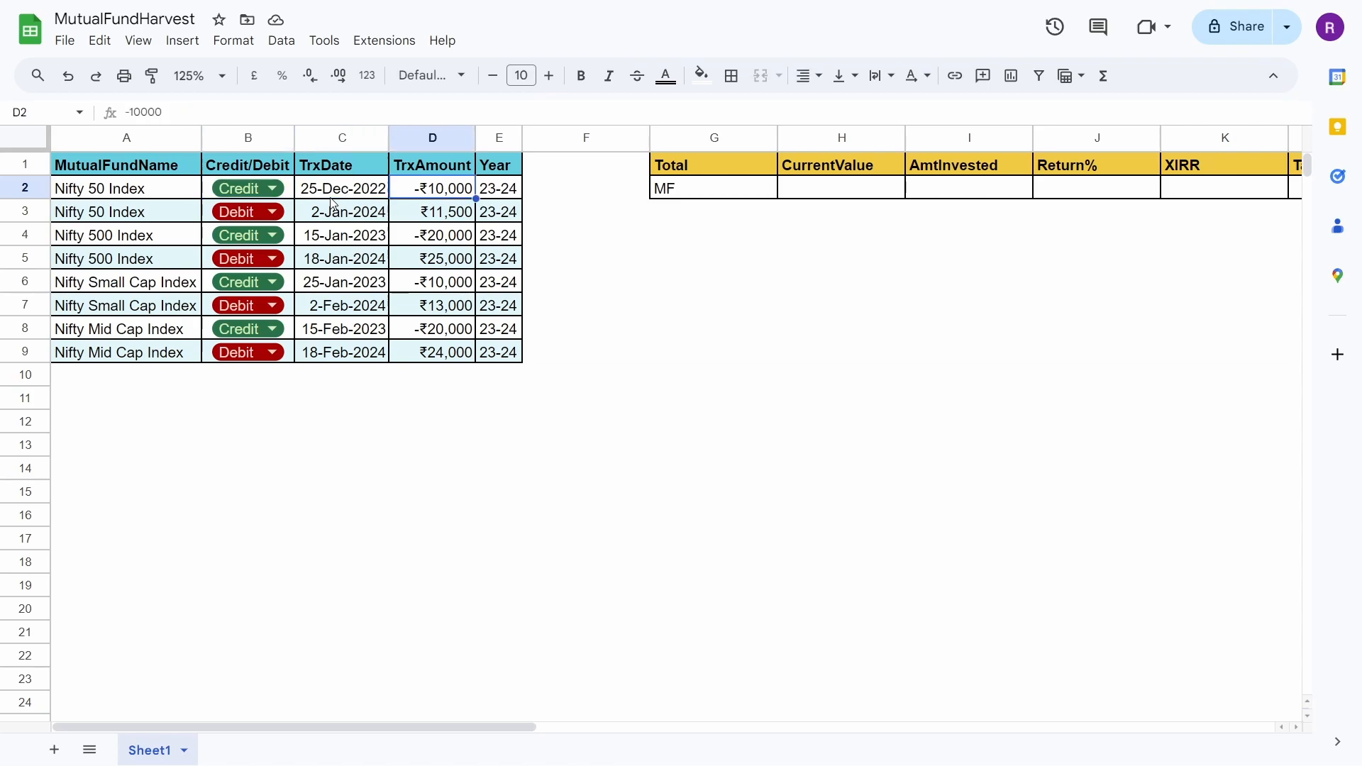
click(291, 221)
key(Right)
key(Right)
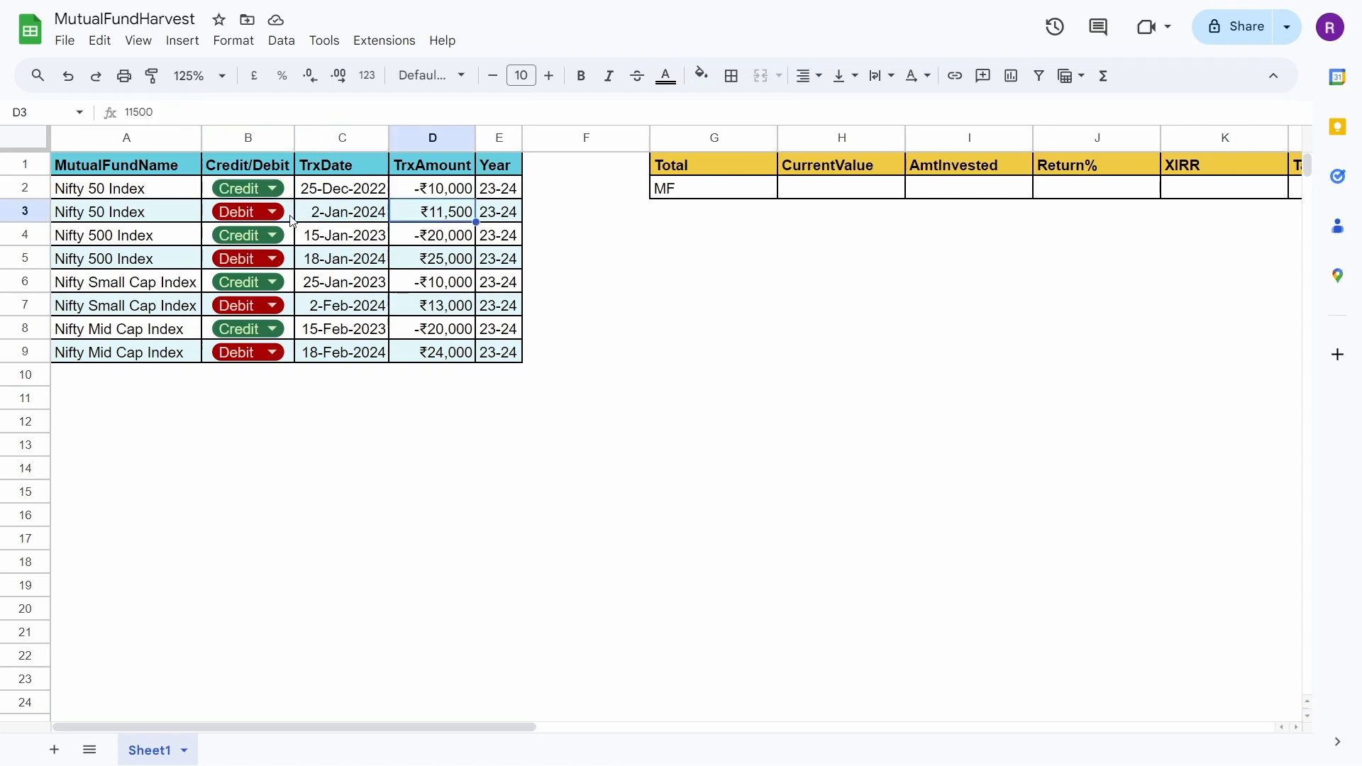
click(281, 269)
key(Right)
key(Right)
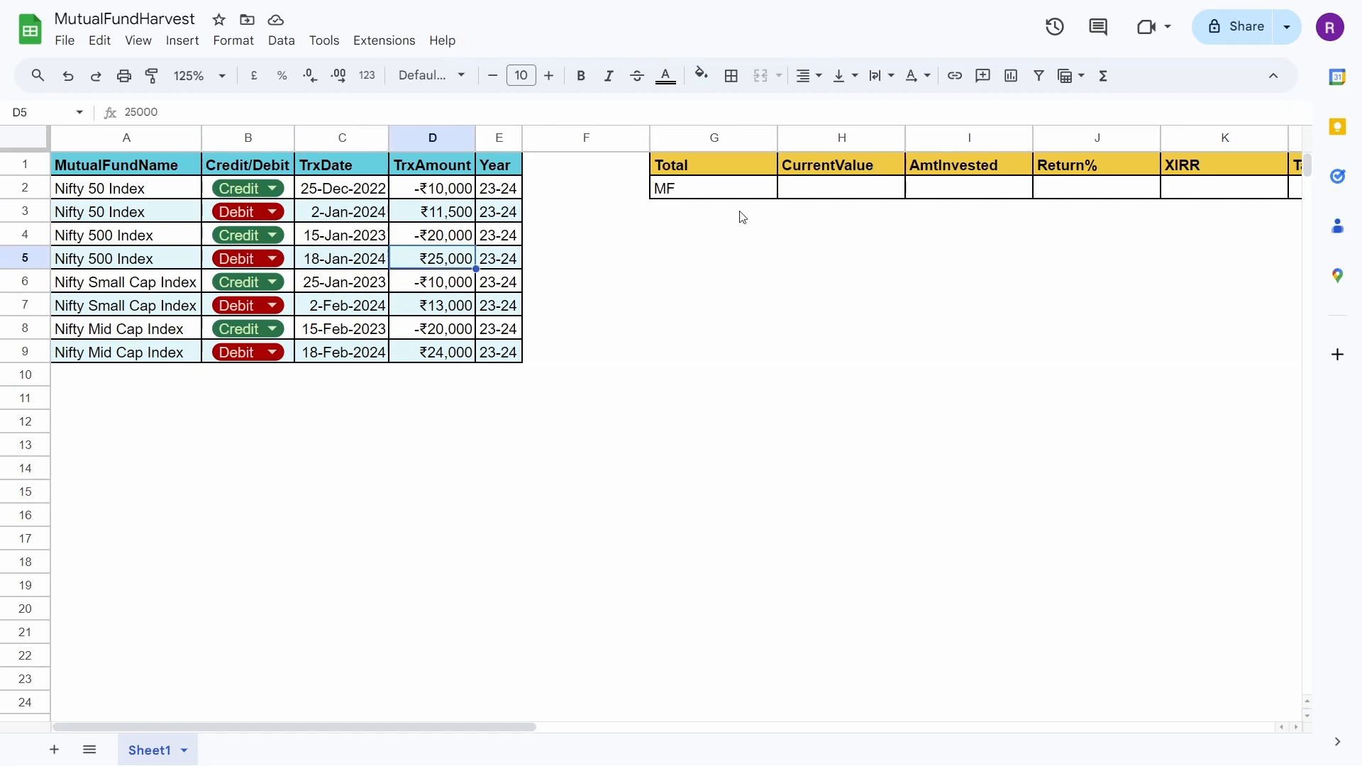
Enter the formula =SUMIF(B:B,"Credit",D:D) in cell H2 under CurrentValue
click(860, 186)
text(=sumif()
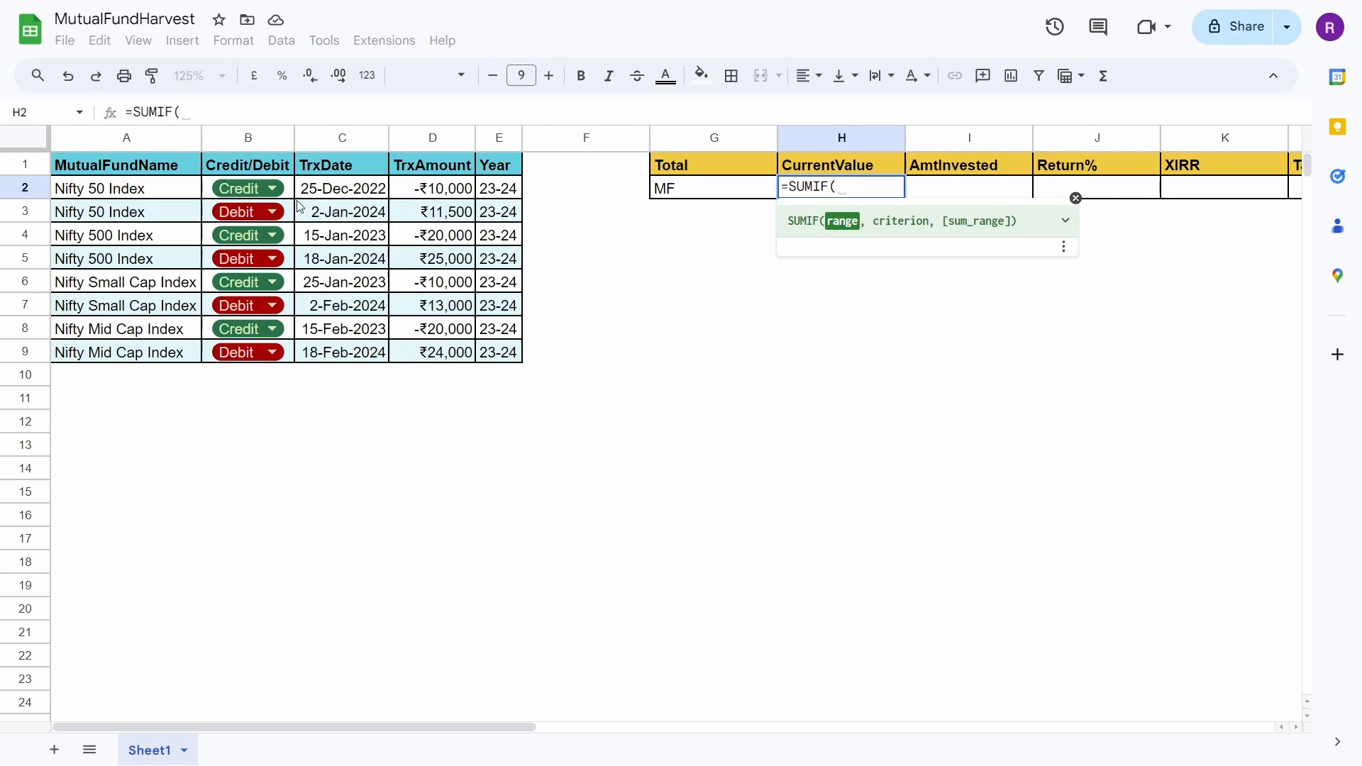
click(247, 135)
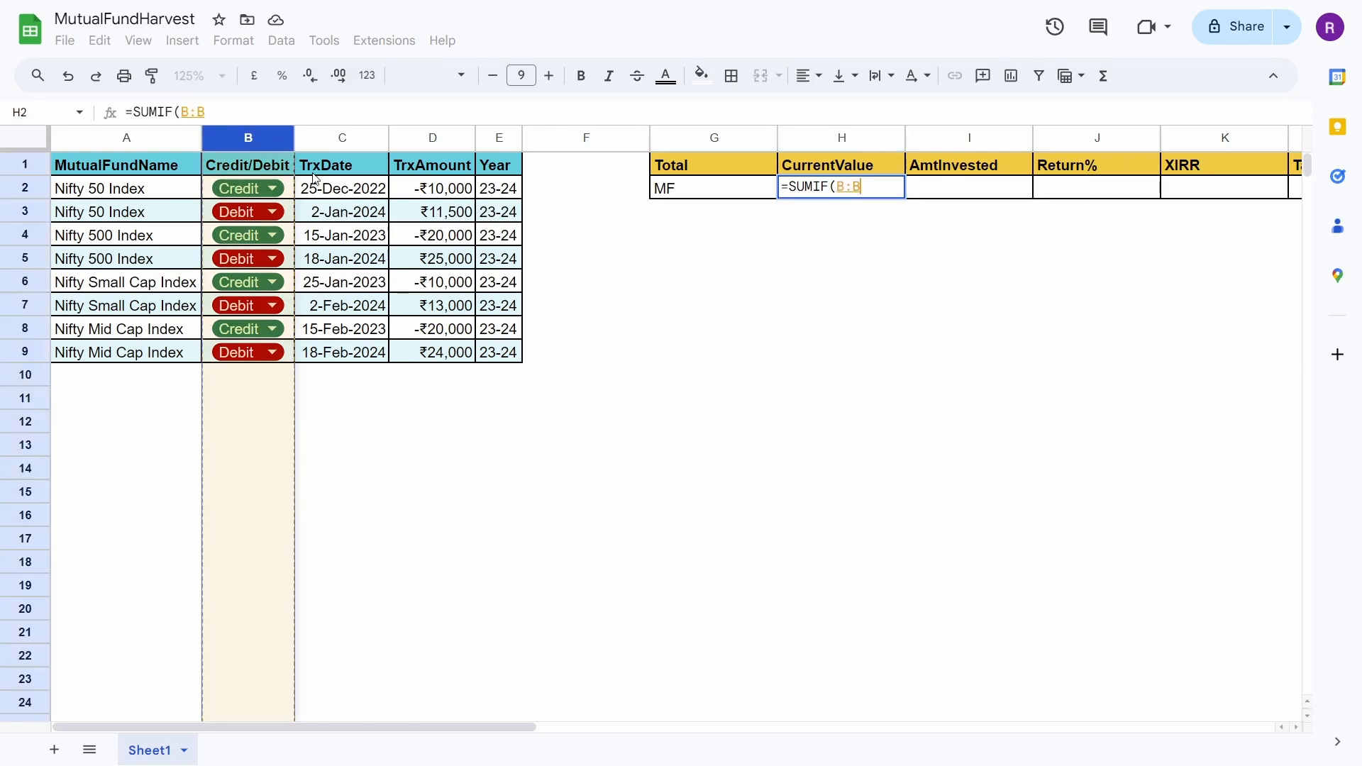
text(,"Credit)
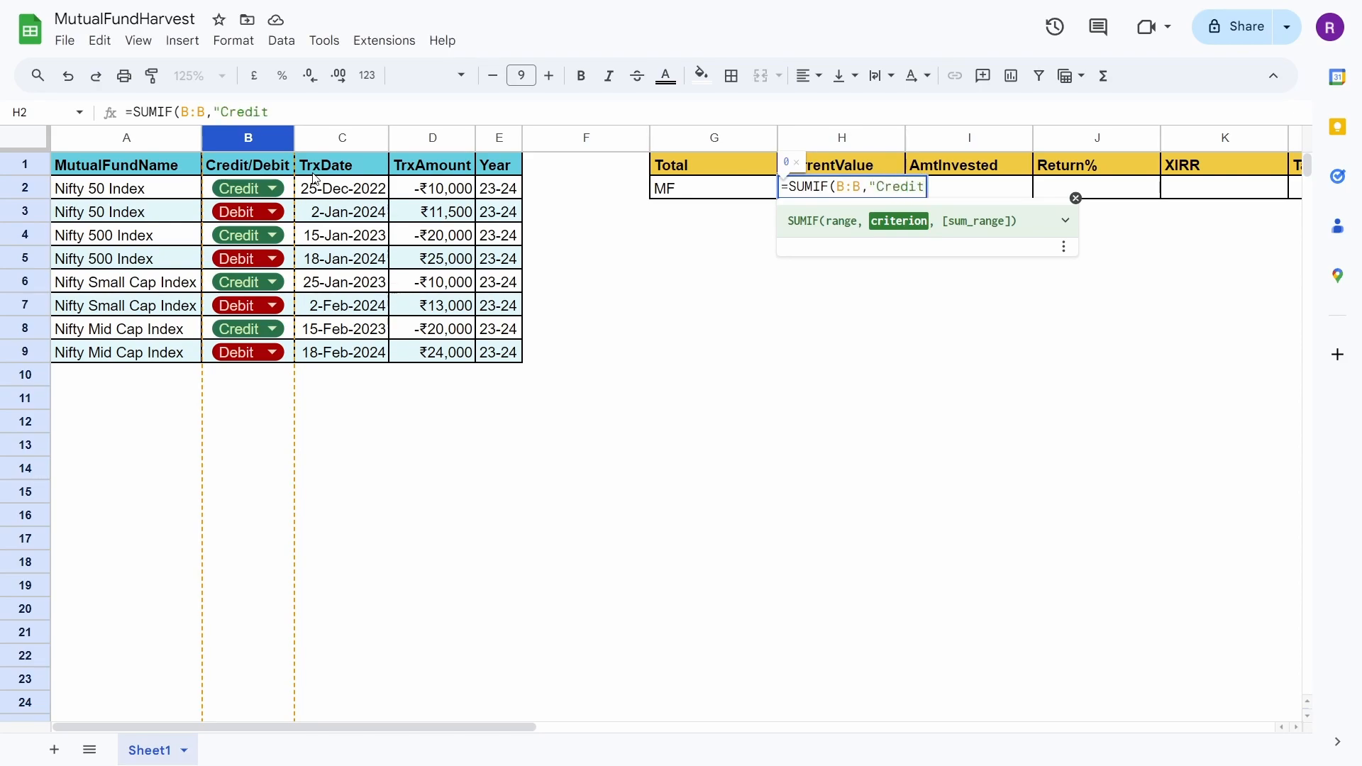
text(",)
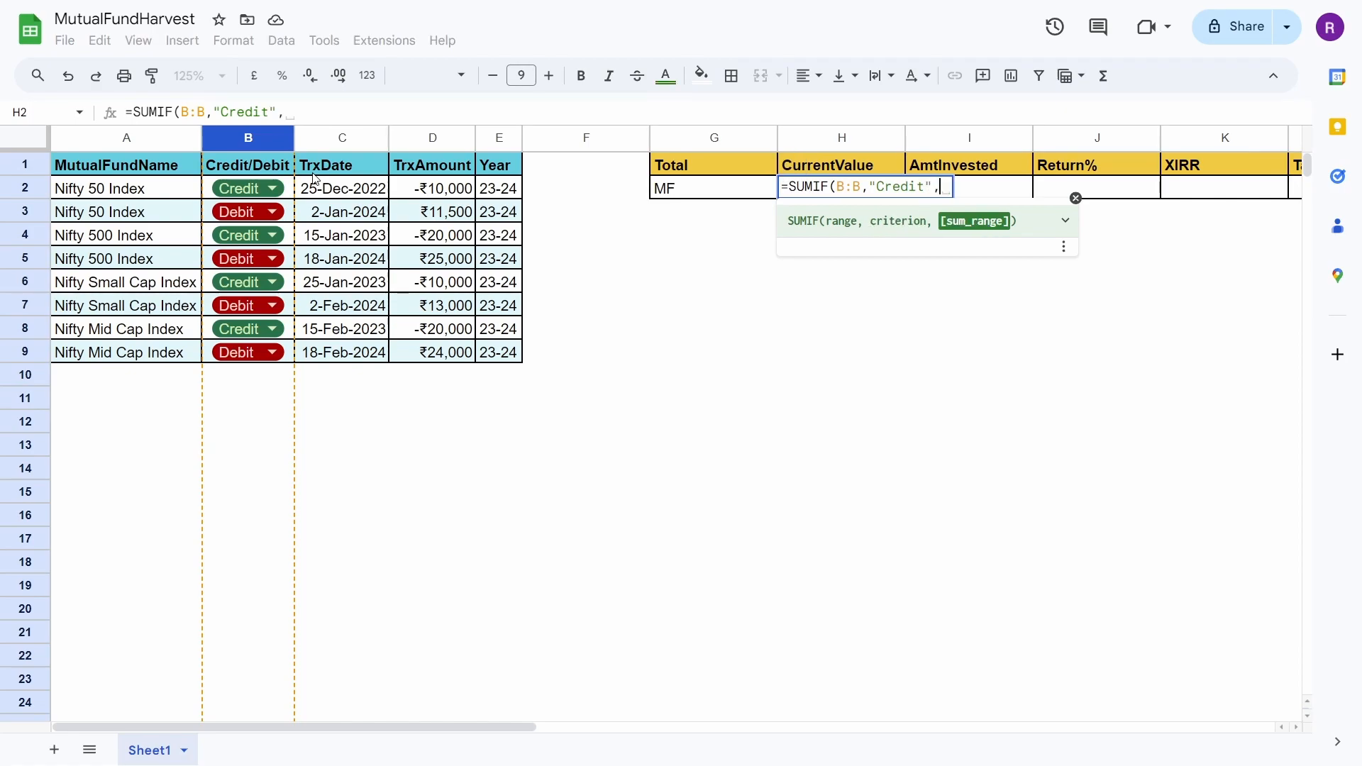
click(434, 145)
text())
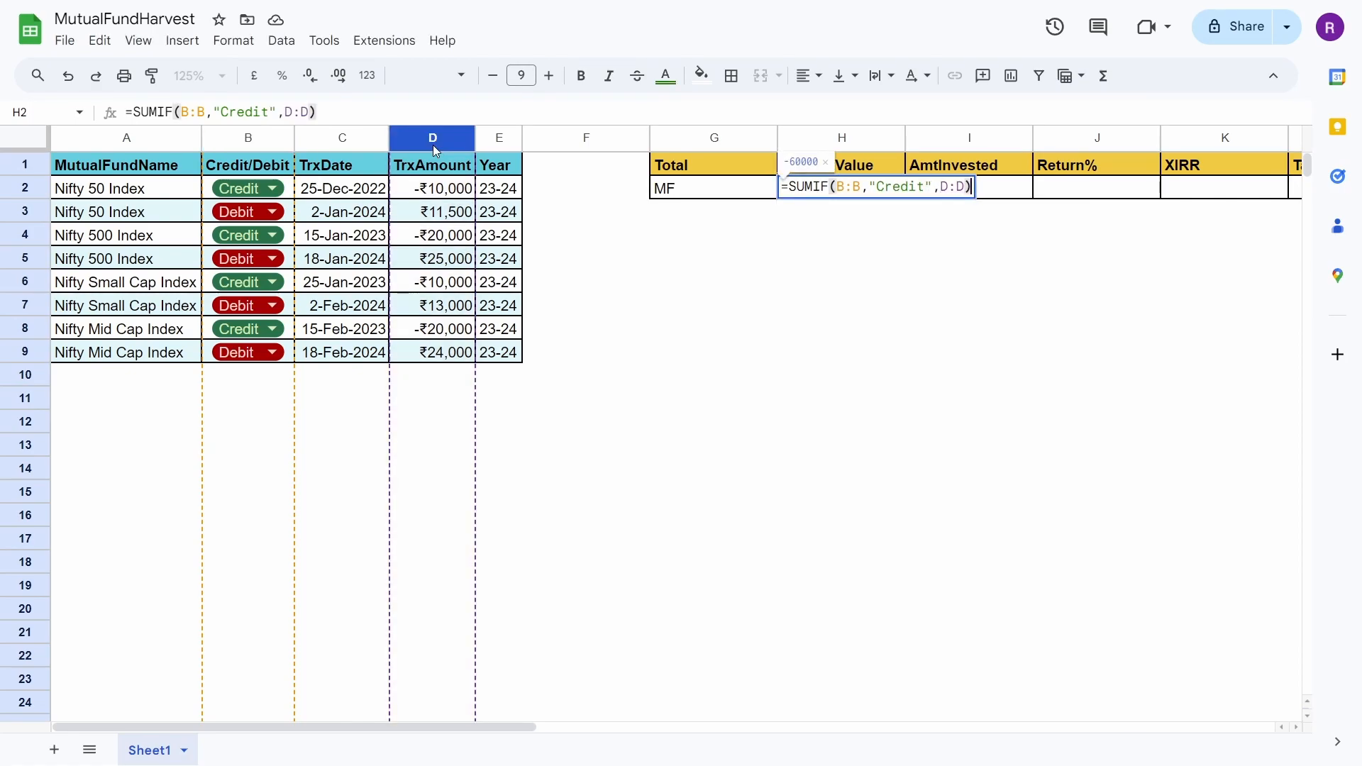
key(Return)
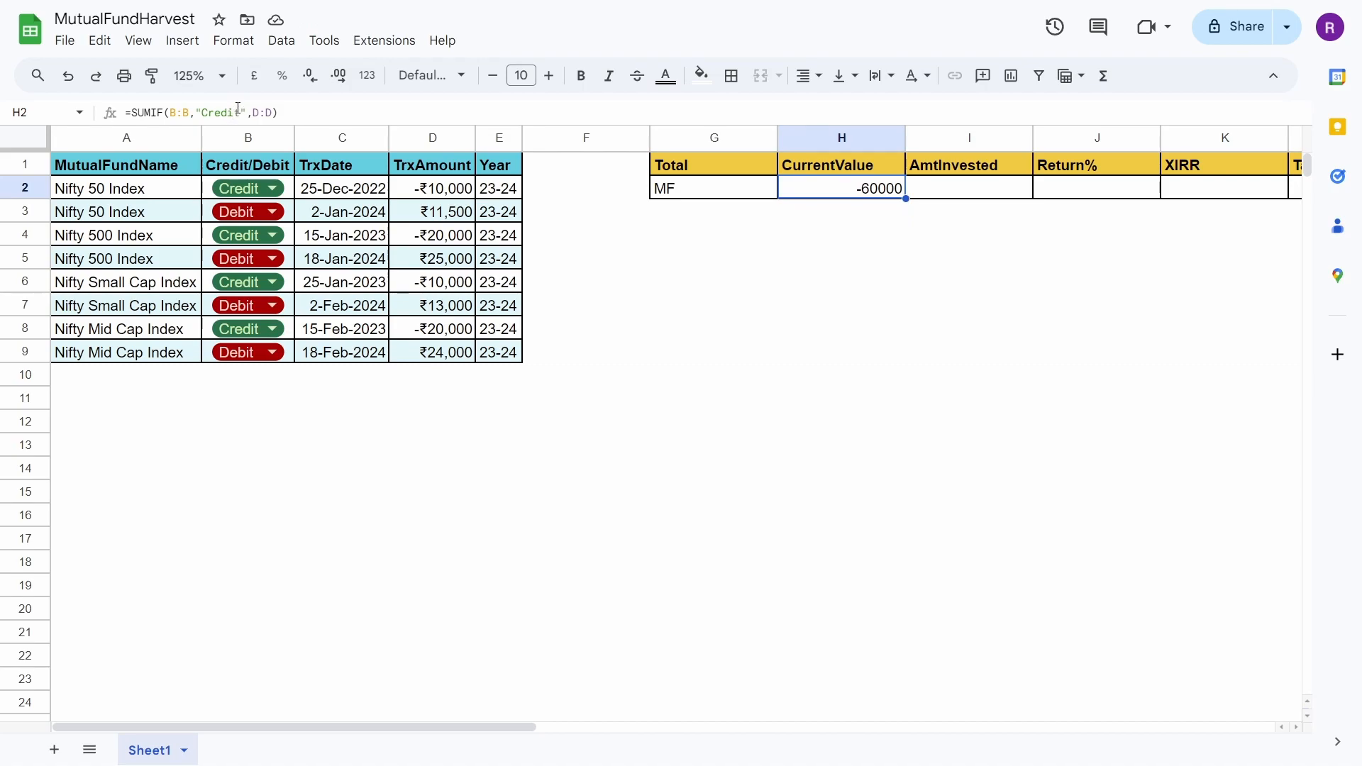
Change the criterion in H2's SUMIF formula to "Debit"
click(242, 108)
key(BackSpace)
key(BackSpace)
key(BackSpace)
key(BackSpace)
key(BackSpace)
key(BackSpace)
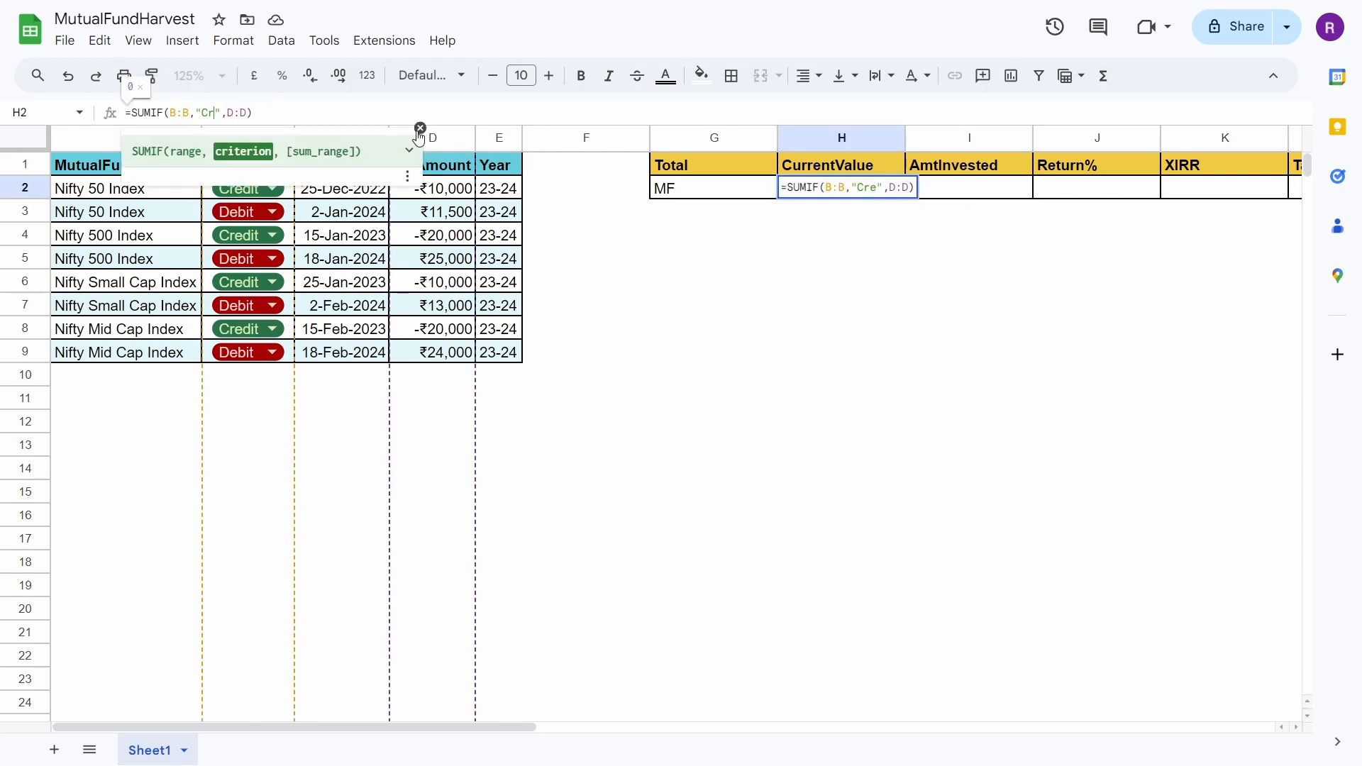
text(Debit)
key(Tab)
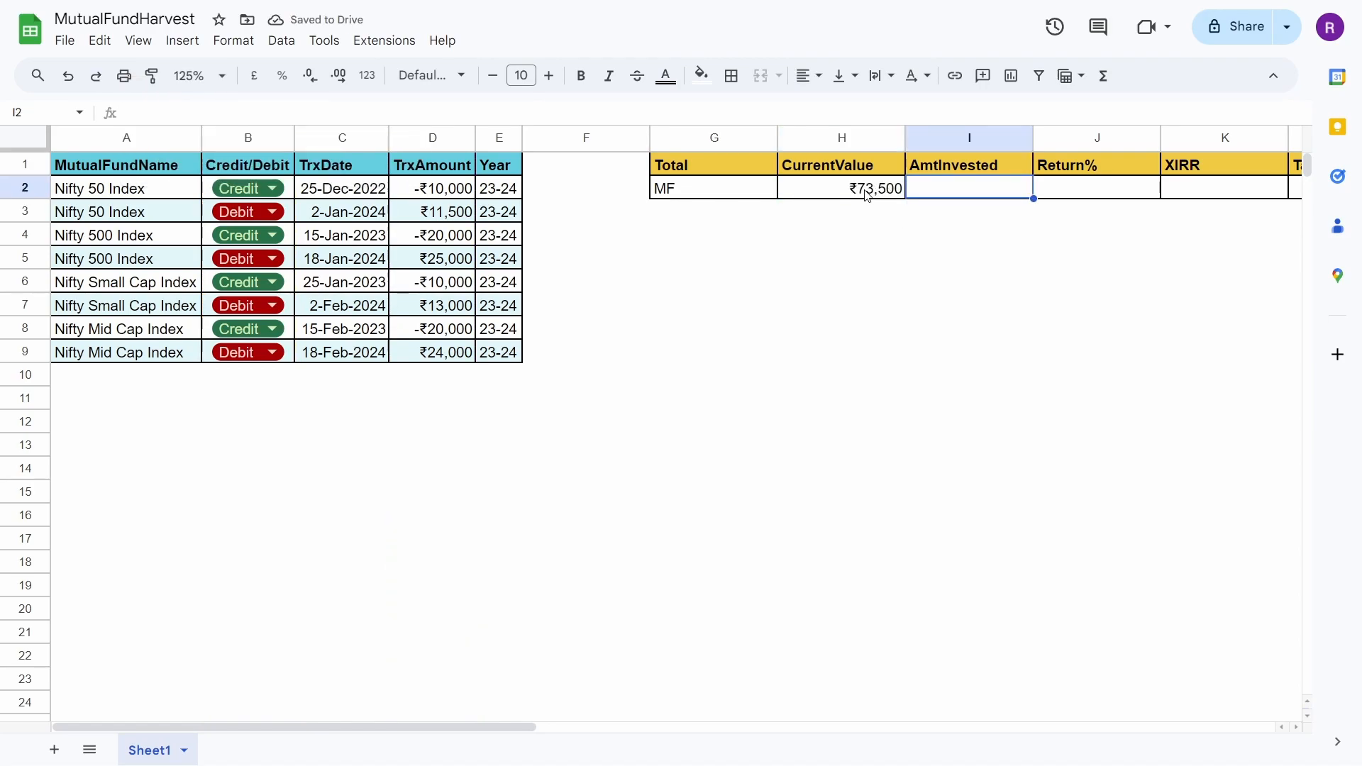
key(Left)
key(Right)
Copy the formula =SUMIF(B:B,"Debit",D:D) from H2 into cell I2 under AmtInvested
click(863, 185)
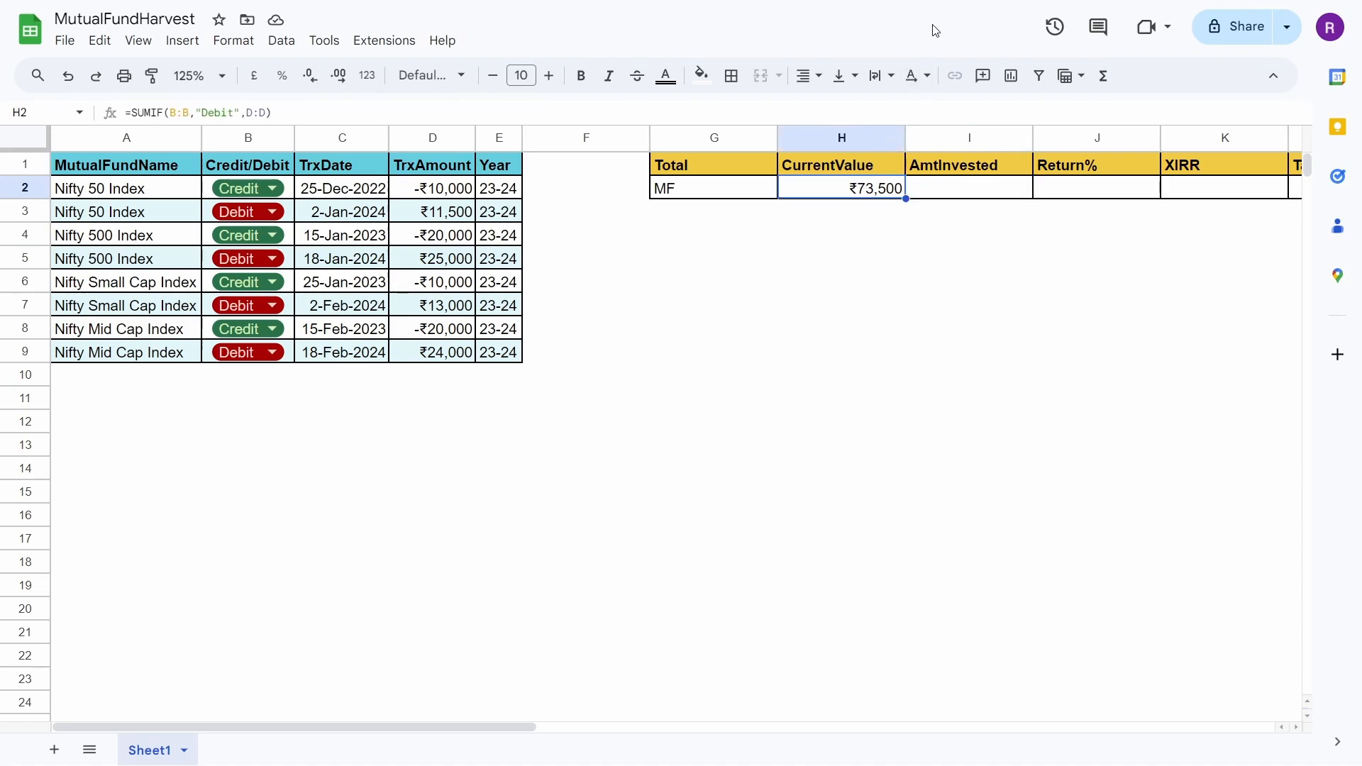
key(F2)
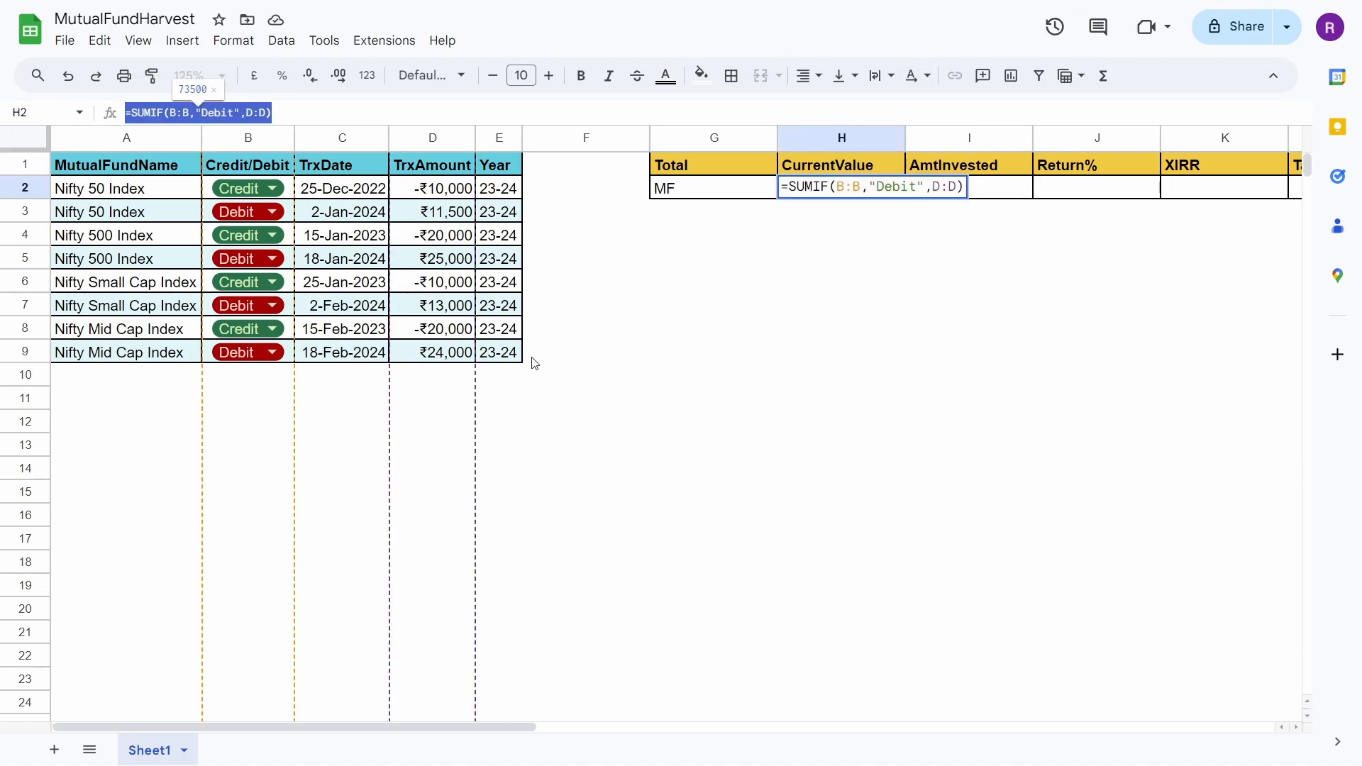
key(Tab)
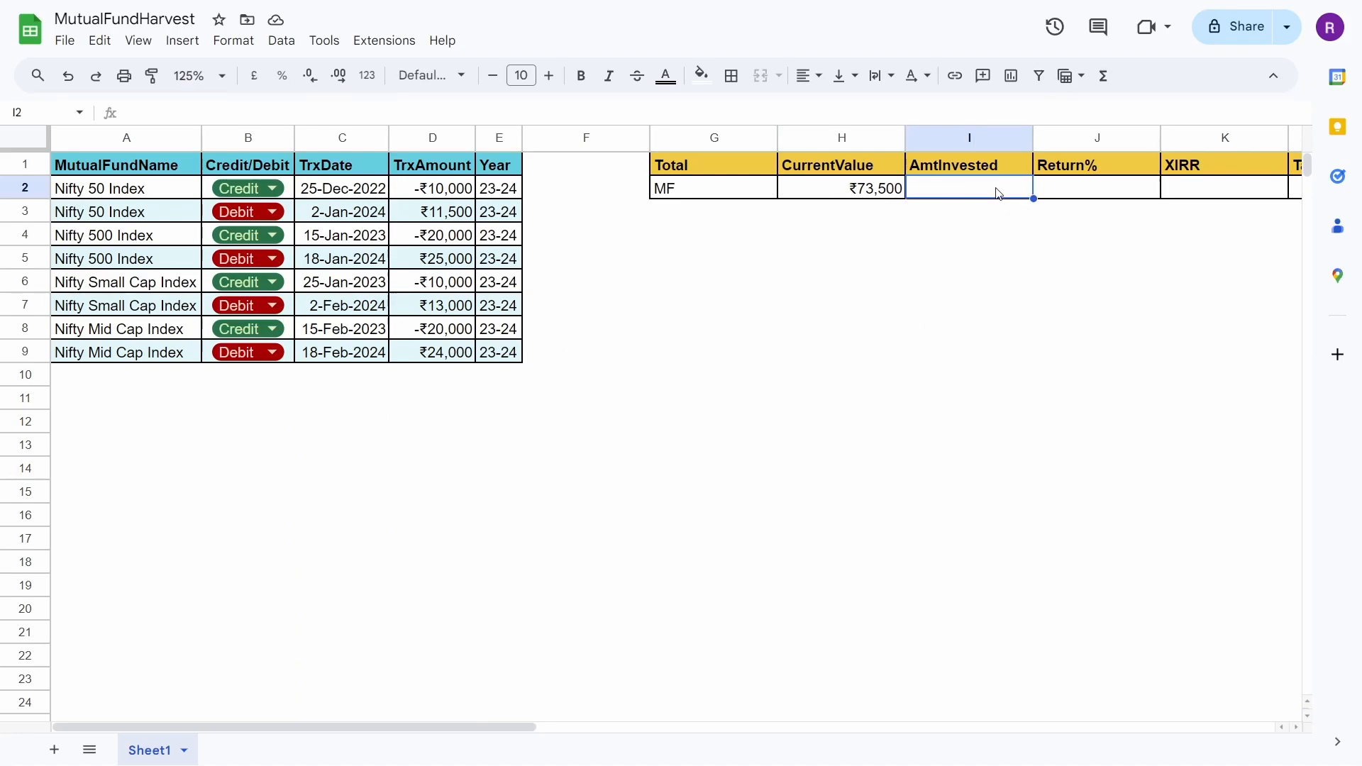
double_click(997, 190)
text(=SUMIF(B:B,"Debit",D:D))
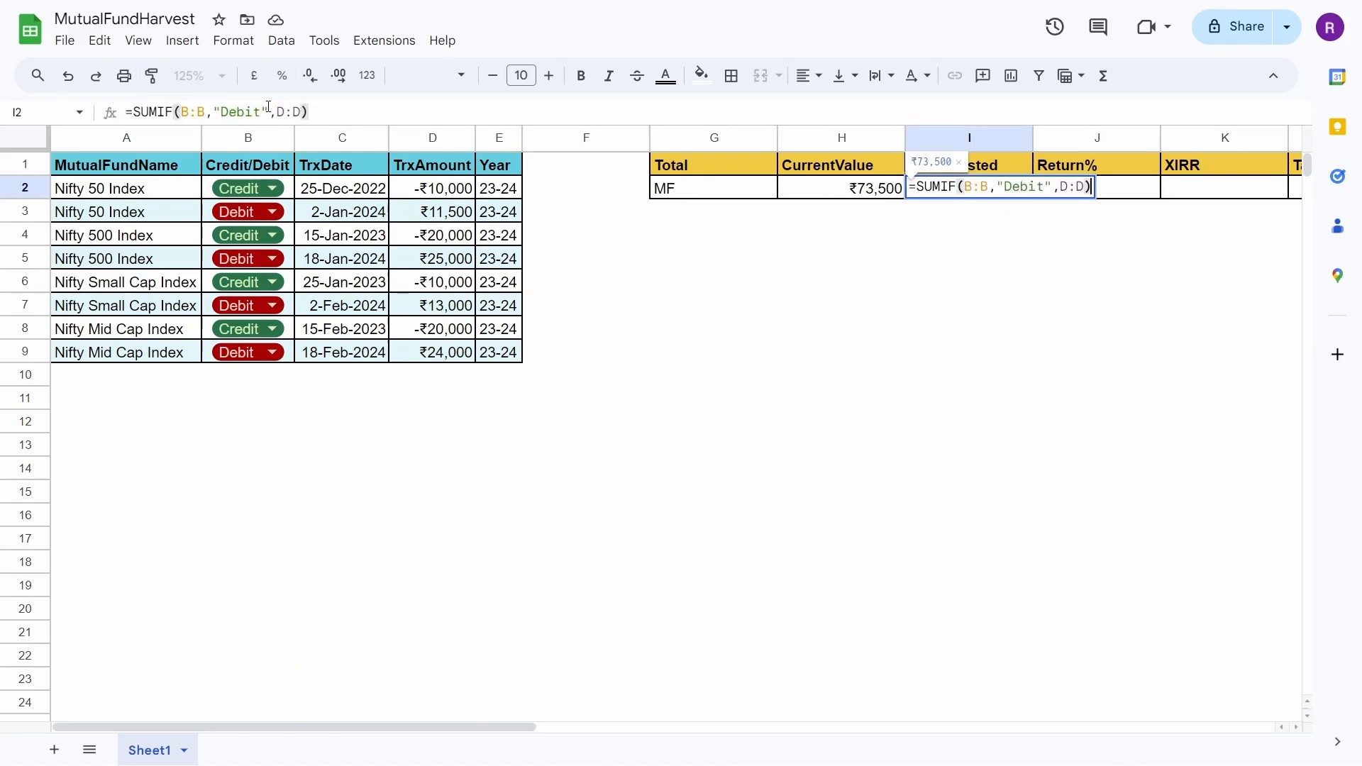
Change the criterion in I2's SUMIF formula to "Credit"
click(261, 110)
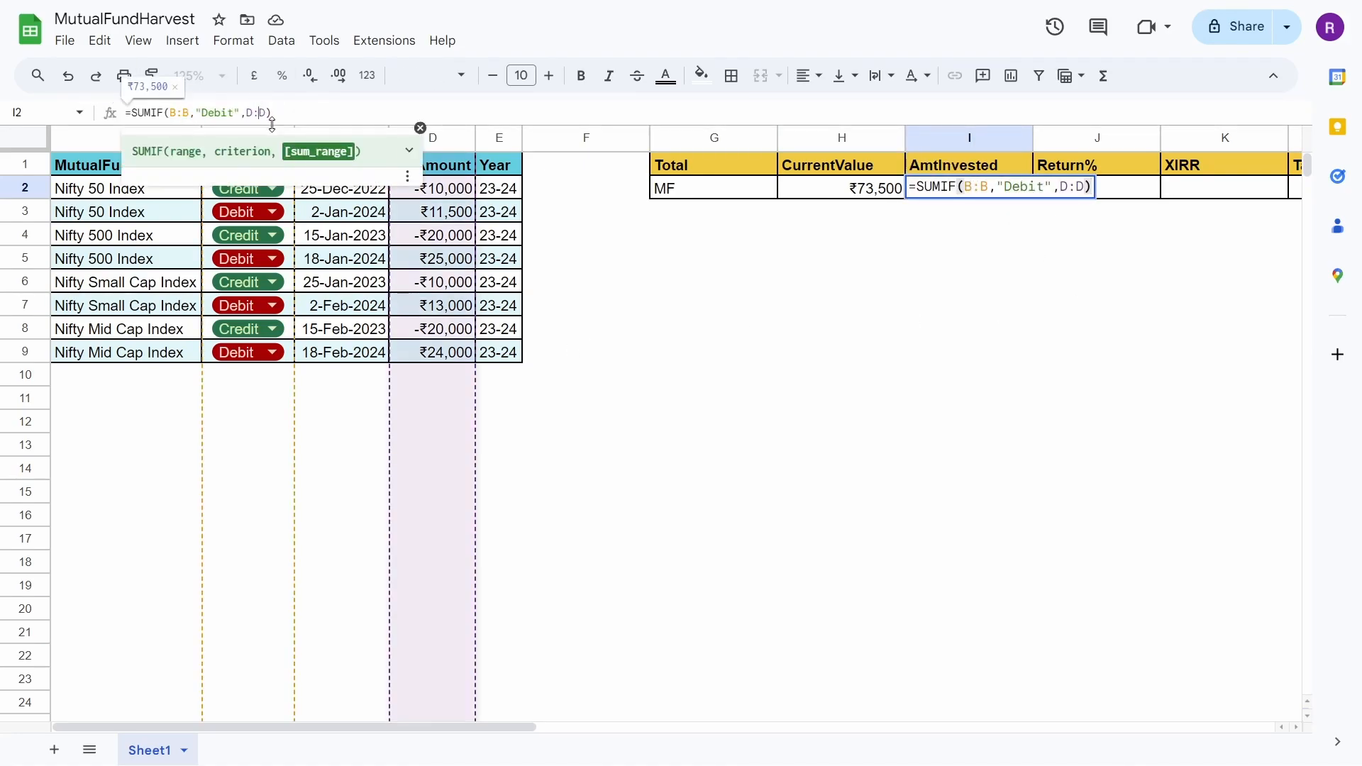
click(232, 111)
key(BackSpace)
key(BackSpace)
key(BackSpace)
key(BackSpace)
key(BackSpace)
text(Credit)
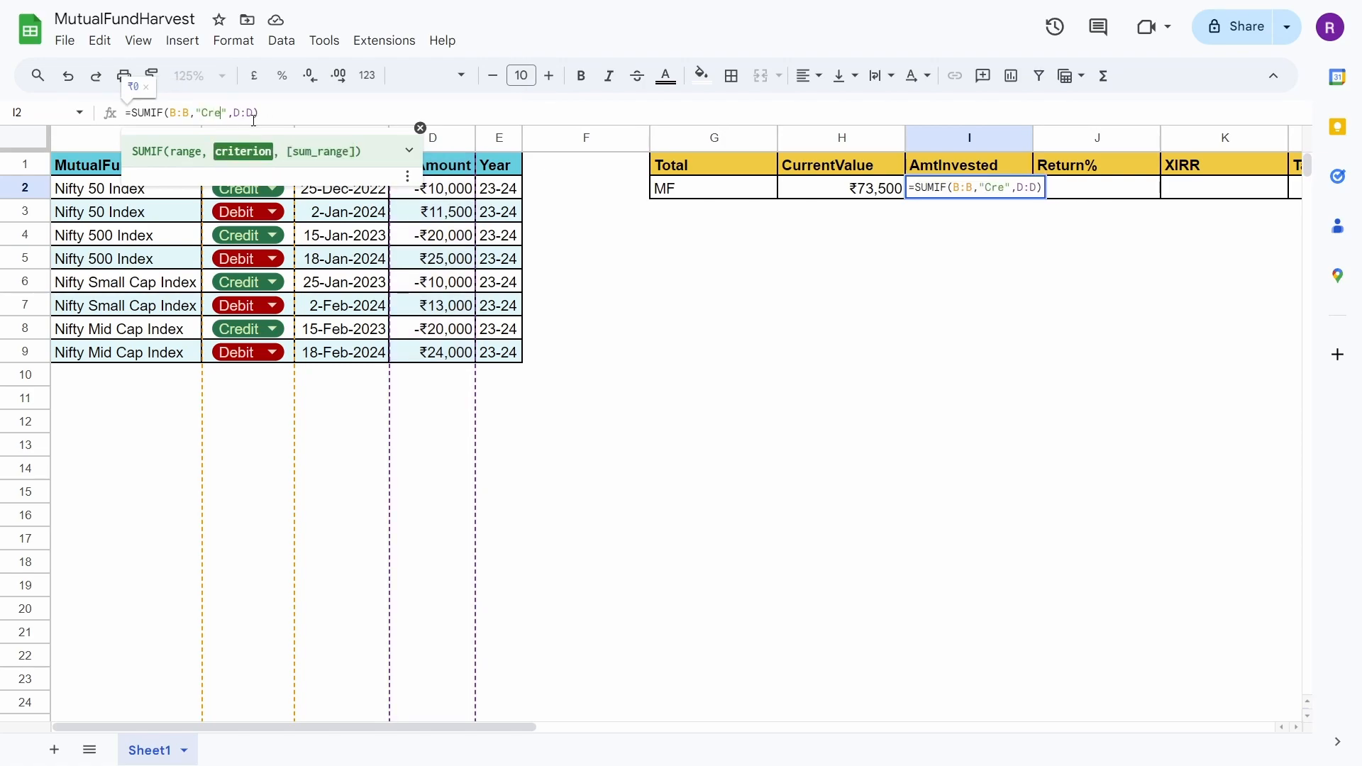
key(Return)
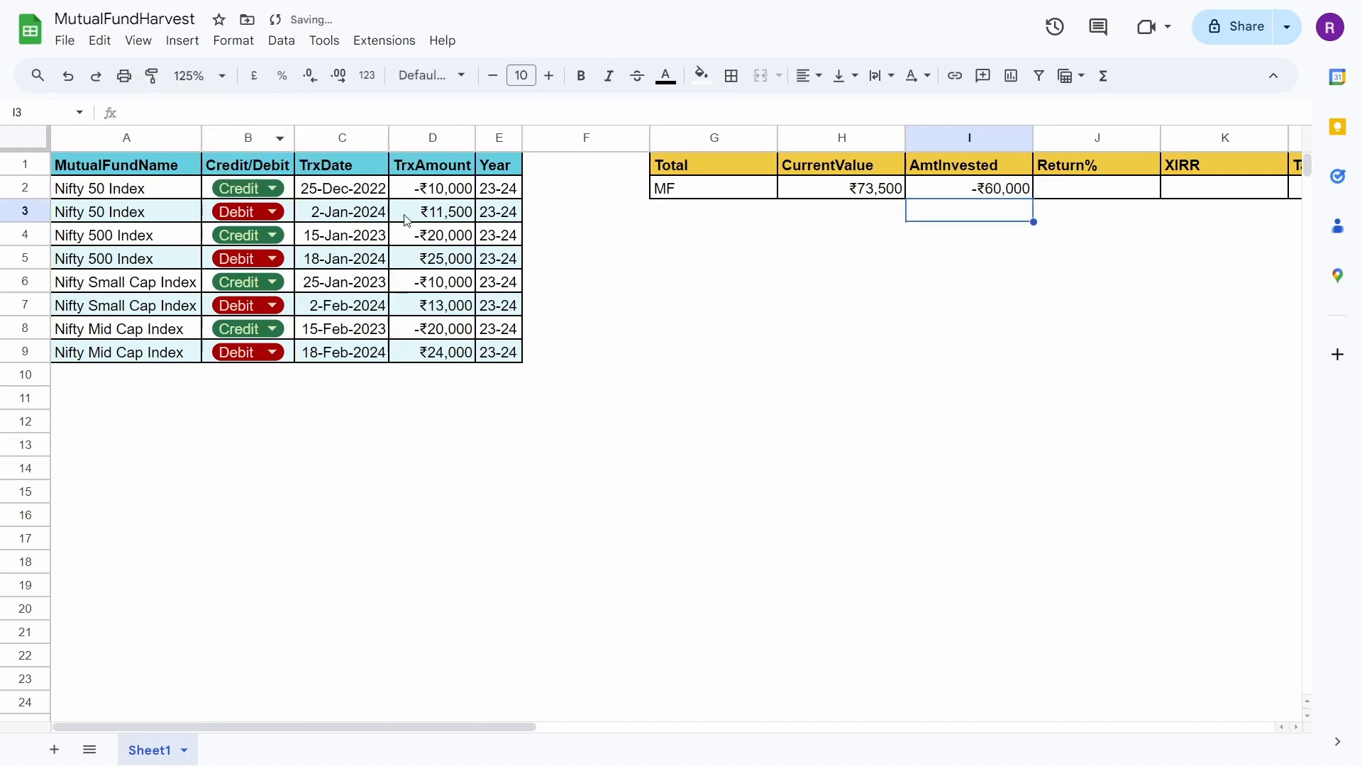
Put a minus sign before SUMIF in I2's formula to reverse the sign of the invested amount
click(949, 193)
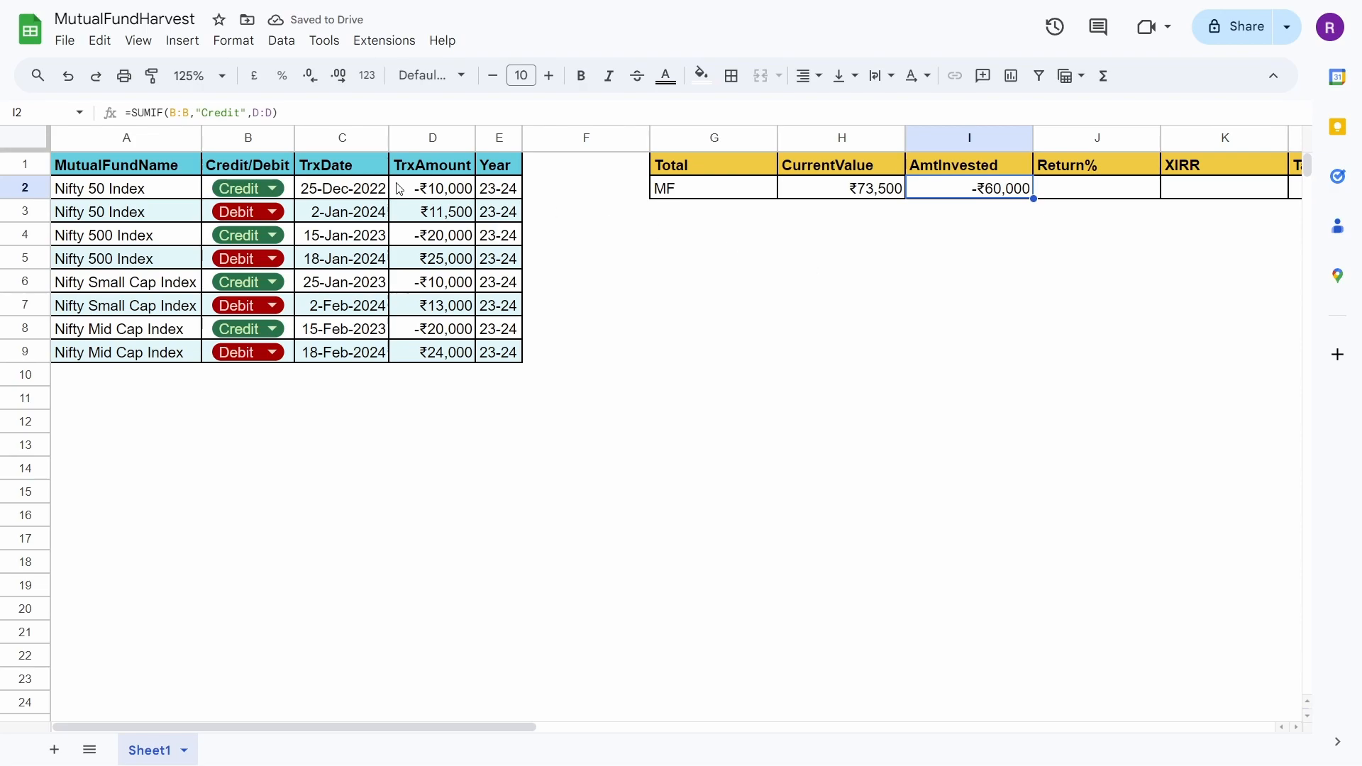
click(191, 107)
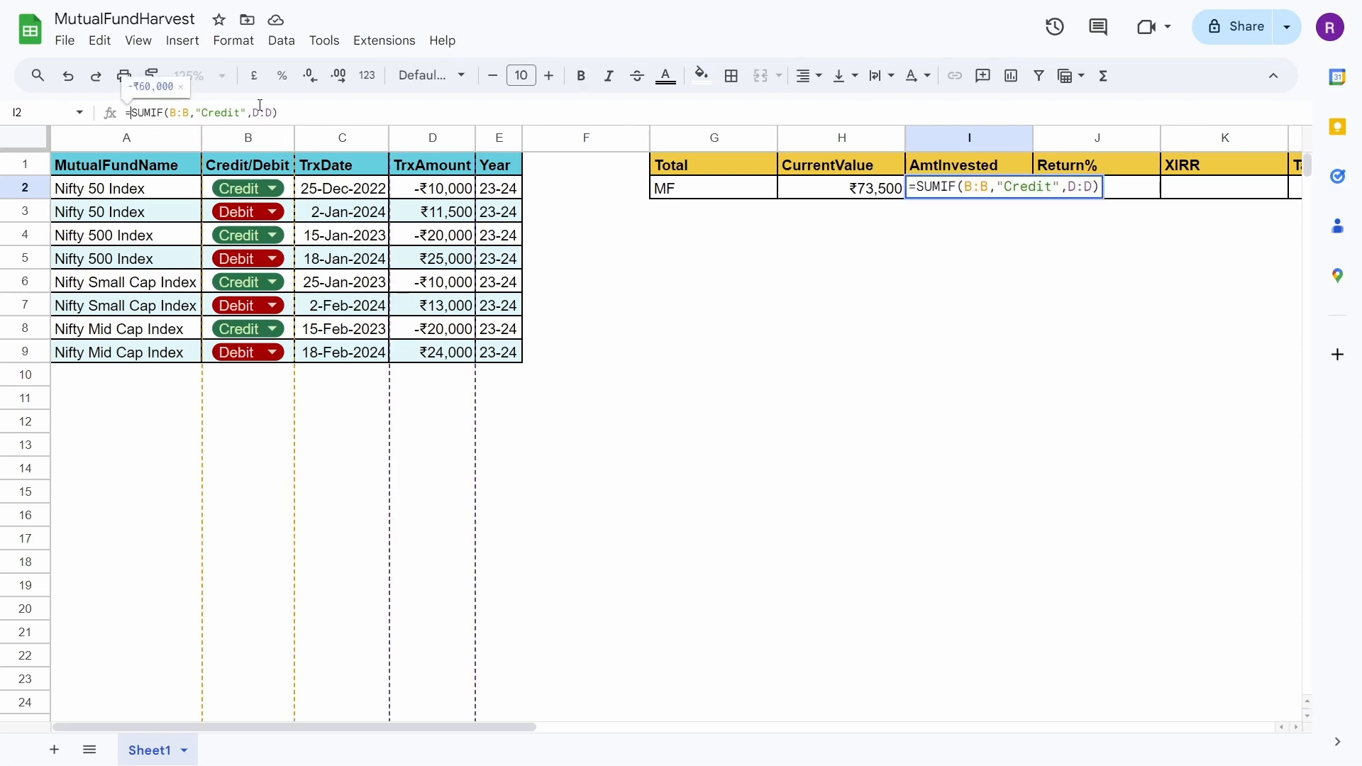
text(-)
key(Return)
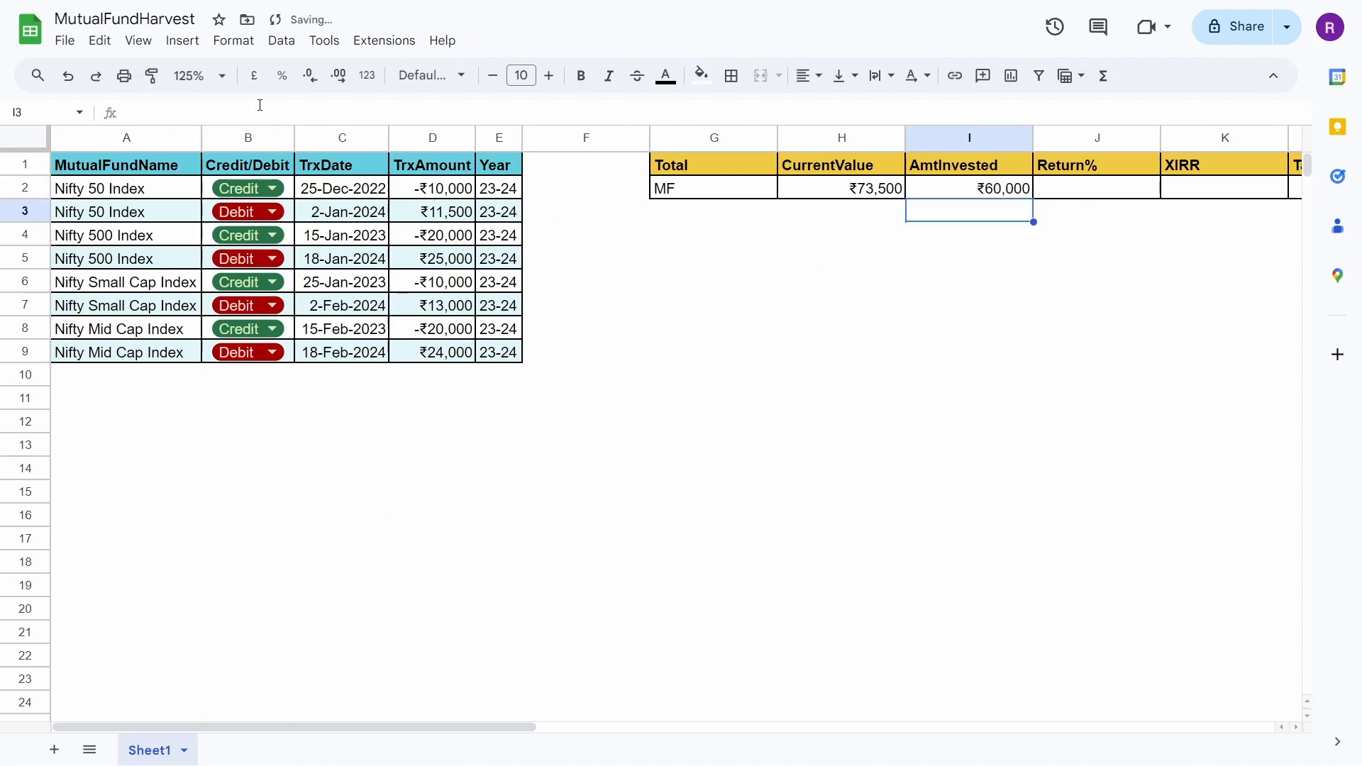
Enter the formula =(H2-I2)/I2 in cell J2 to calculate the Return%
key(Up)
key(Right)
text(=)
click(861, 190)
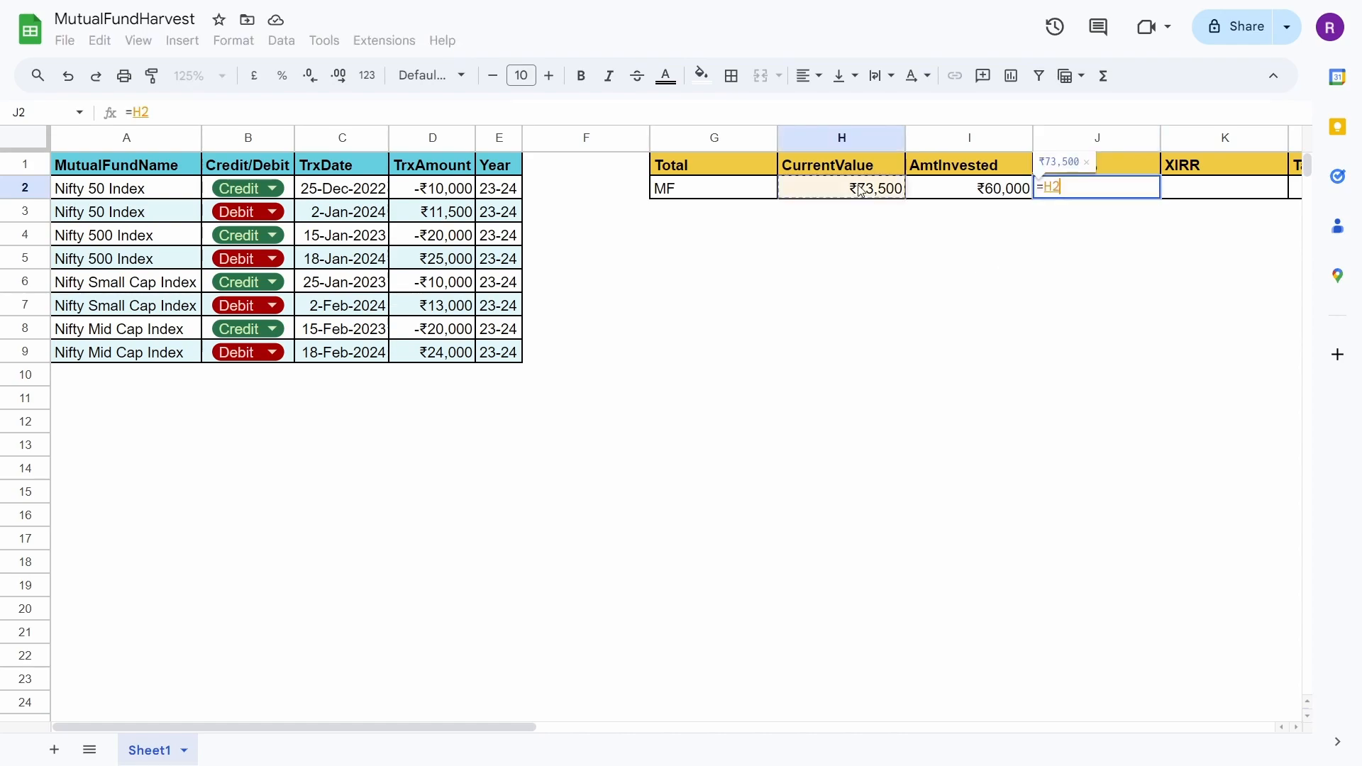
text(-)
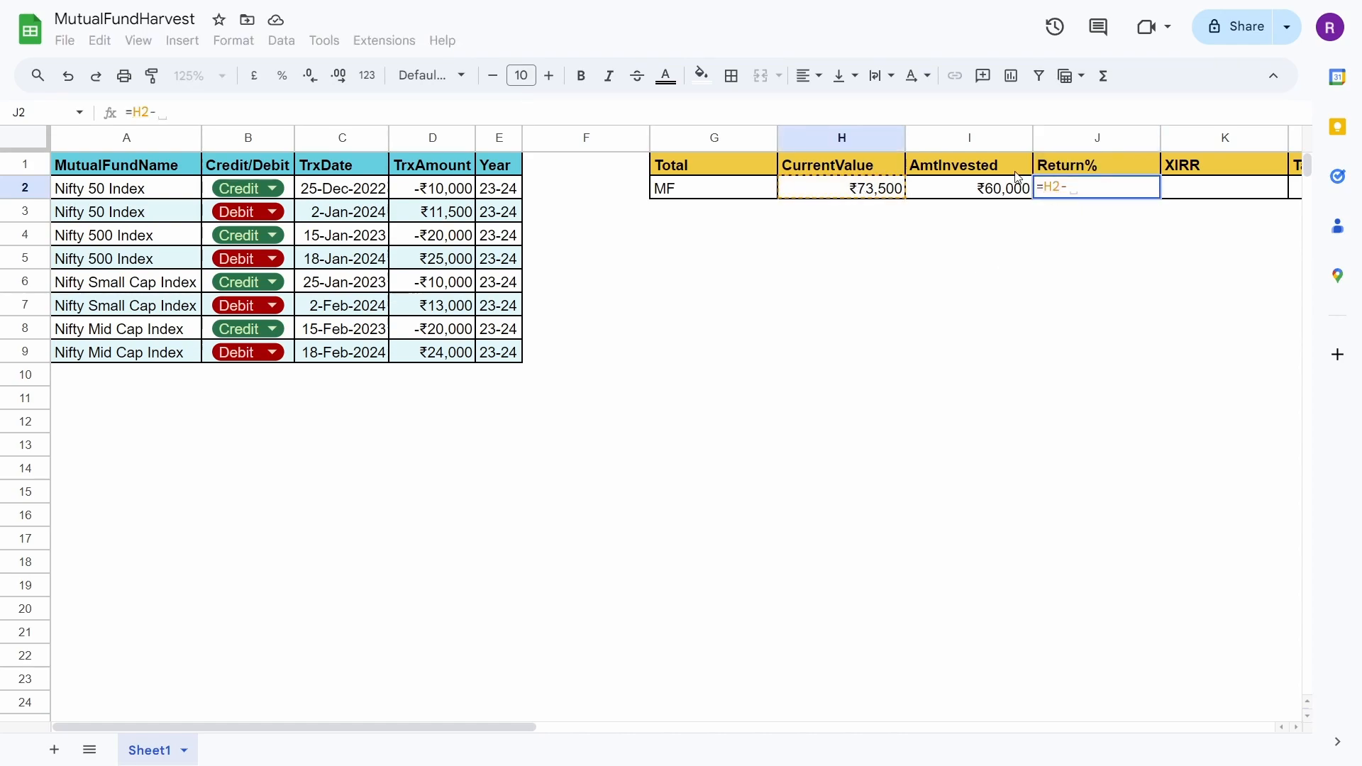
click(973, 190)
click(202, 114)
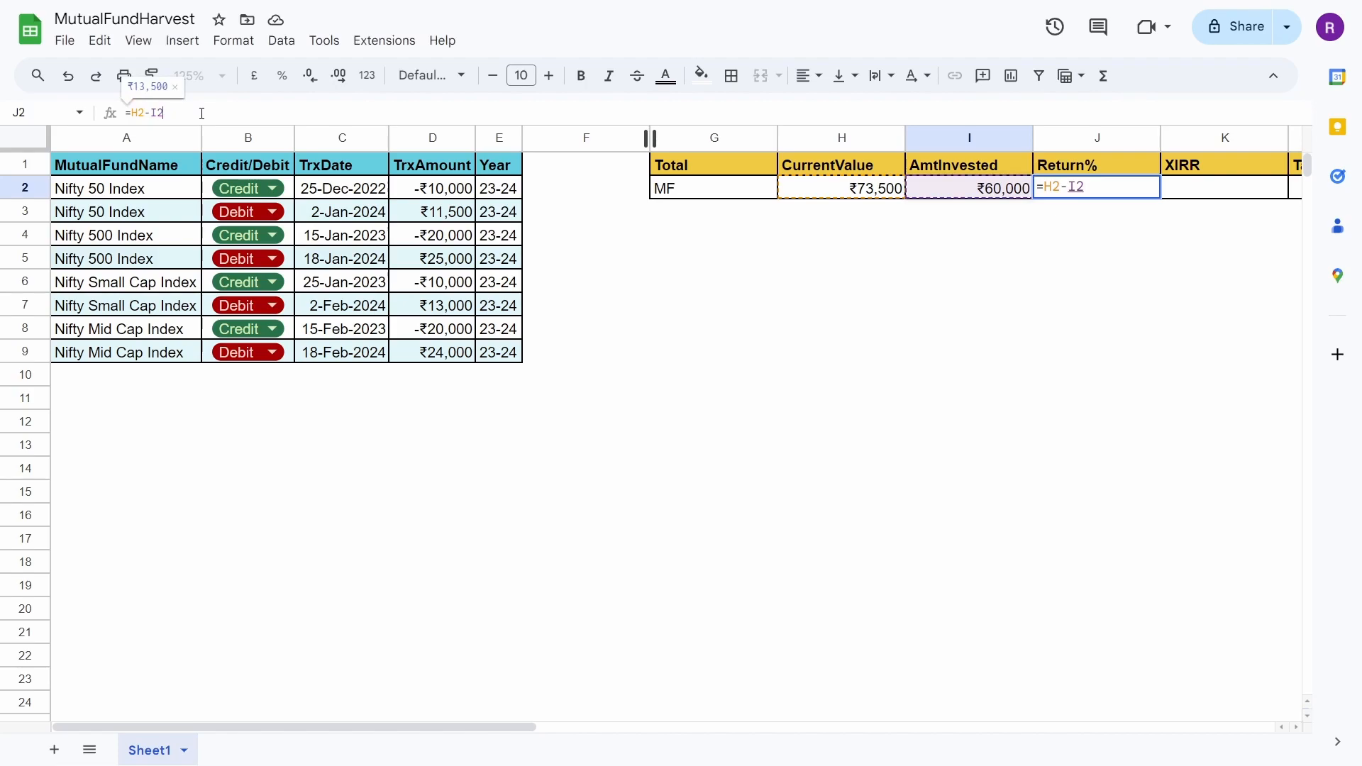
text())
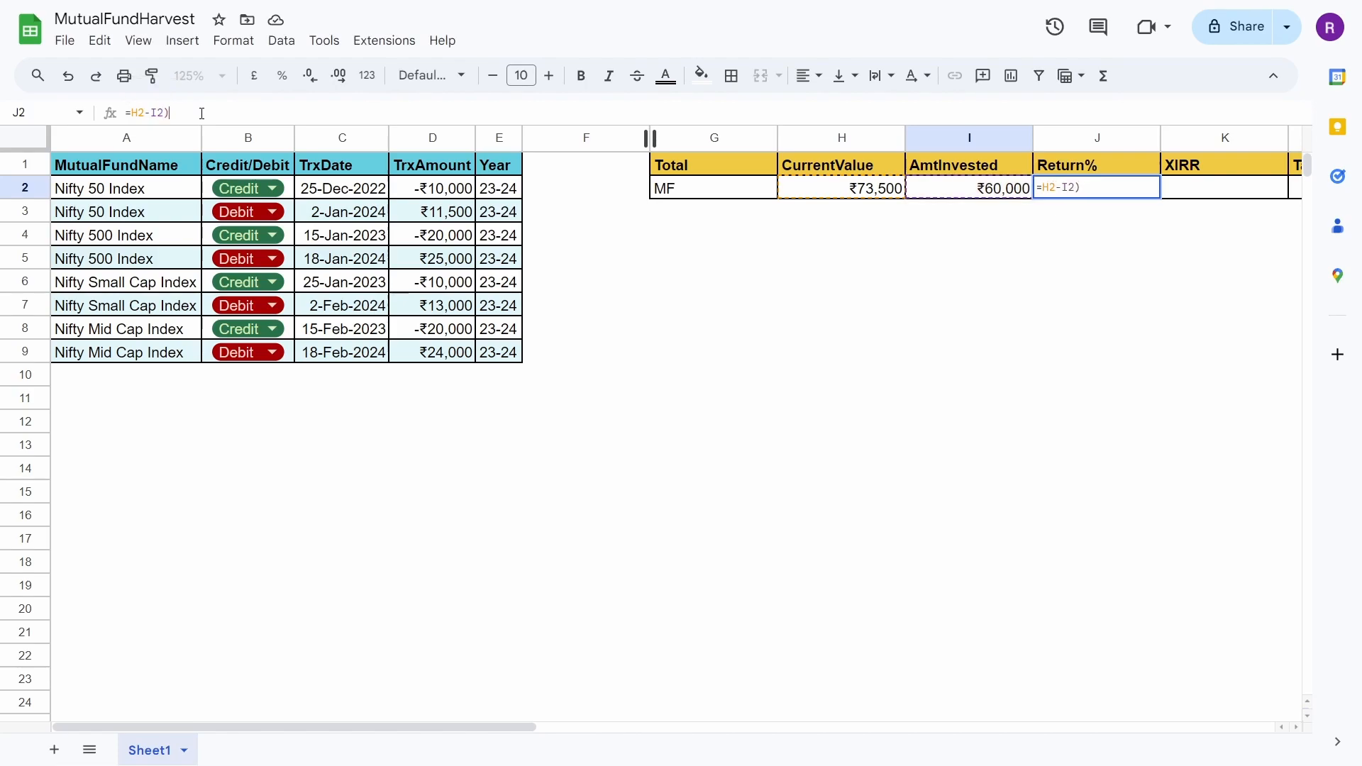
click(130, 112)
text(()
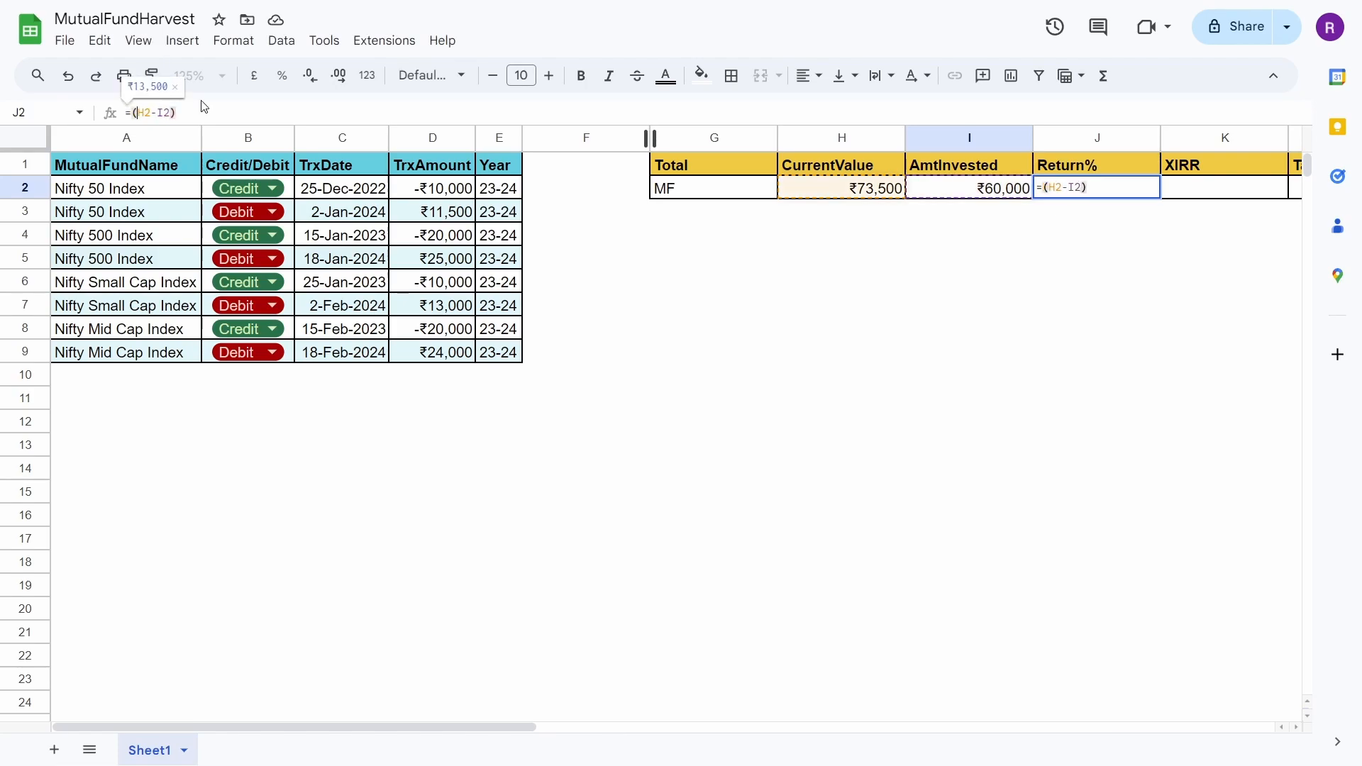
text(/)
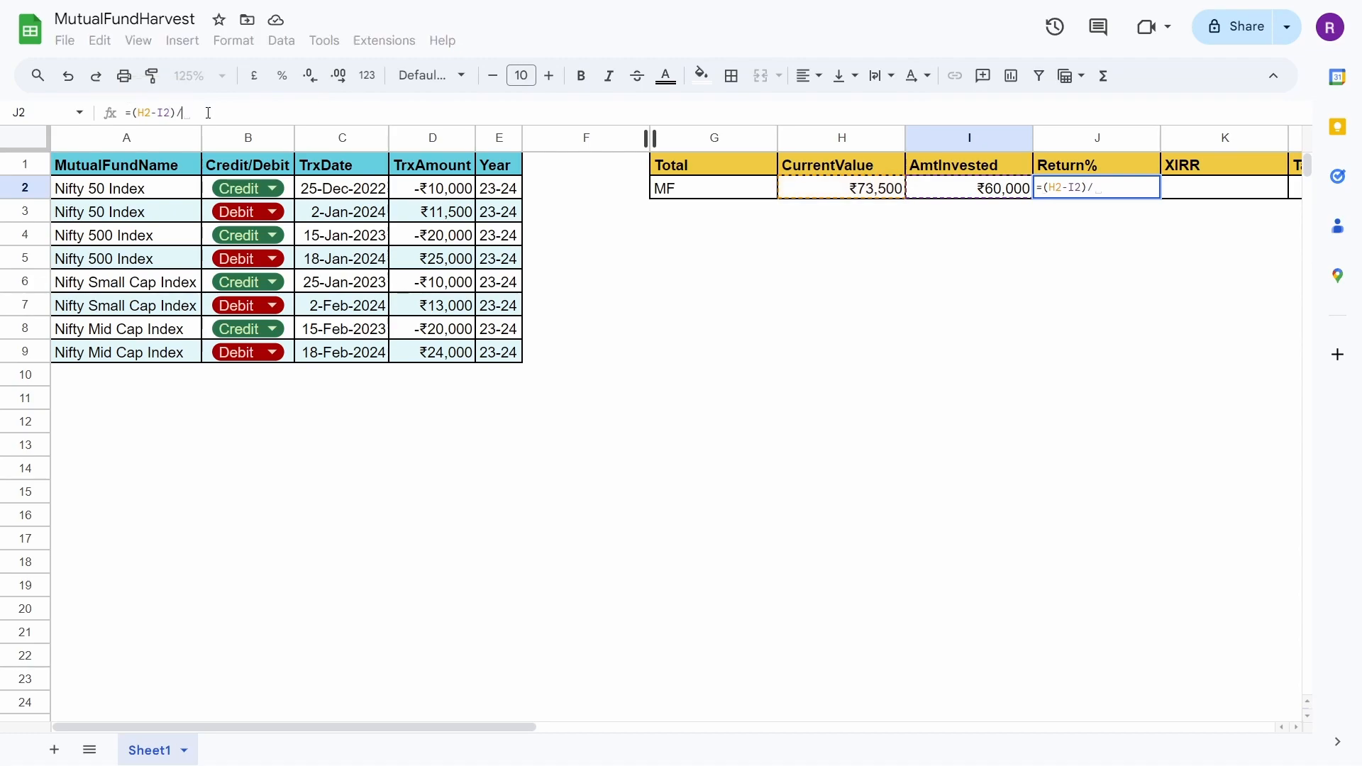
click(1001, 190)
key(Return)
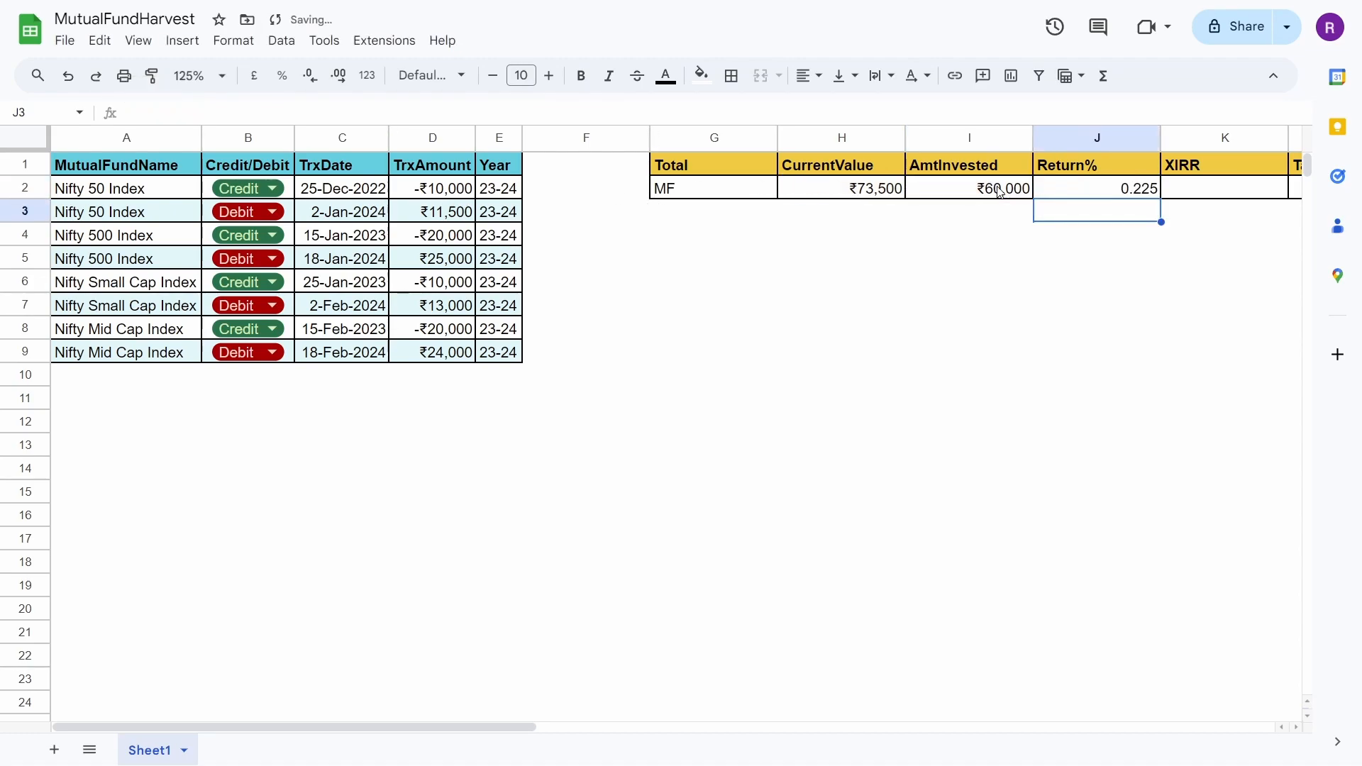
click(1128, 188)
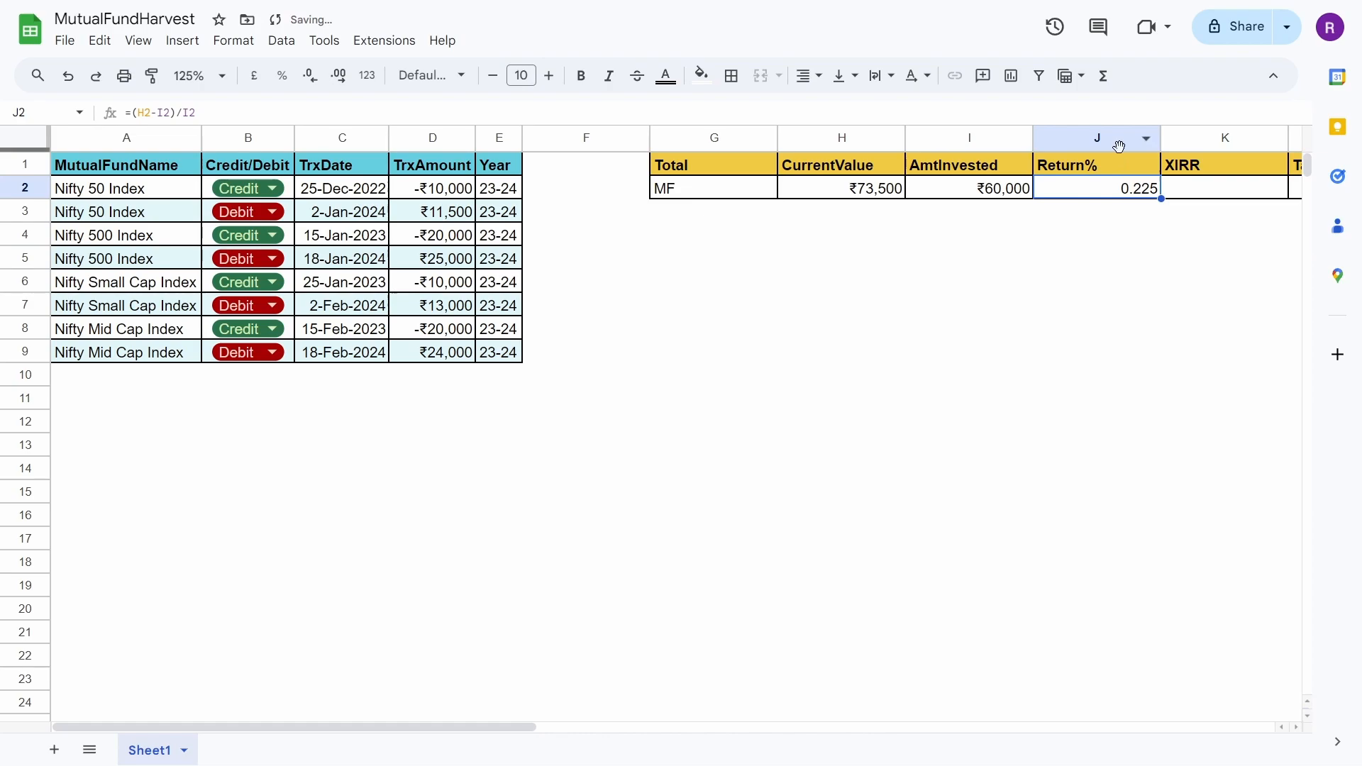
Format the Return% value in J2 as a percent
click(234, 40)
mouse_move(298, 115)
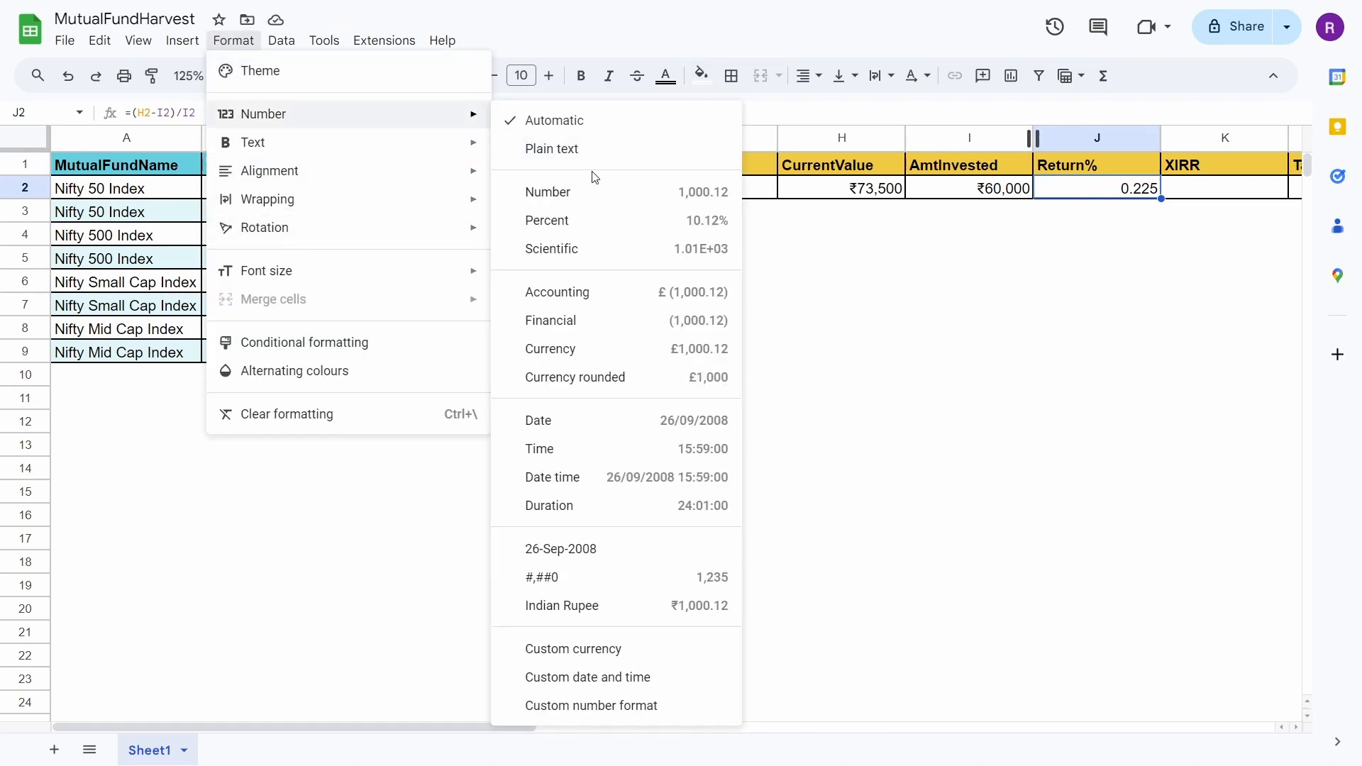
click(591, 224)
Enter the formula =XIRR(D2:D9,C2:C9) in K2, using the transaction amounts and dates
key(Right)
key(Right)
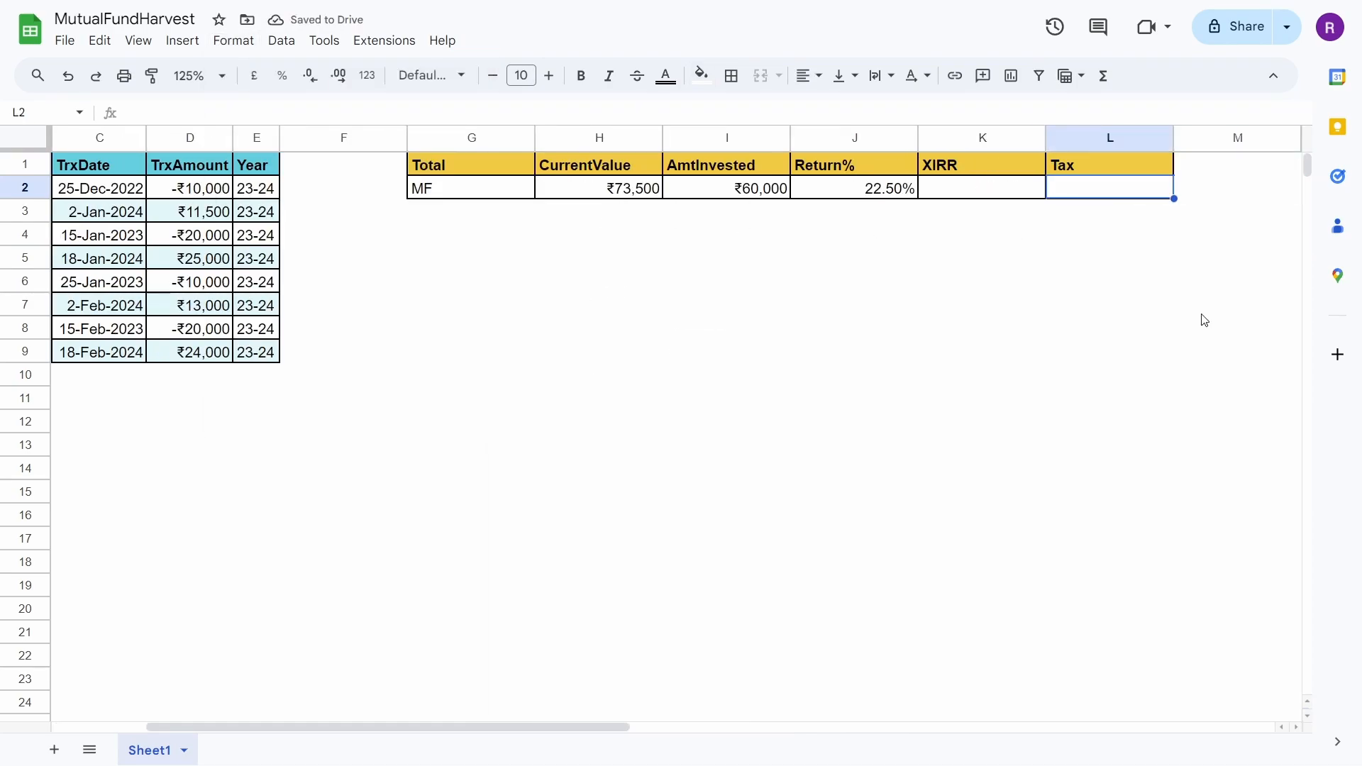
key(Left)
double_click(1059, 184)
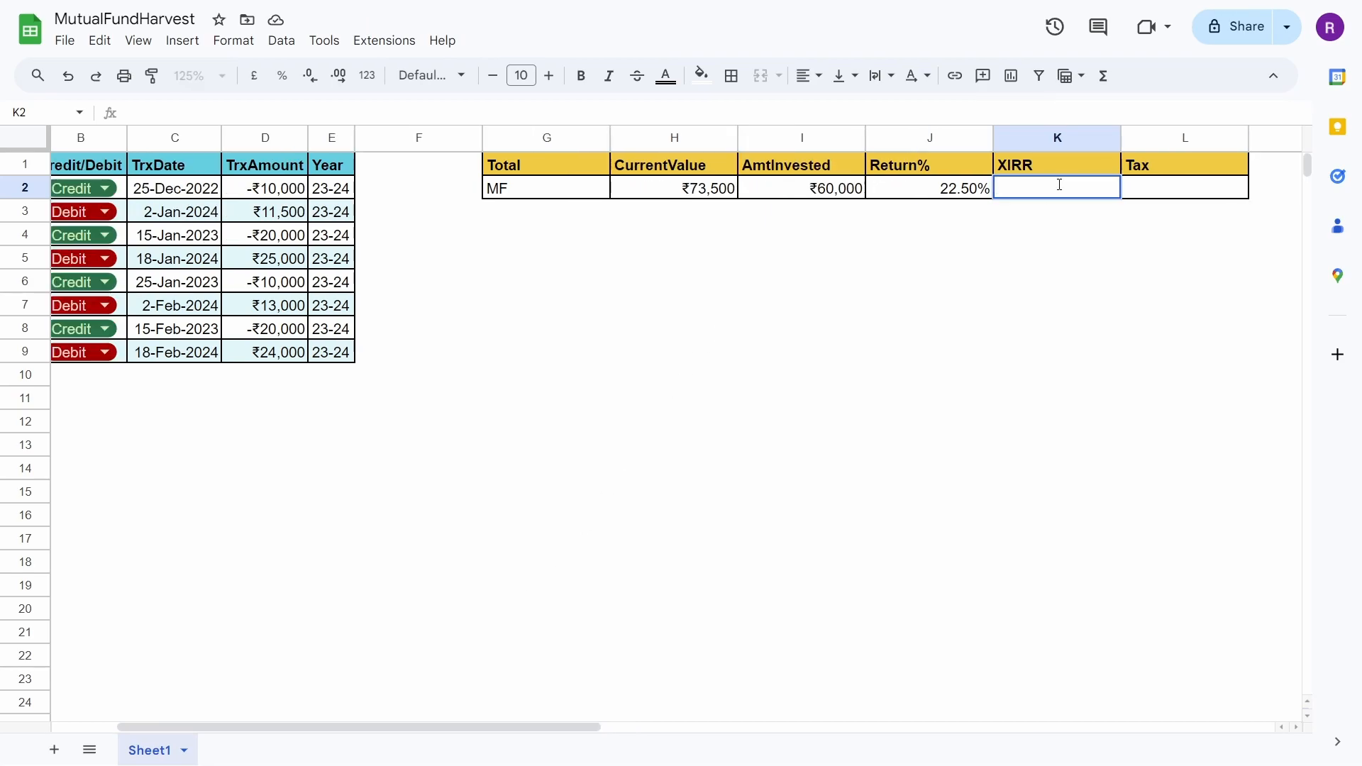
text(=xirr)
key(Tab)
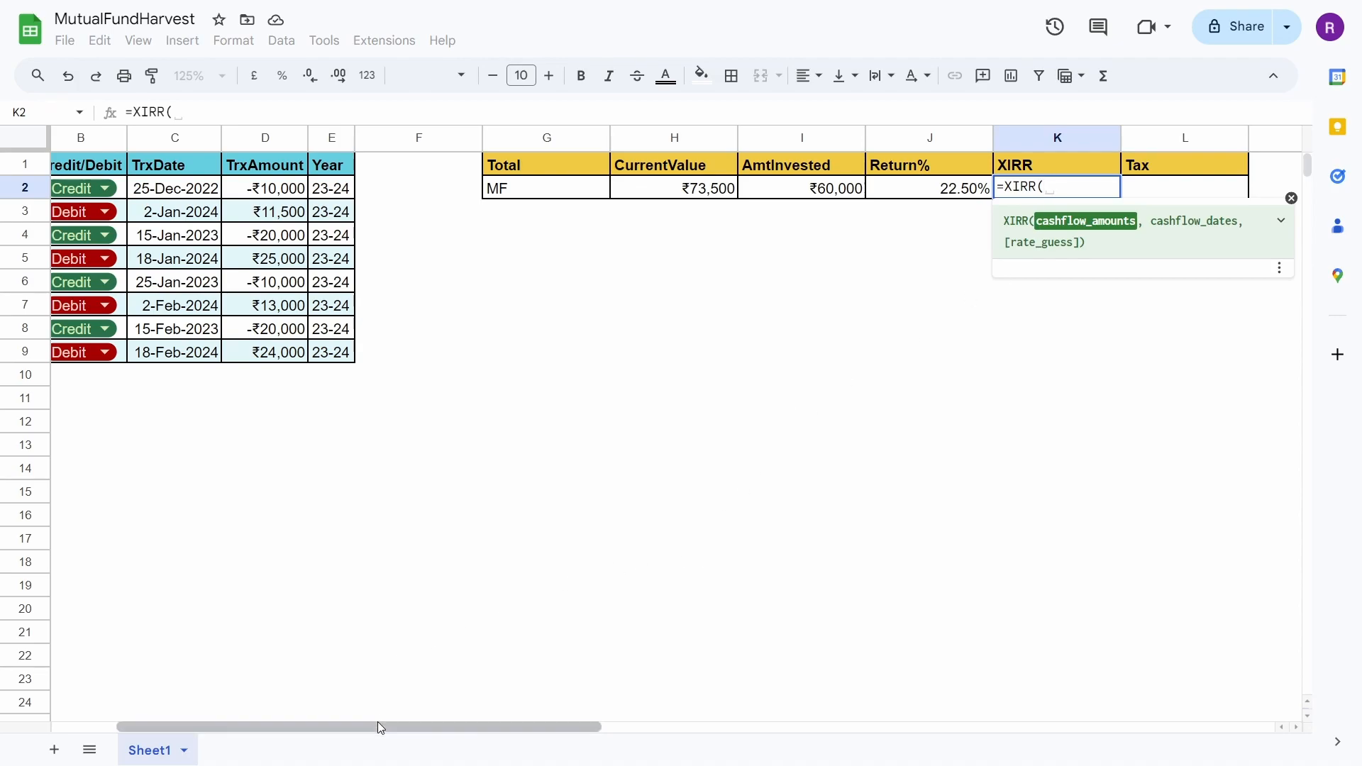
drag(381, 727, 318, 726)
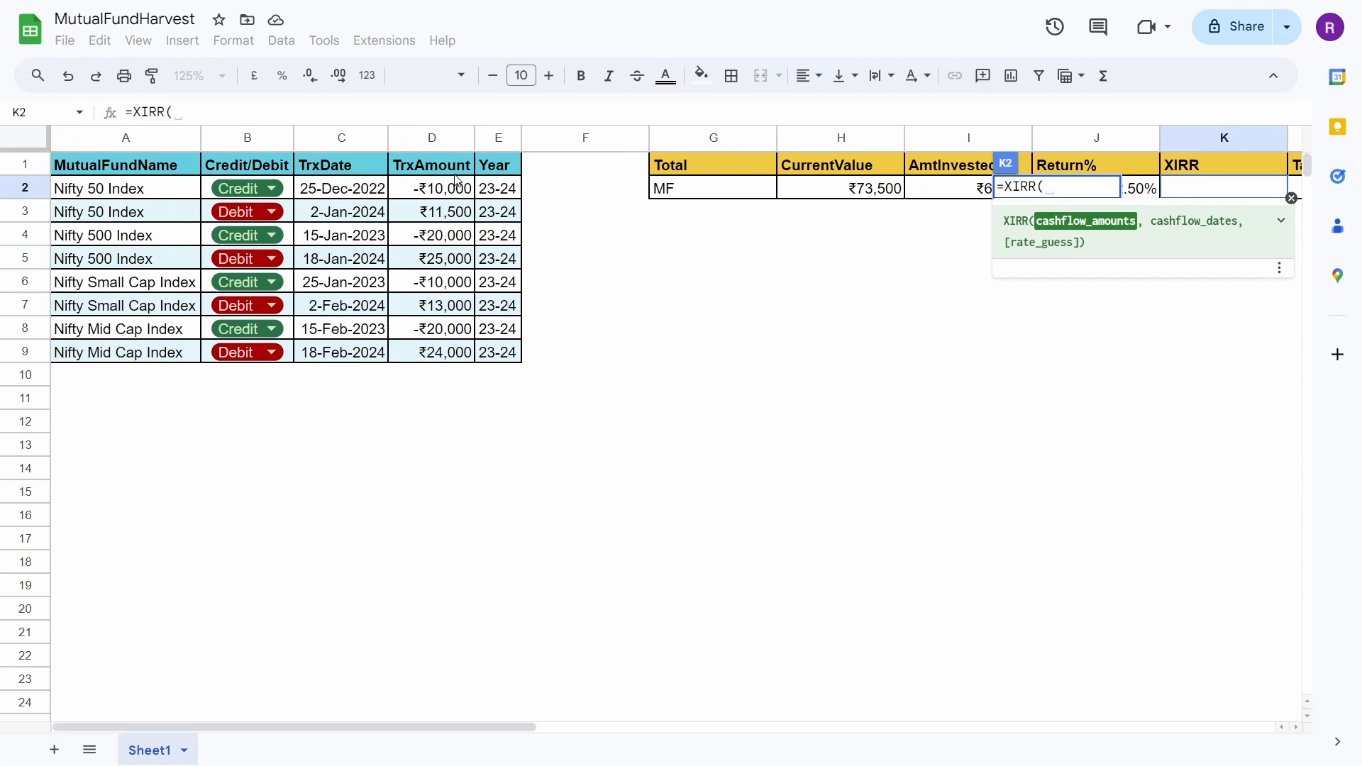
click(453, 139)
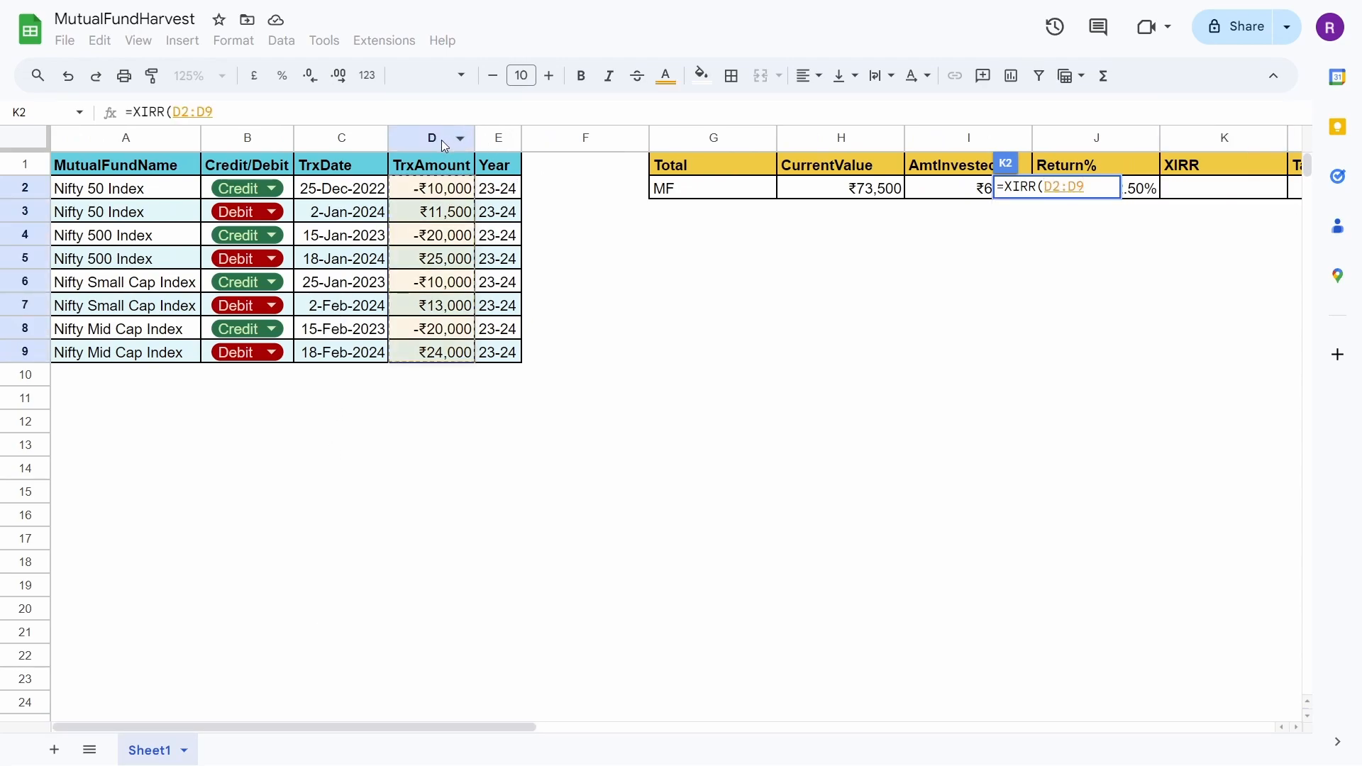
text(,)
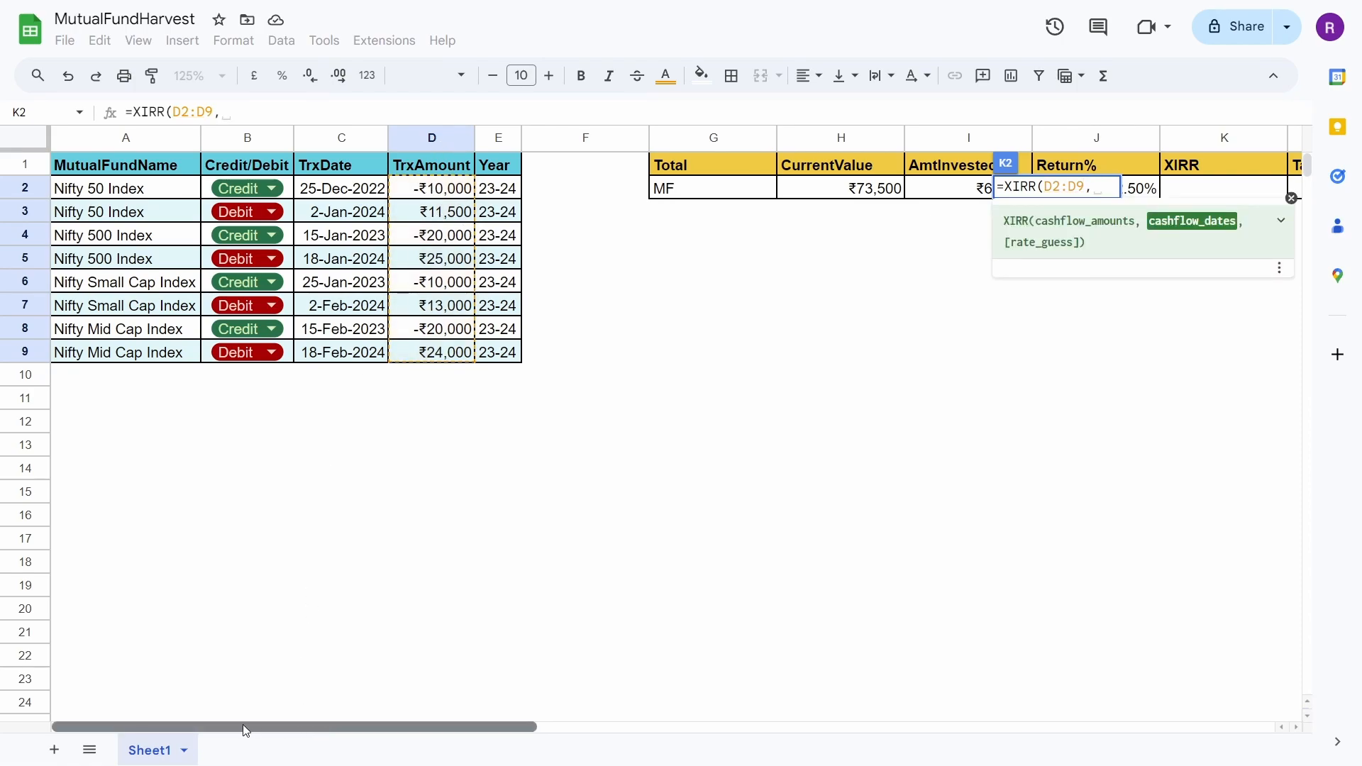
click(363, 193)
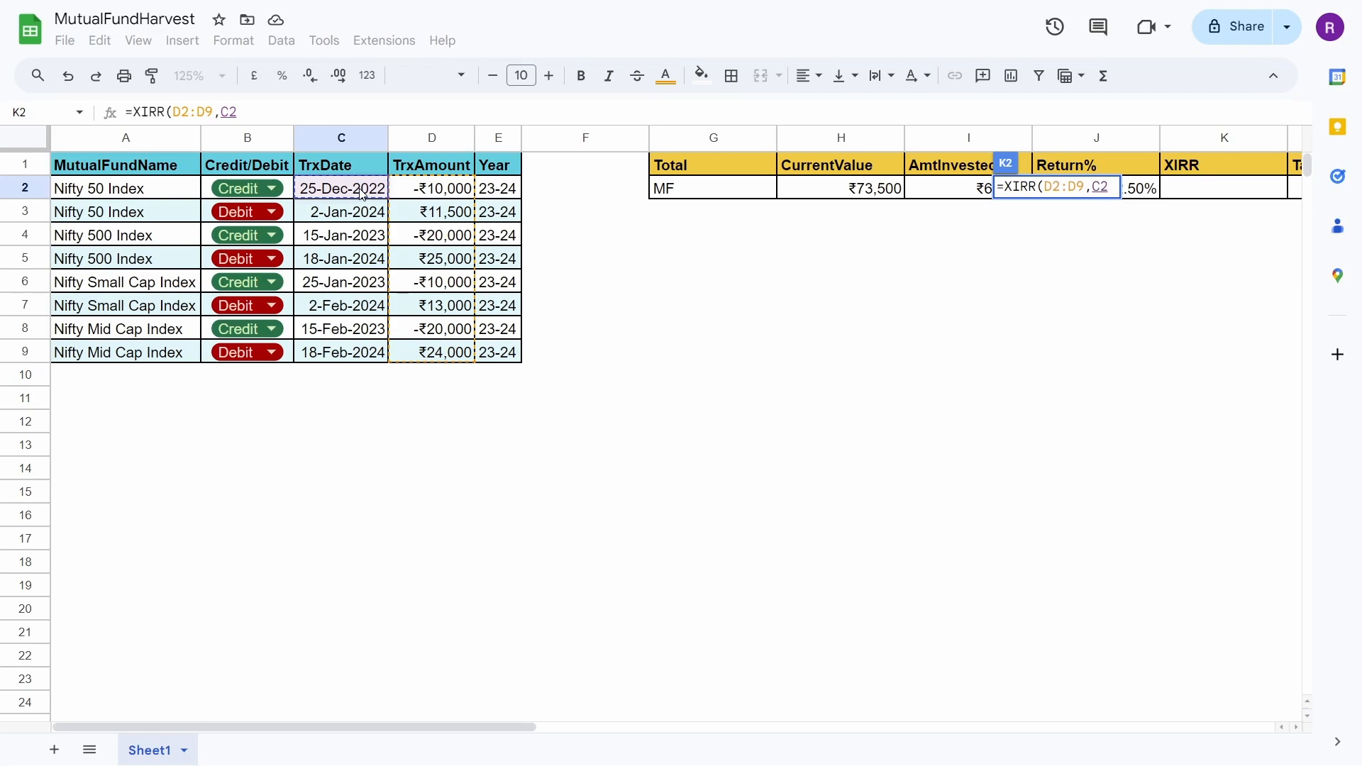
key(ctrl+shift+Down)
click(362, 115)
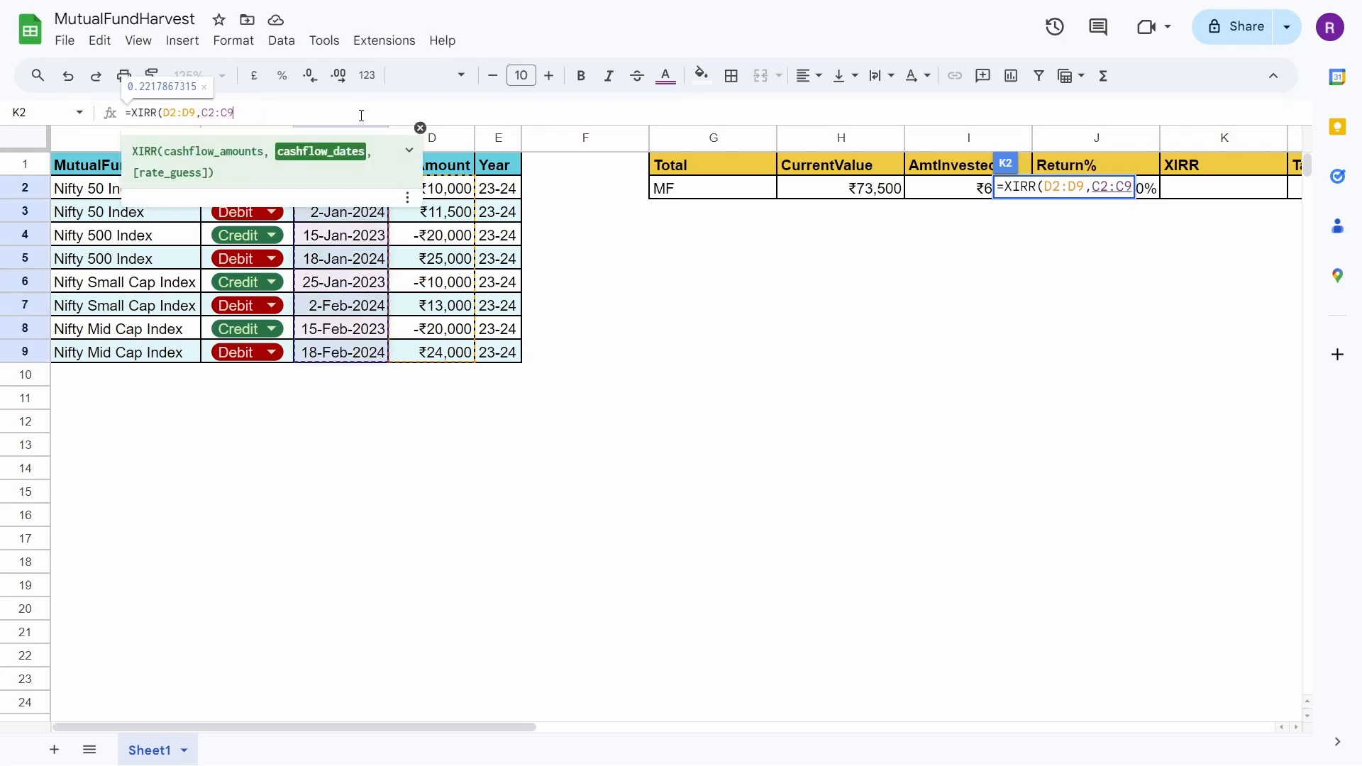
text())
key(shift+Tab)
Copy the percent formatting from the Return% cell J2 to the XIRR cell K2
click(156, 80)
click(1212, 189)
key(Tab)
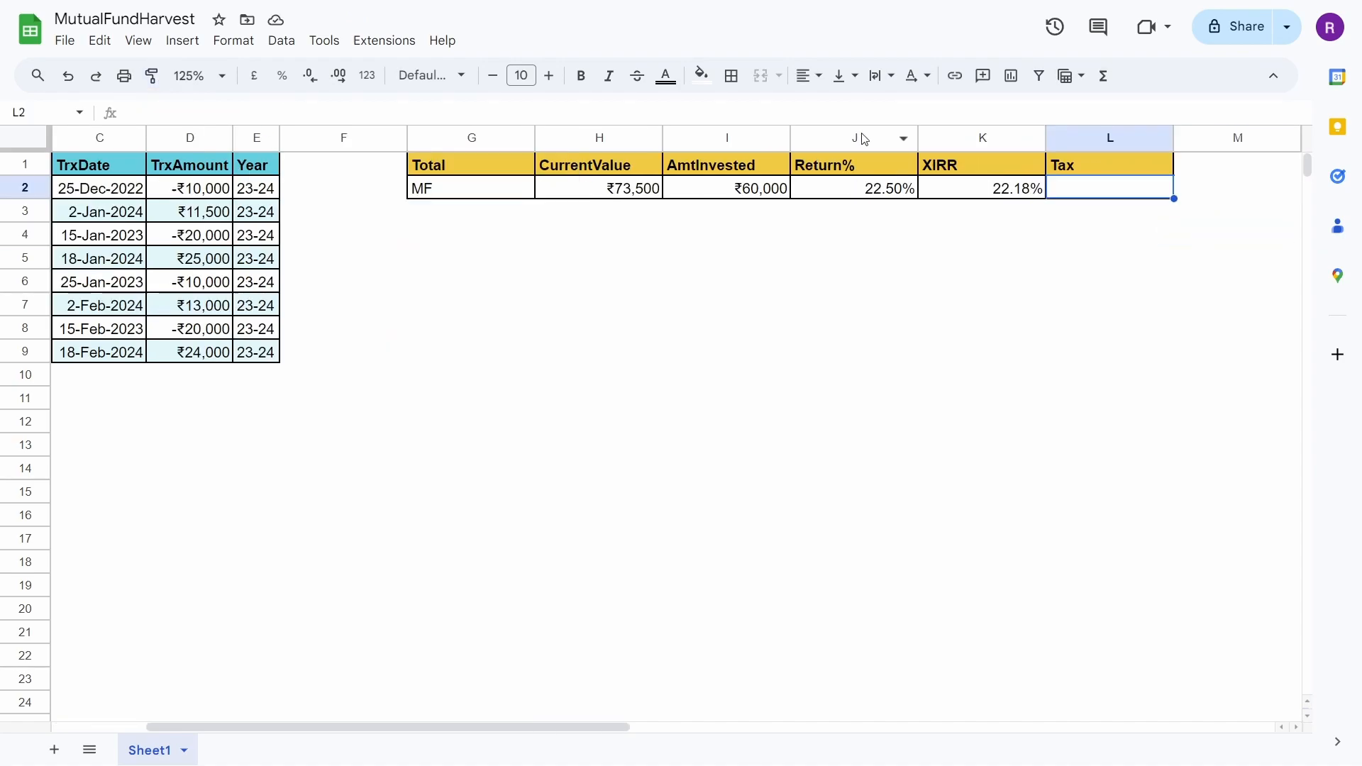
Insert a new column before Return% and give it the header Return
click(860, 135)
right_click(861, 135)
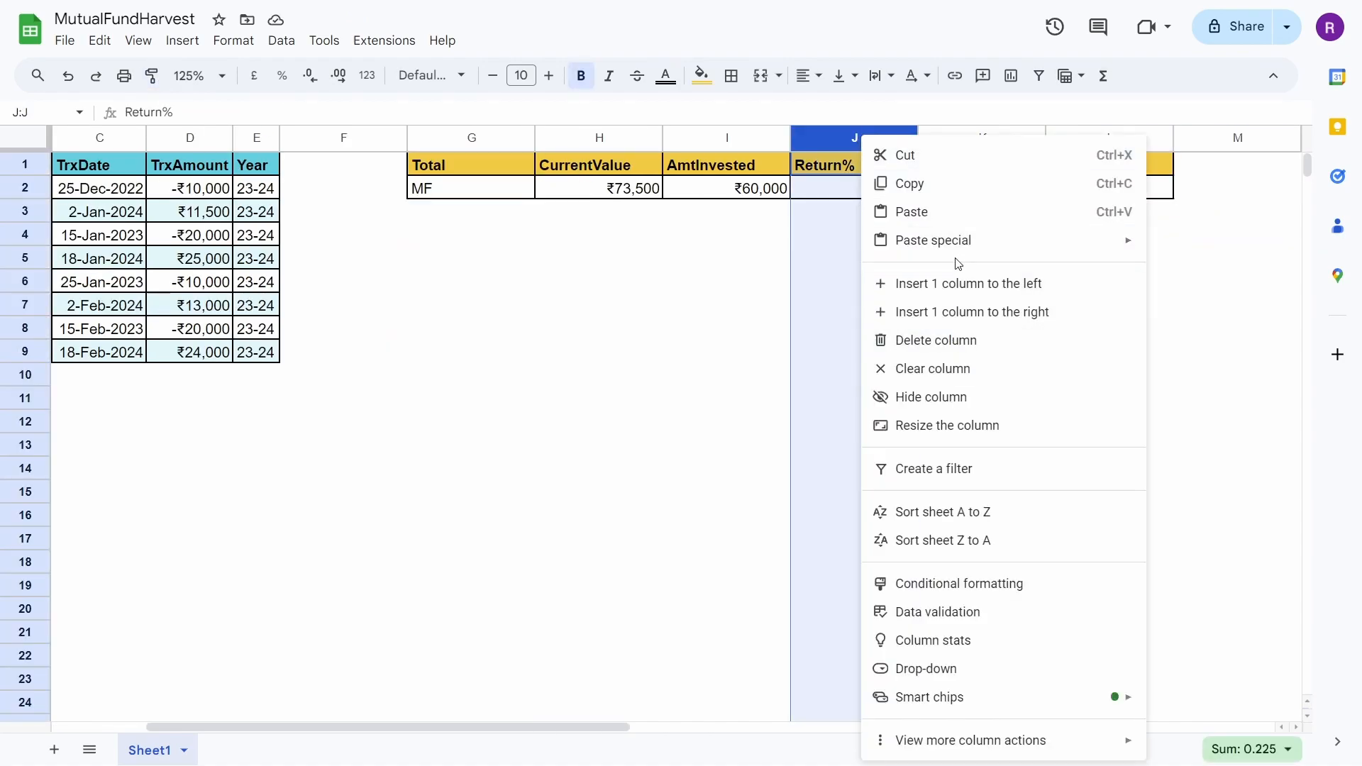
click(974, 284)
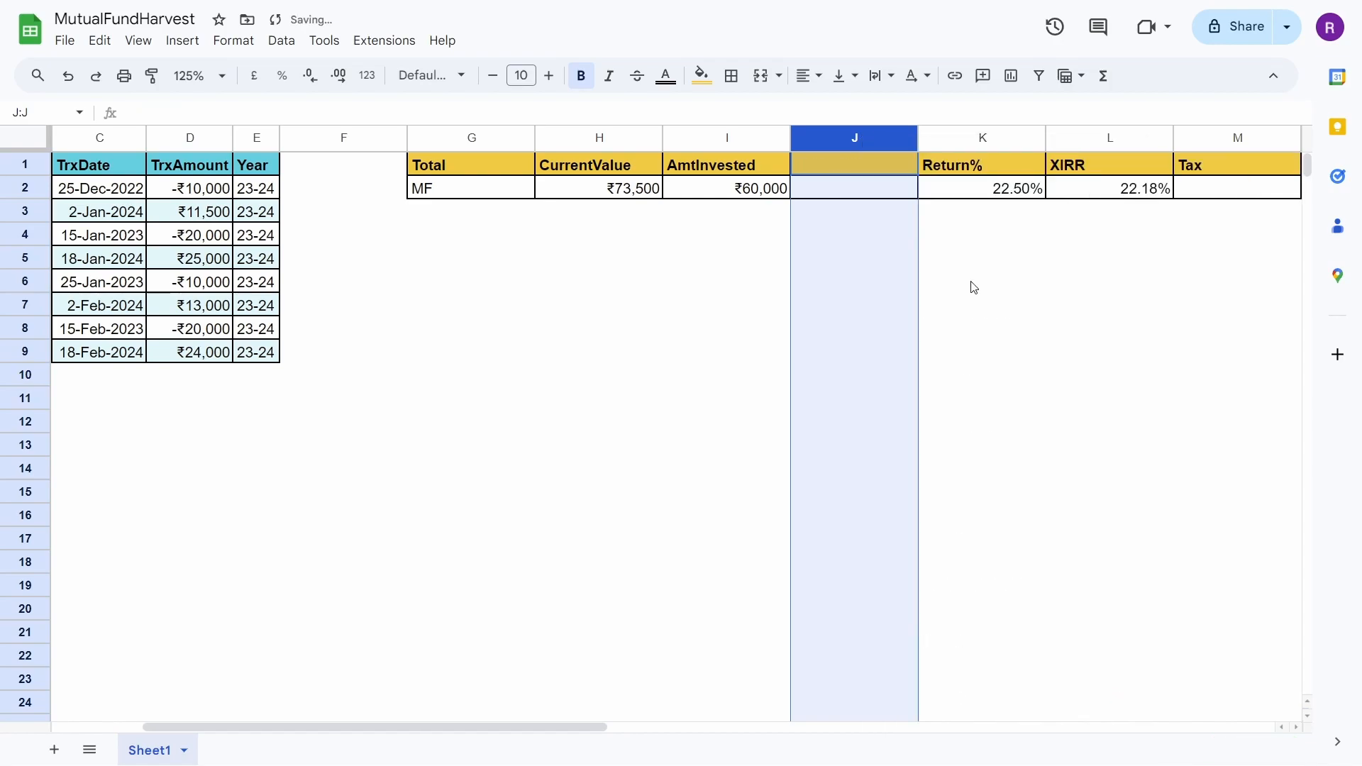
click(896, 169)
text(eturn)
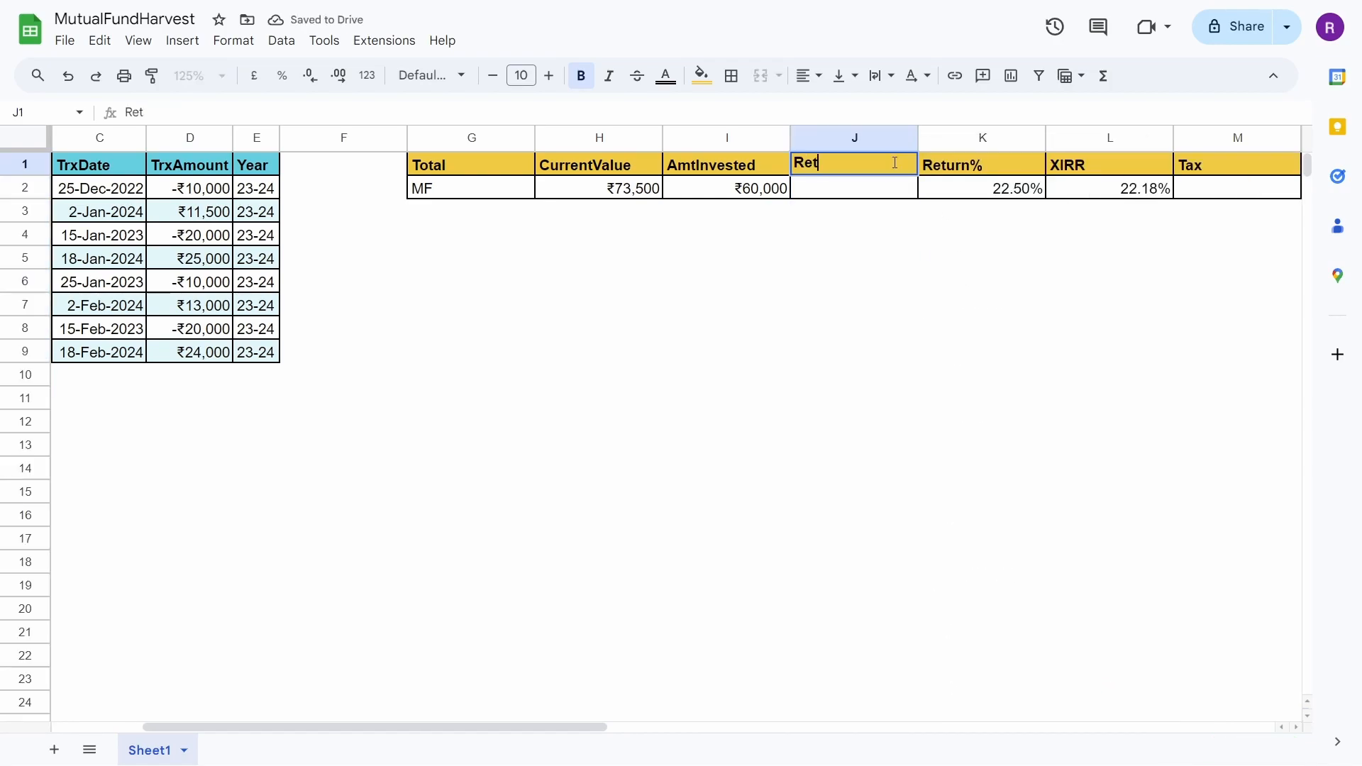
key(Return)
Enter the formula =H2-I2 in J2 to calculate the Return amount
text(=)
click(627, 193)
text(-)
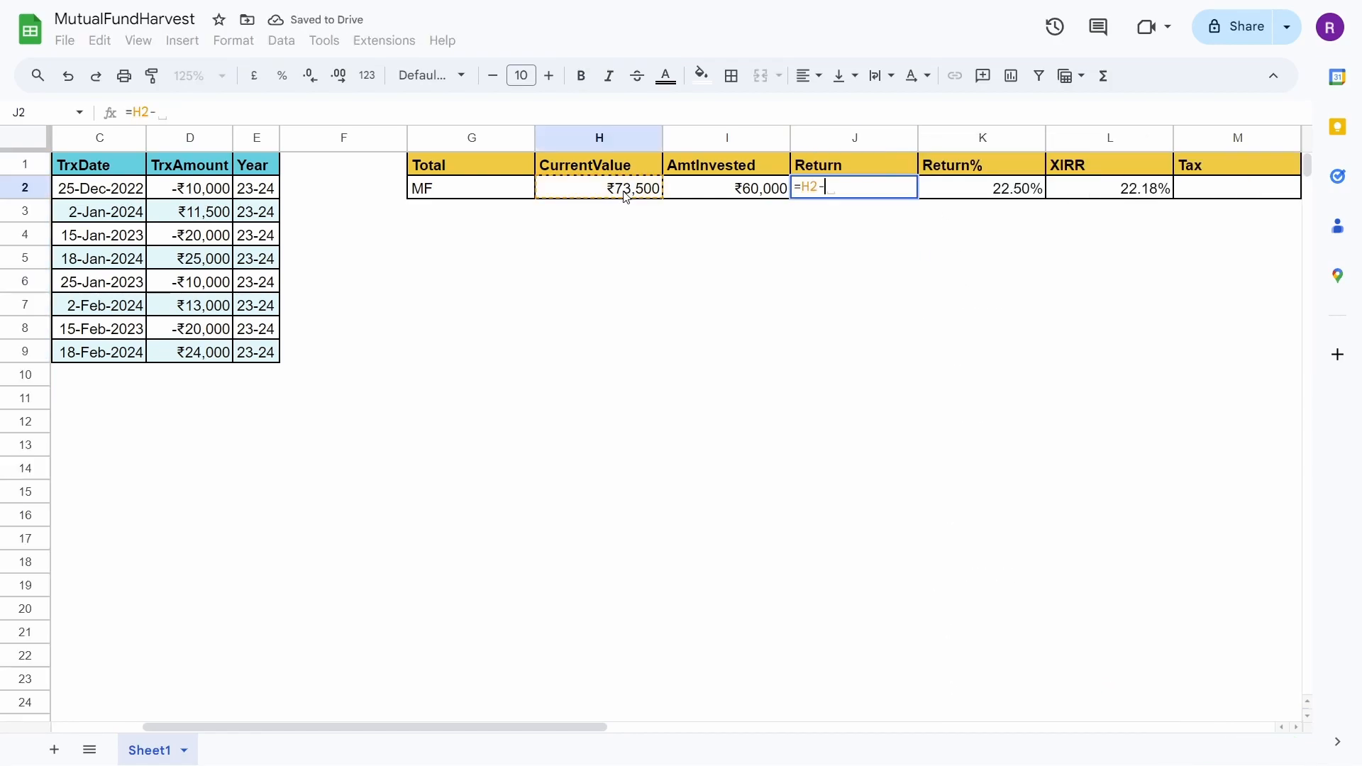
click(713, 188)
key(Return)
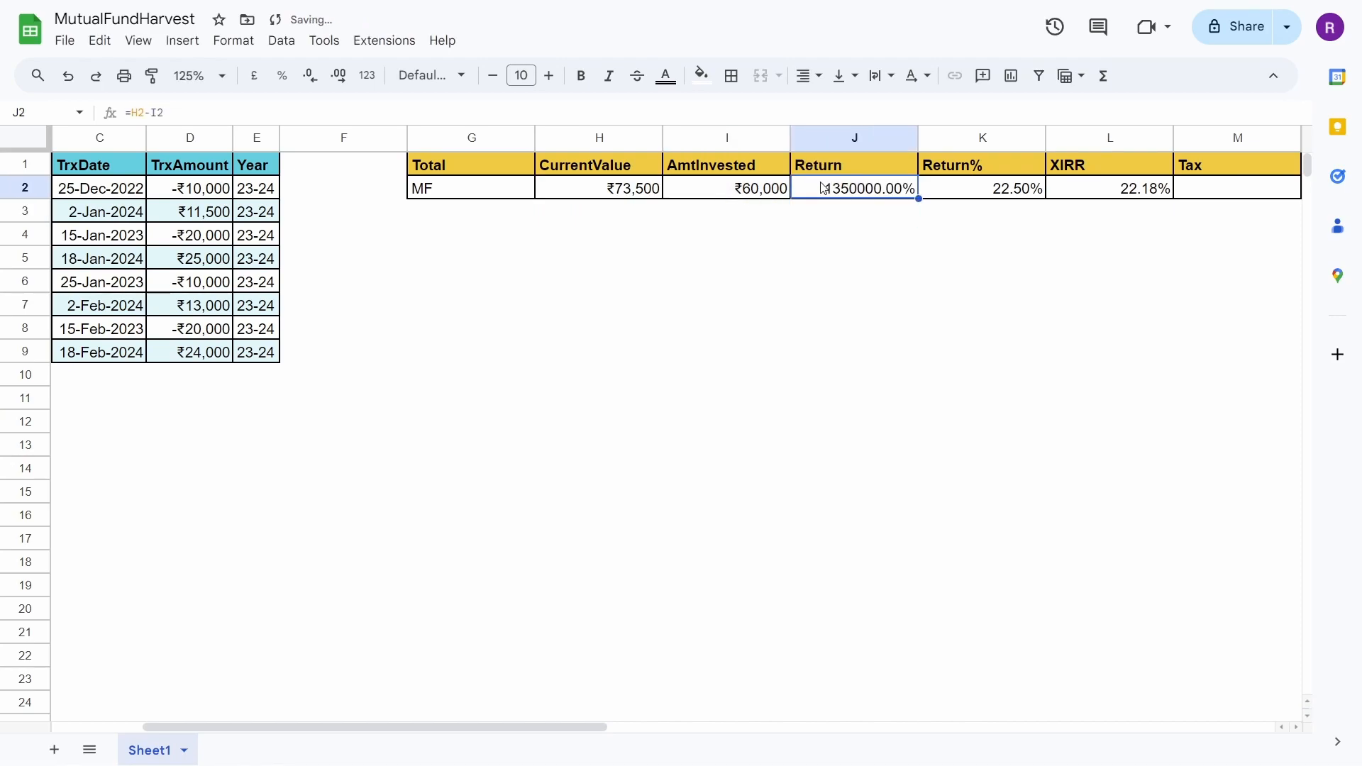
Copy the rupee currency formatting from AmtInvested cell I2 to the Return cell J2
click(738, 190)
click(152, 75)
click(887, 196)
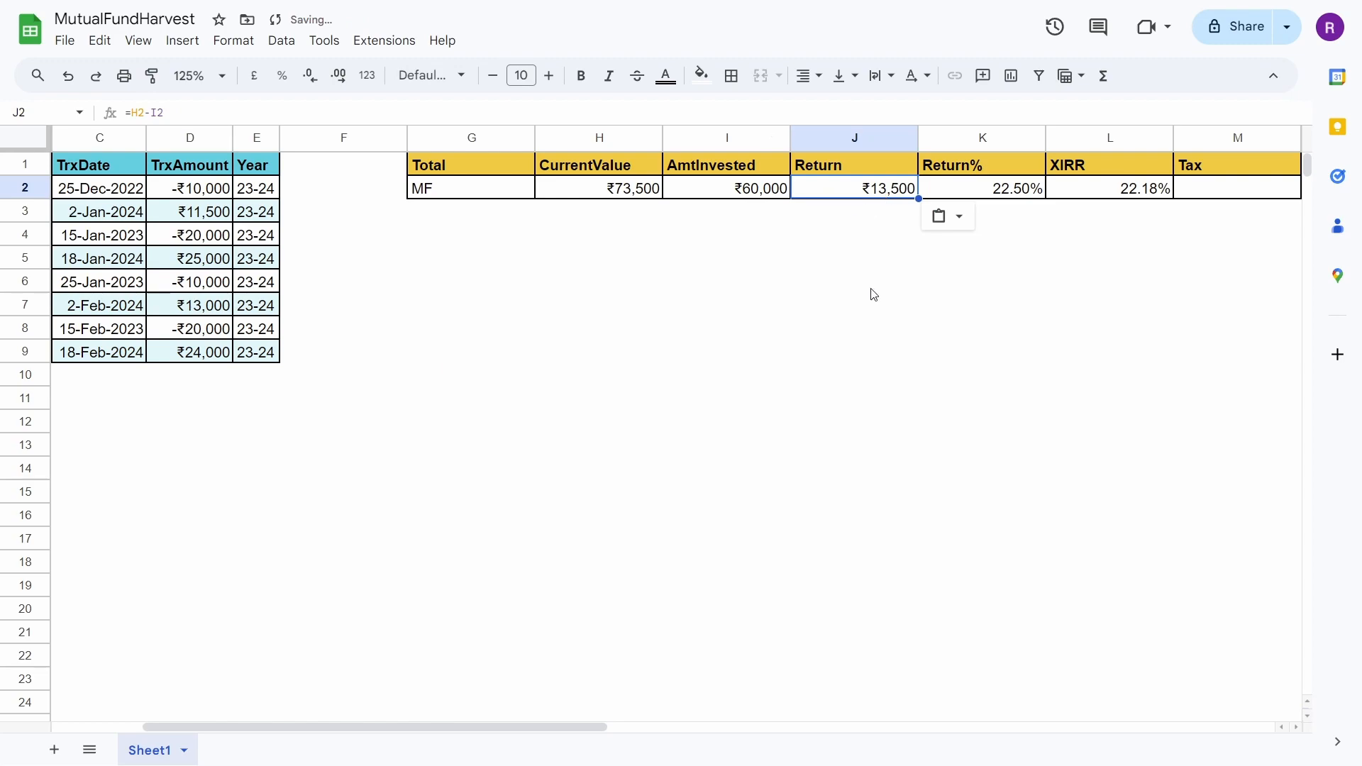
Replace (H2-I2) in K2's Return% formula with J2 so that it reads =J2/I2
click(951, 196)
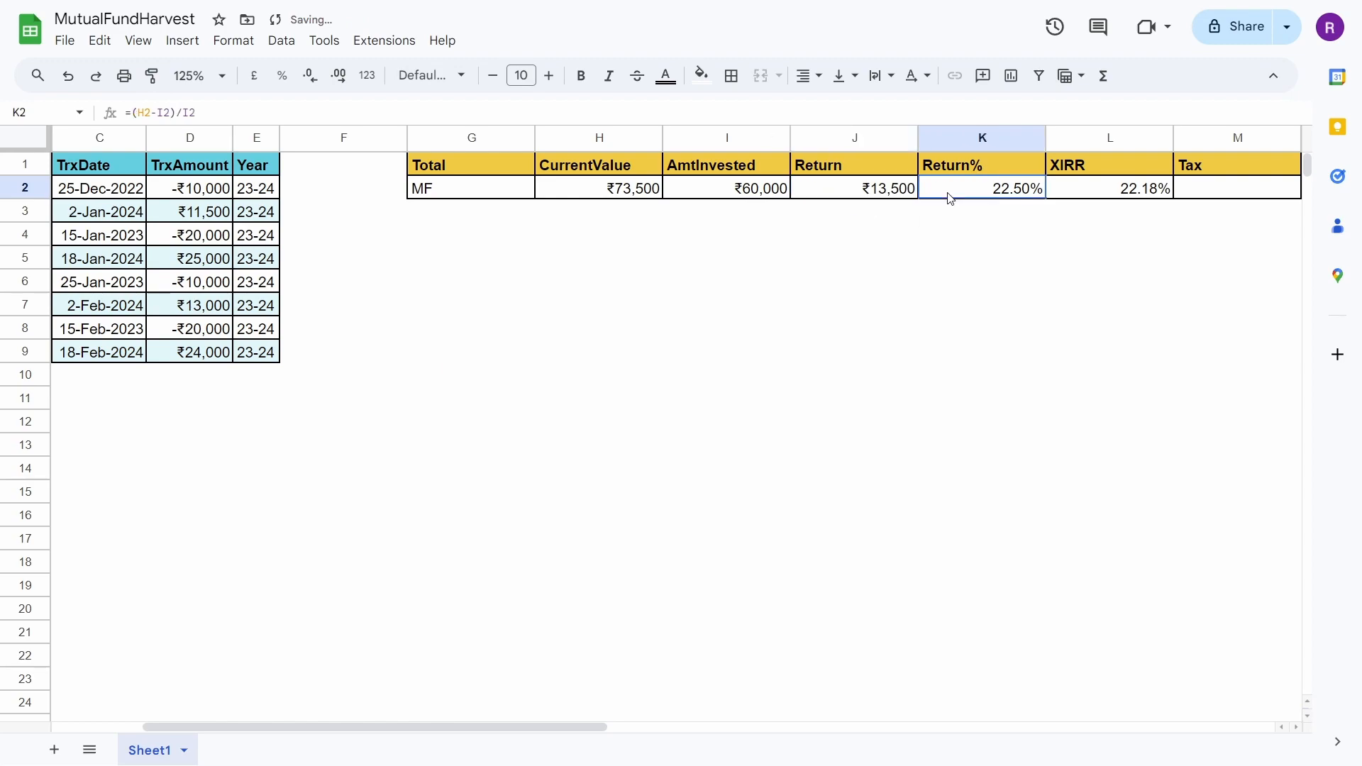
click(175, 113)
key(BackSpace)
key(BackSpace)
key(BackSpace)
key(BackSpace)
key(BackSpace)
key(BackSpace)
key(BackSpace)
click(869, 190)
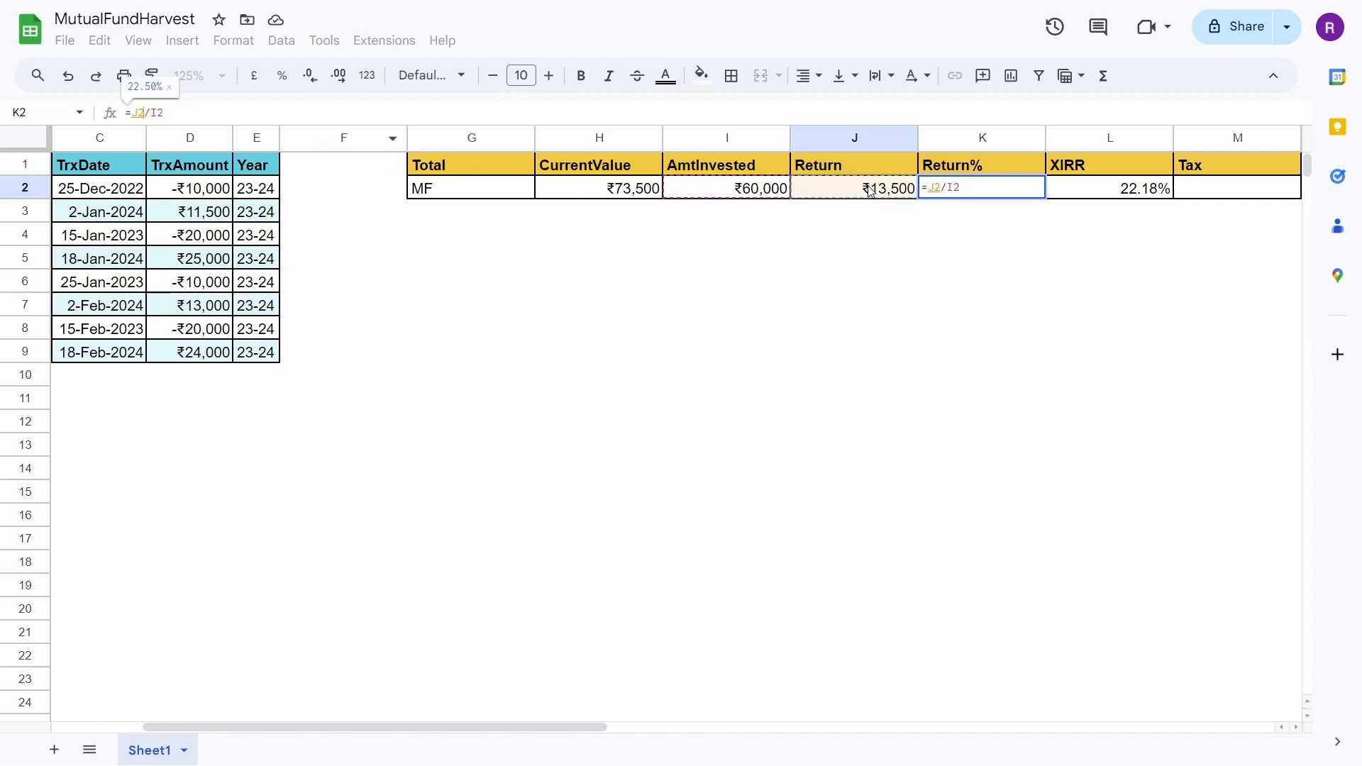
key(Return)
key(Up)
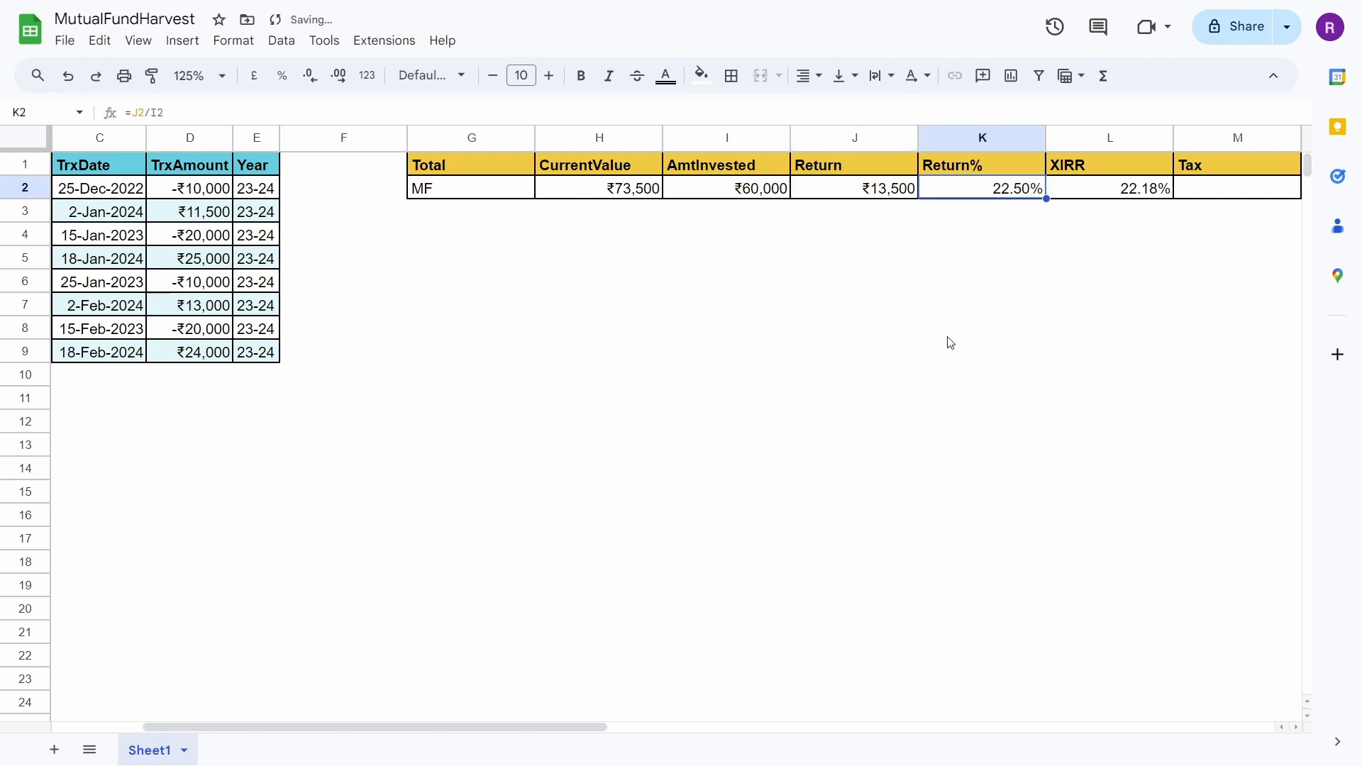
Fit the widths of the summary columns G through M to their contents
click(467, 137)
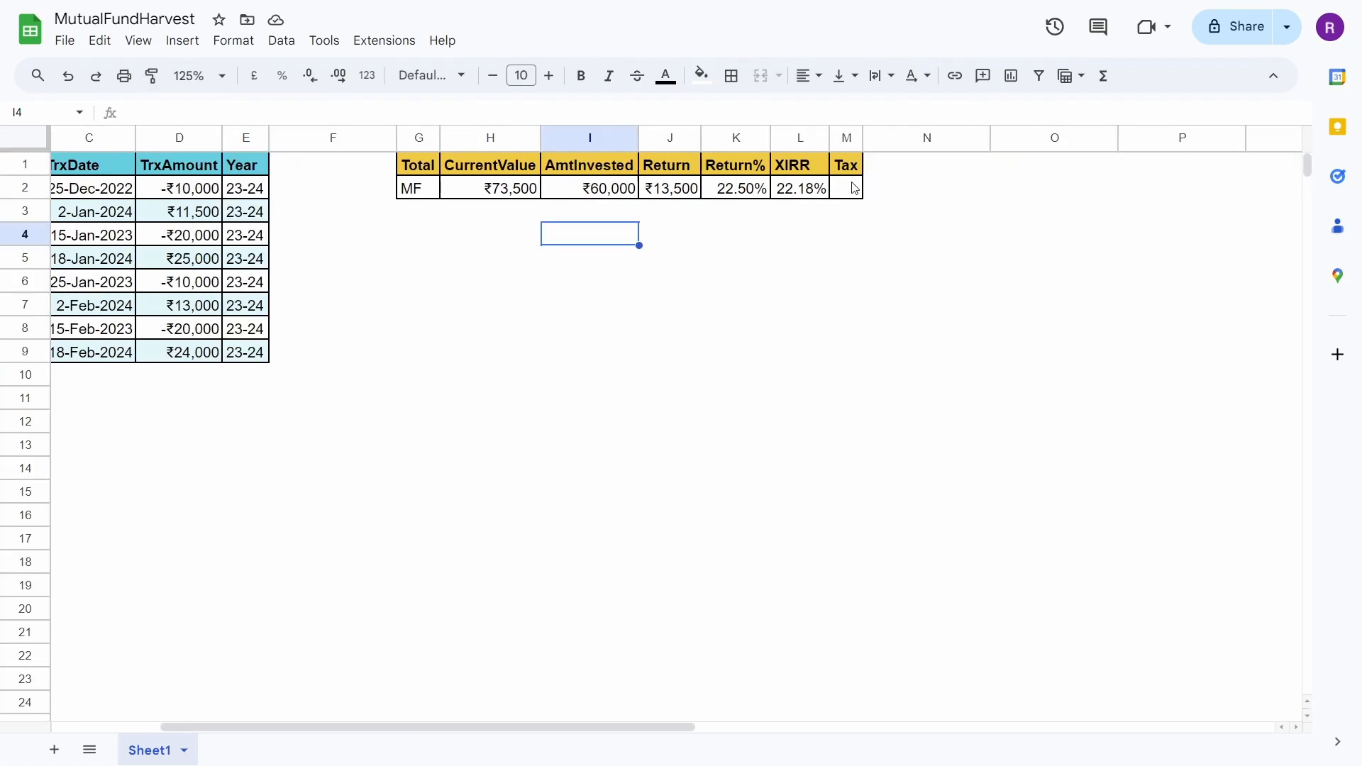
Start an IF formula in the Tax cell M2 with the condition J2>100000 on the Return amount
click(855, 189)
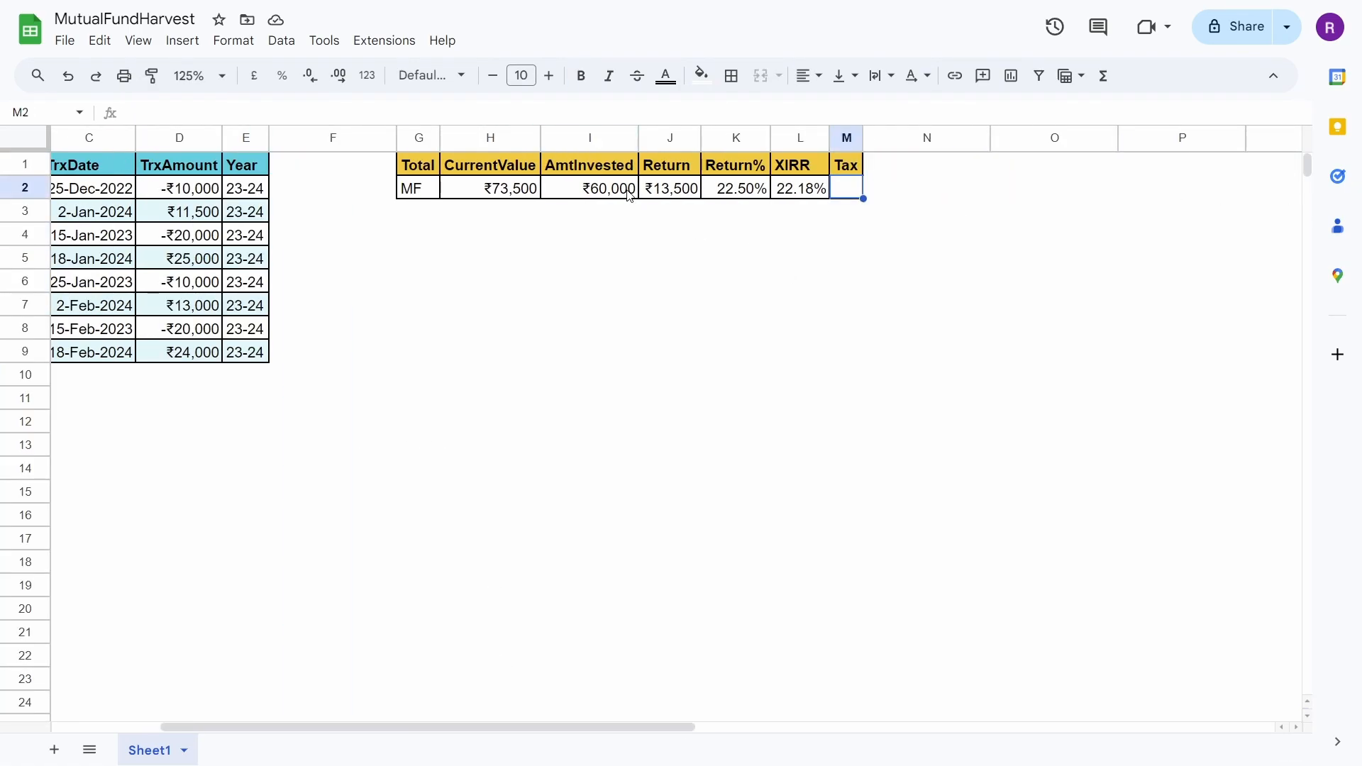
click(667, 192)
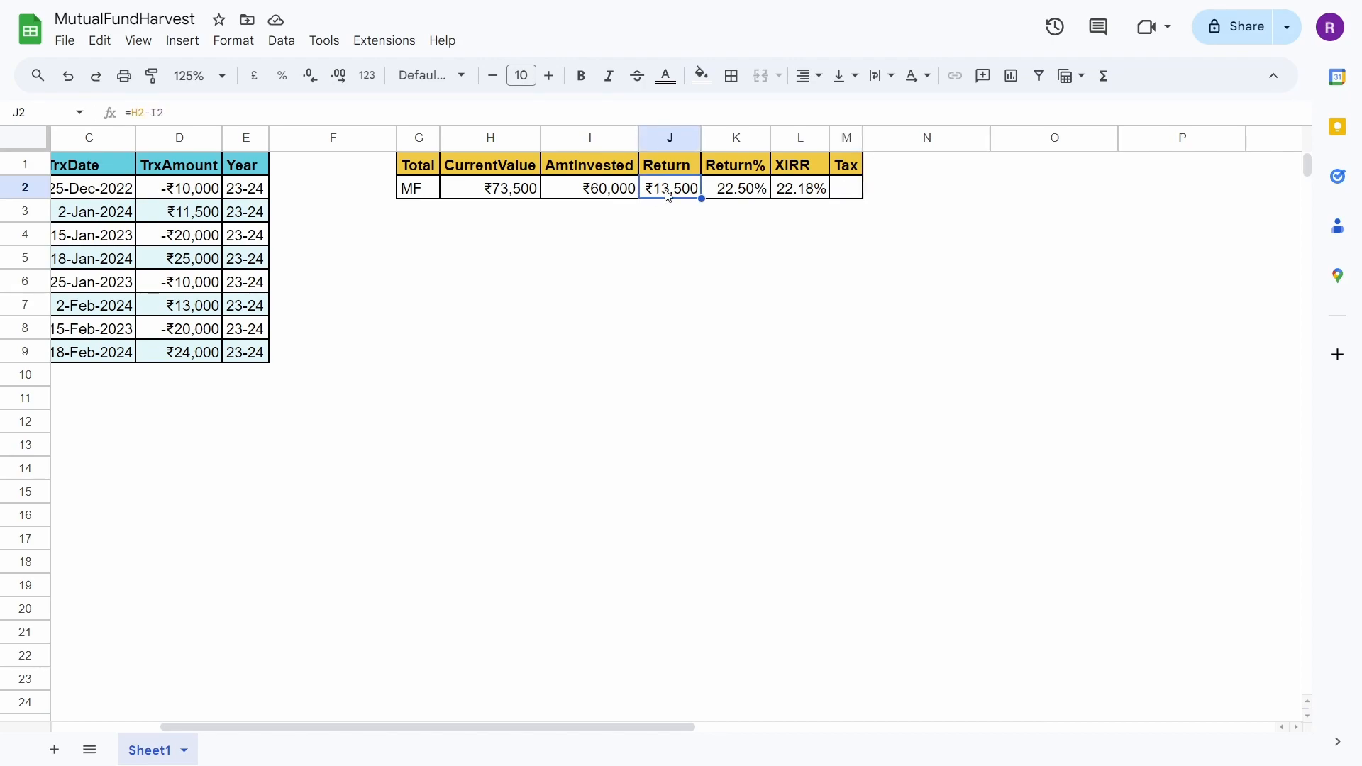
click(846, 188)
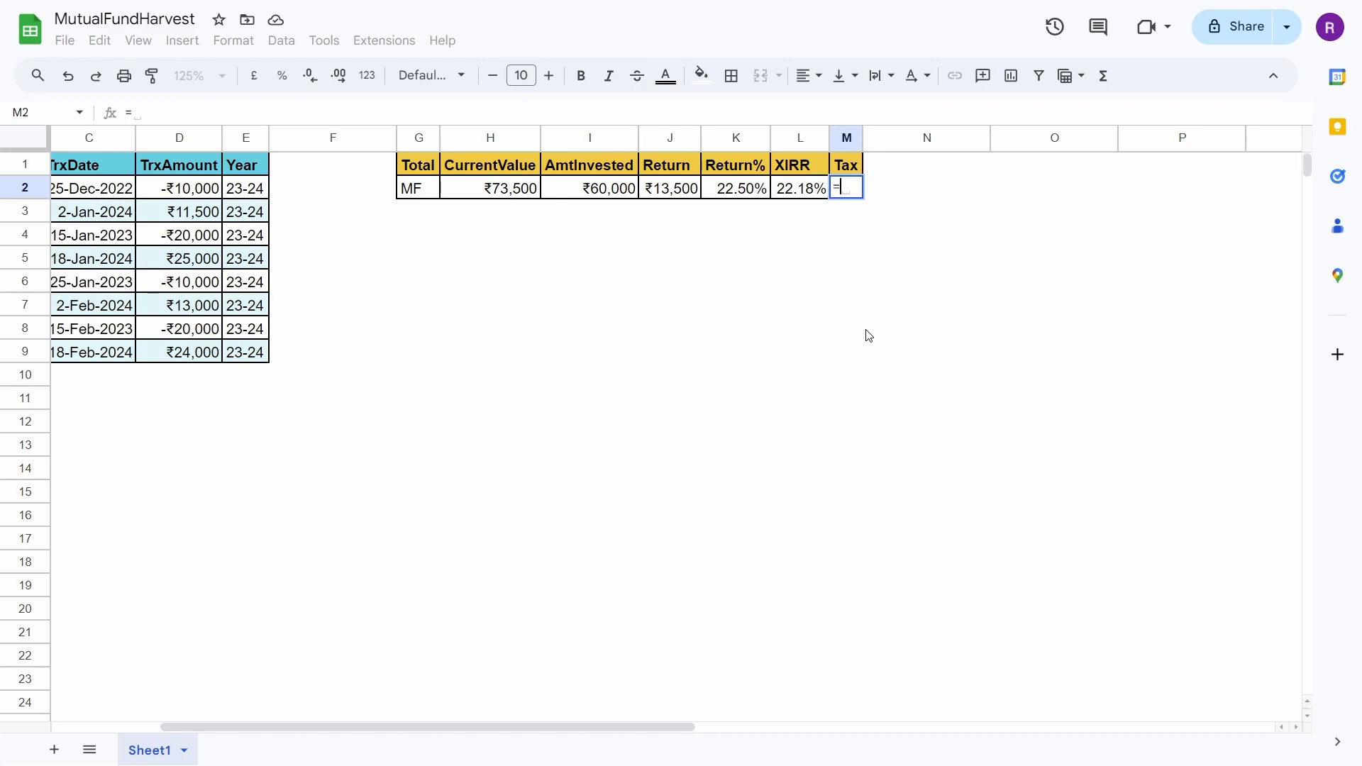
text(=if)
key(Tab)
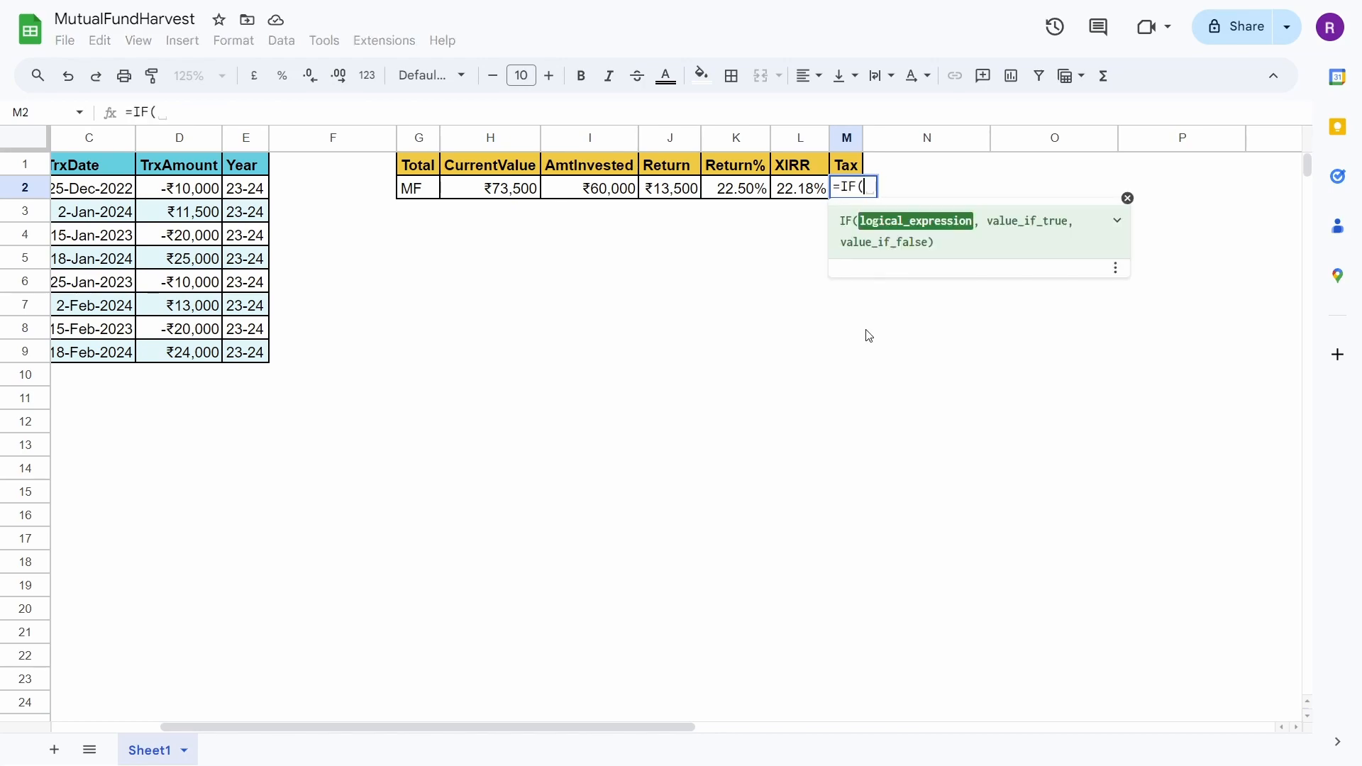
click(671, 195)
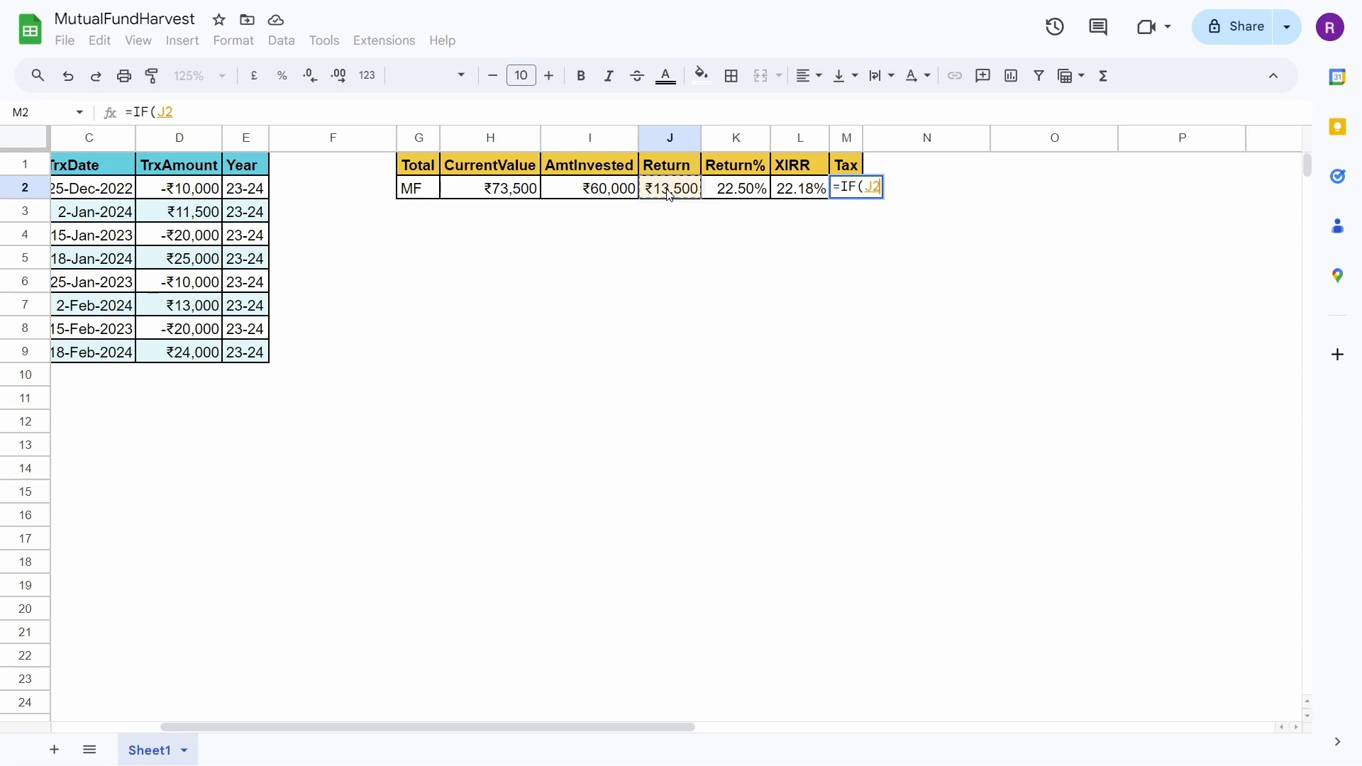
text(>1)
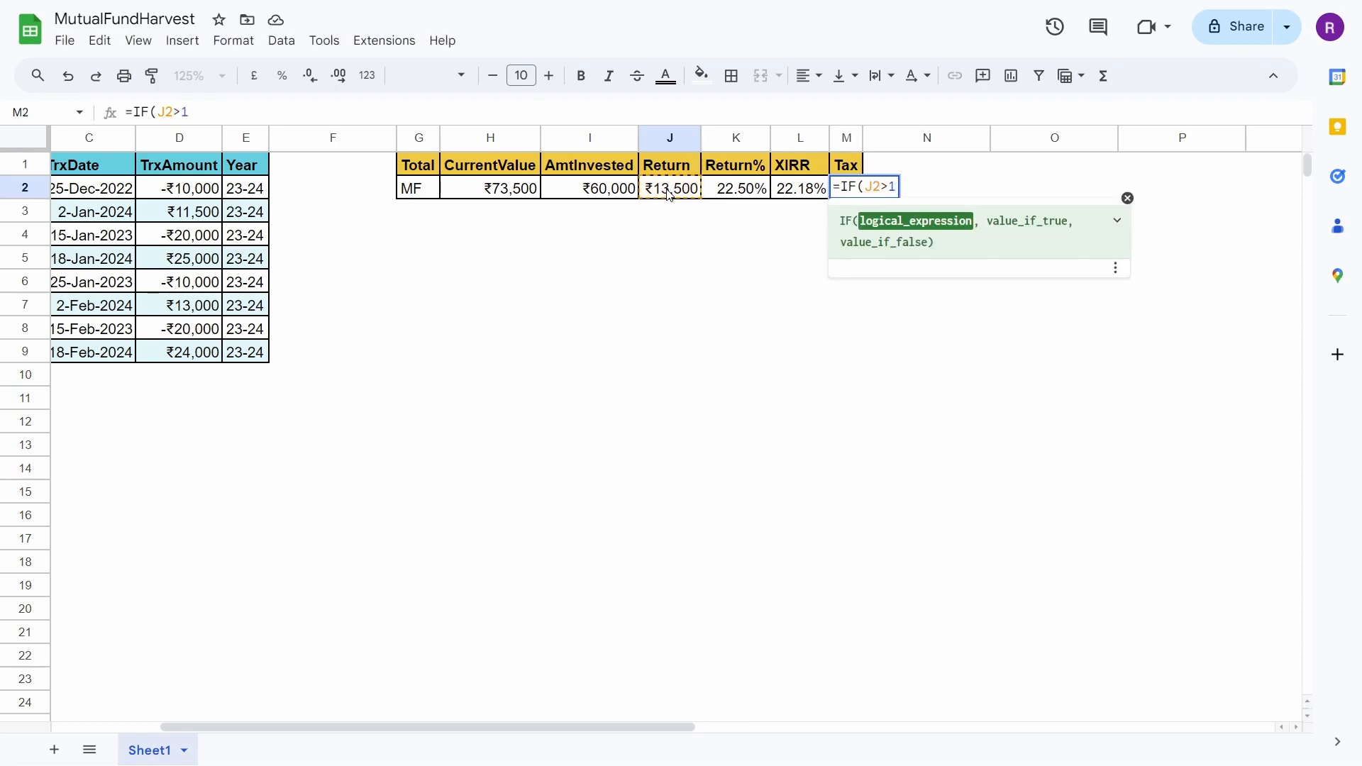
text(5000)
key(BackSpace)
key(BackSpace)
key(BackSpace)
key(BackSpace)
text(00000, )
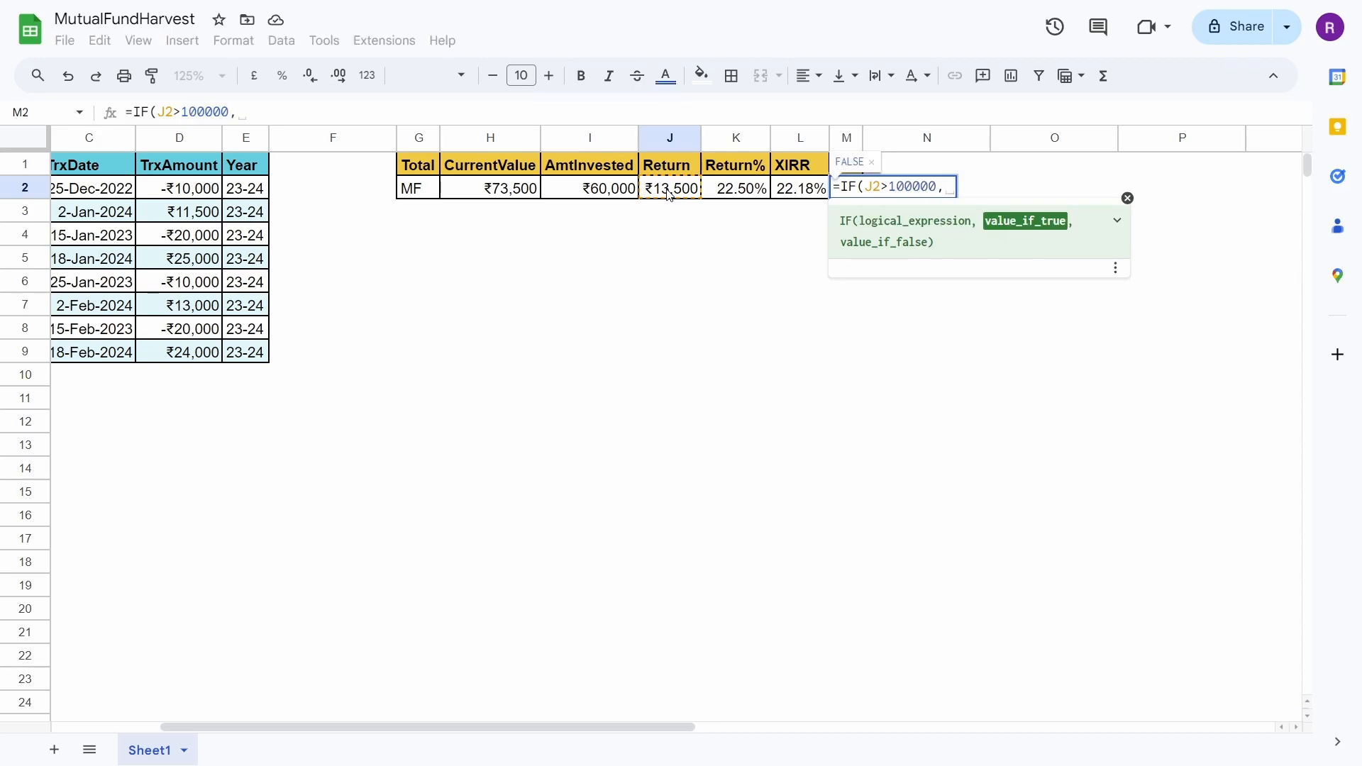
Complete M2's IF formula with (J2-100000)*.1 as the true value and 0 as the false value
text(()
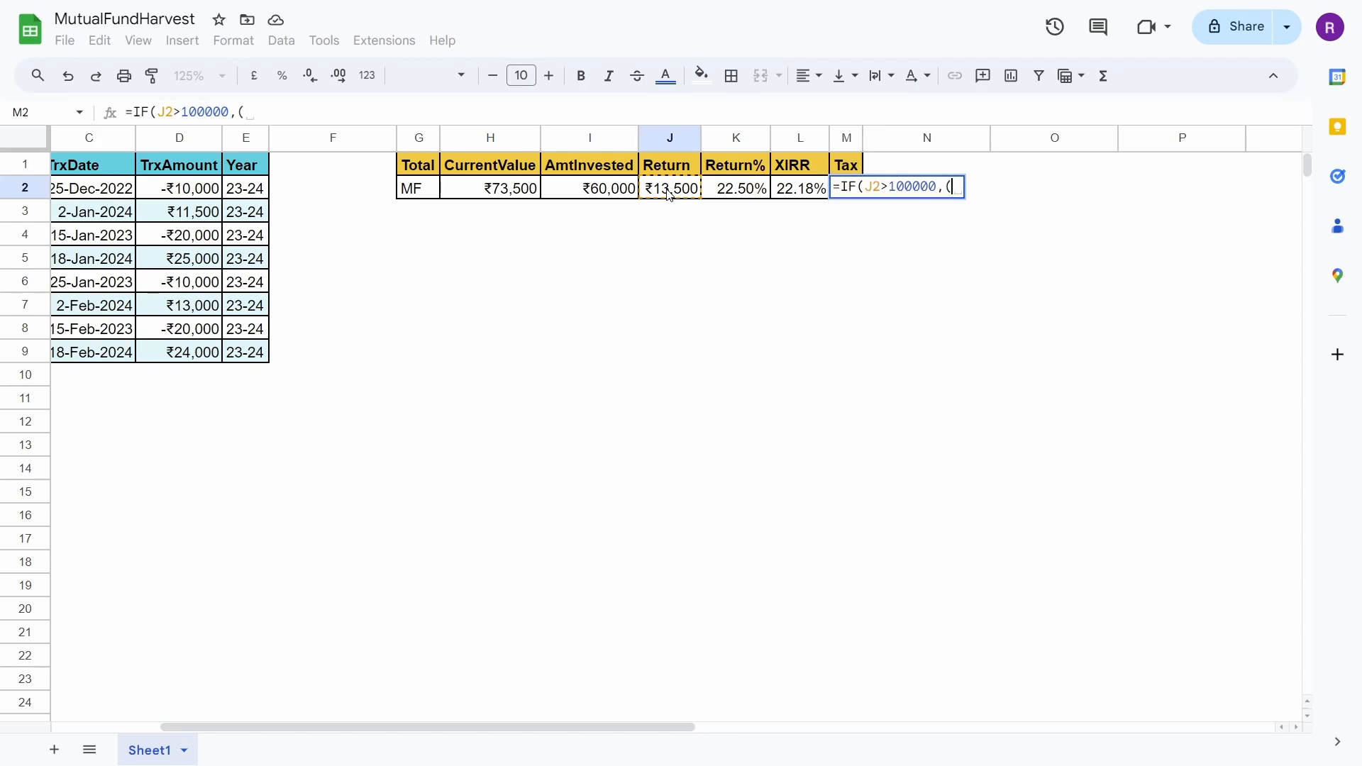
click(670, 191)
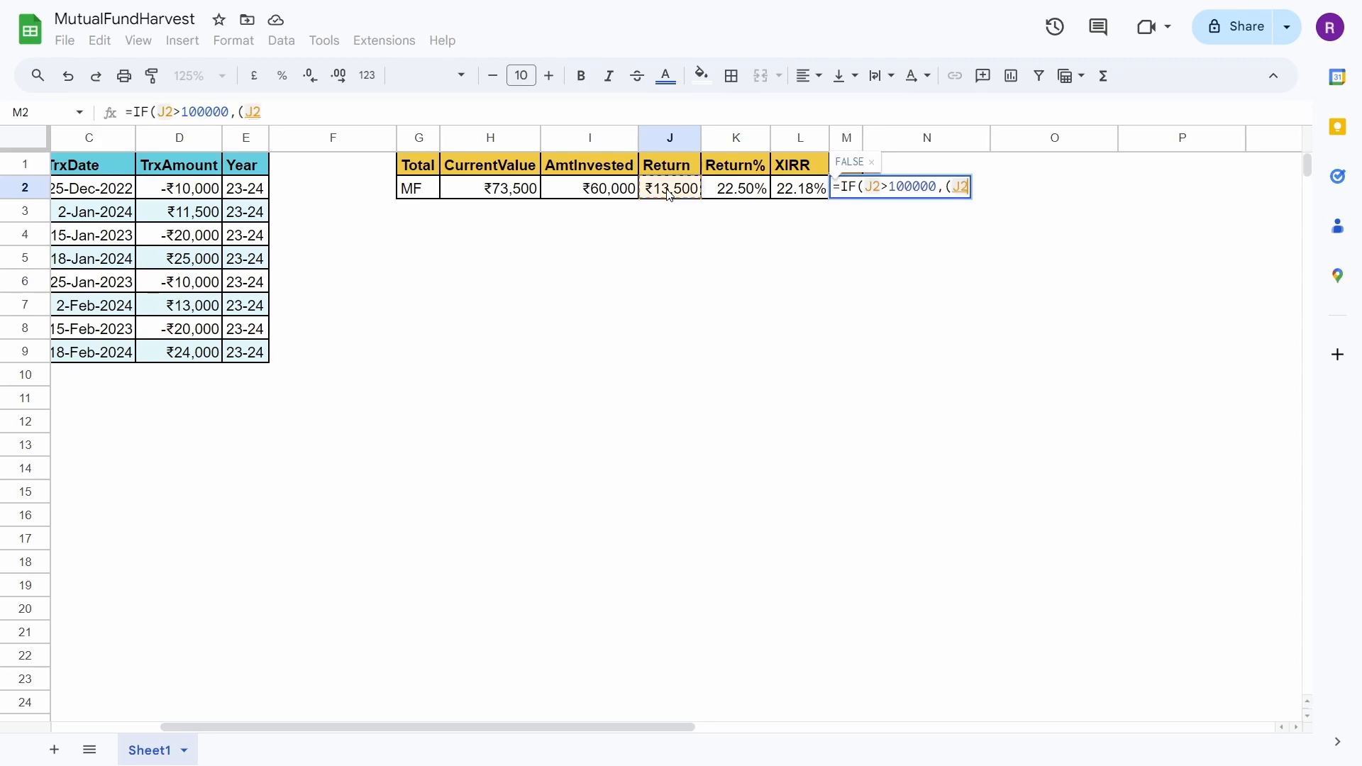
text(-)
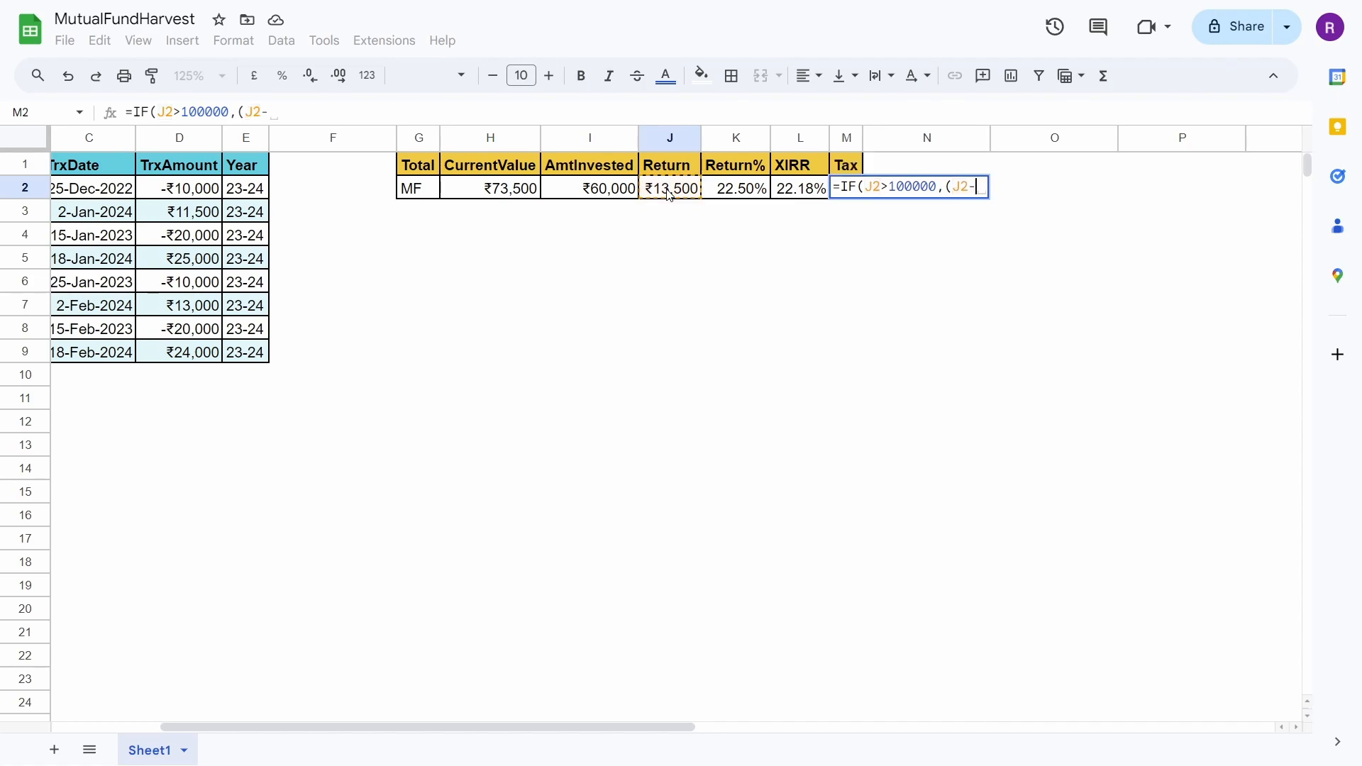
text(1000)
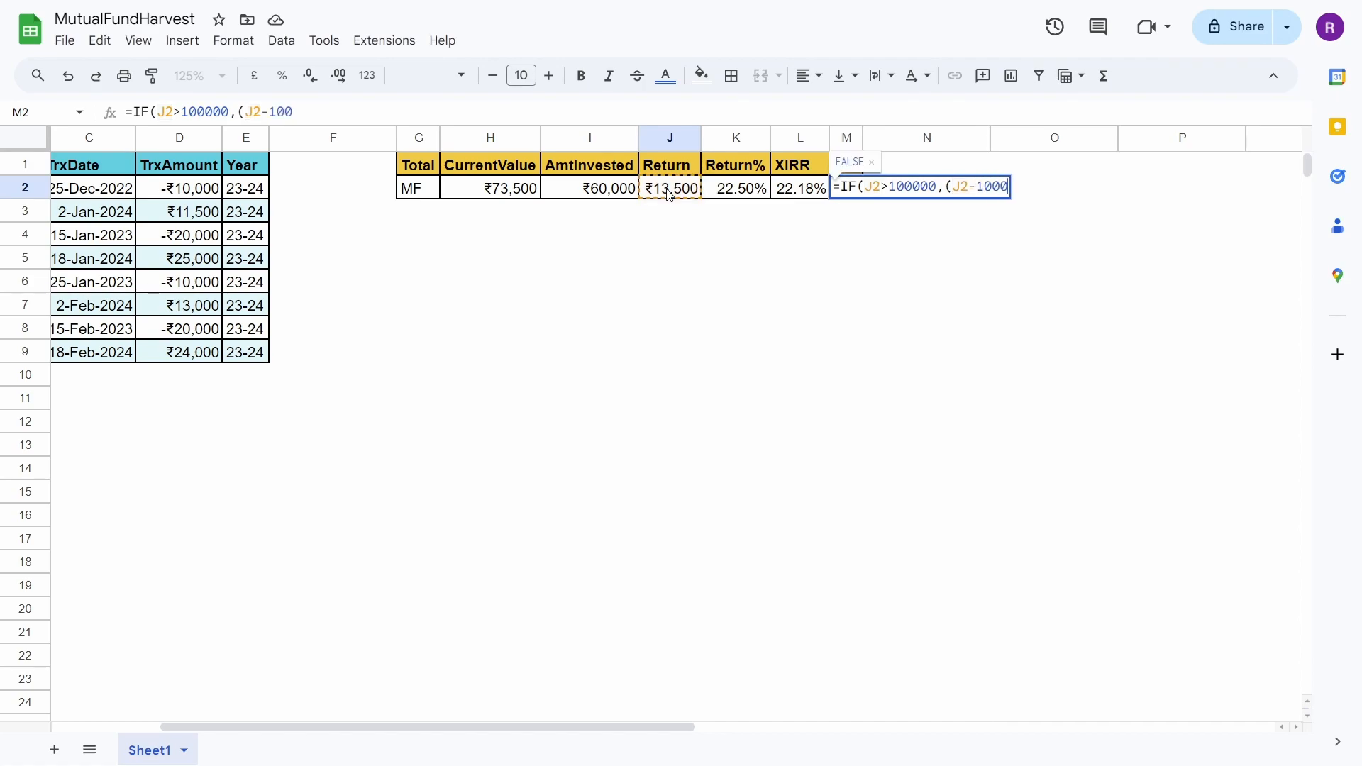
text(00)
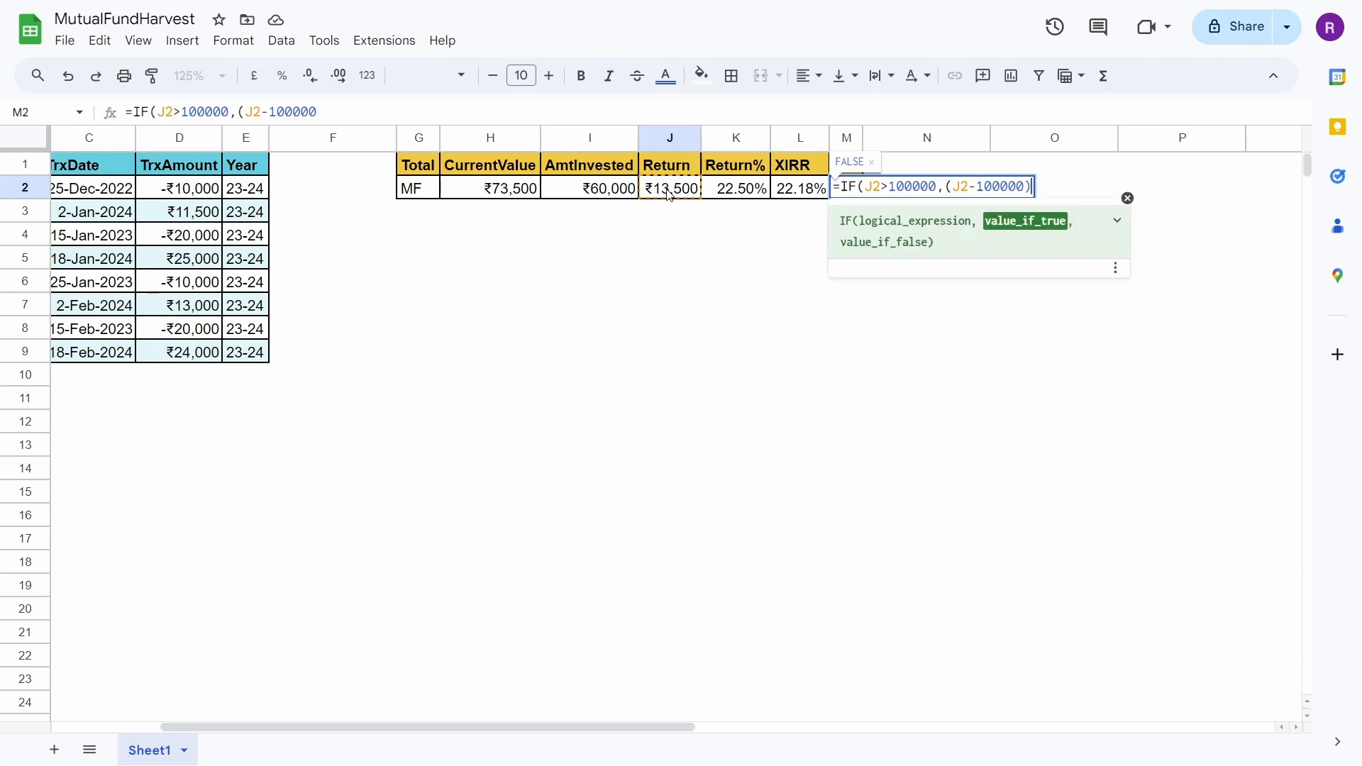
text()*.1,)
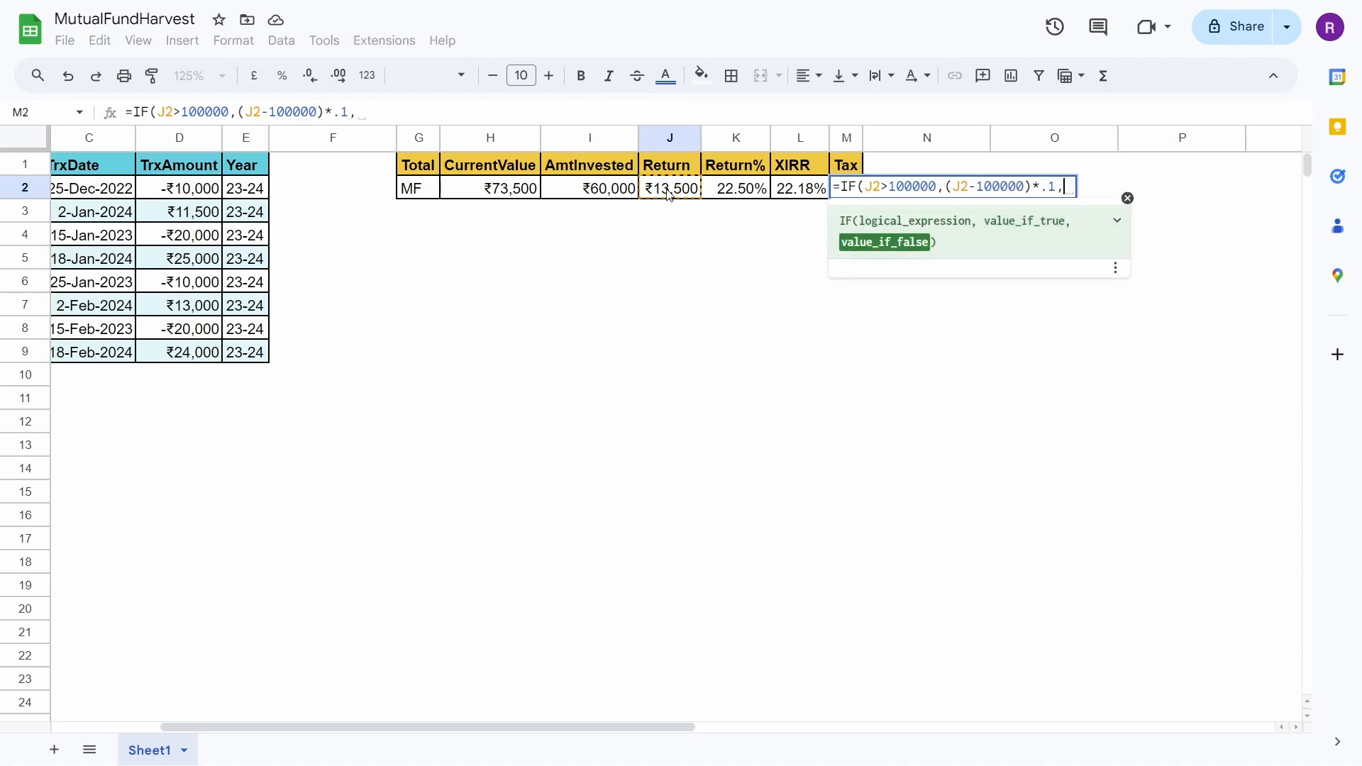
text(0))
key(Return)
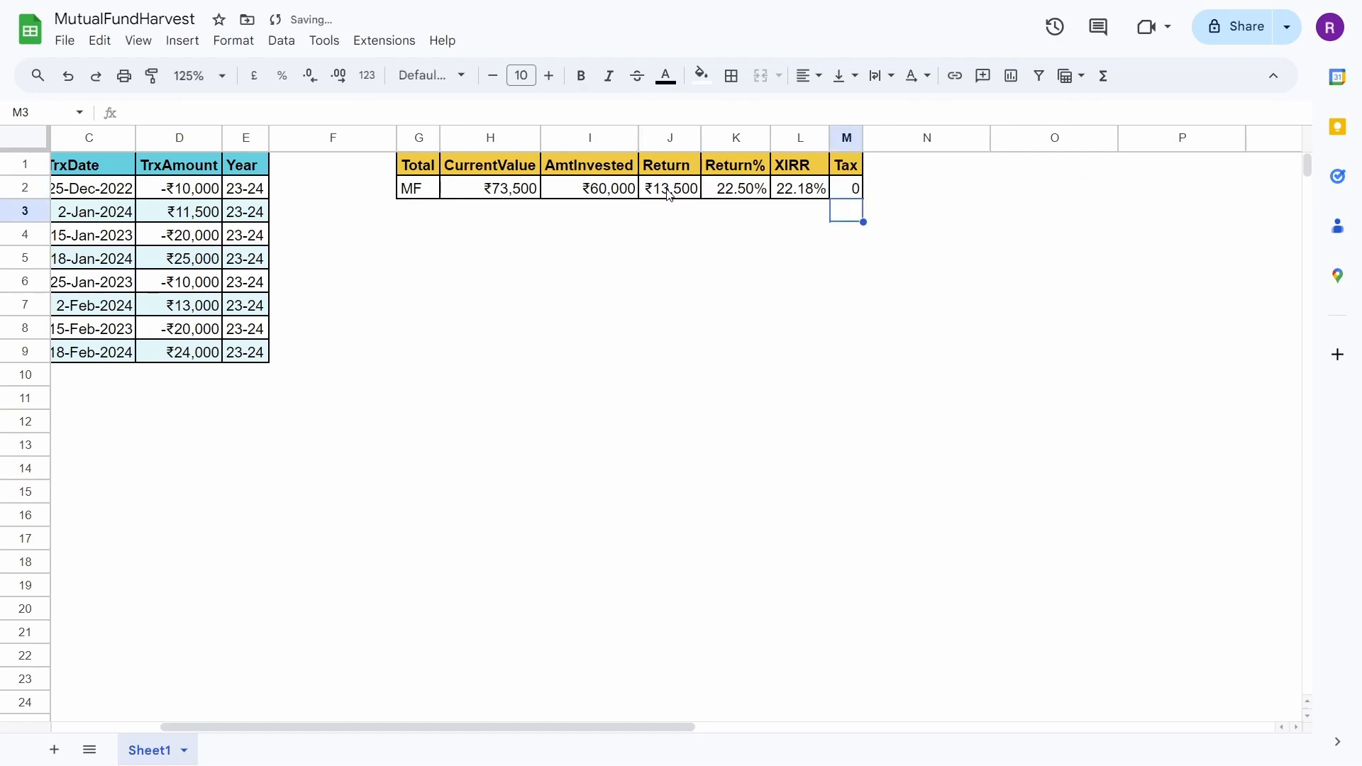
Examine the condition, the true value and the false value in the Tax cell M2's IF formula
key(Up)
click(374, 112)
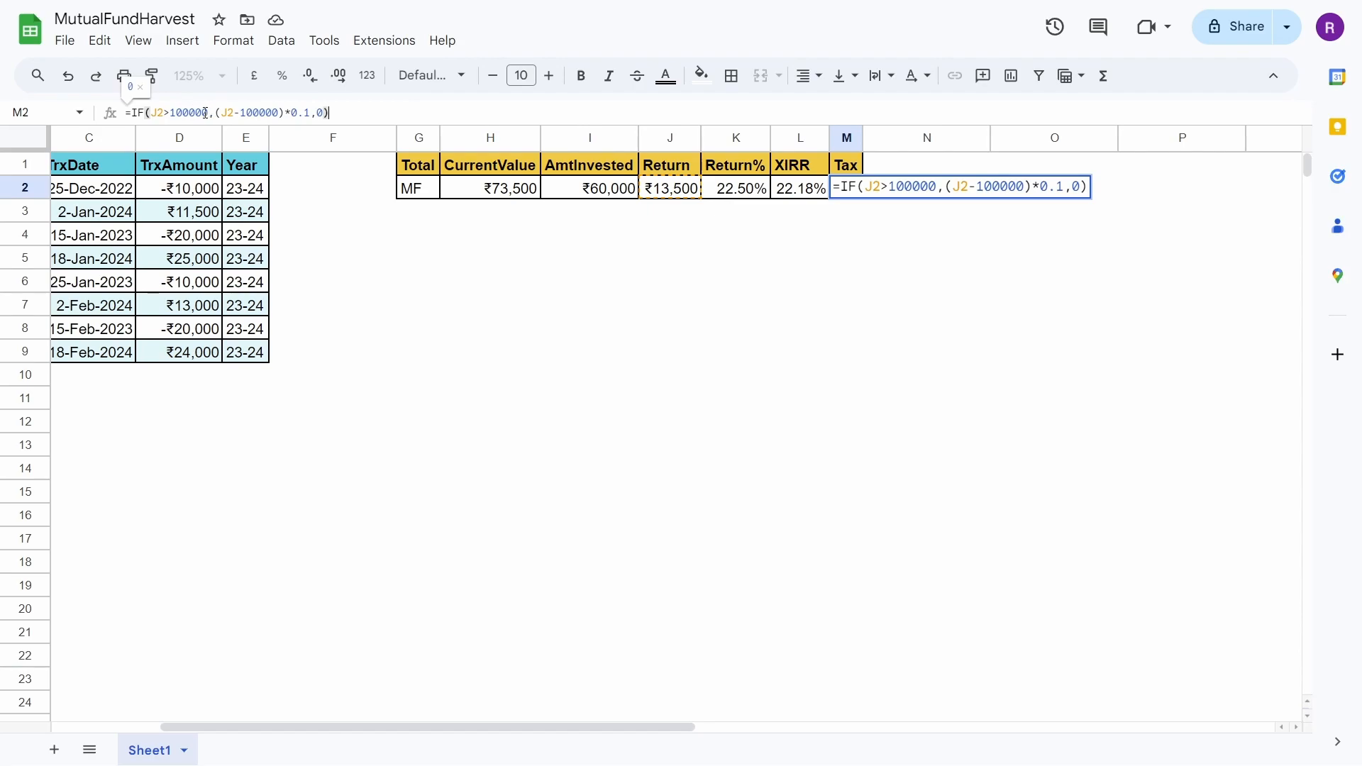
drag(211, 113, 150, 112)
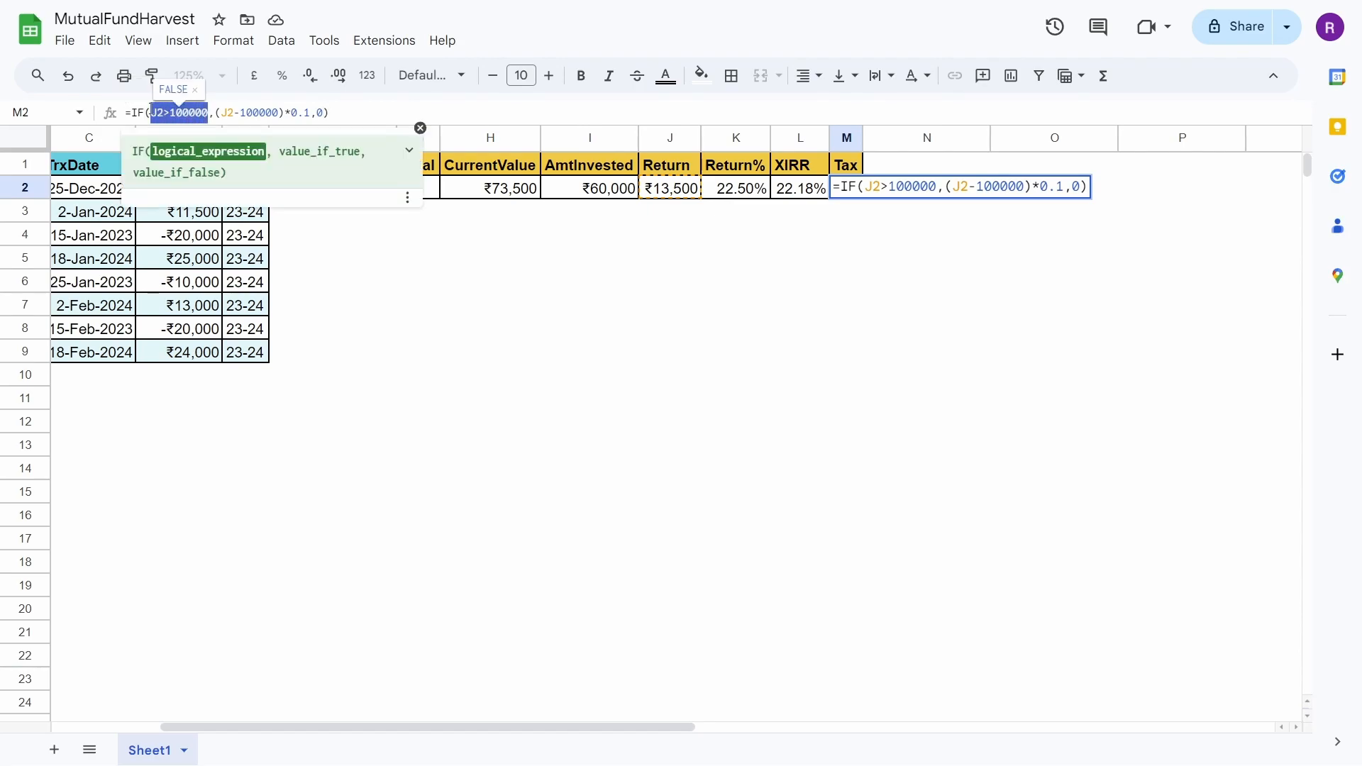
click(204, 112)
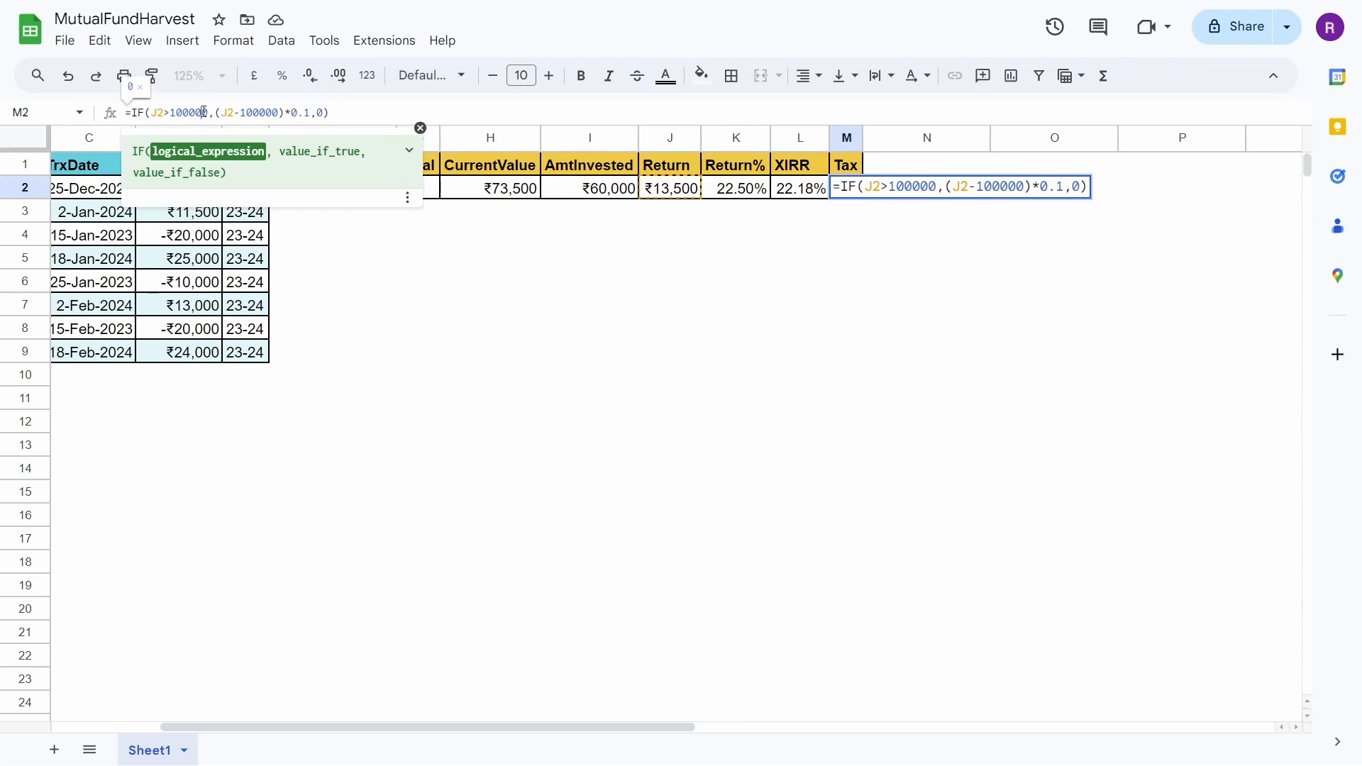
double_click(320, 114)
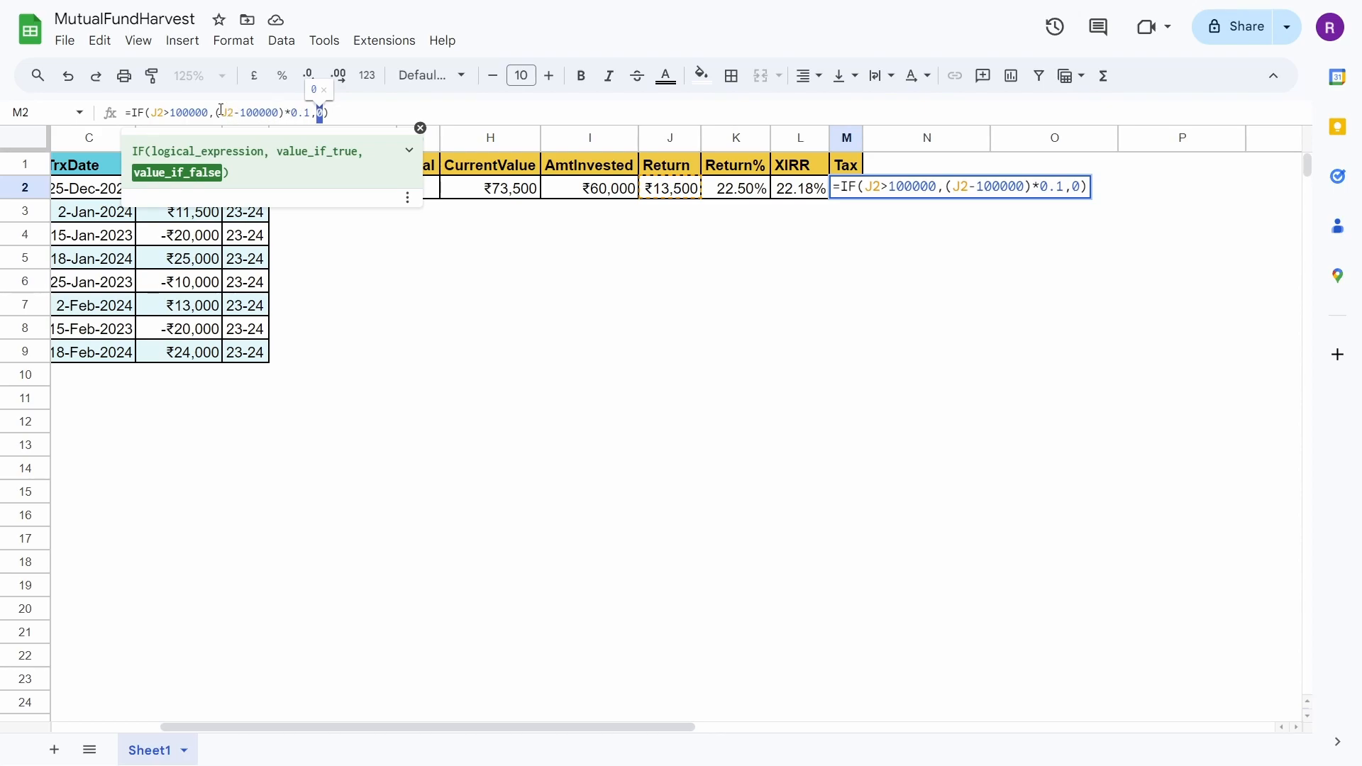
drag(216, 113, 286, 116)
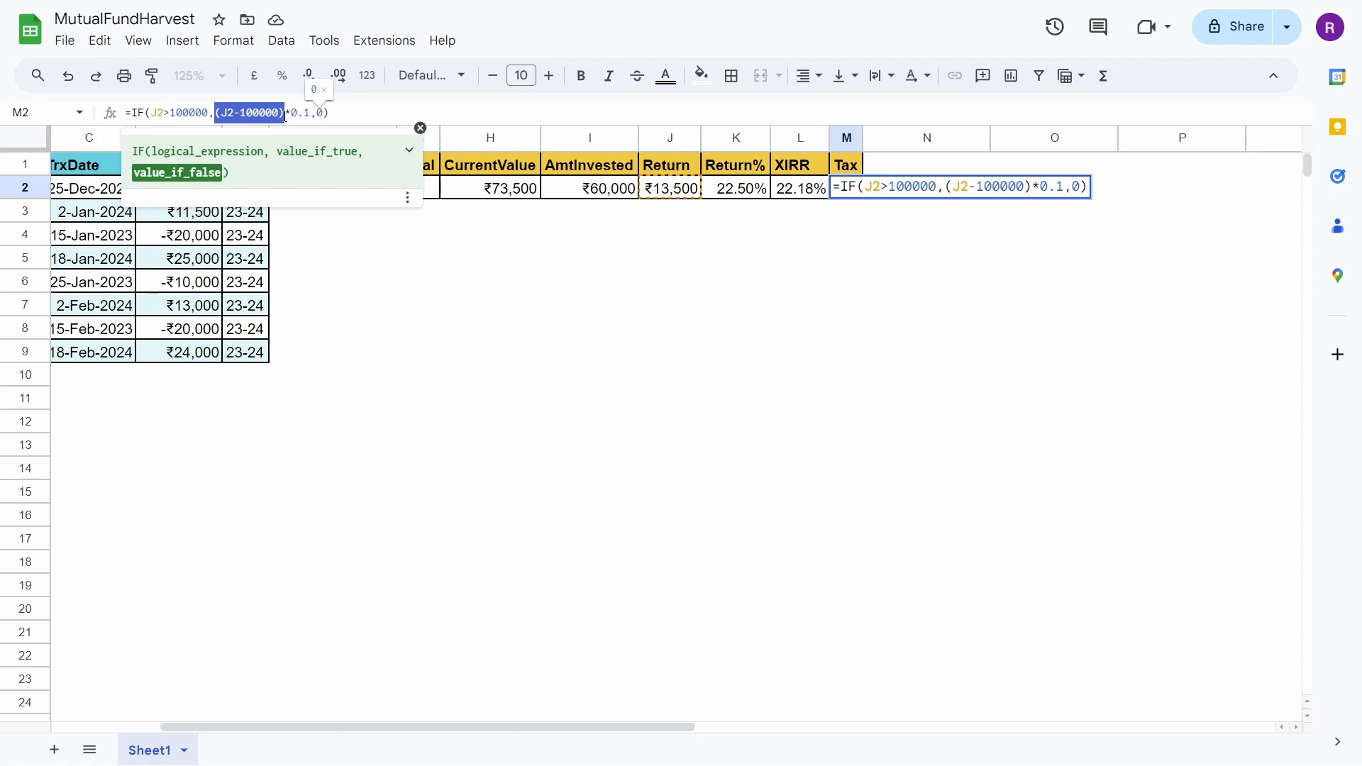
drag(288, 113, 217, 113)
click(217, 114)
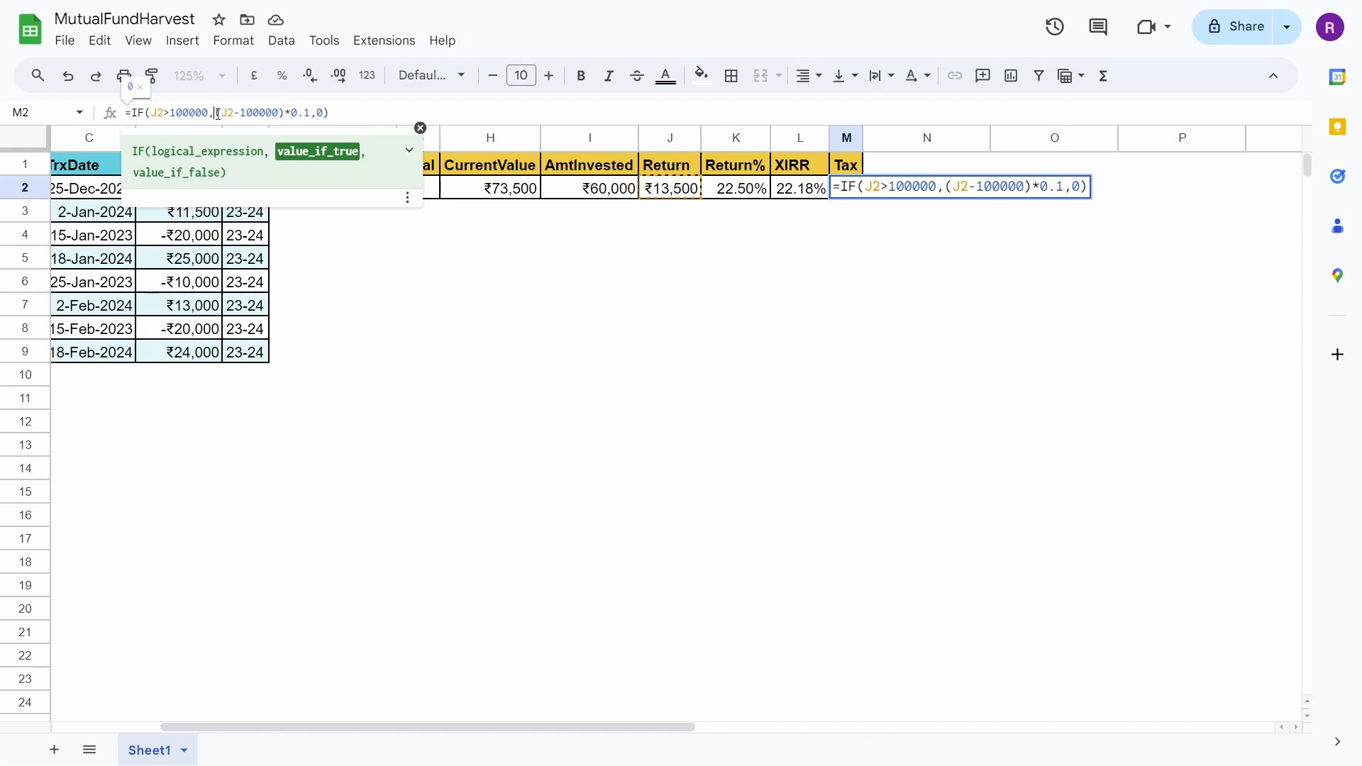
drag(310, 112, 284, 111)
click(358, 112)
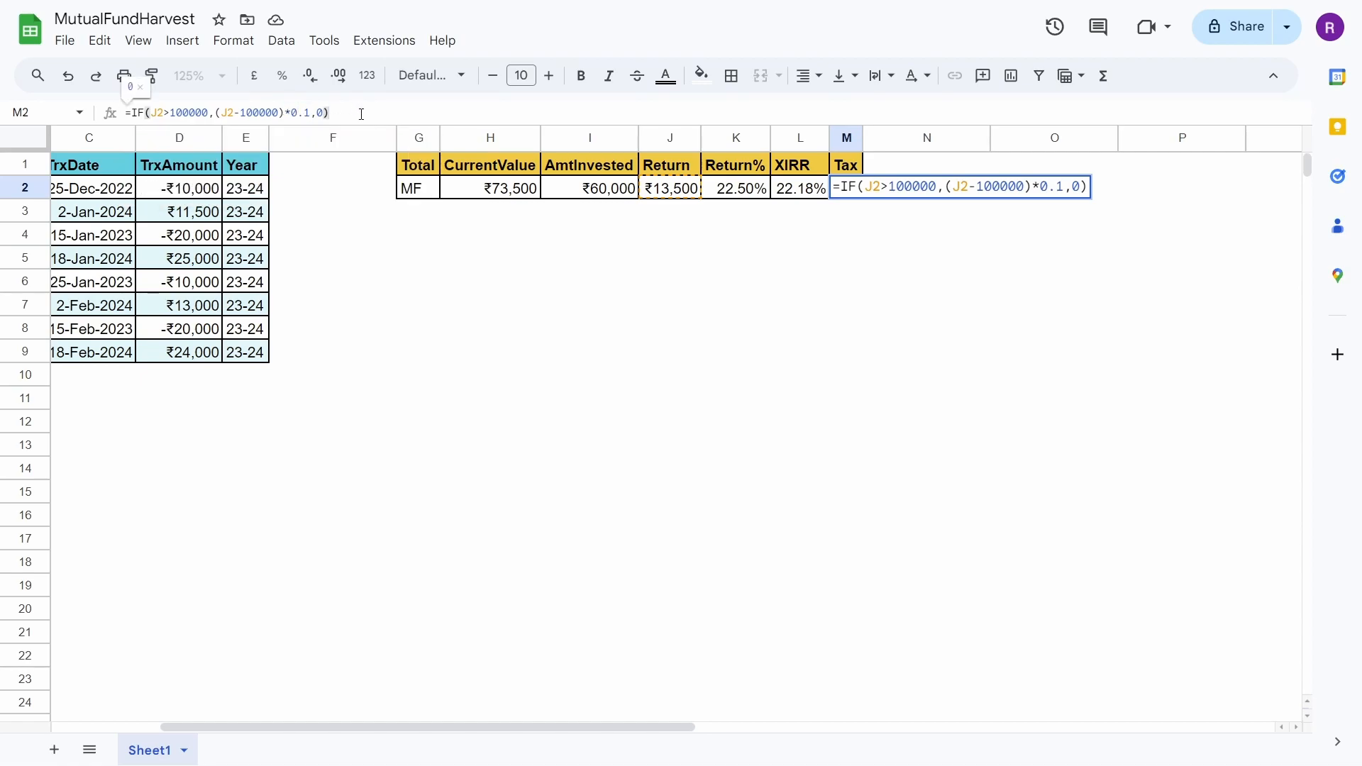
key(Return)
List the distinct entries of the Year column E from cell G4 with a UNIQUE formula
drag(484, 728, 416, 728)
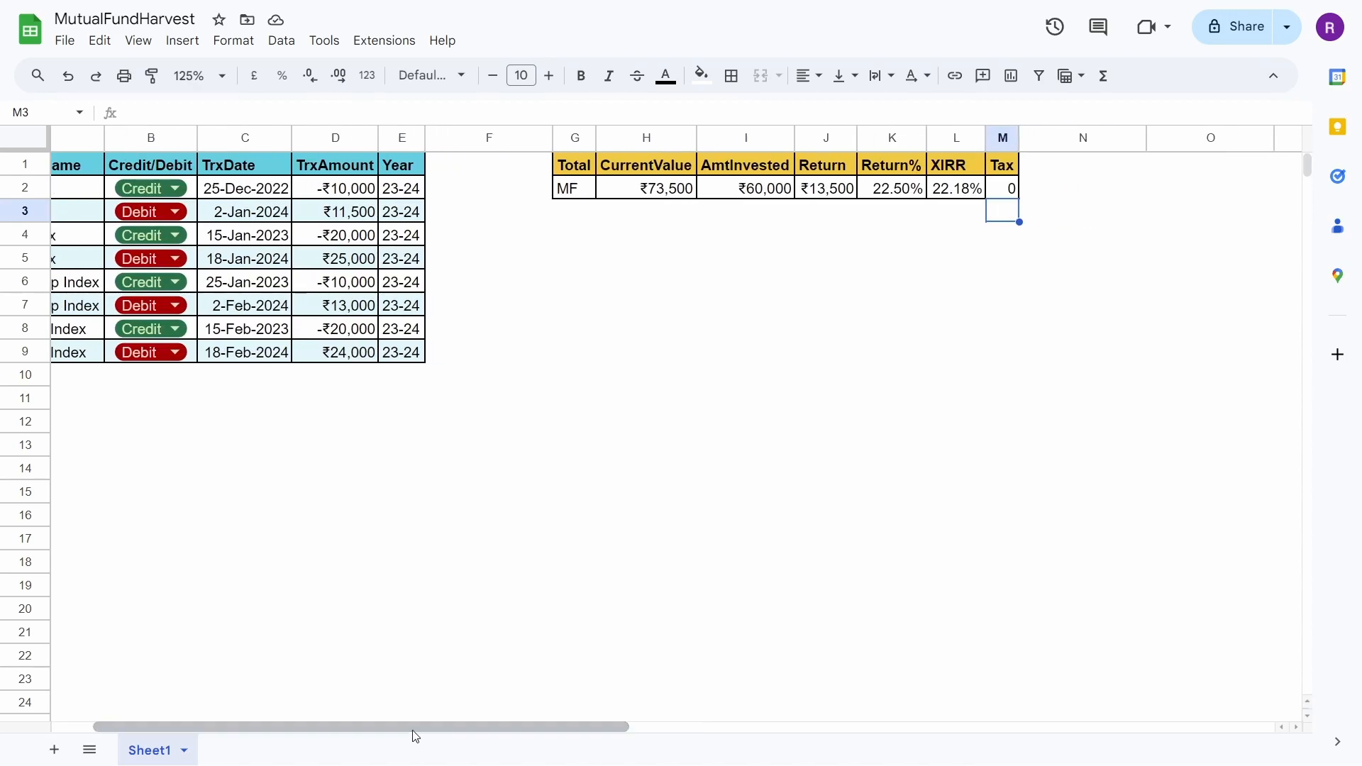
click(562, 239)
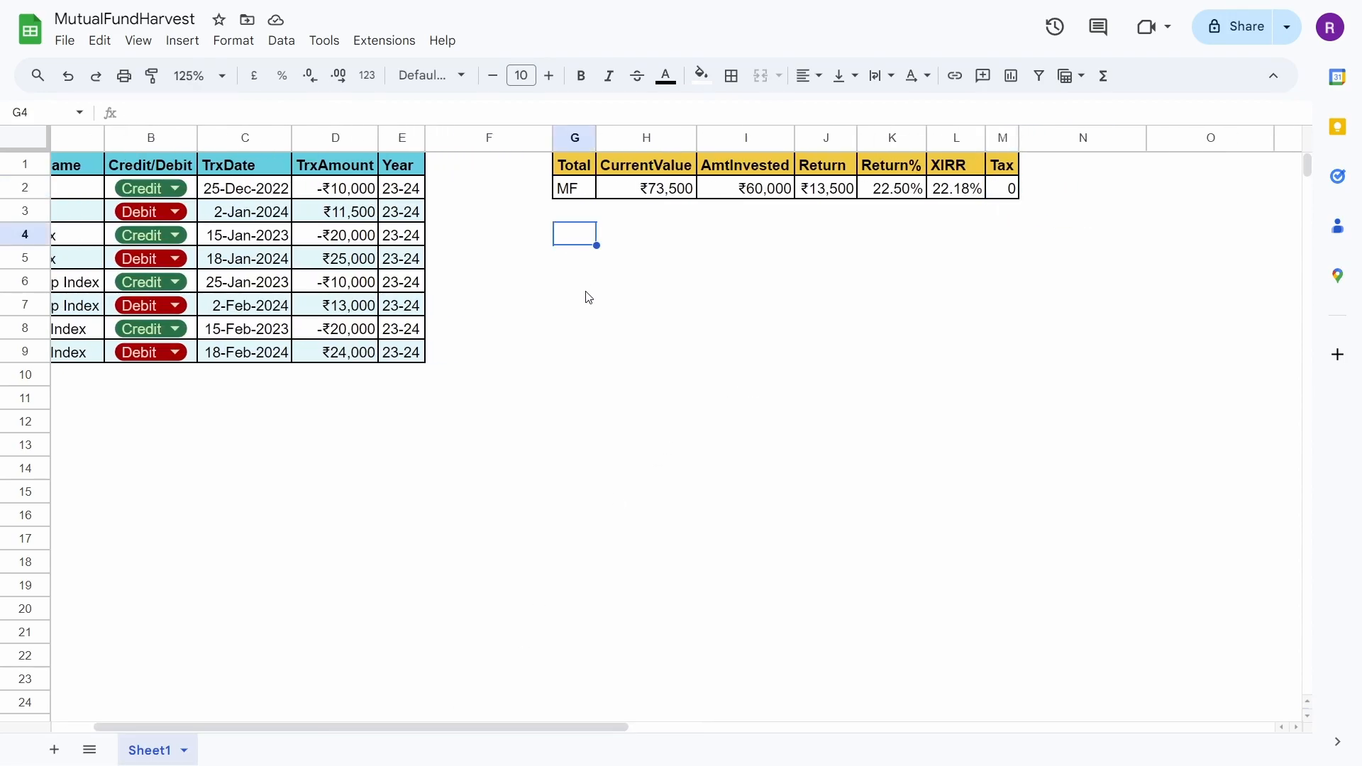
text(=UNIQUE()
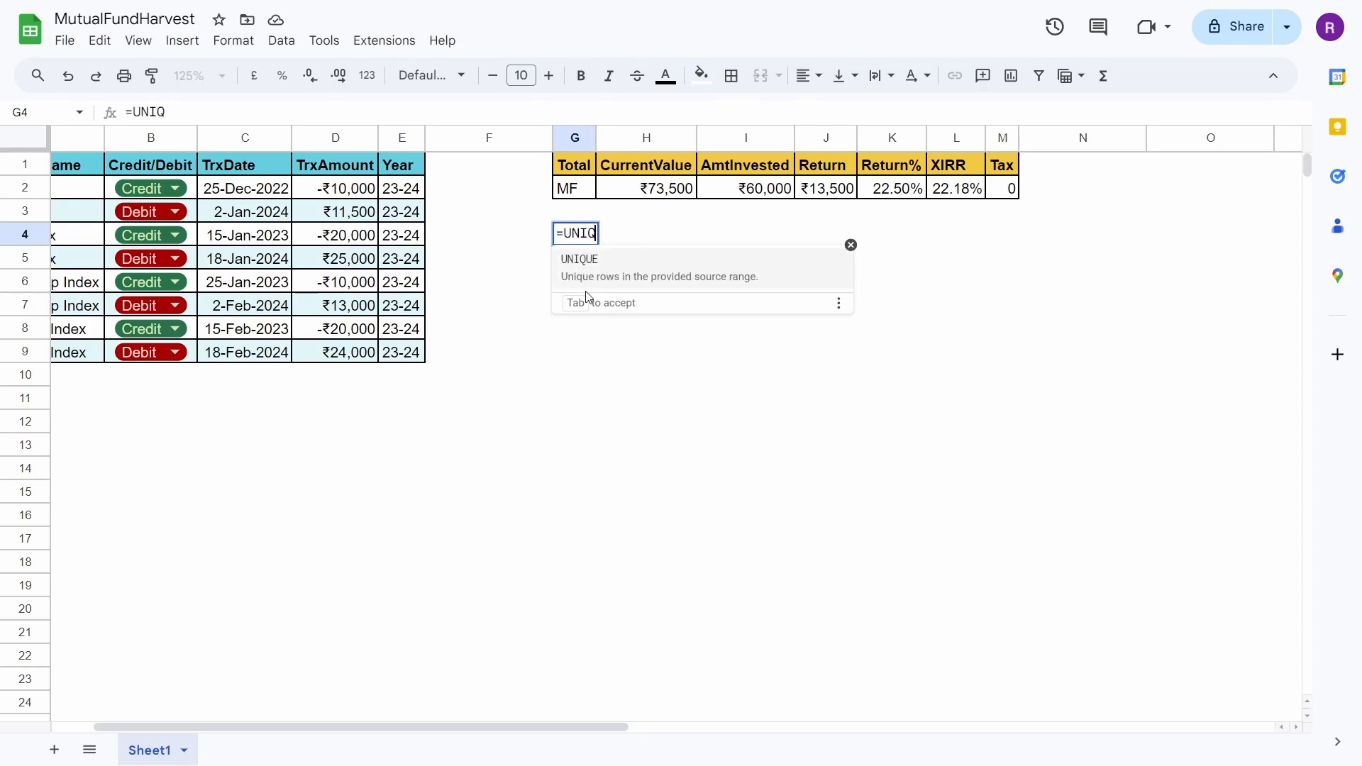
click(403, 136)
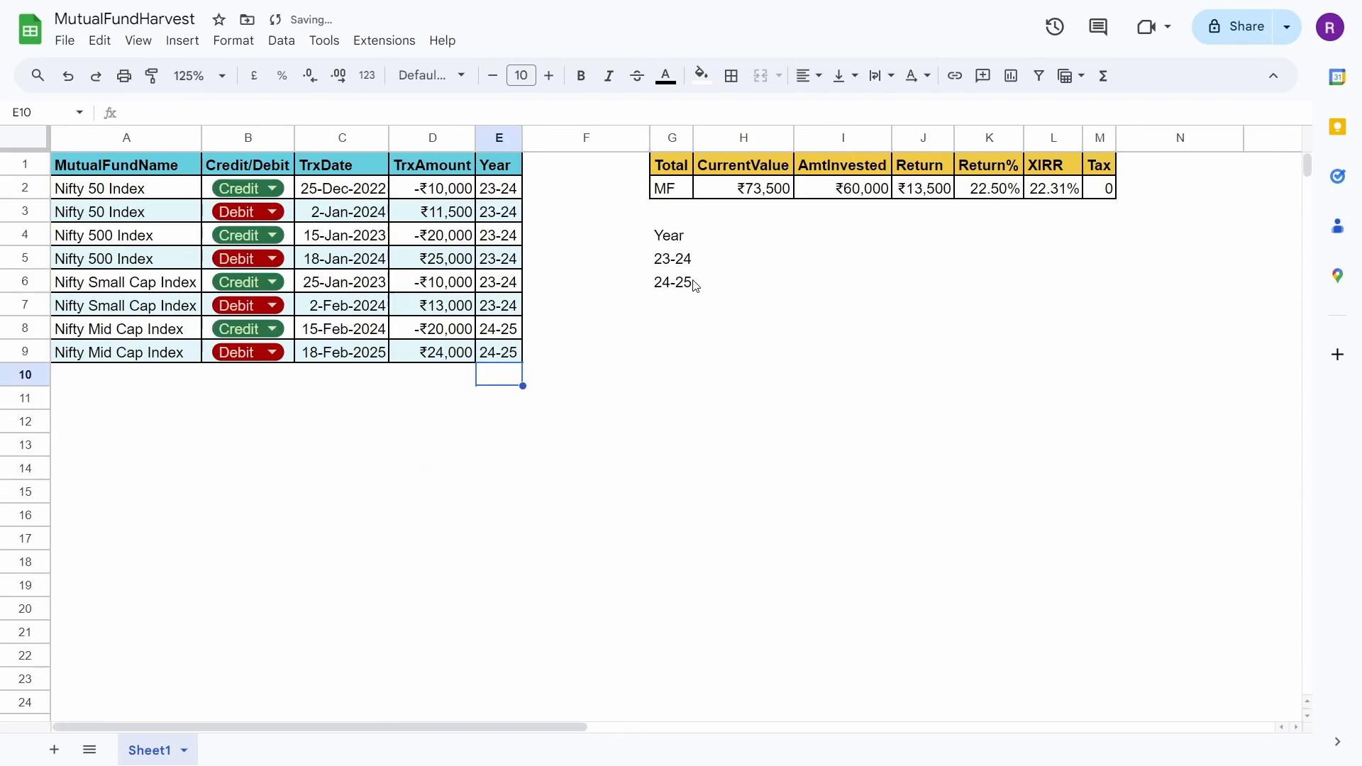
Copy the headings CurrentValue through XIRR from H1:L1 into H4:L4 as values only, without their formatting
click(744, 235)
drag(743, 164, 1038, 166)
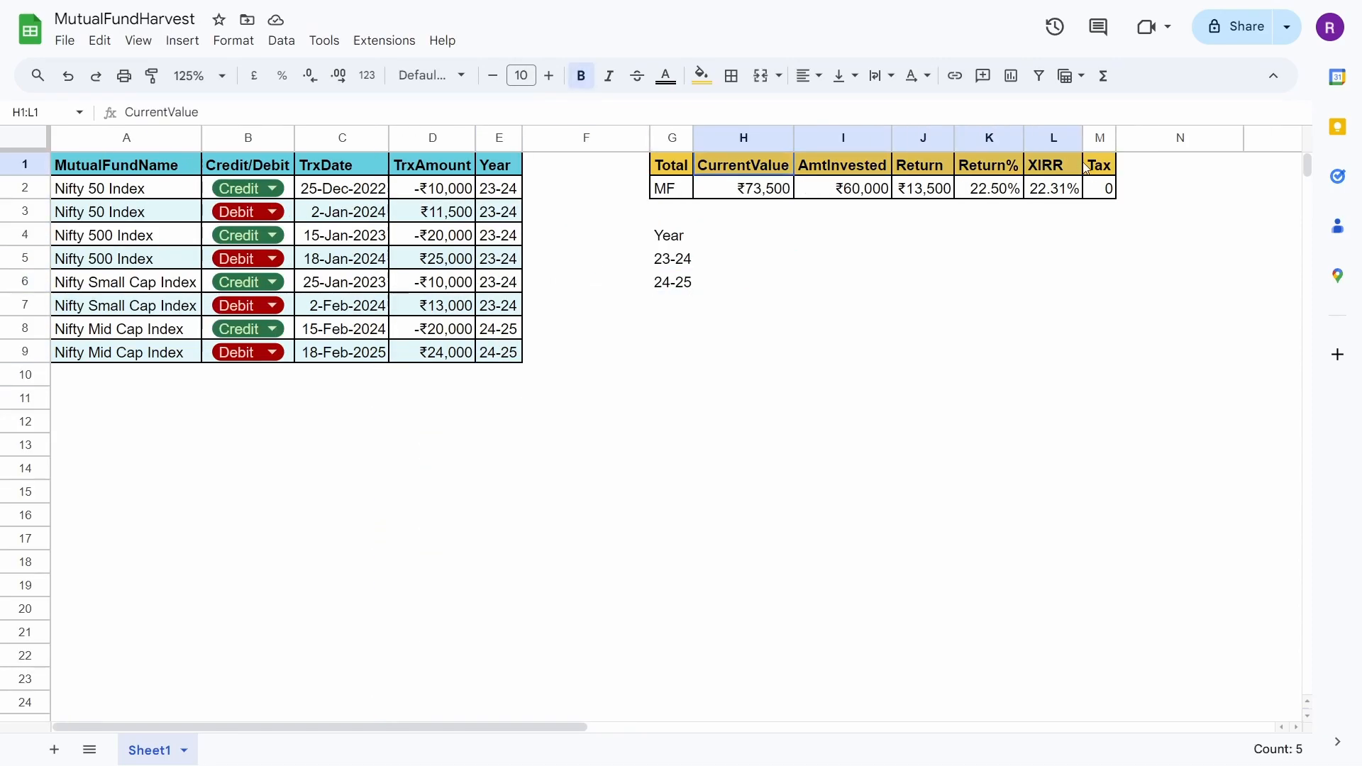
click(743, 246)
text(CurrentValue	AmtInvested	Return	Return%	XIRR)
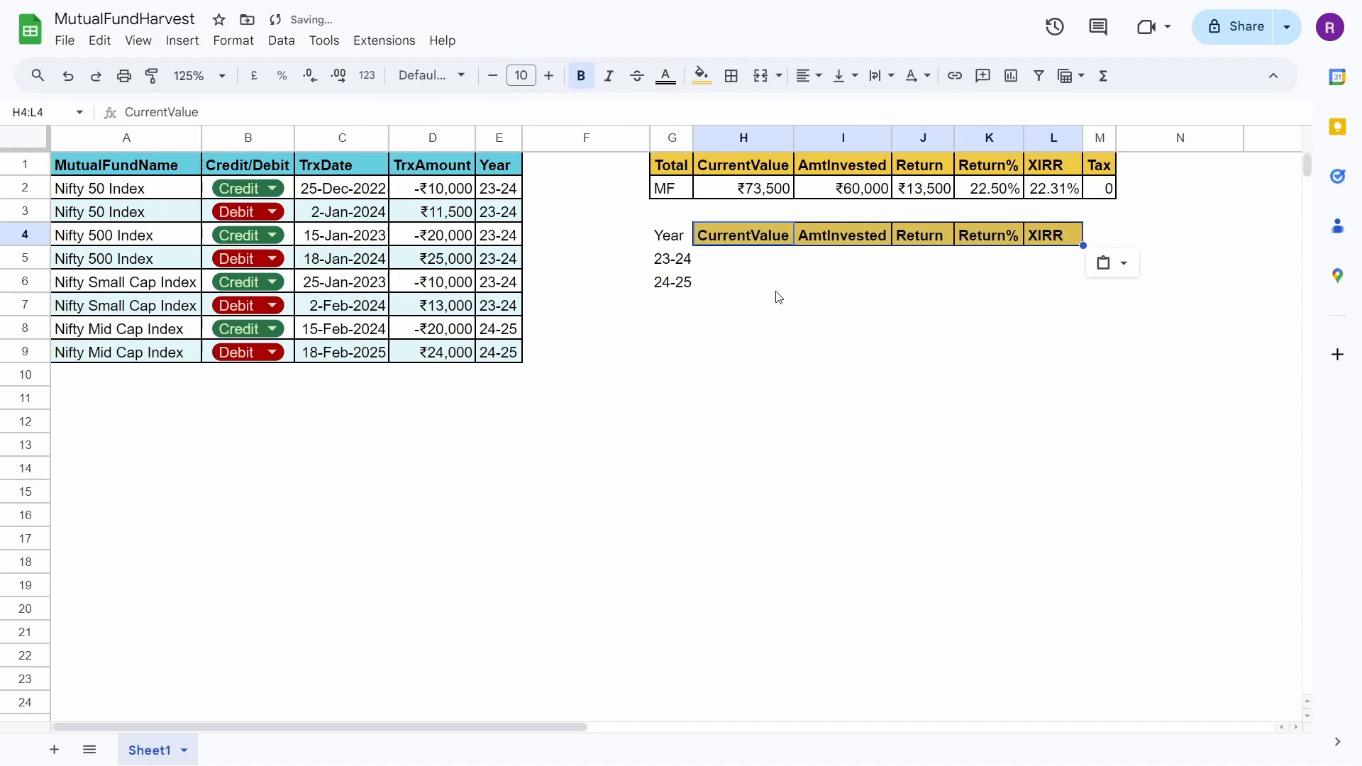
click(1114, 263)
click(1145, 302)
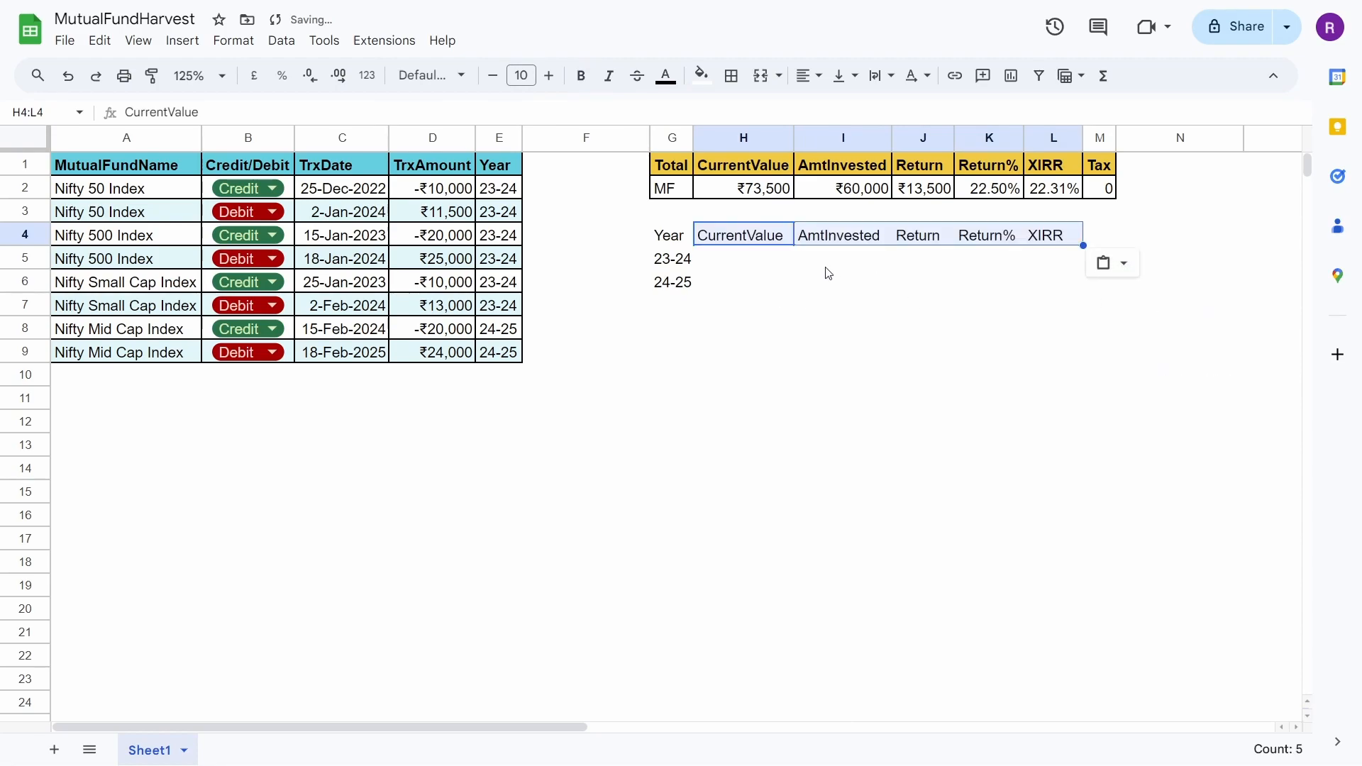
click(824, 269)
Examine the total CurrentValue formula in H2 and the 23-24 entries in the transactions' Year column
click(743, 266)
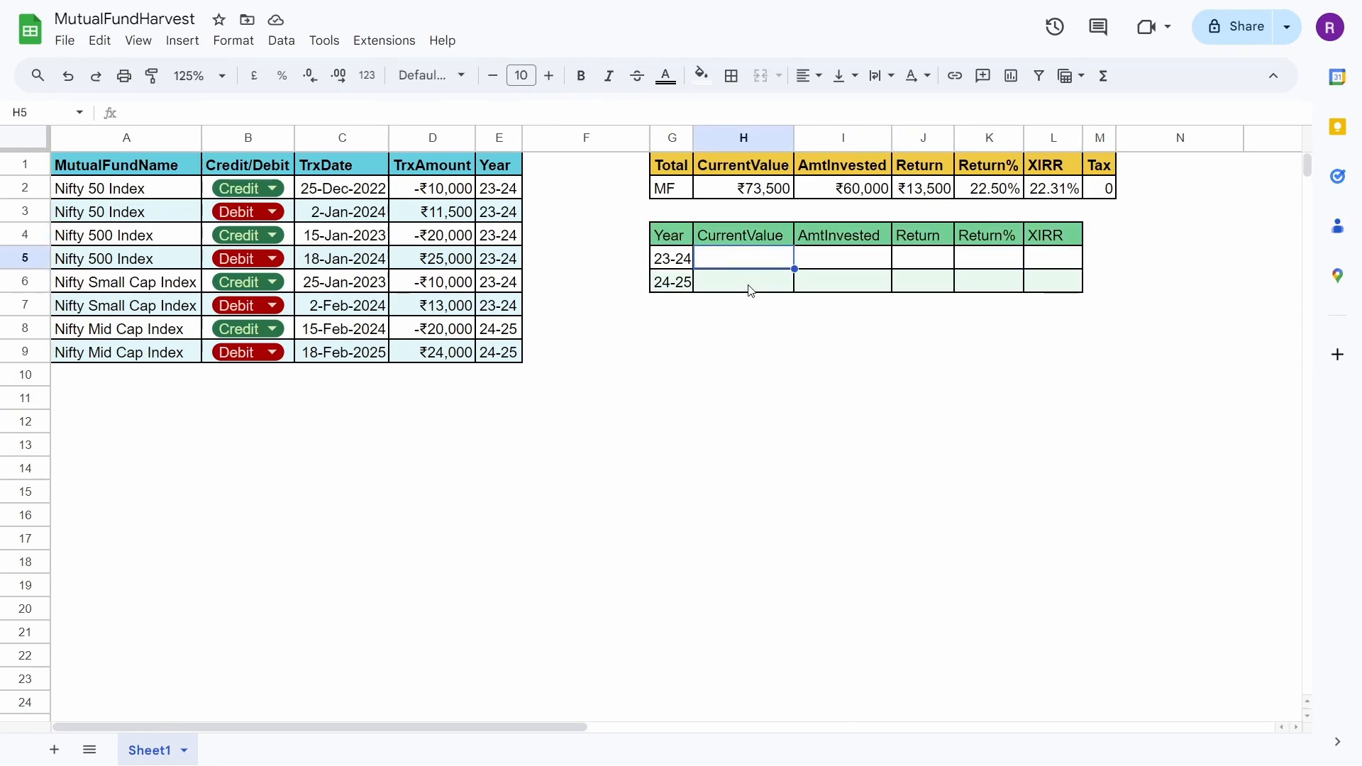
click(762, 193)
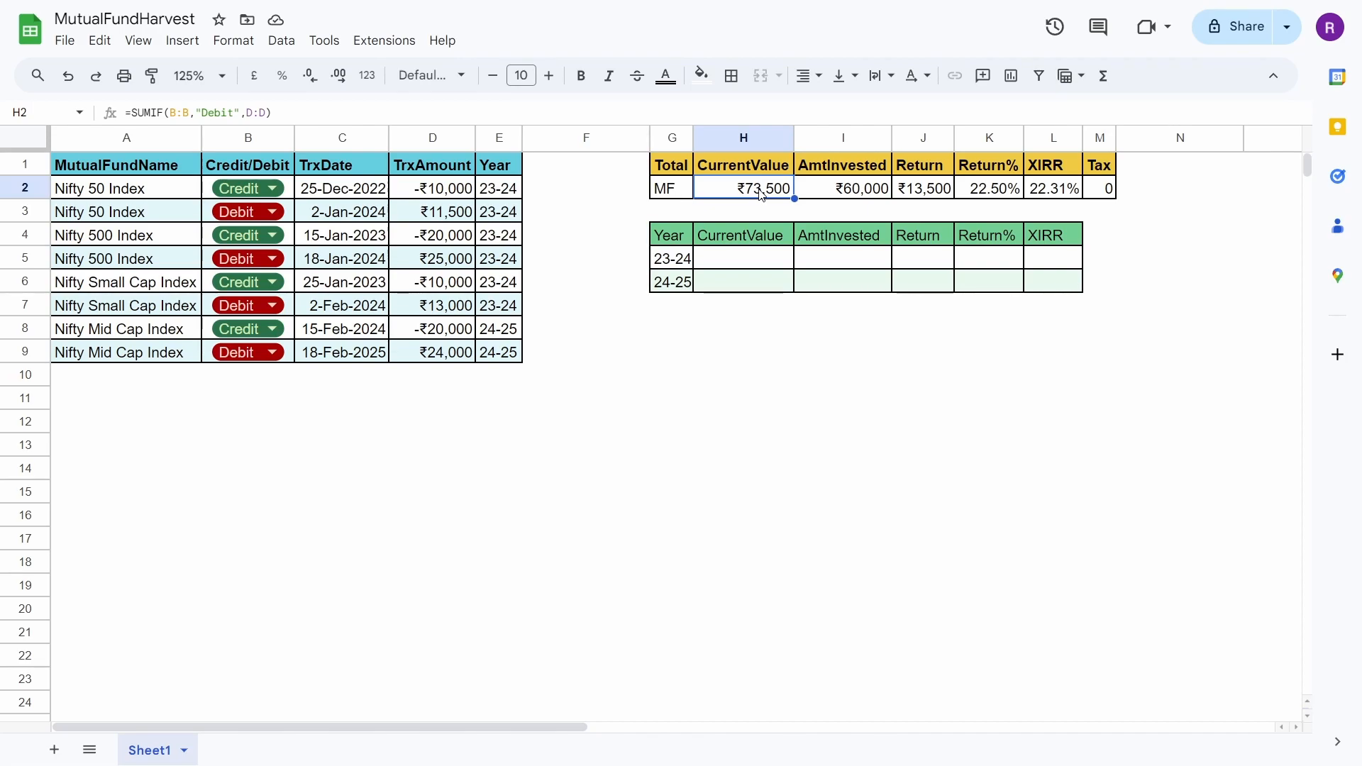
click(678, 268)
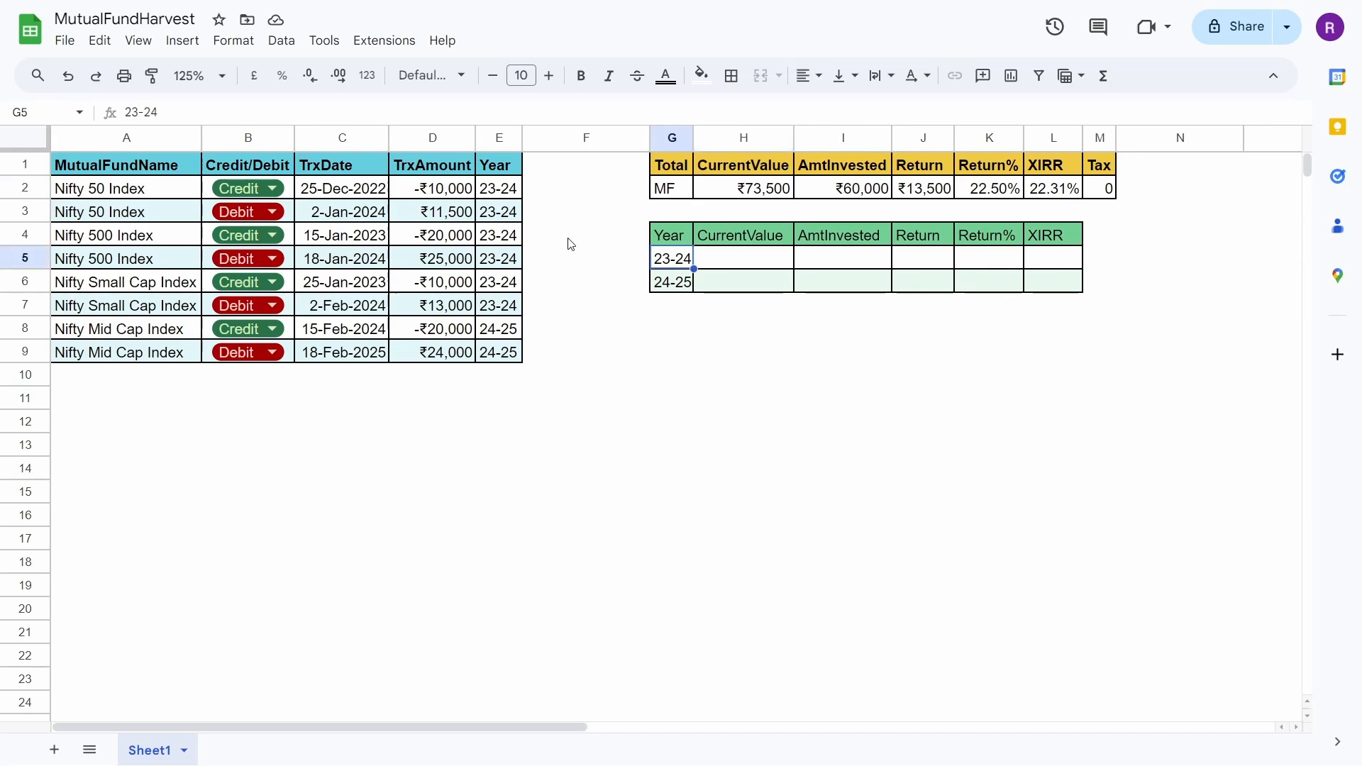
drag(504, 196, 503, 306)
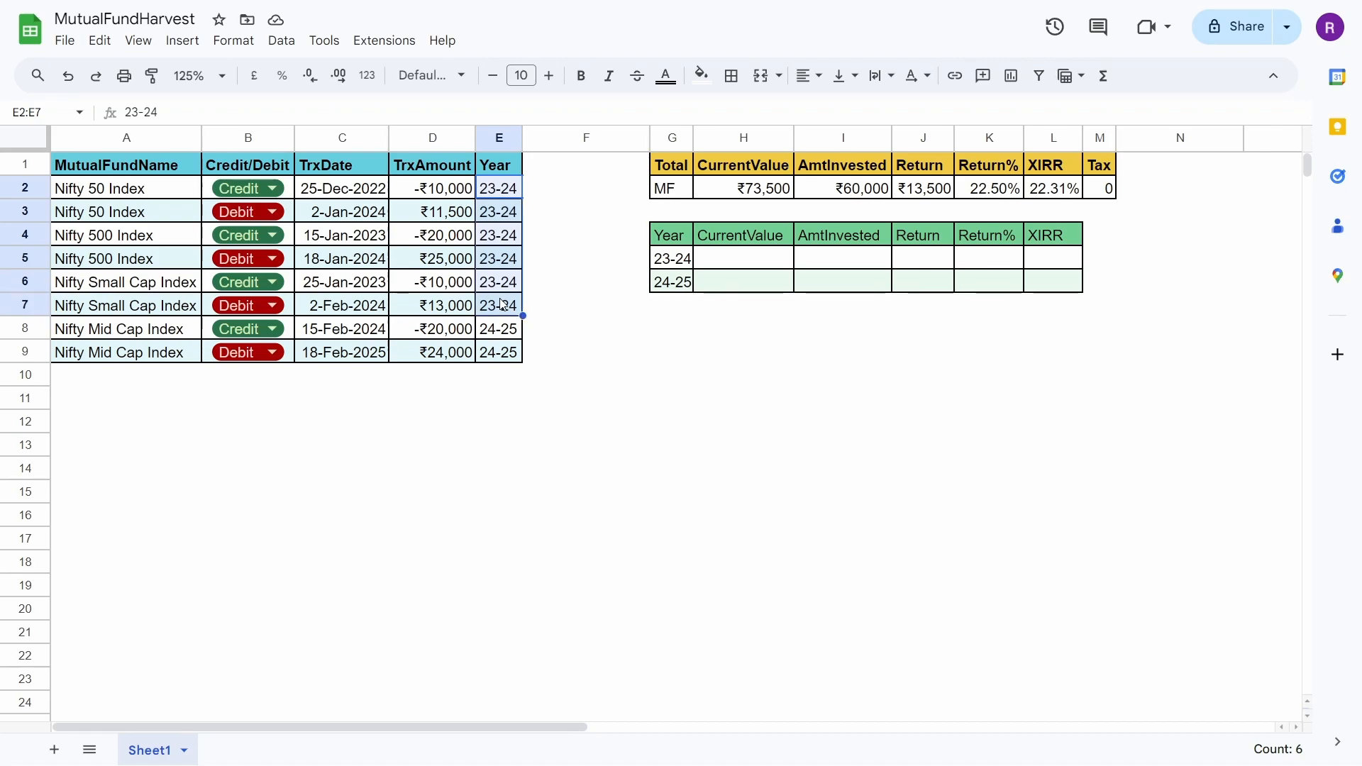
click(504, 307)
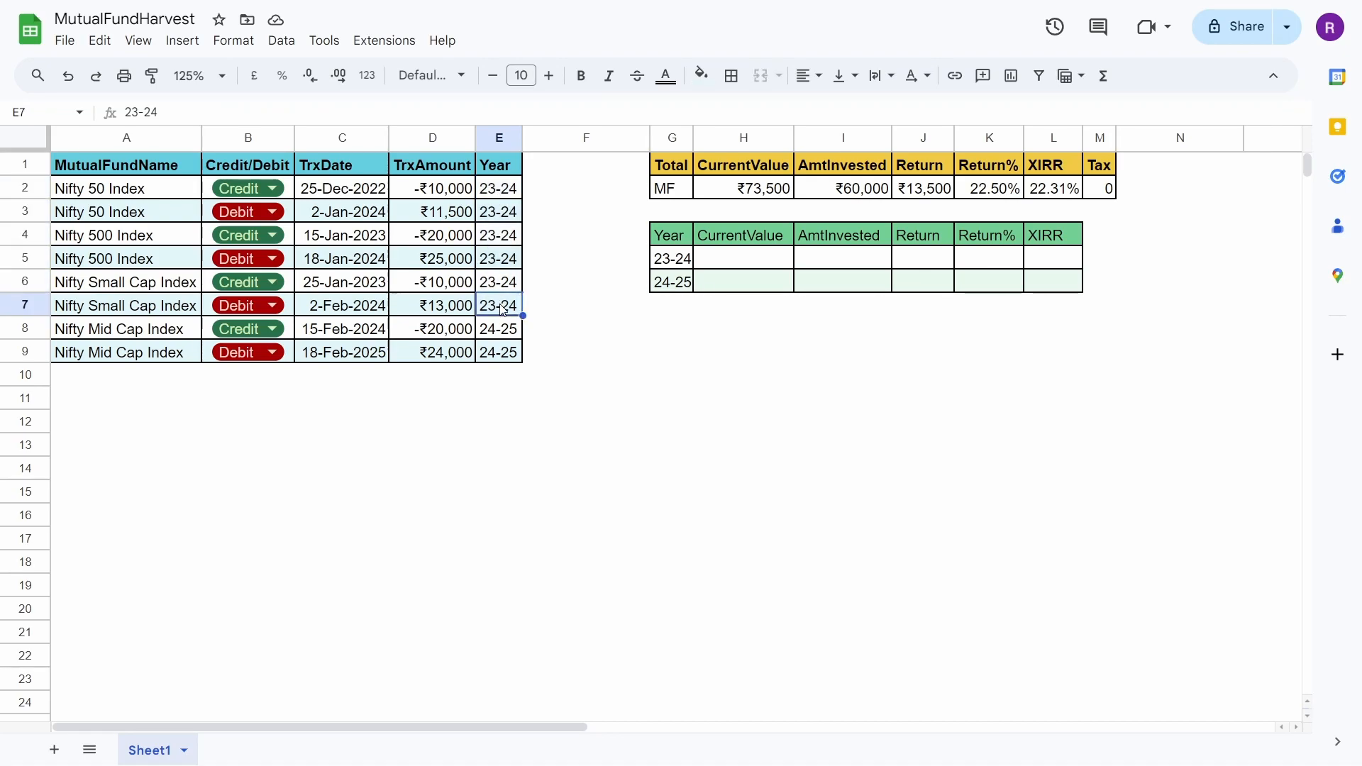
click(765, 193)
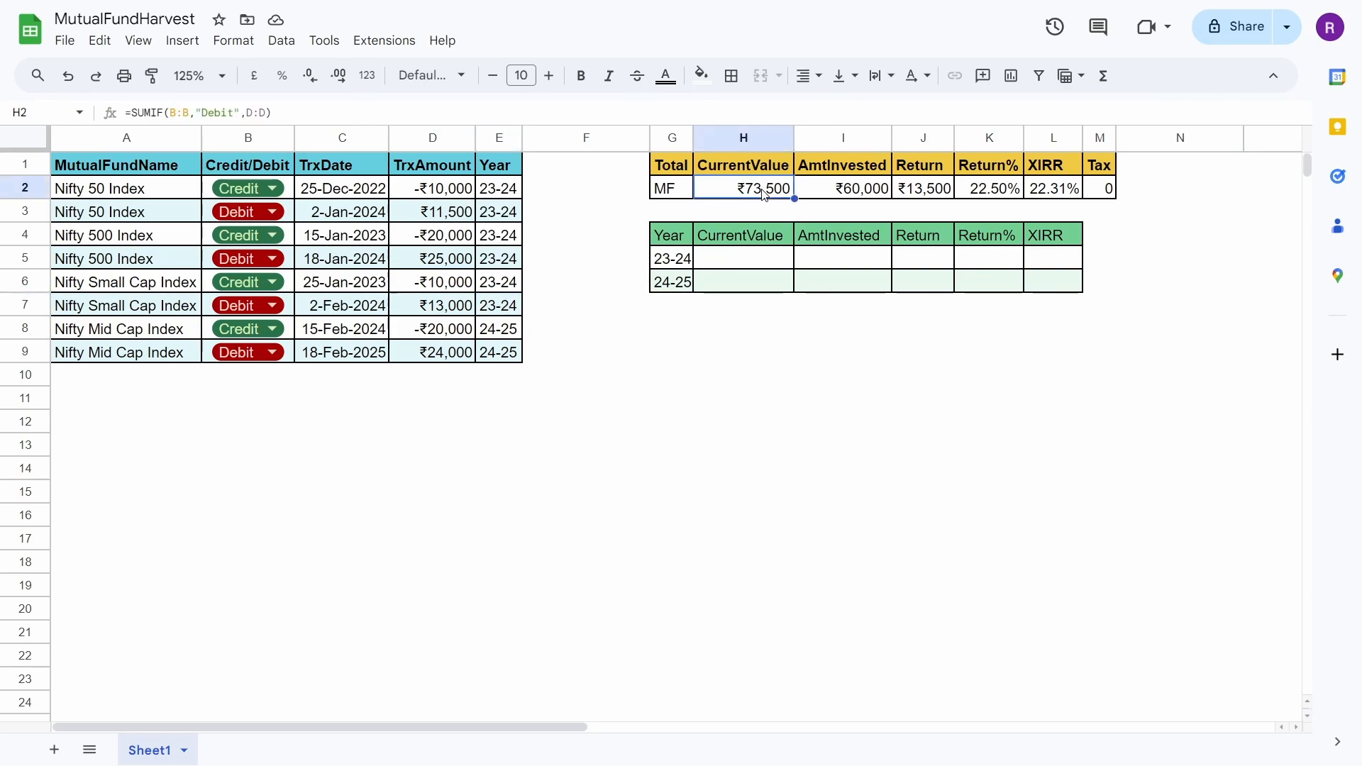
Start a SUMIFS formula in the 23-24 CurrentValue cell H5, summing column D where column B is "Credit"
click(746, 271)
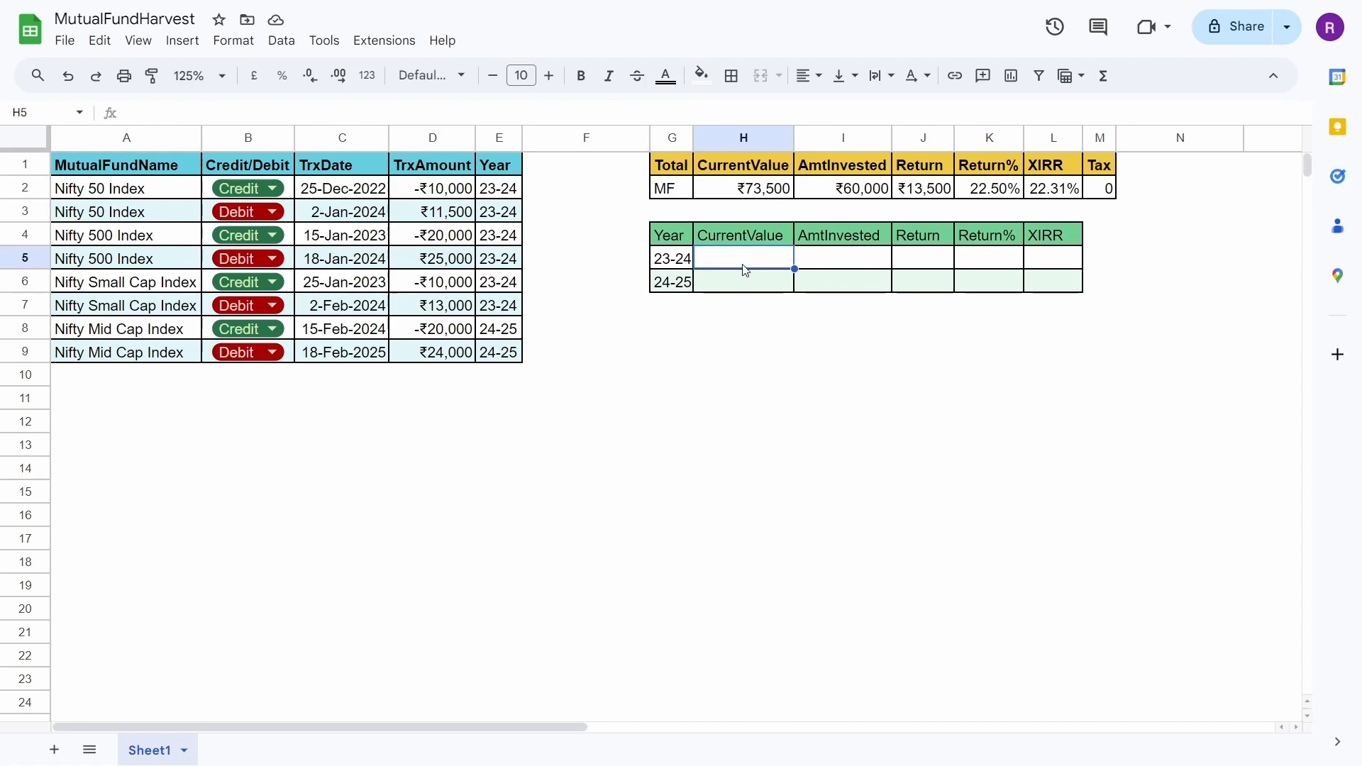
text(=SUMIFS()
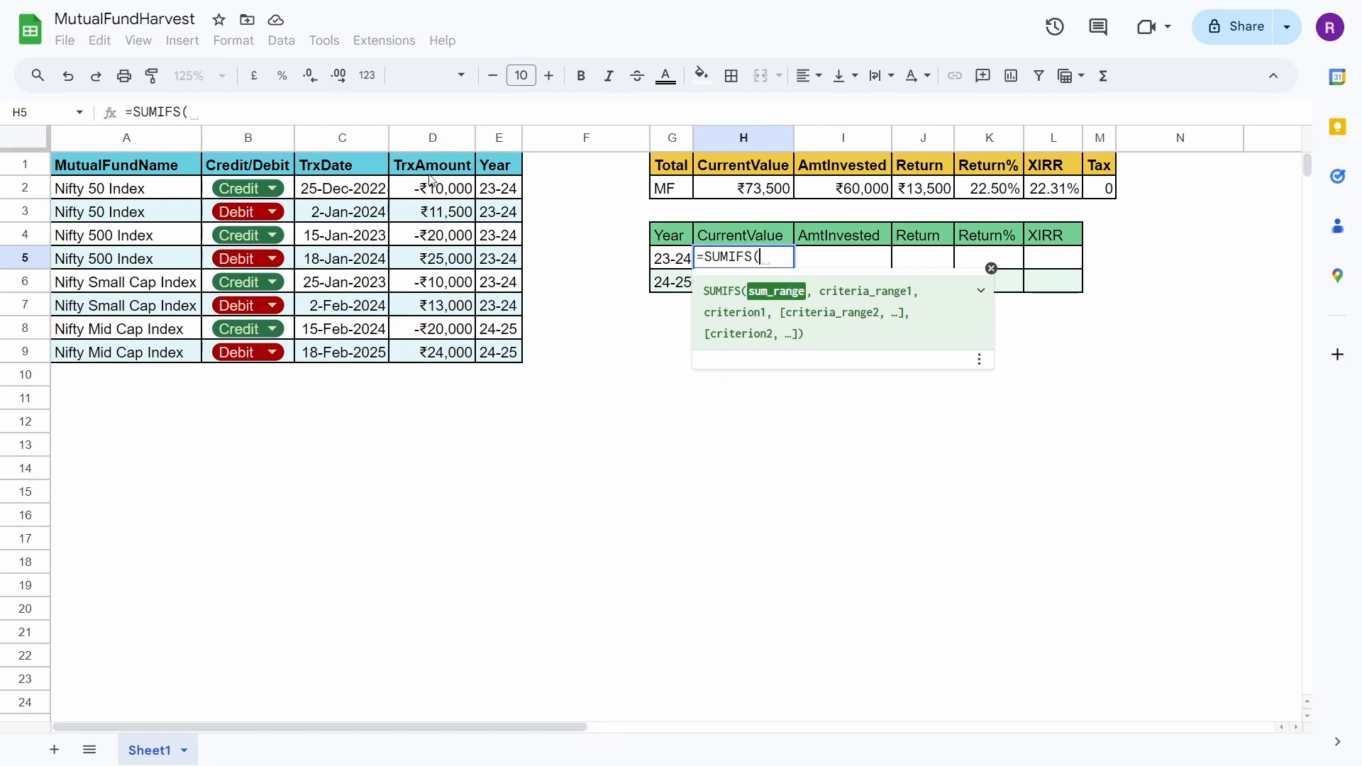
click(433, 145)
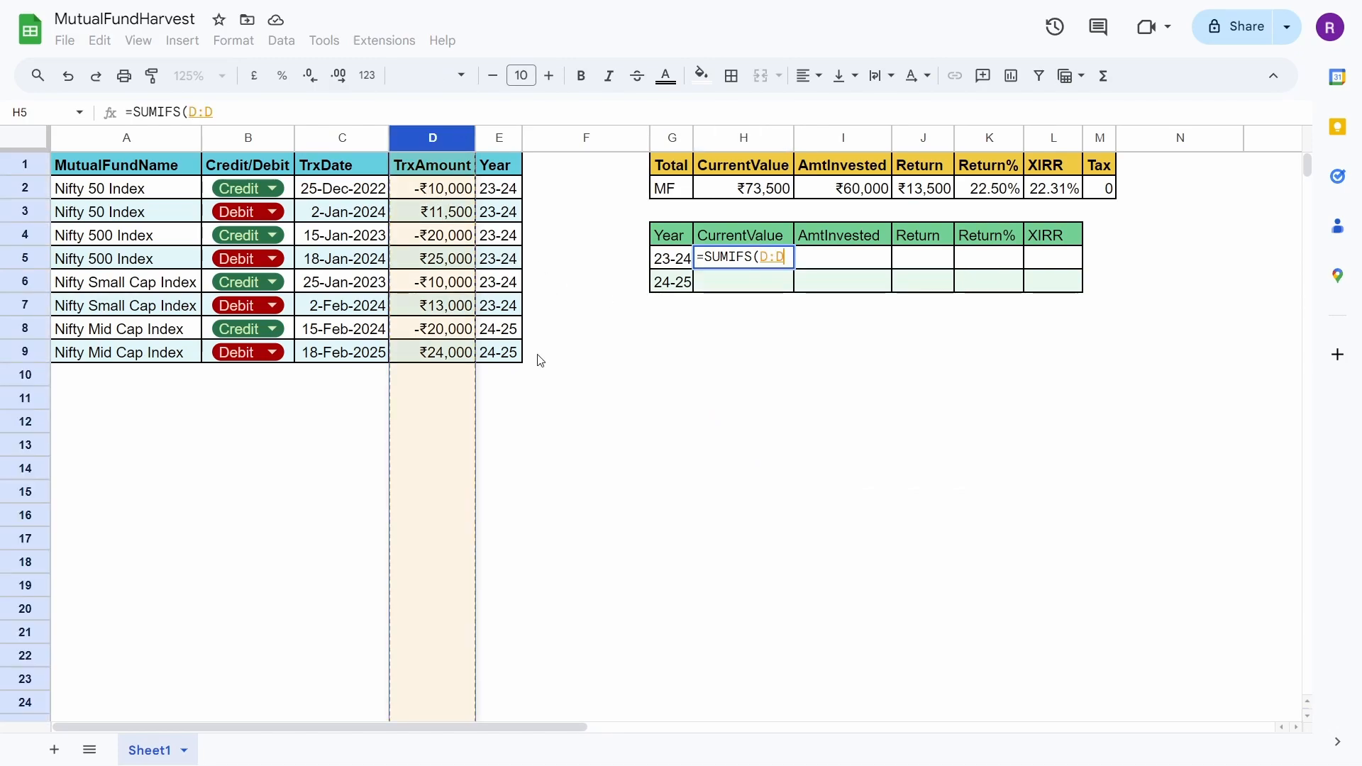
text(,)
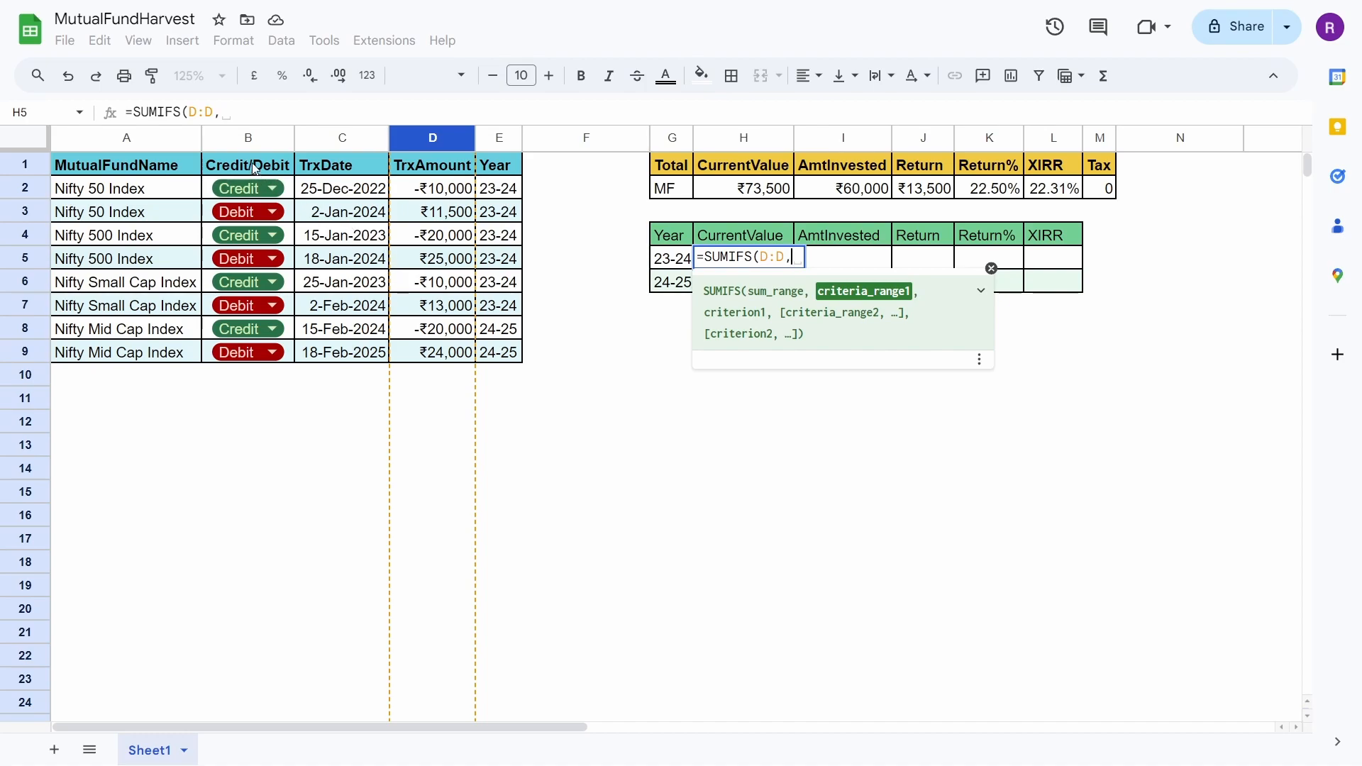
click(251, 139)
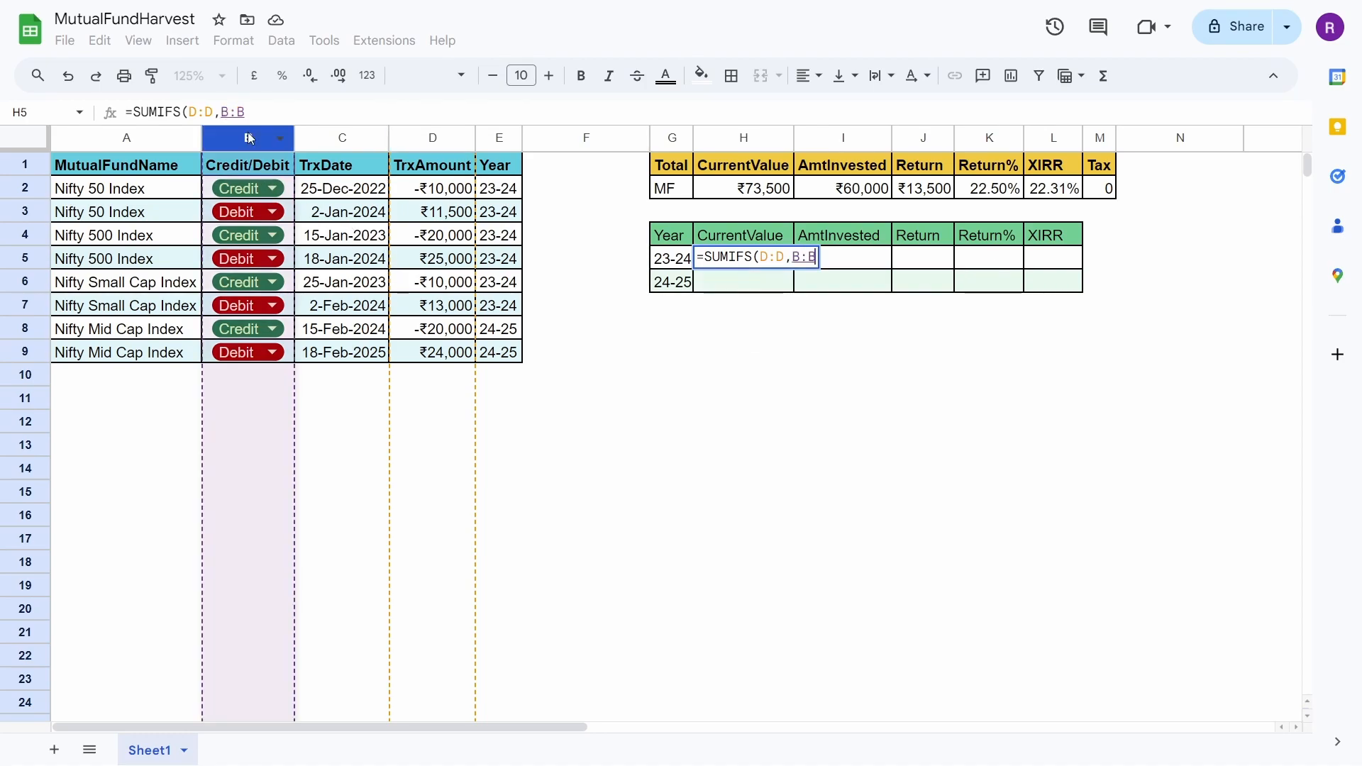
text(,")
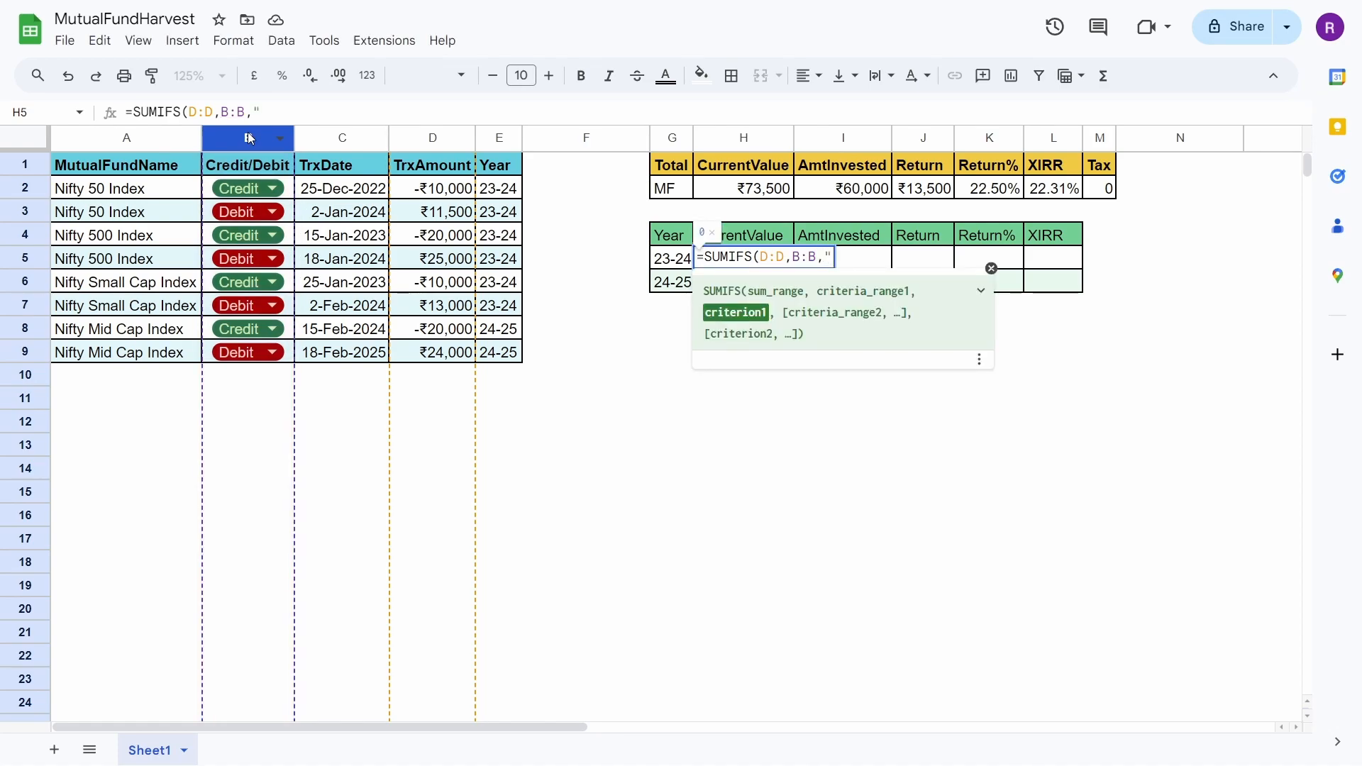
text(Credit",)
Complete H5's SUMIFS formula with a second criterion matching the Year column E:E to G5
click(501, 139)
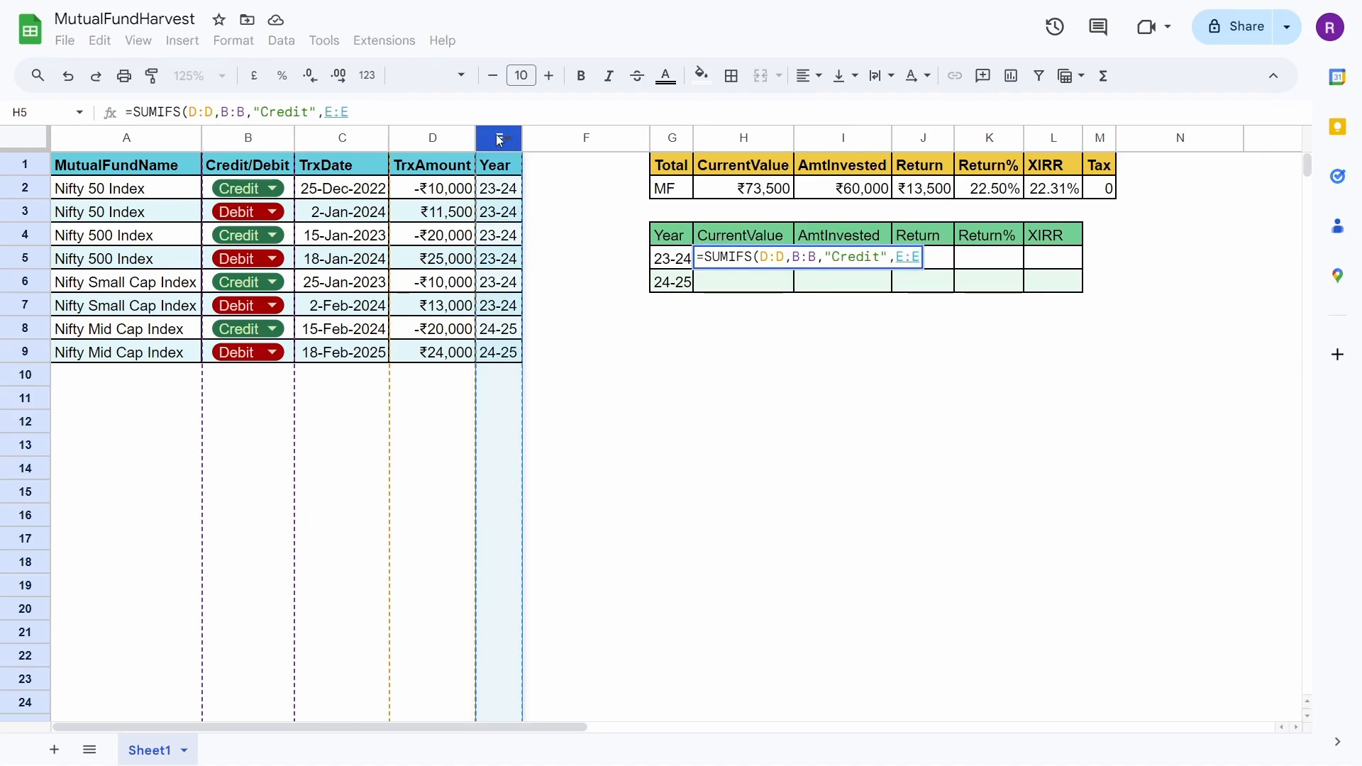
text(,)
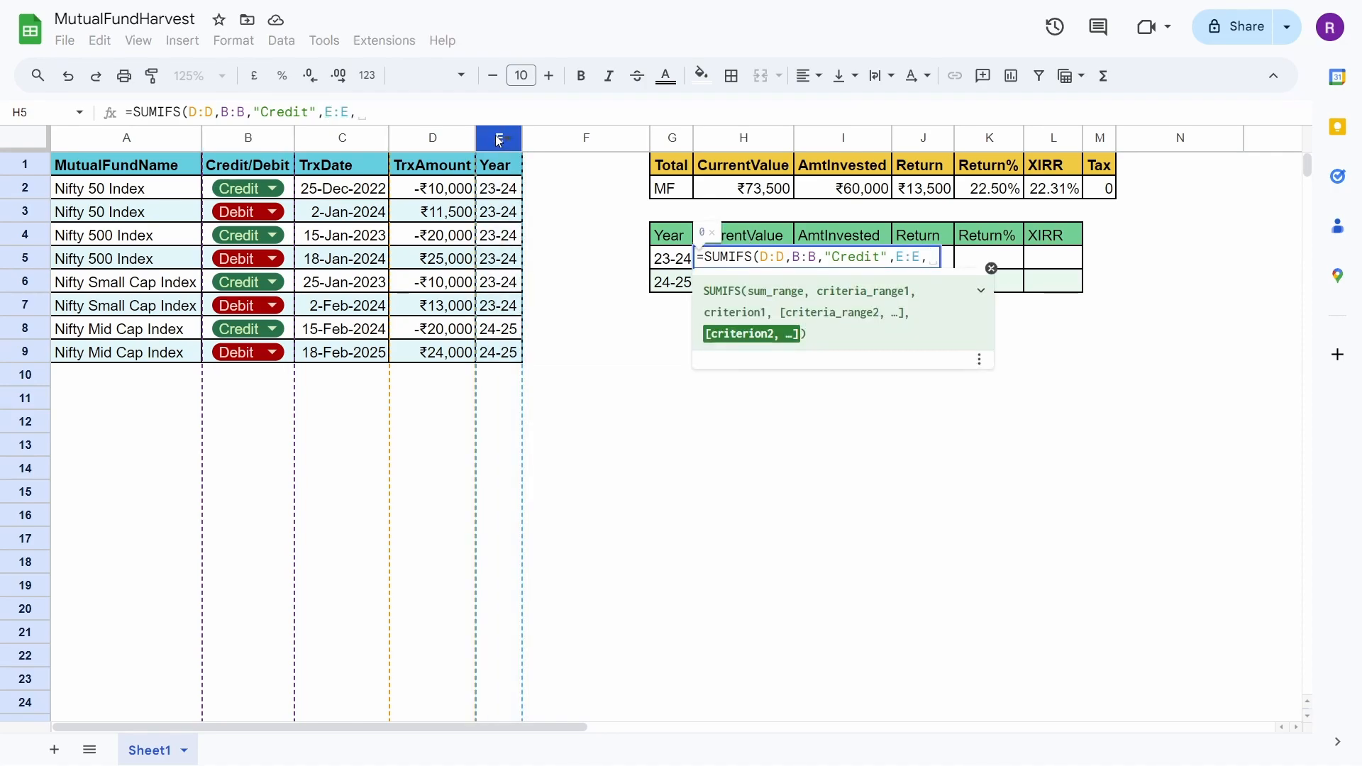
click(678, 260)
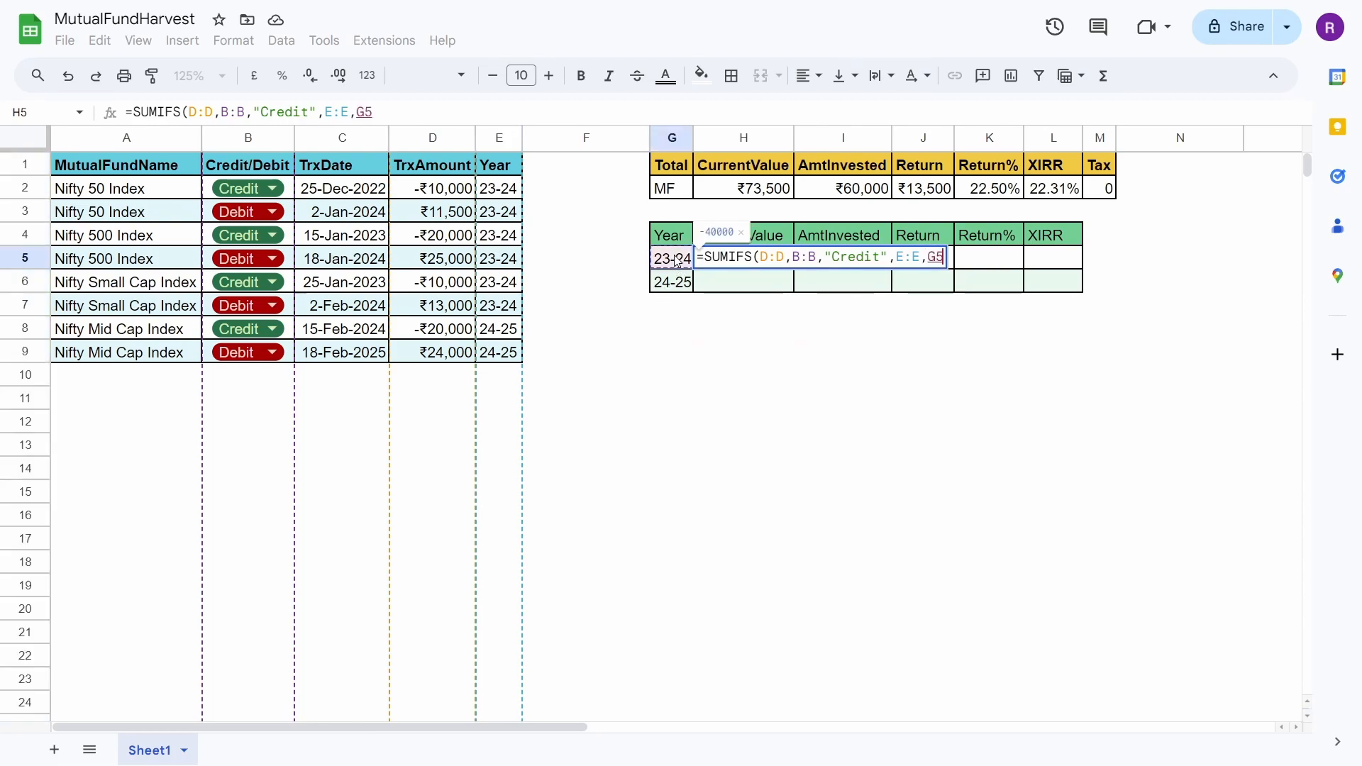
text())
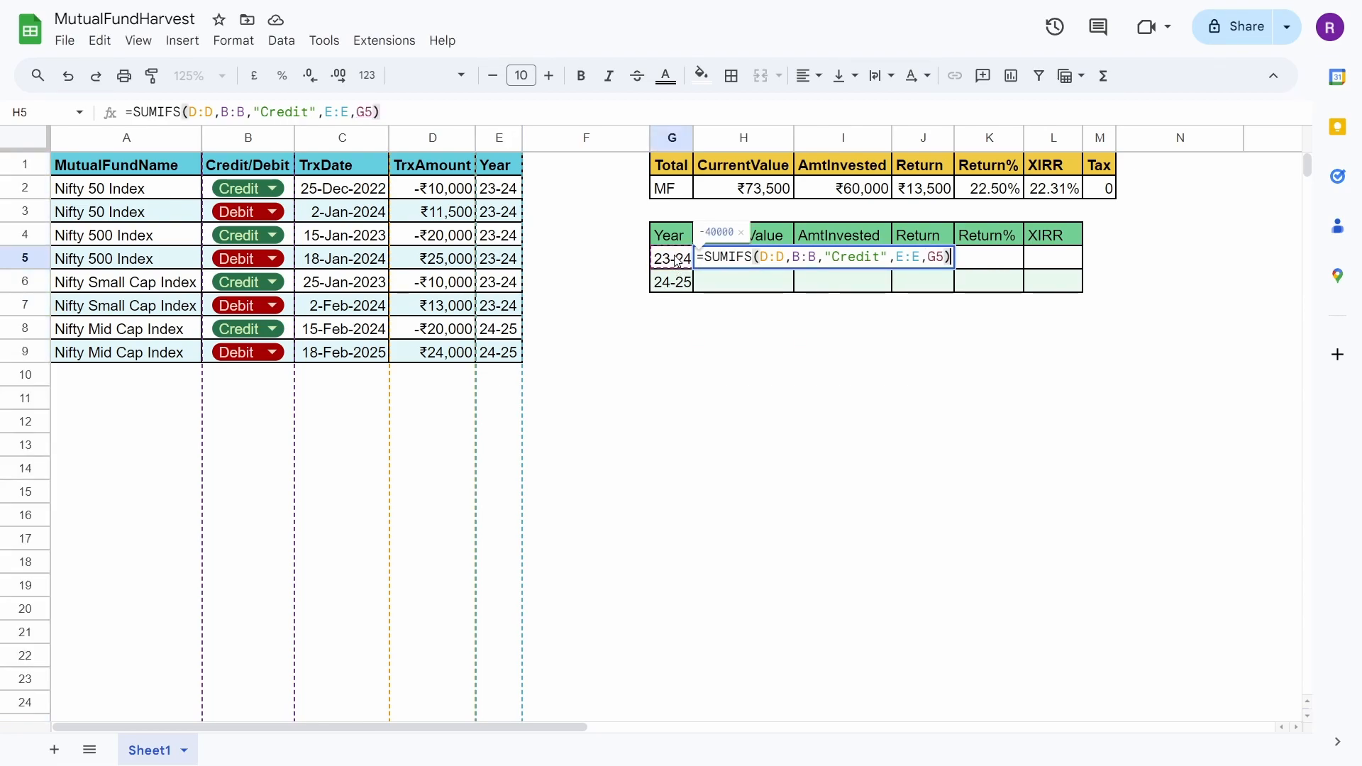
key(Return)
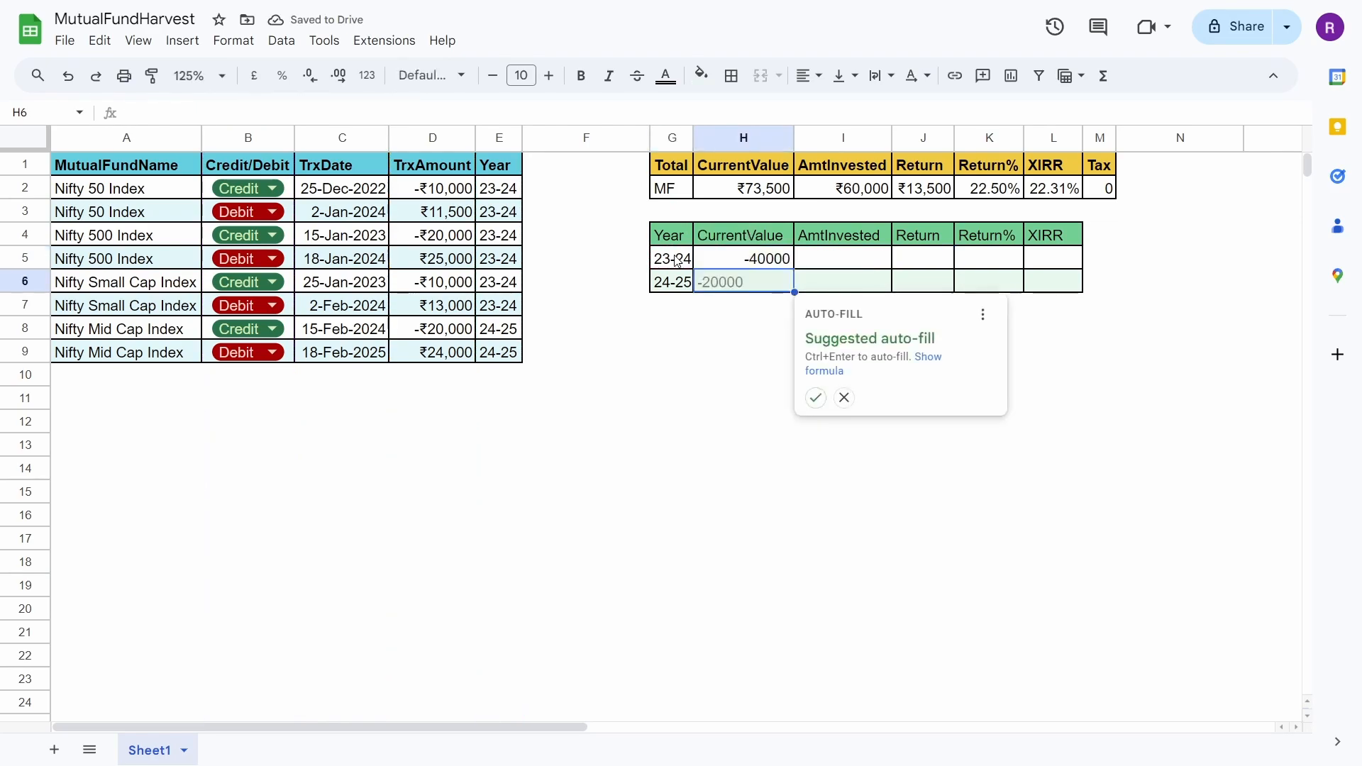
key(ctrl+Return)
key(Up)
key(ctrl+z)
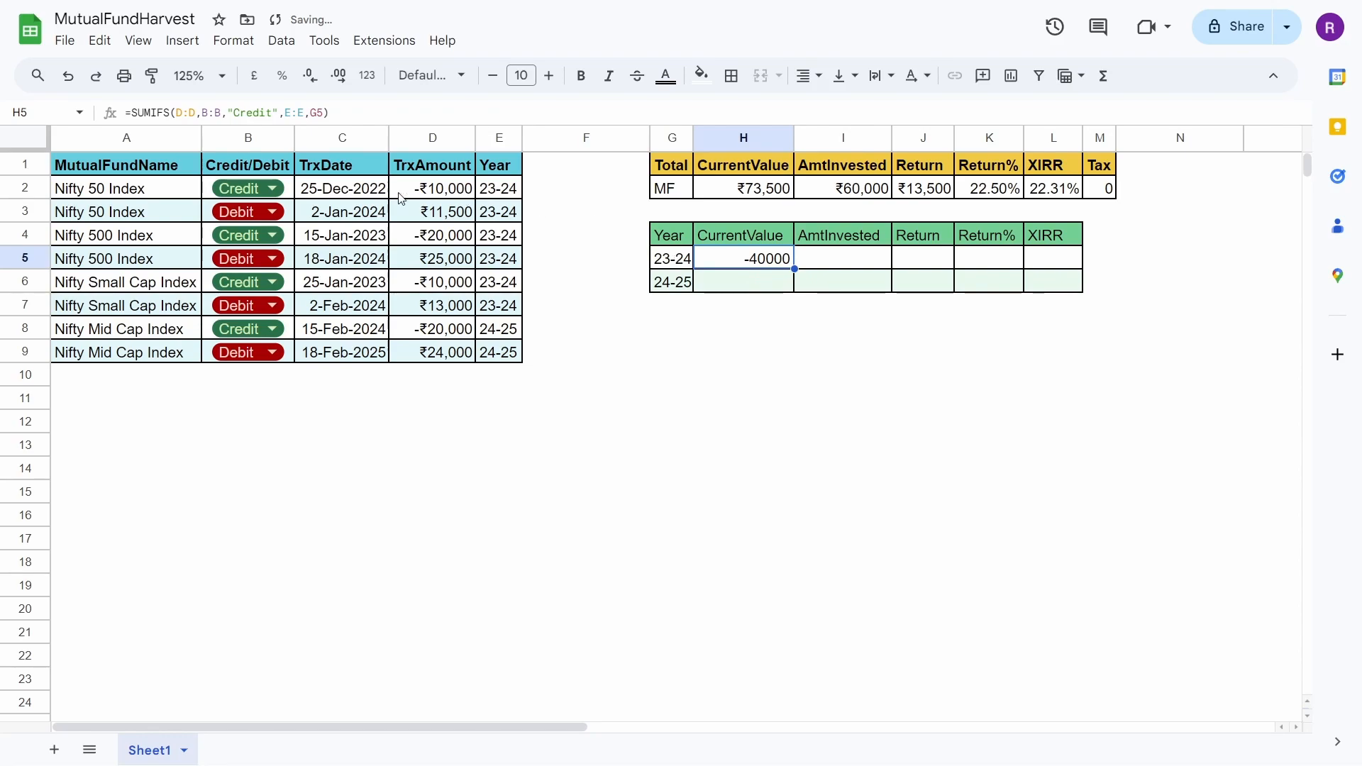
Copy the full SUMIFS formula from H5 and enter it unchanged in the 23-24 AmtInvested cell I5
drag(357, 112, 36, 136)
key(ctrl+c)
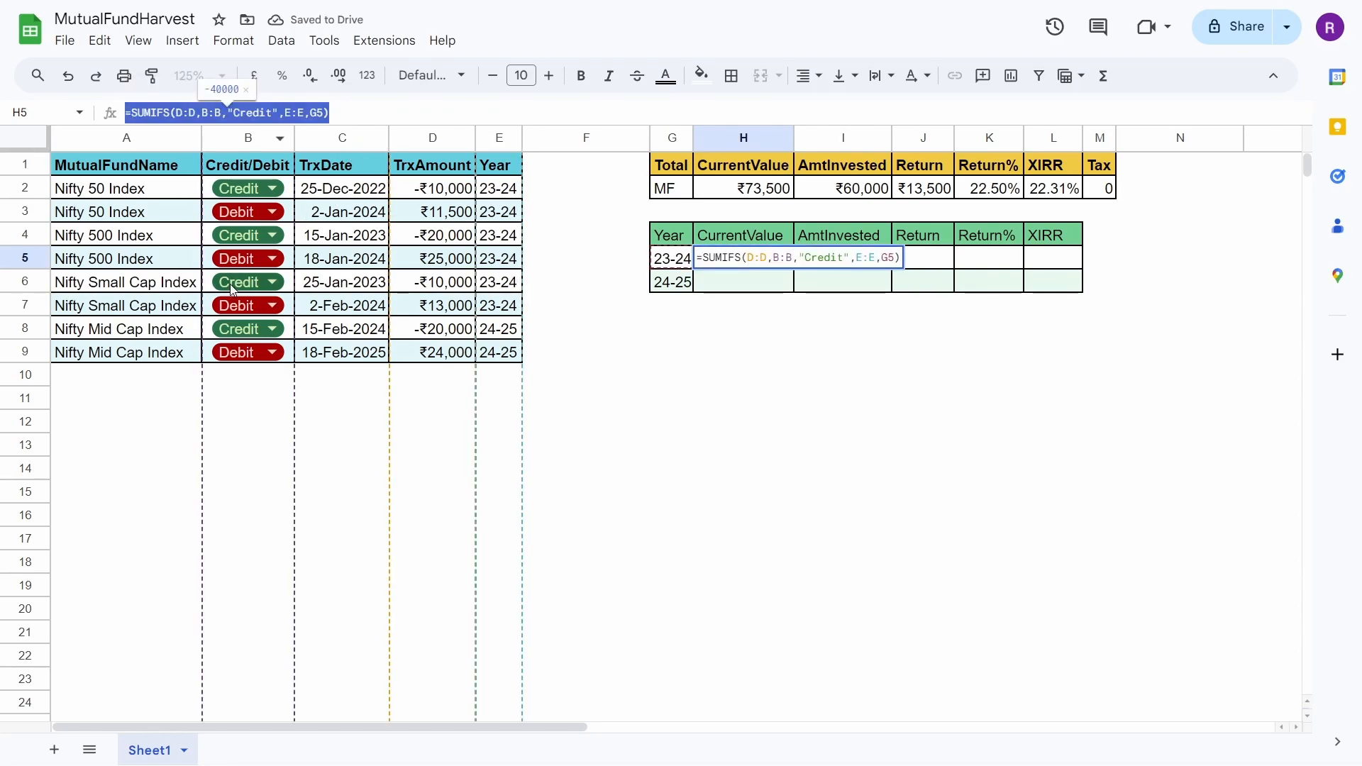
key(Tab)
key(Return)
key(ctrl+v)
key(Return)
key(Escape)
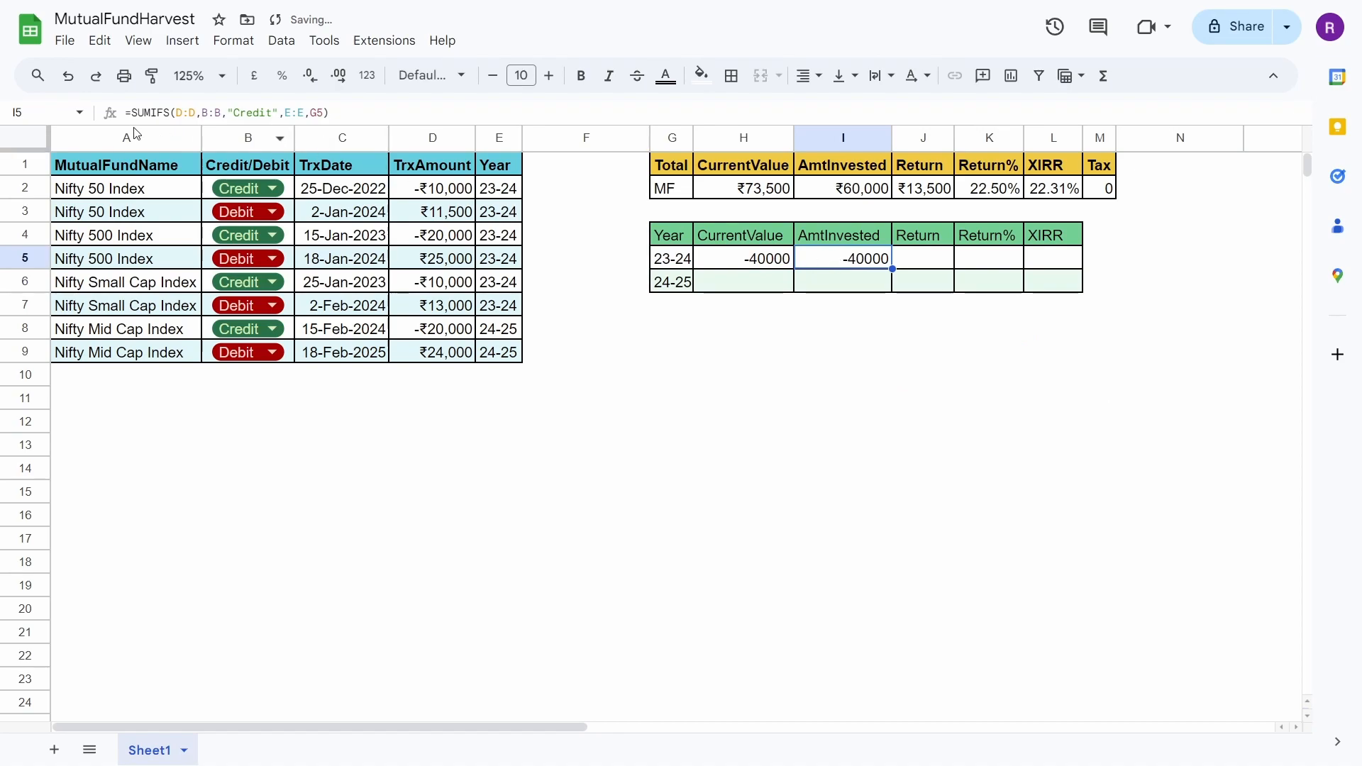
Negate I5's SUMIFS formula with a minus sign before SUMIFS and fill it into the 24-25 AmtInvested cell I6
key(Return)
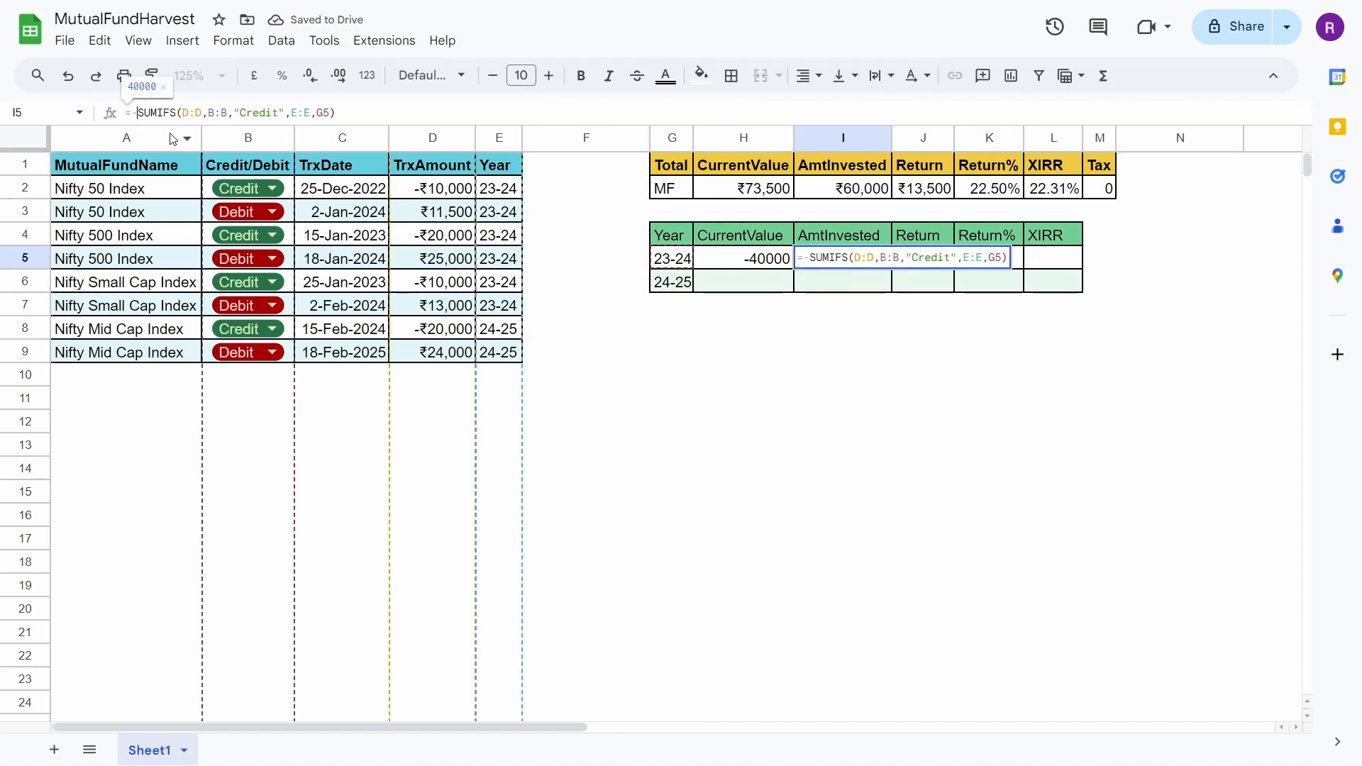
text(-)
key(Return)
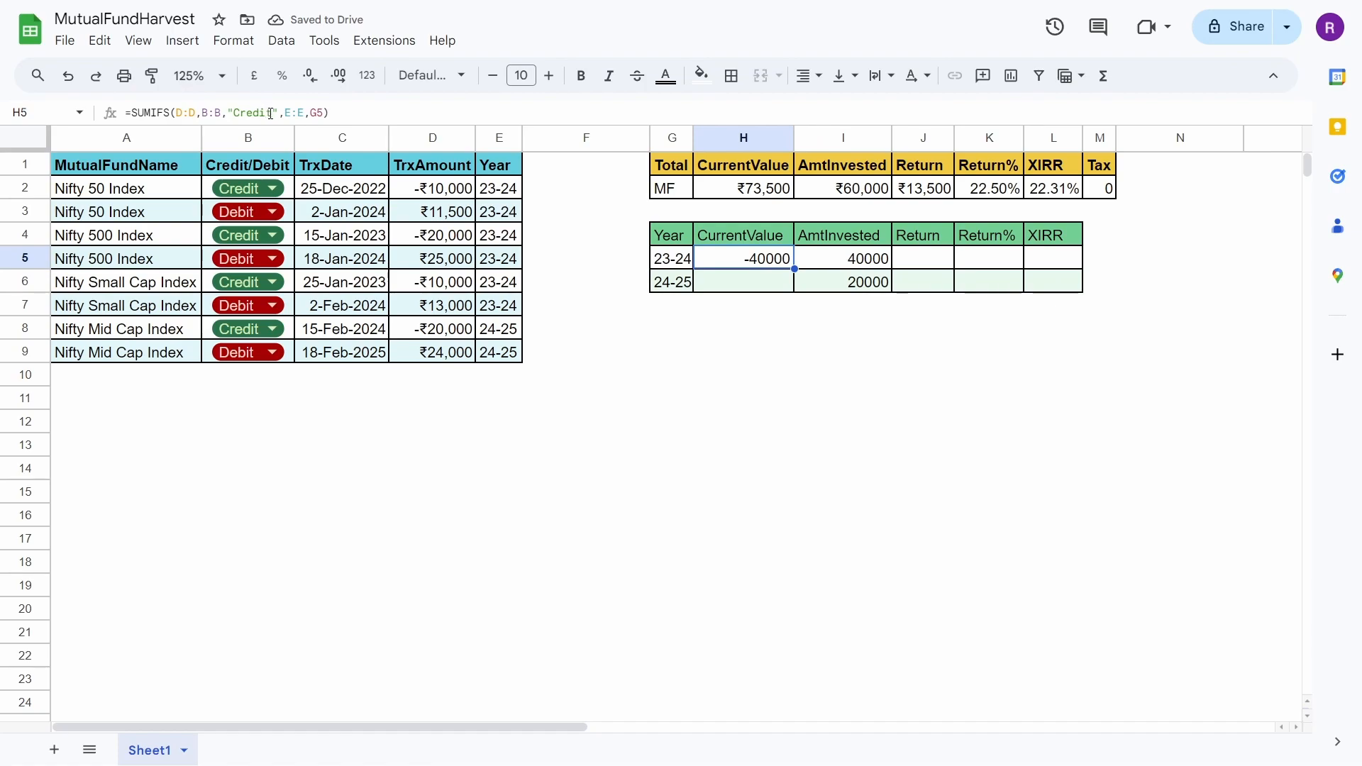
Change the criterion in H5's SUMIFS formula to "Debit" and fill the formula into the 24-25 CurrentValue cell H6
click(273, 113)
key(BackSpace)
key(BackSpace)
key(BackSpace)
key(BackSpace)
key(BackSpace)
key(BackSpace)
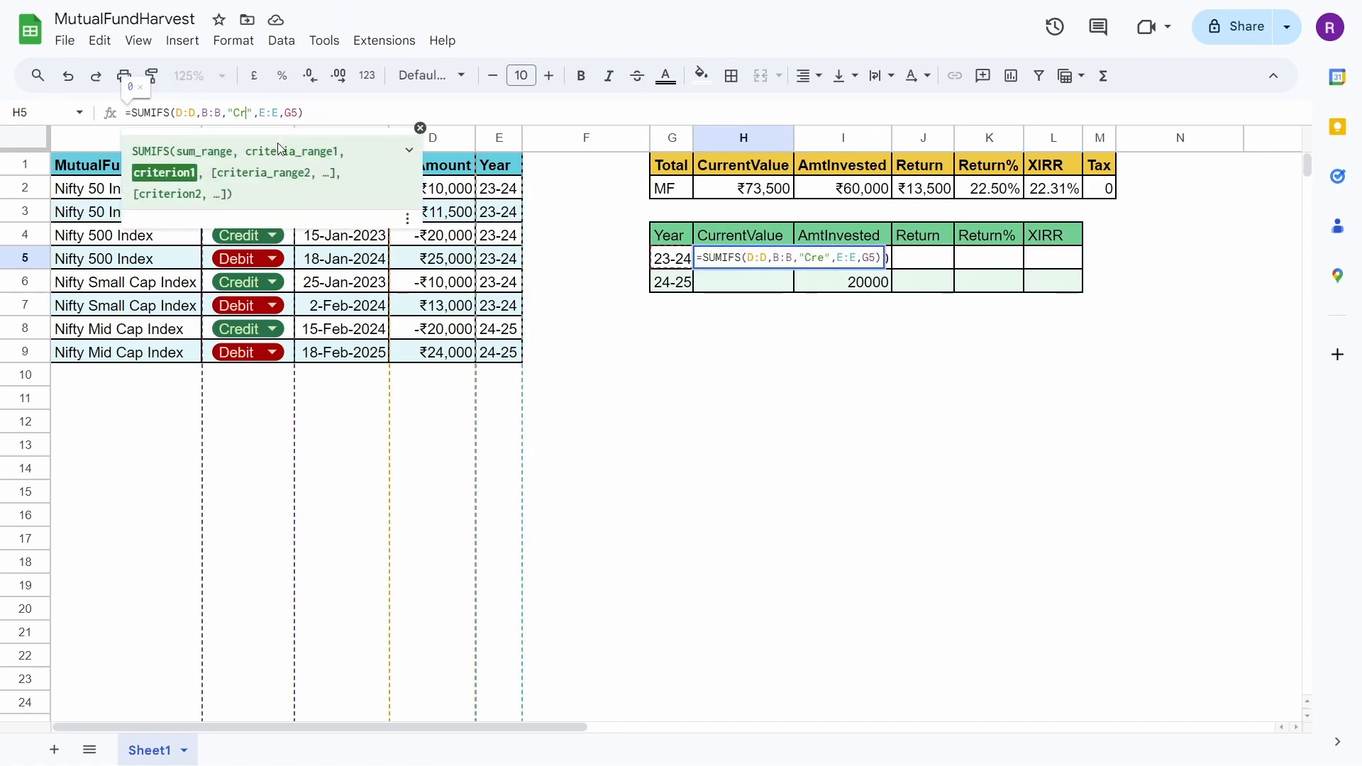
text(Deb)
text(it)
key(Return)
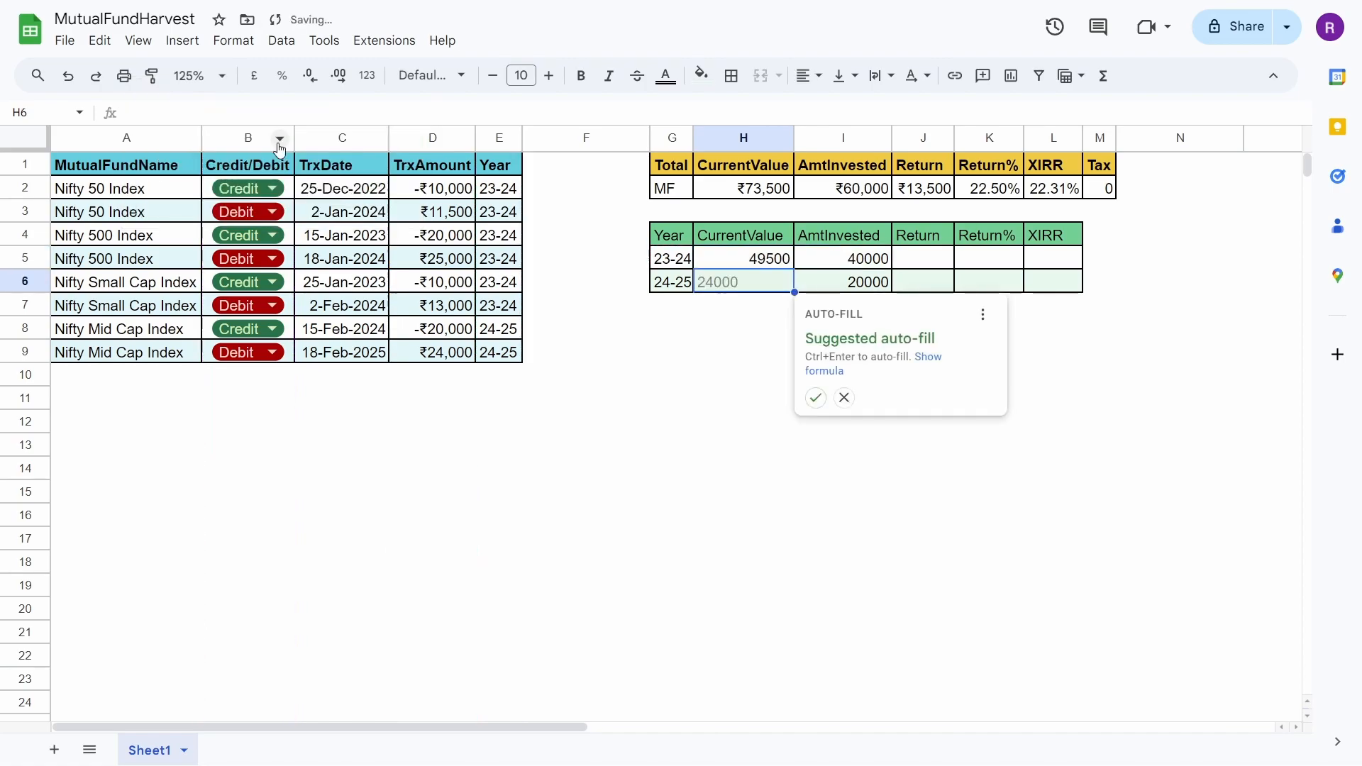
key(ctrl+Return)
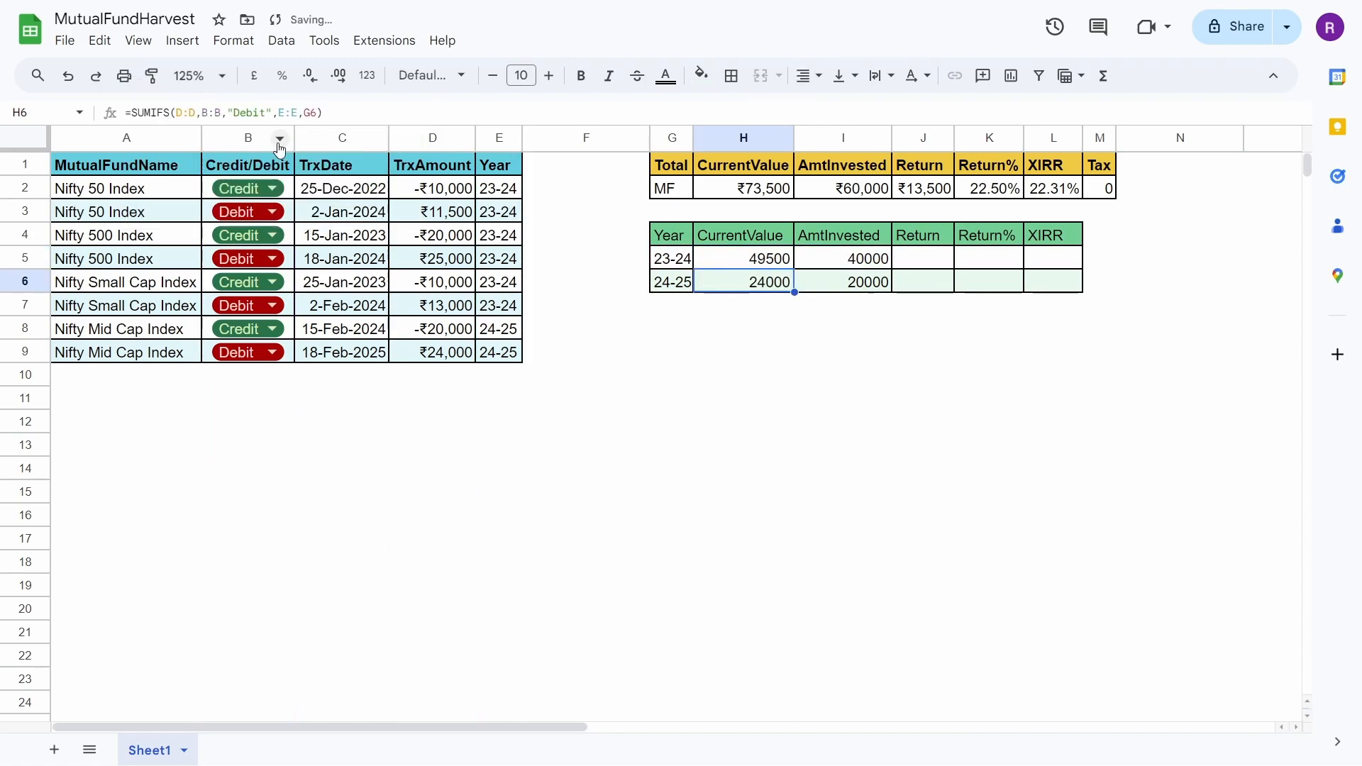
Calculate the 23-24 Return in J5 as =H5-I5 and fill the formula into J6 for 24-25
key(Right)
key(Right)
key(Up)
text(=)
click(854, 274)
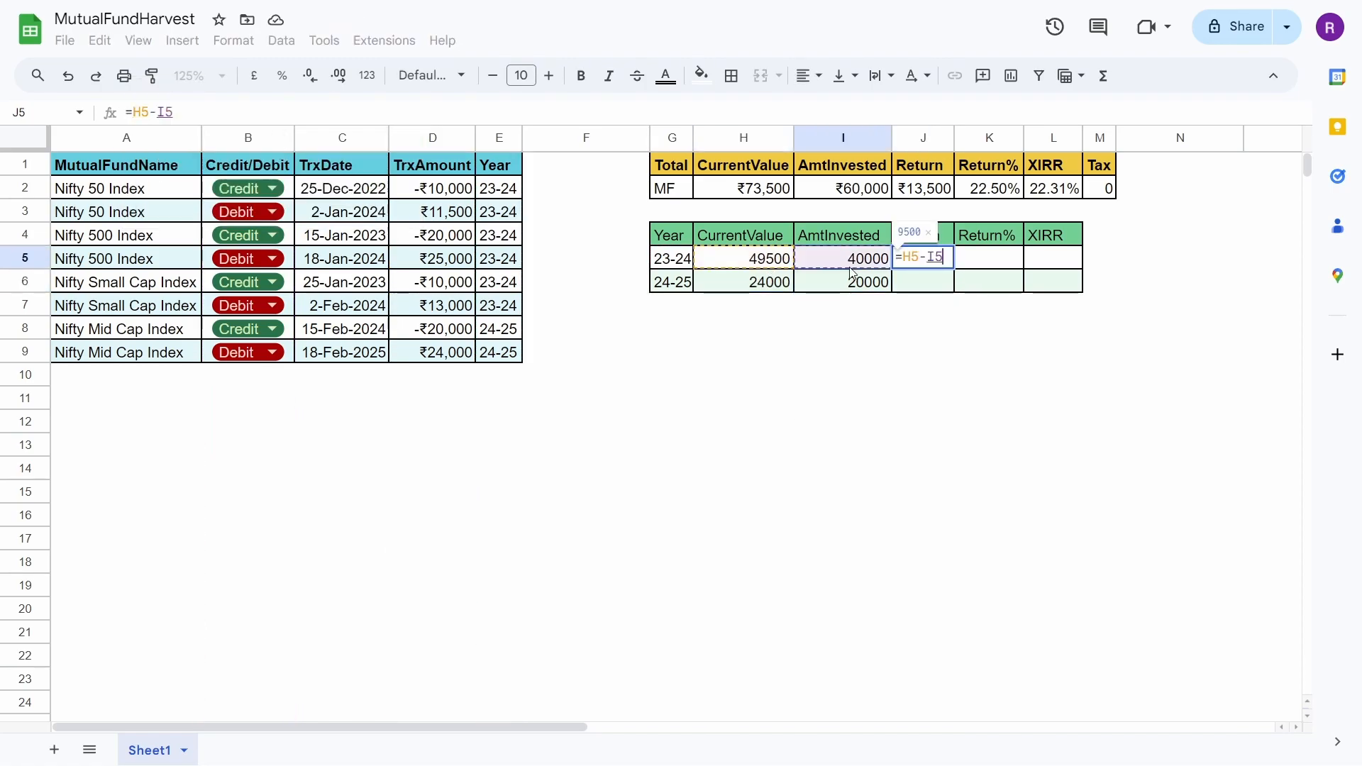
key(Return)
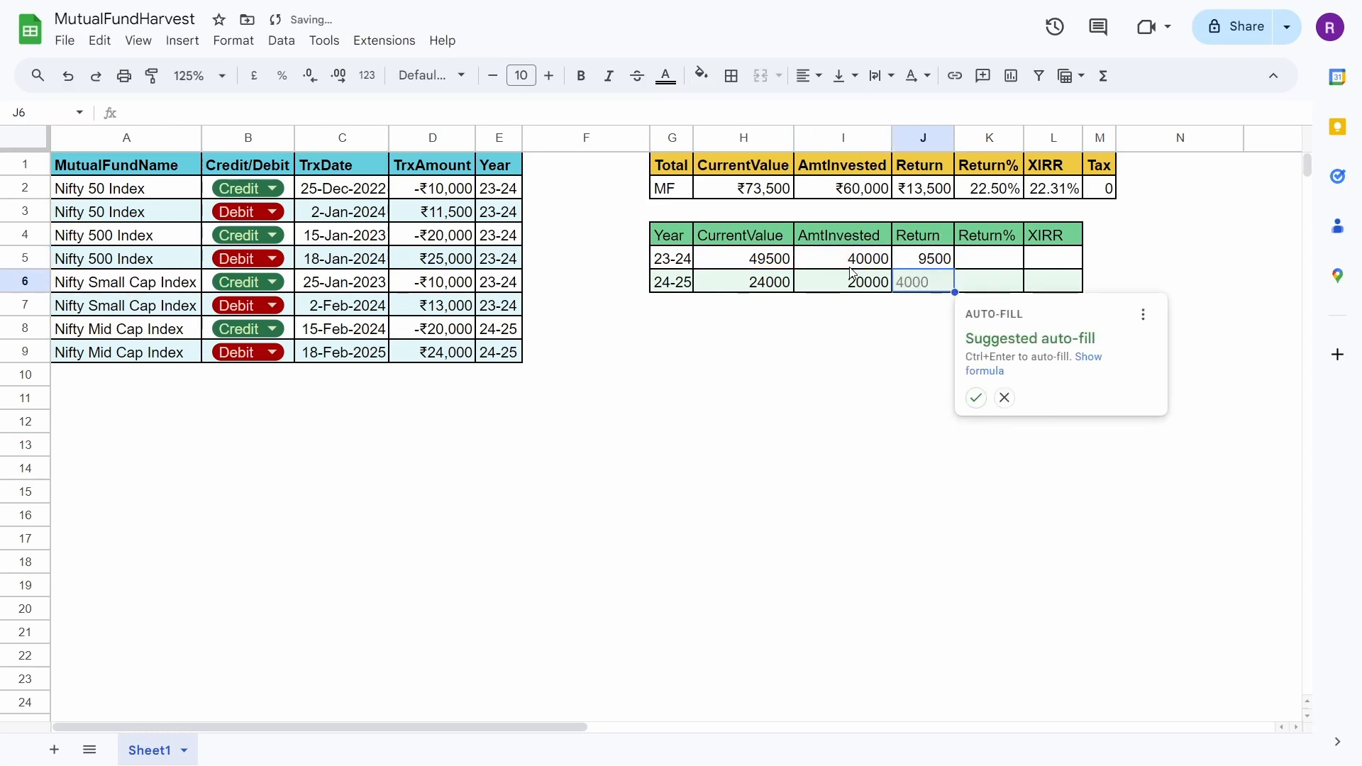
key(ctrl+Return)
Calculate the 23-24 Return% in K5 as =J5/I5 and fill the formula into K6 for 24-25
click(994, 266)
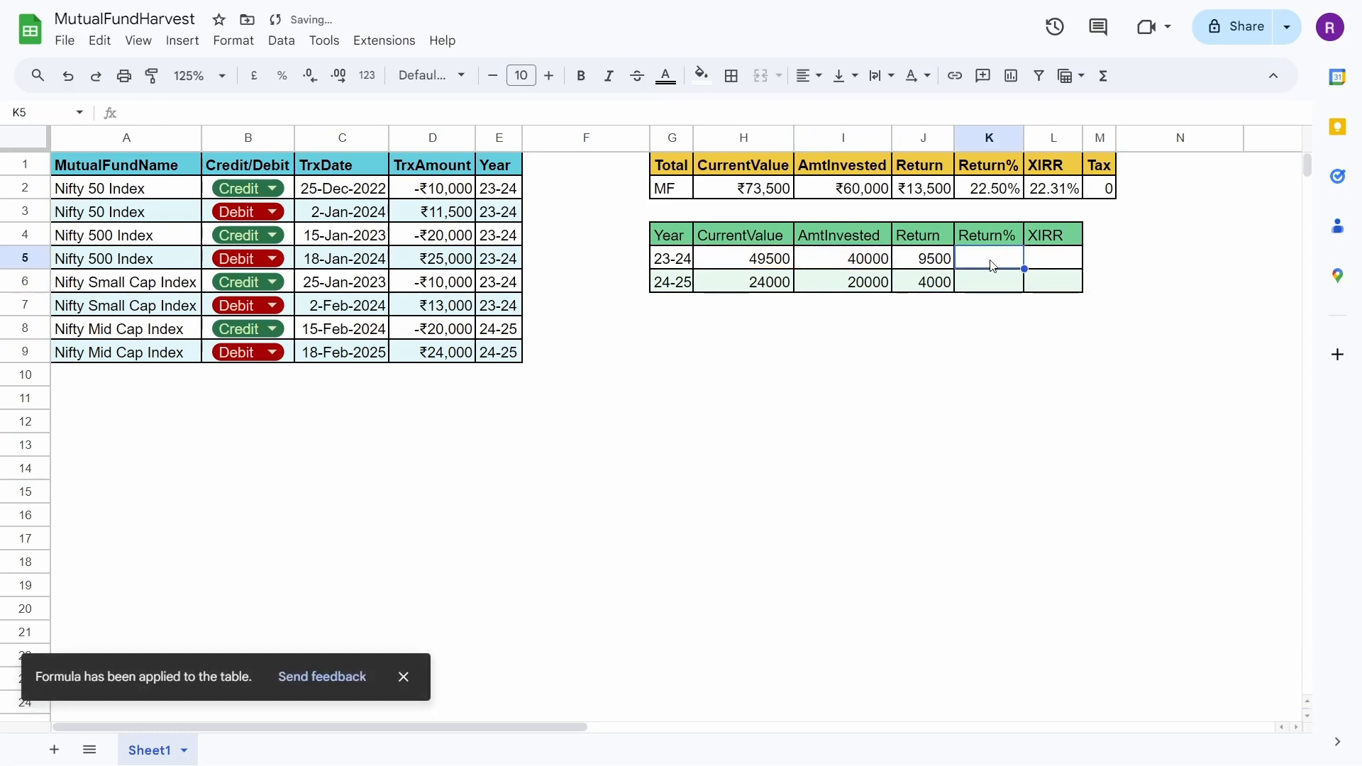
text(=)
click(923, 264)
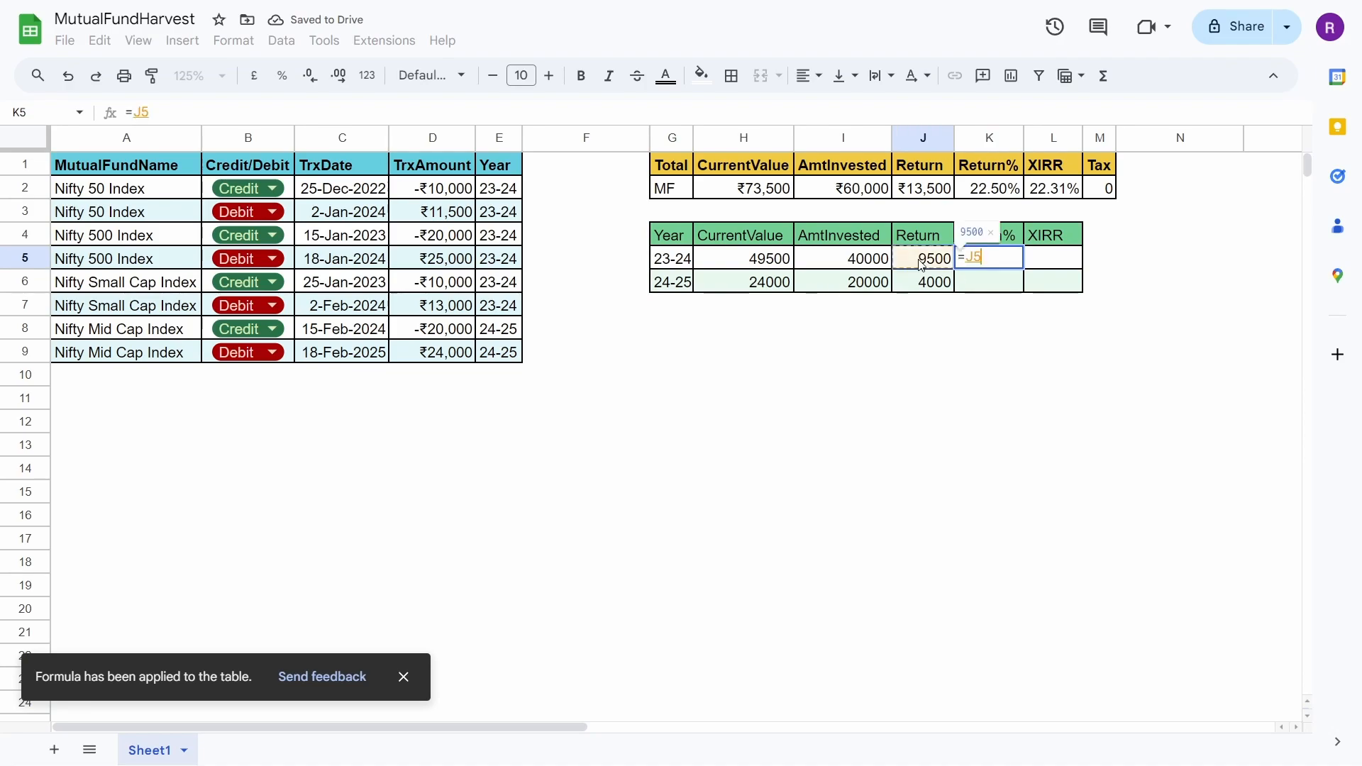
text(/)
click(852, 266)
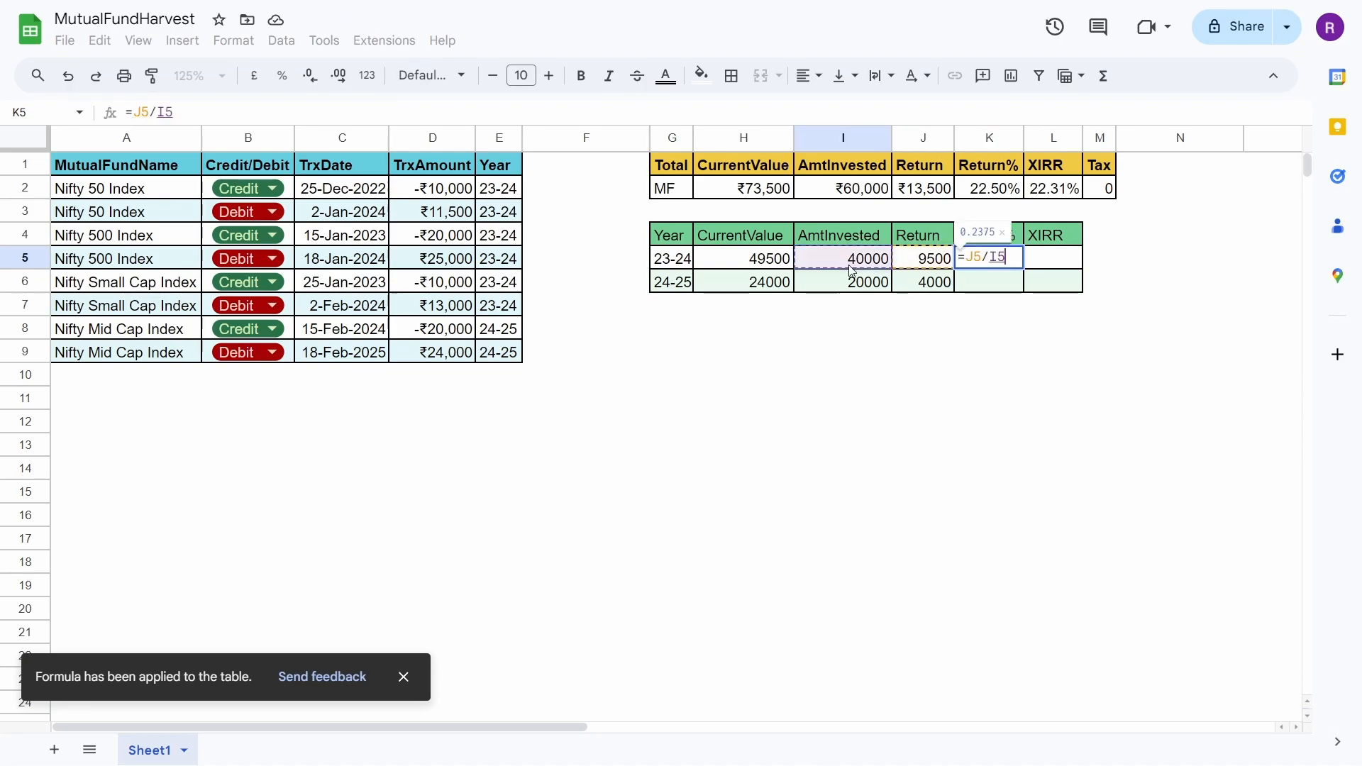
key(Return)
key(ctrl+Return)
Examine the TrxAmount entries for 23-24 in D2:D7 and for 24-25 in D8:D9
click(1058, 260)
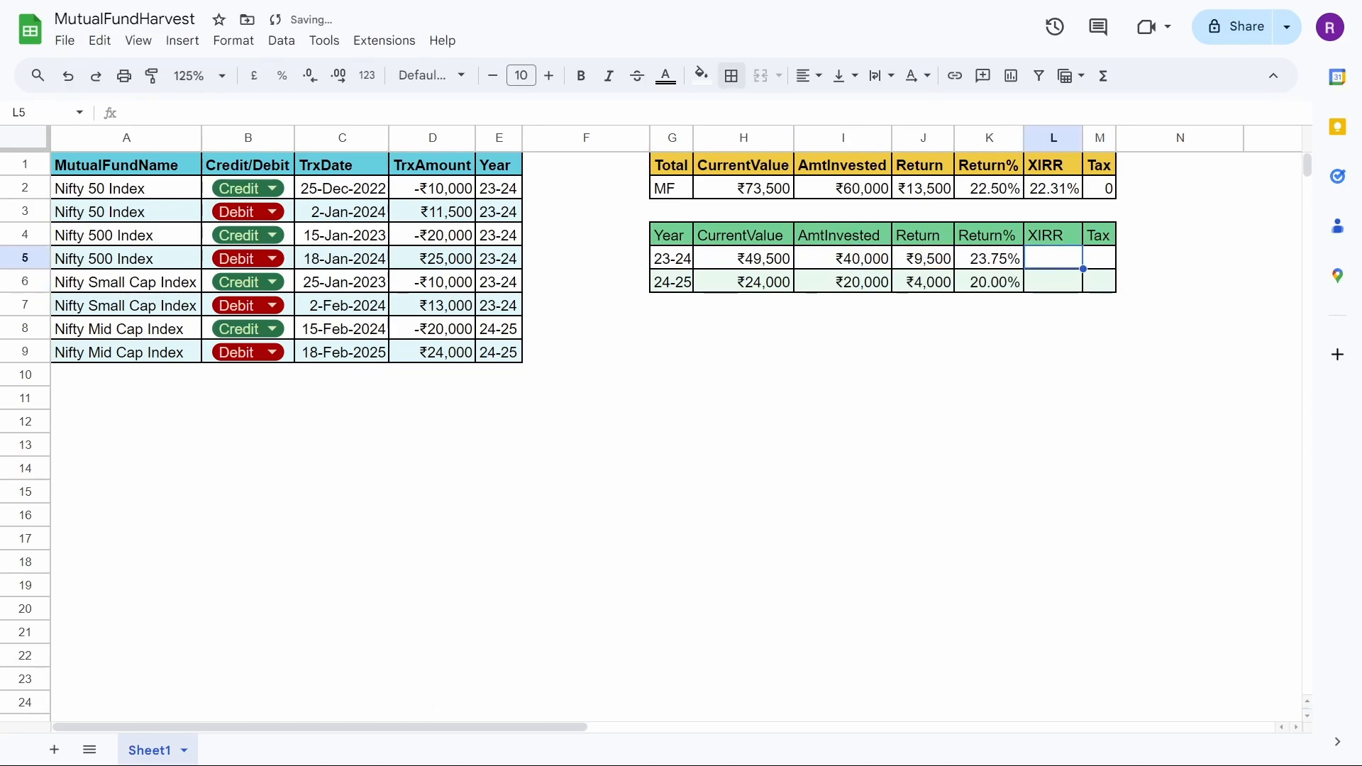
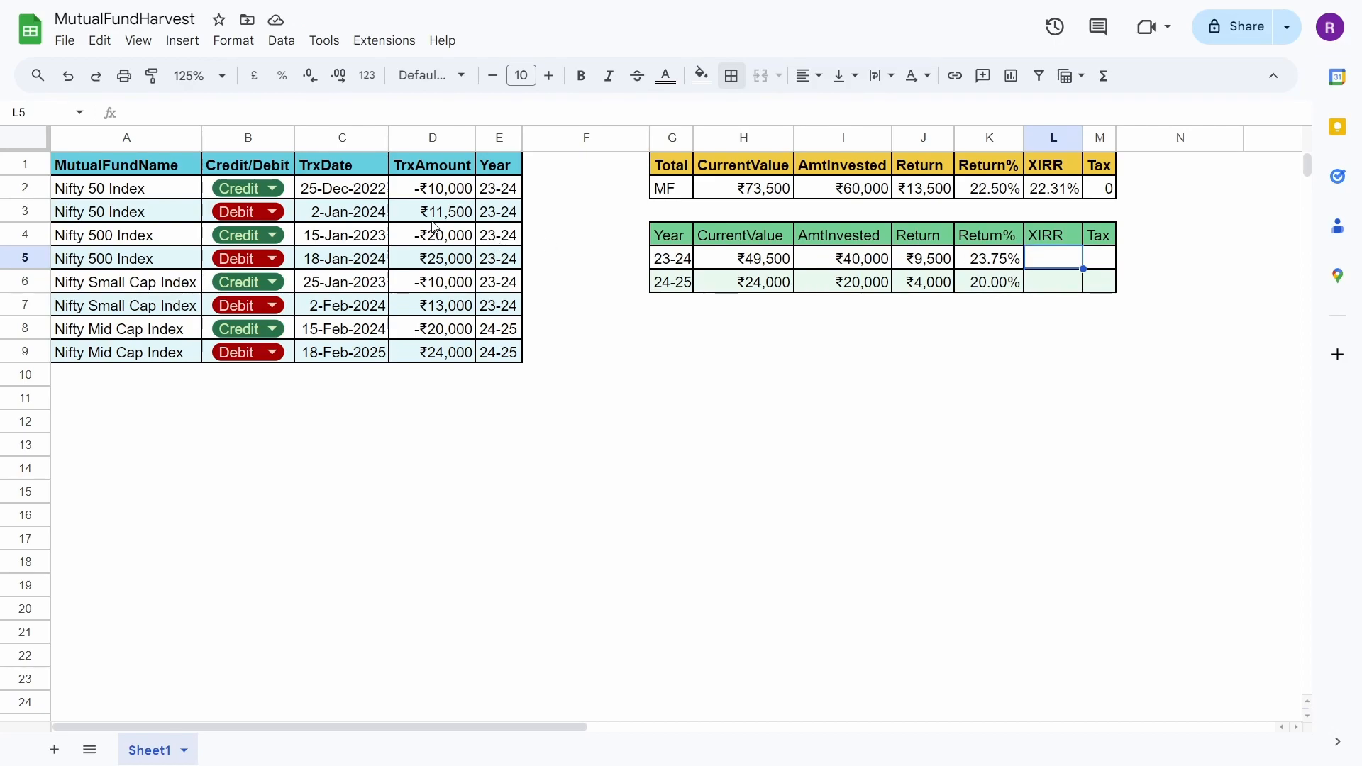
drag(430, 191, 441, 313)
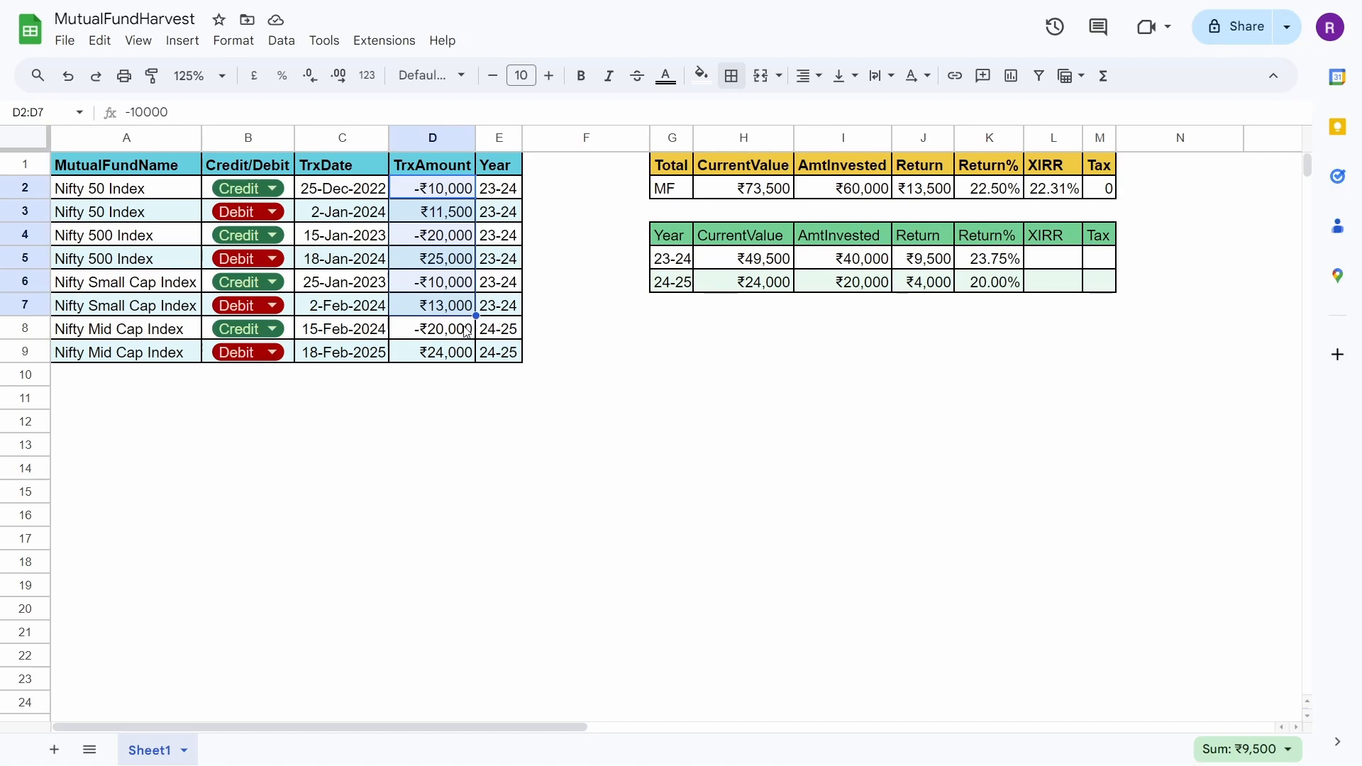
drag(469, 328, 466, 356)
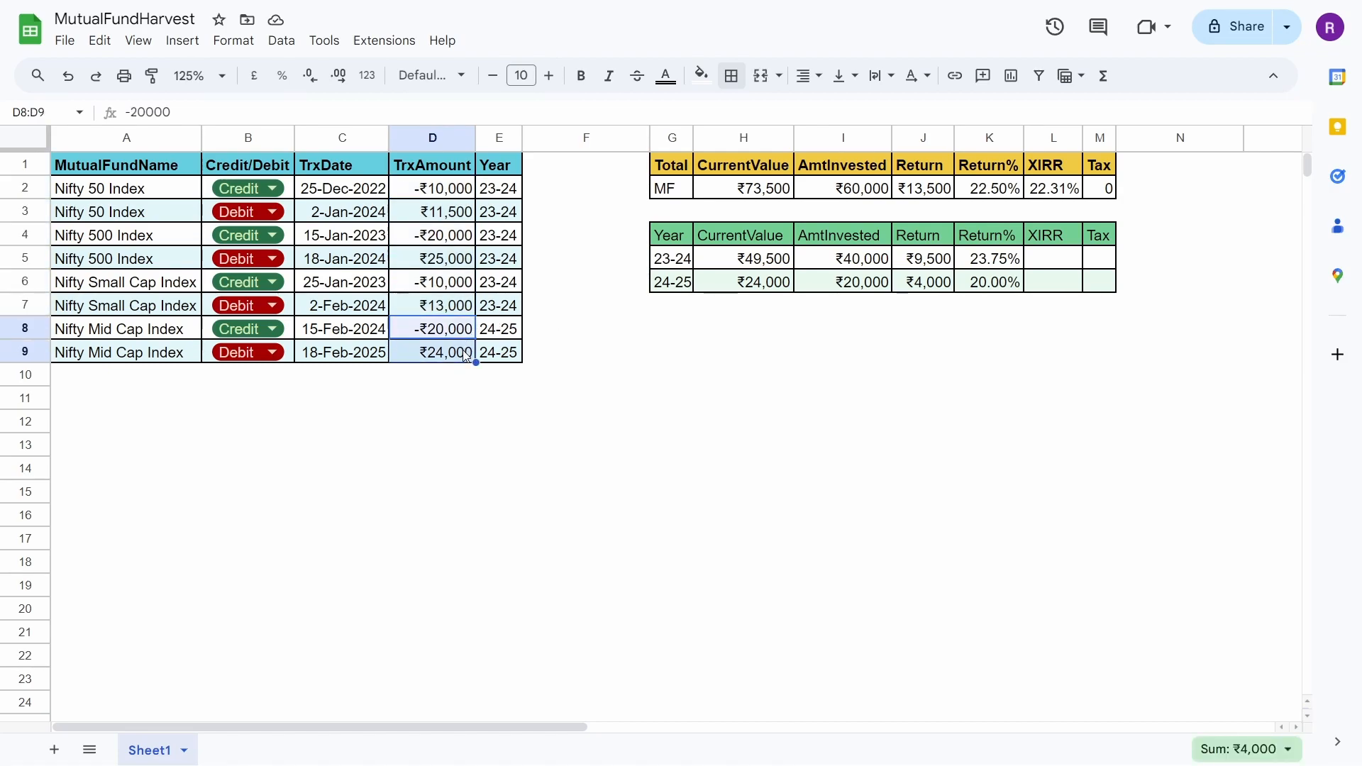
click(436, 310)
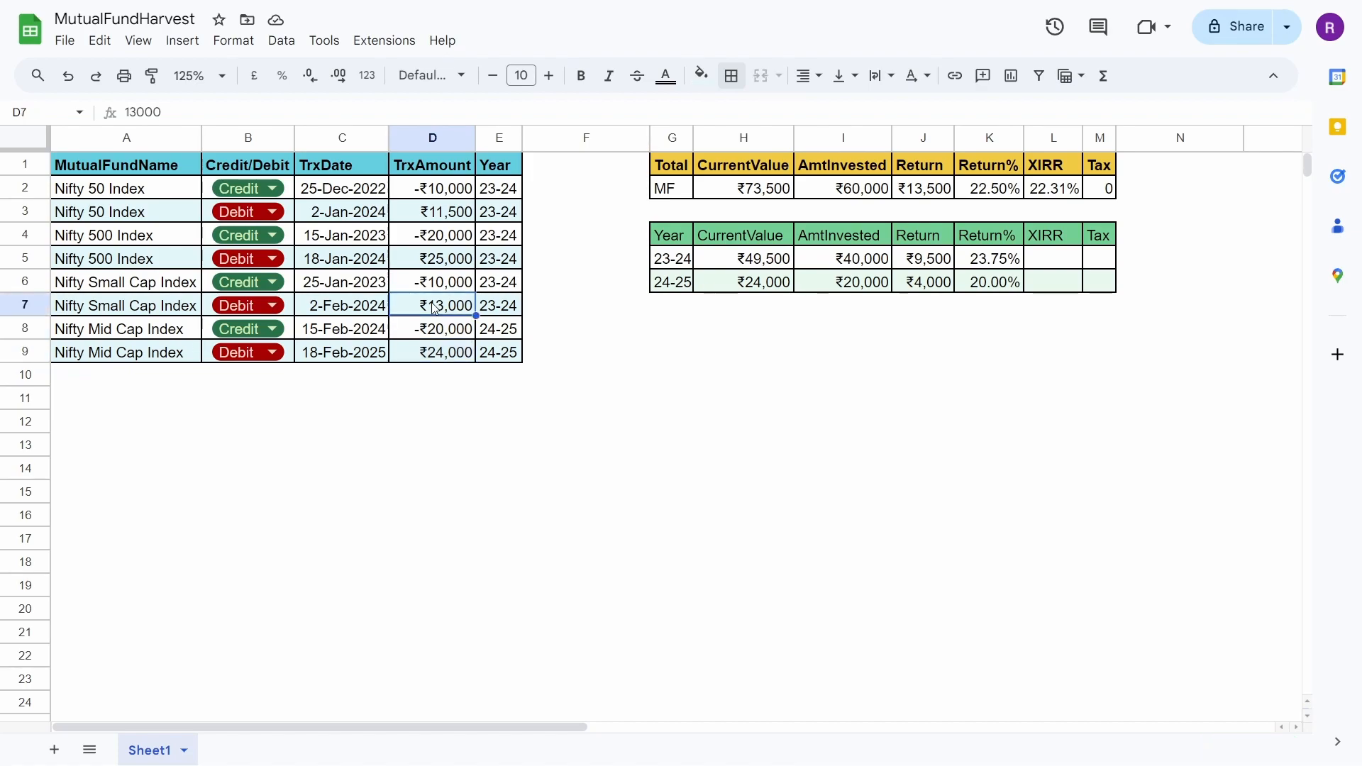
Start an XIRR formula in the 23-24 XIRR cell L5
click(1053, 259)
text(=XIRR()
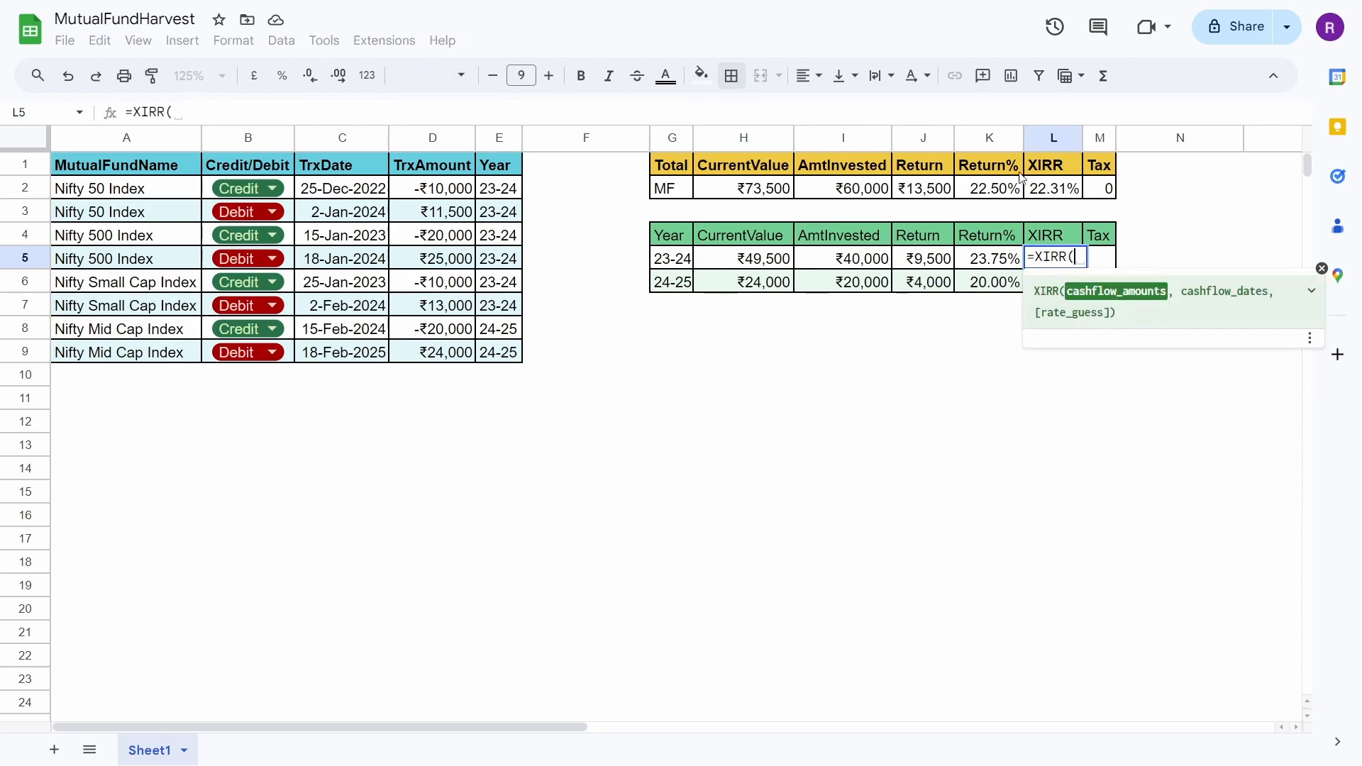
click(434, 139)
click(368, 139)
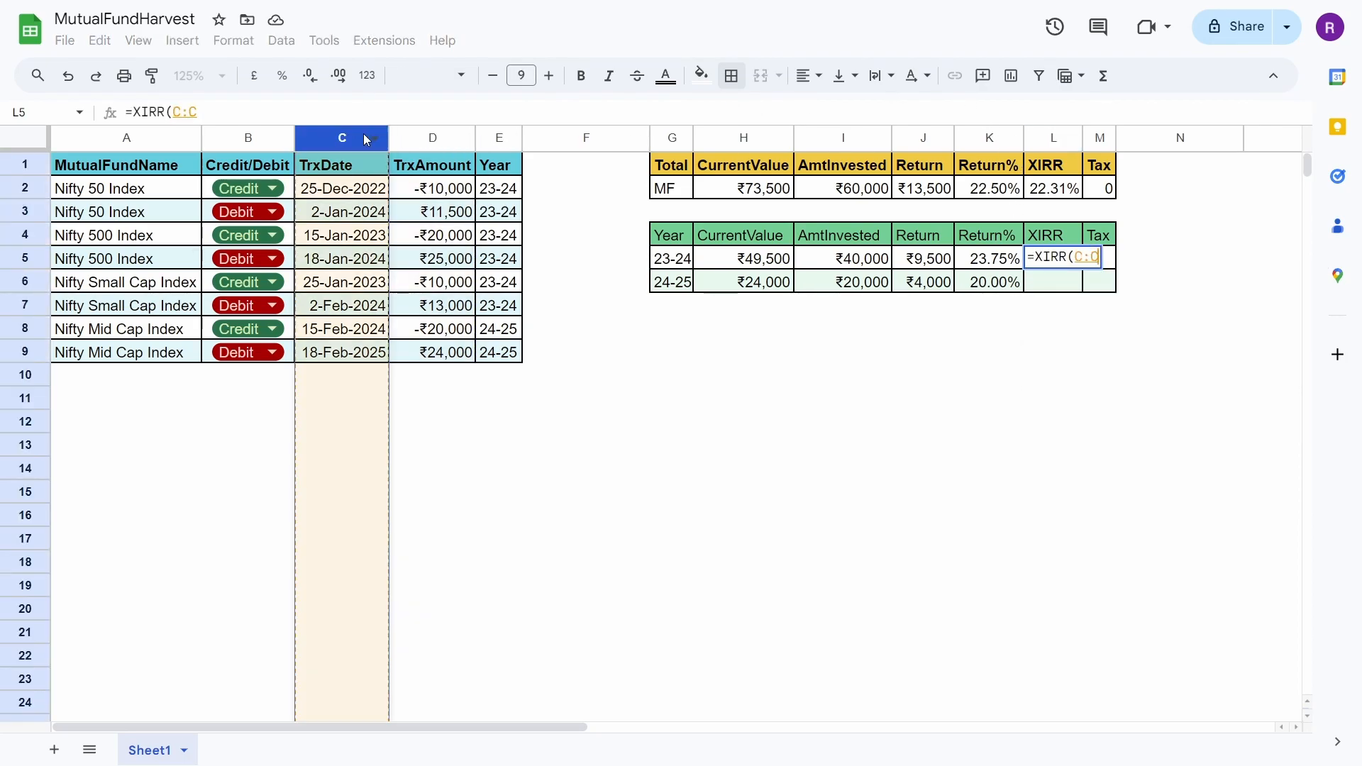
key(BackSpace)
key(BackSpace)
key(BackSpace)
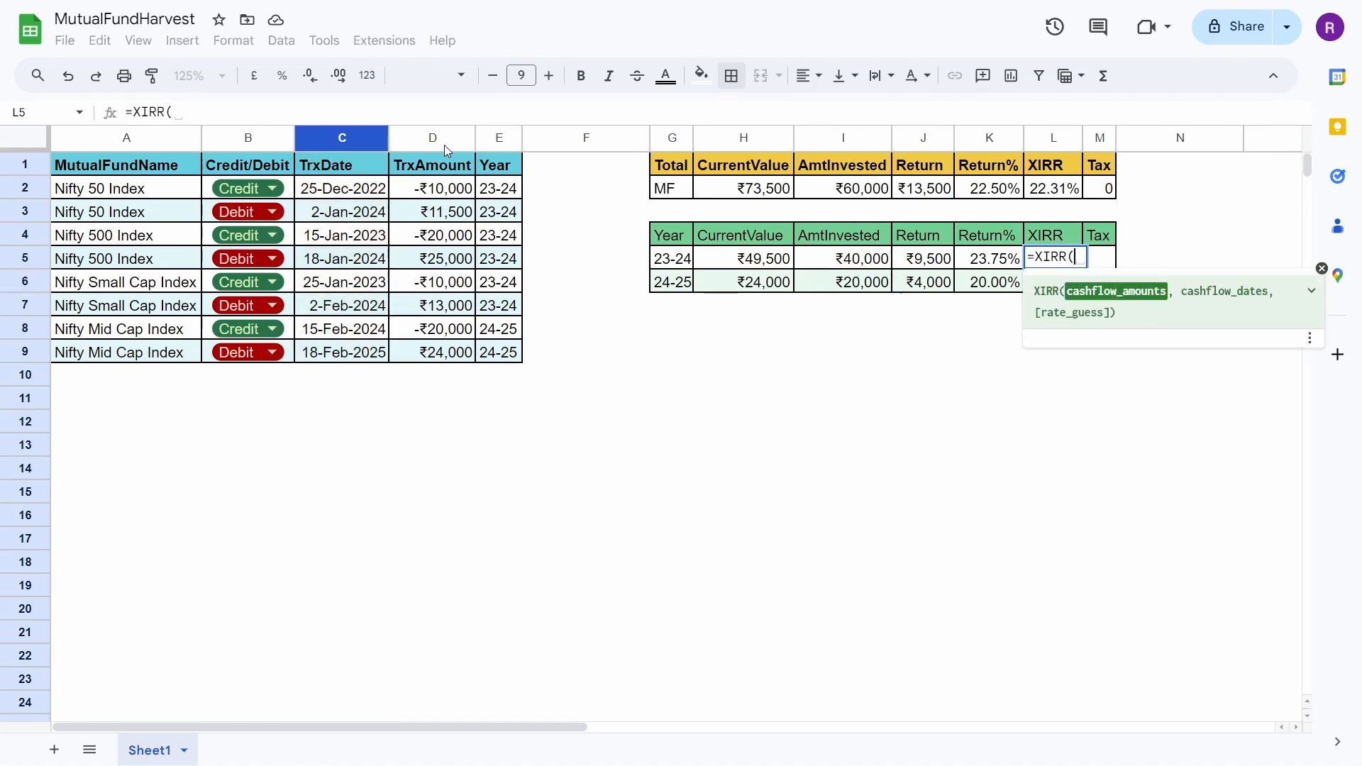
Give L5's XIRR formula the cashflow amounts FILTER(D:D,E:E=G5), keeping only the transactions whose Year matches G5
text(filter)
key(Tab)
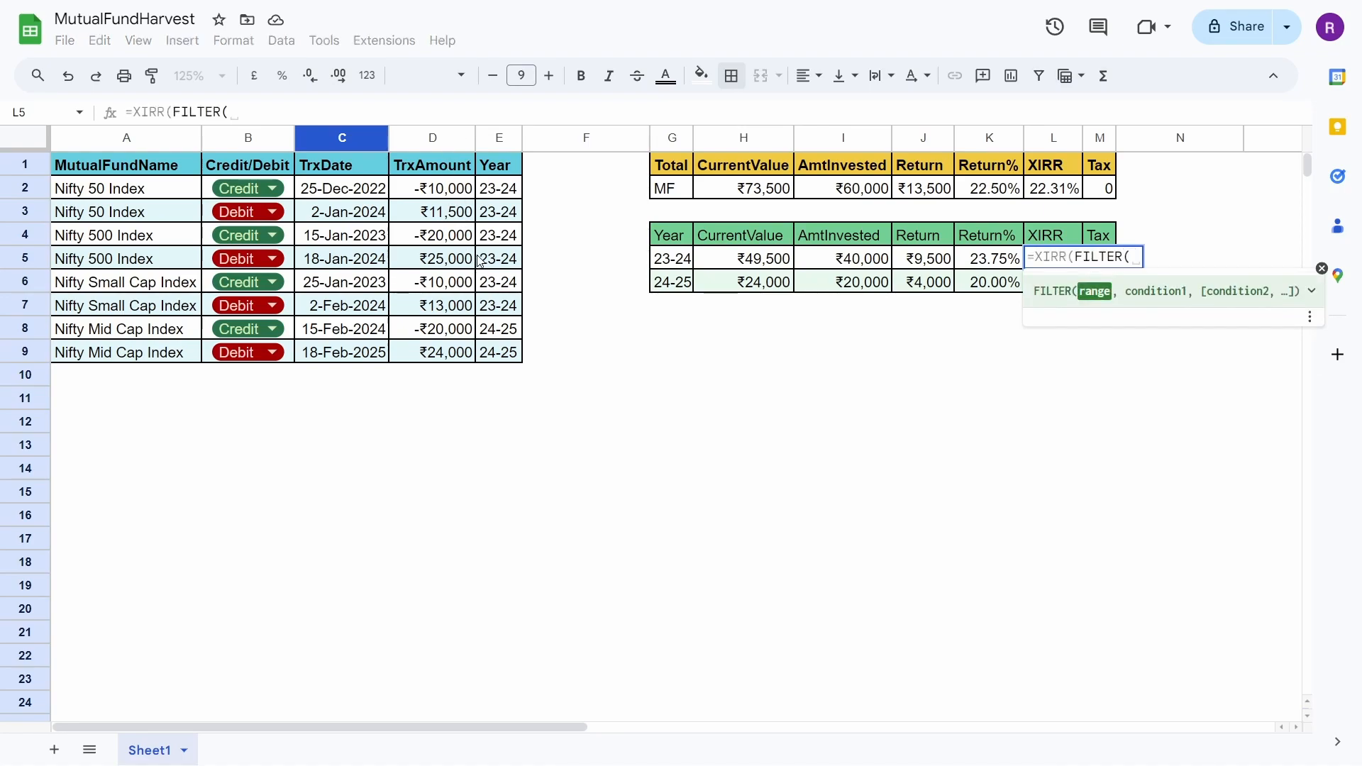
click(433, 138)
text(,)
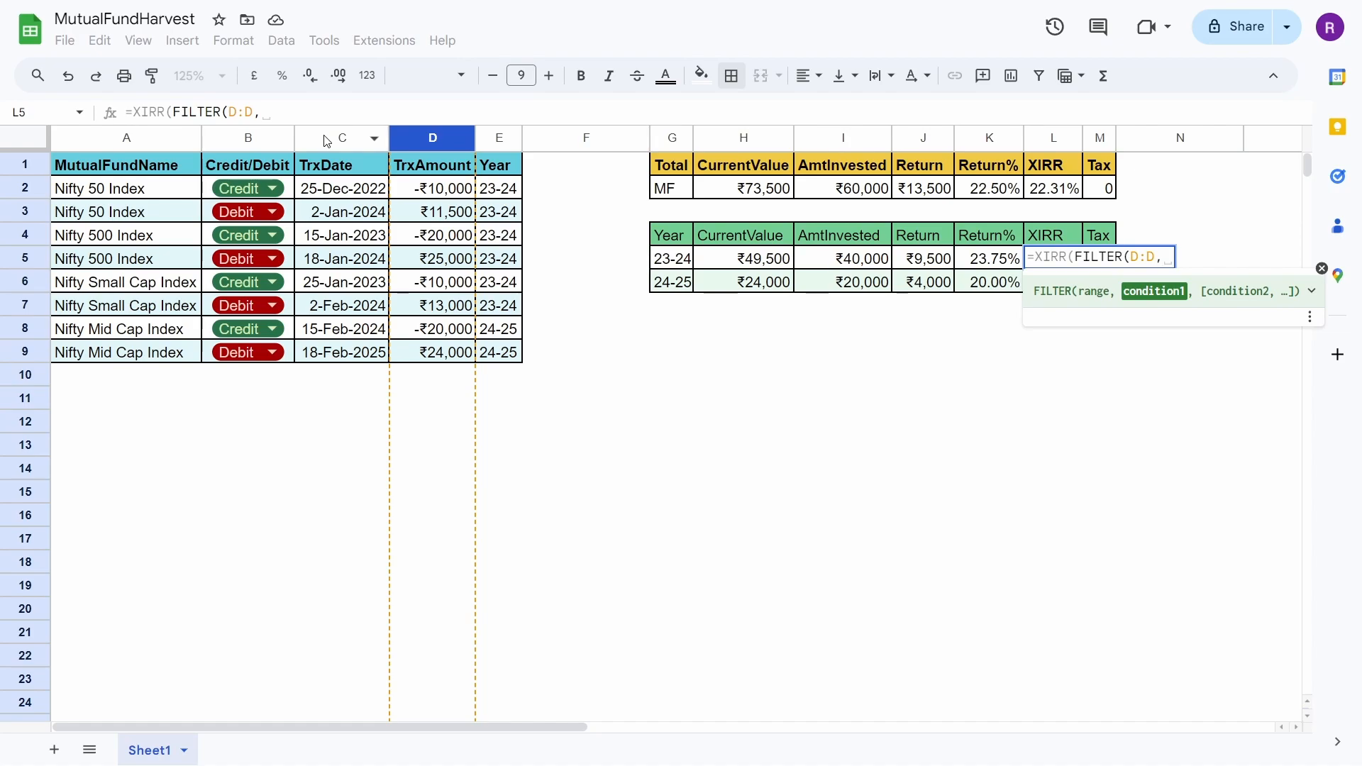
click(500, 138)
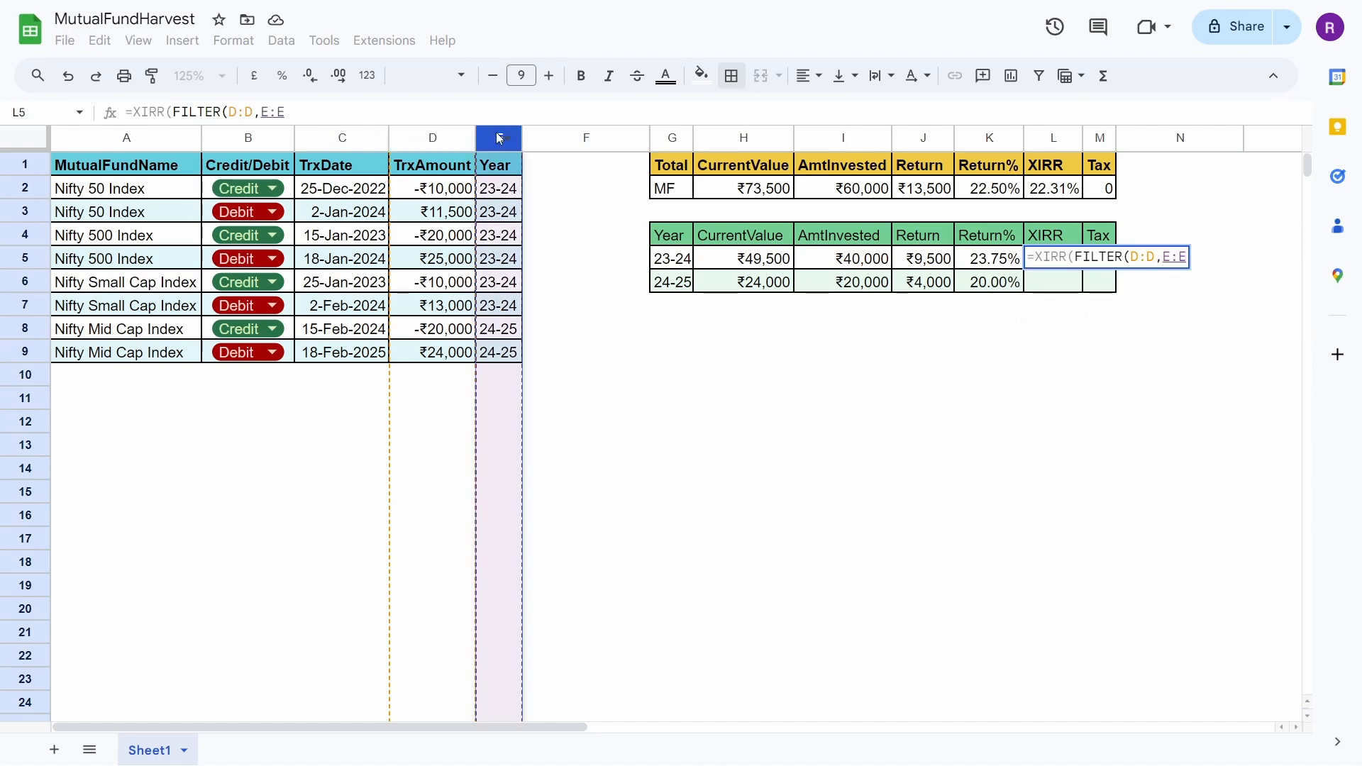
text(=)
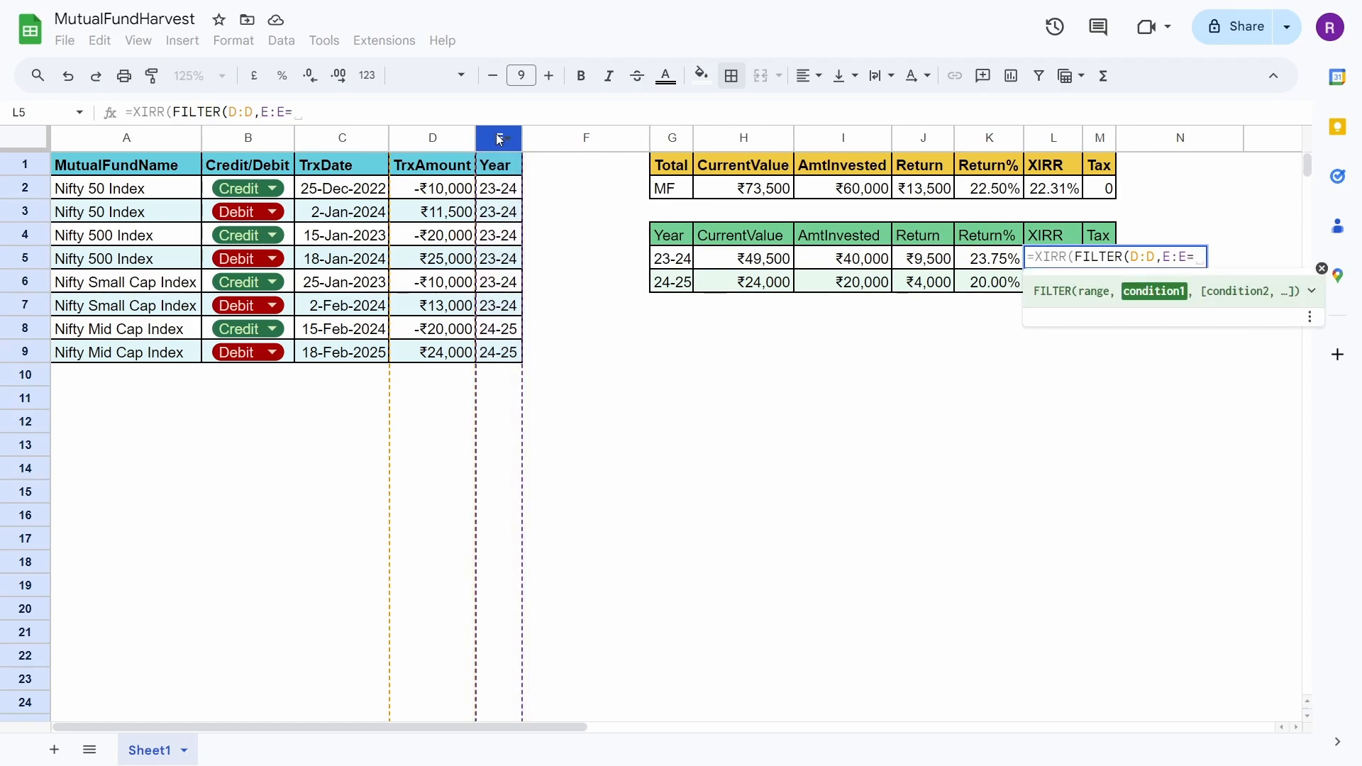
click(684, 264)
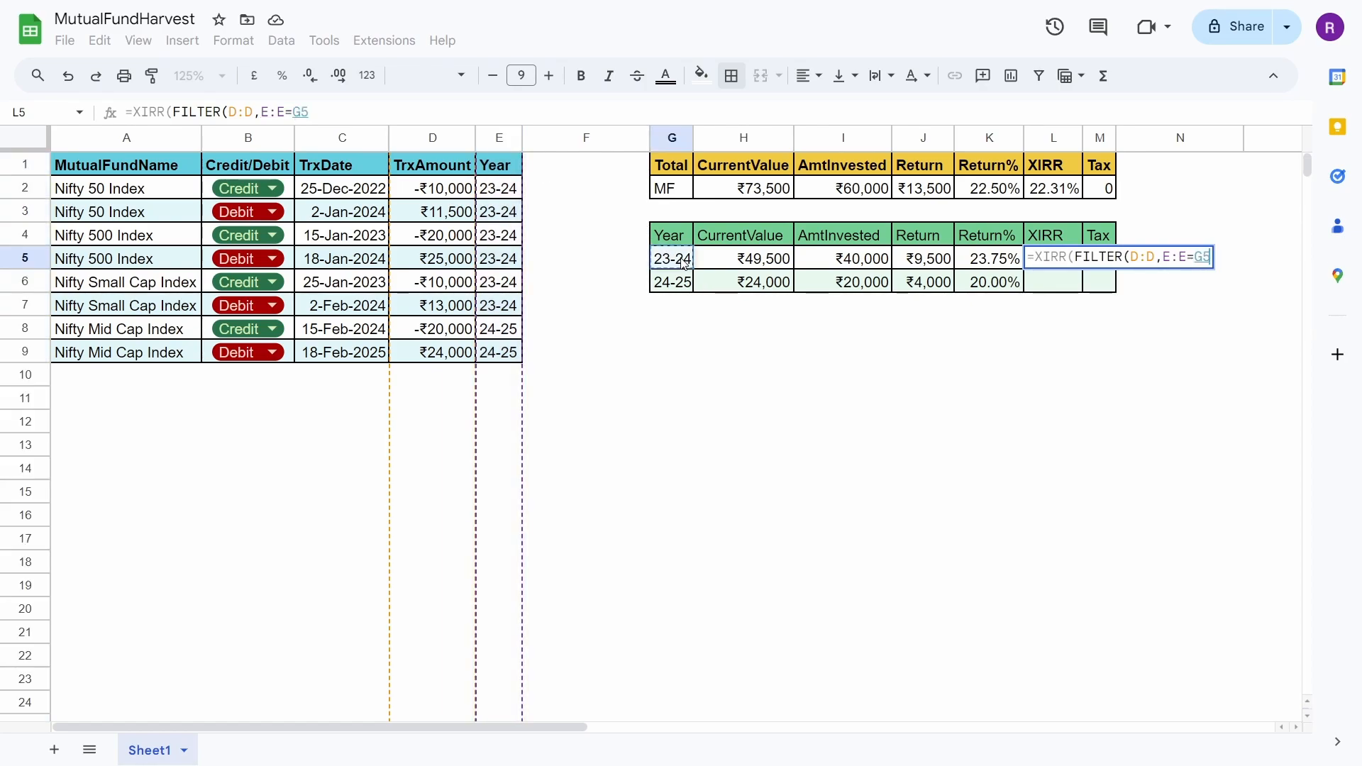
text())
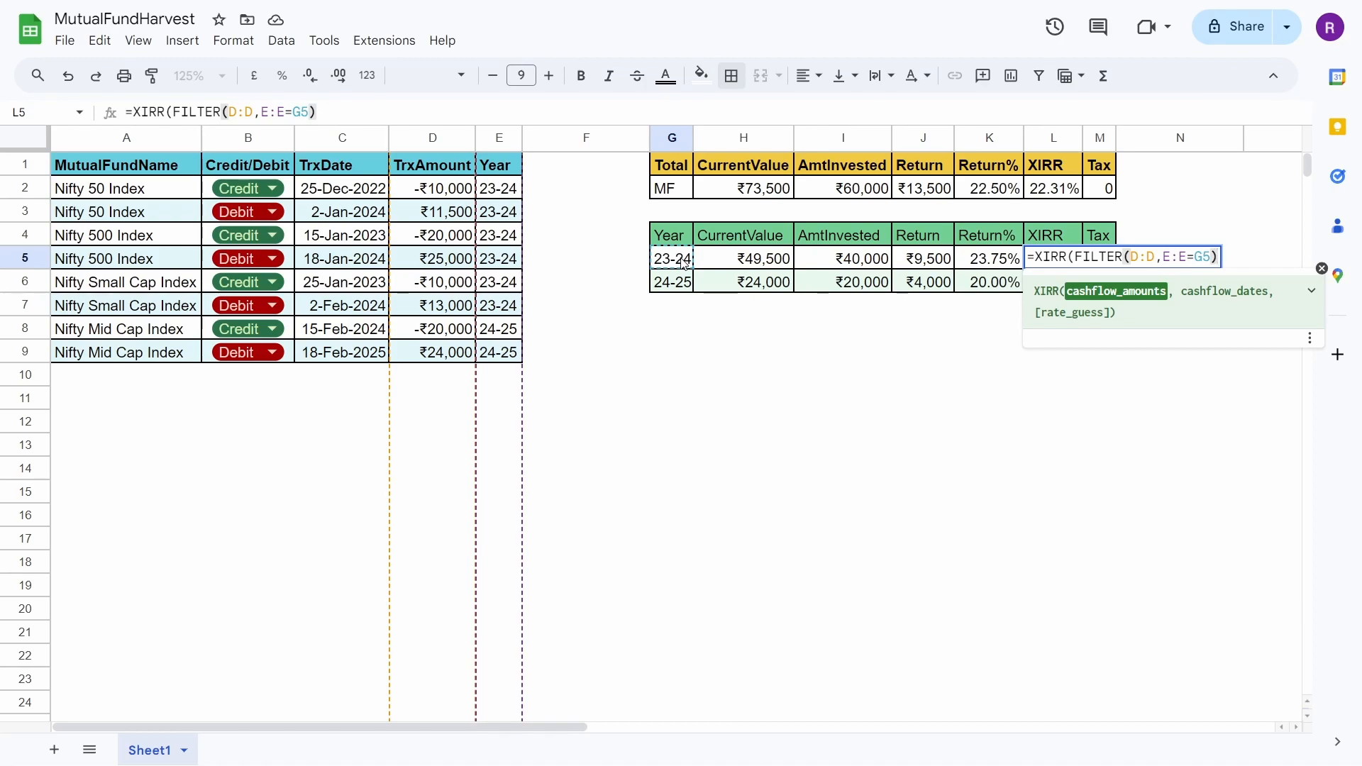
text(,)
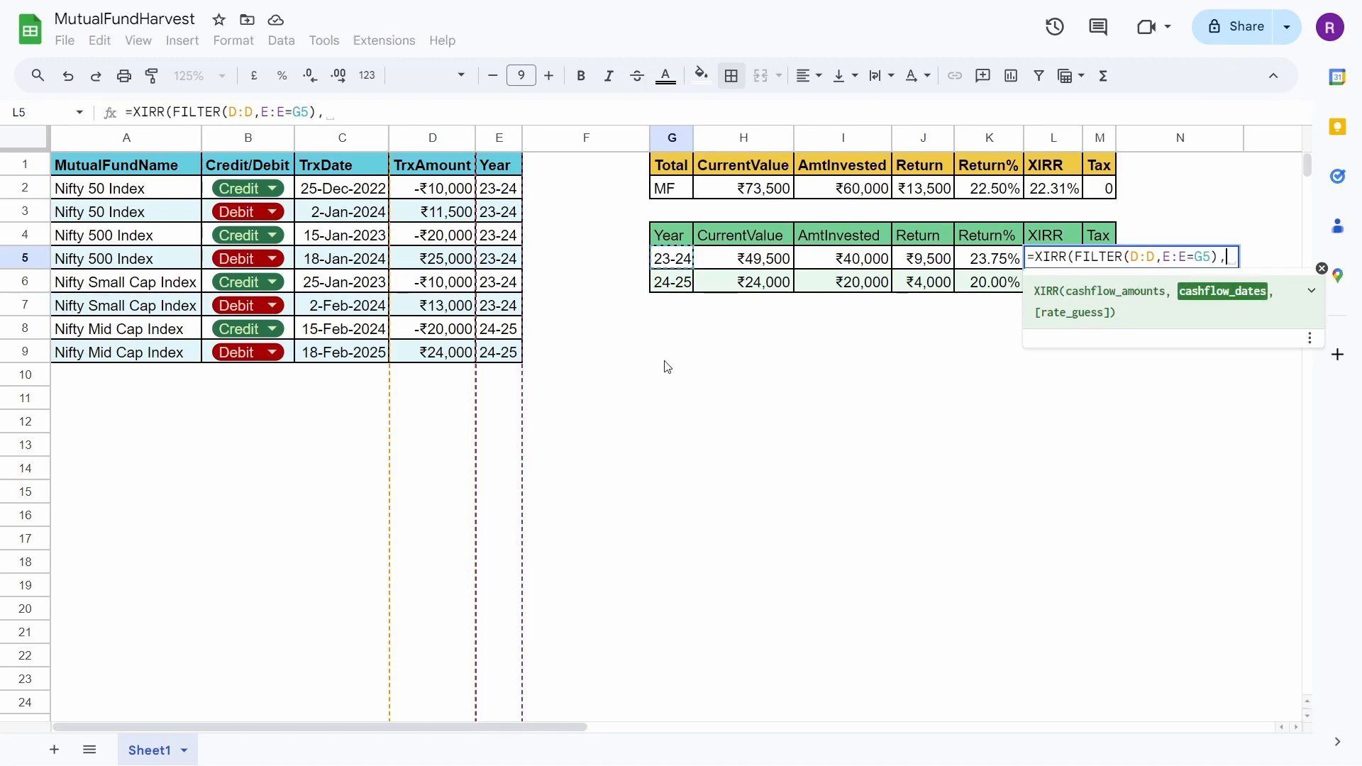
Complete L5's XIRR formula with the cashflow dates FILTER(C:C,E:E=G5), keeping only the dates whose Year matches G5
text(filte)
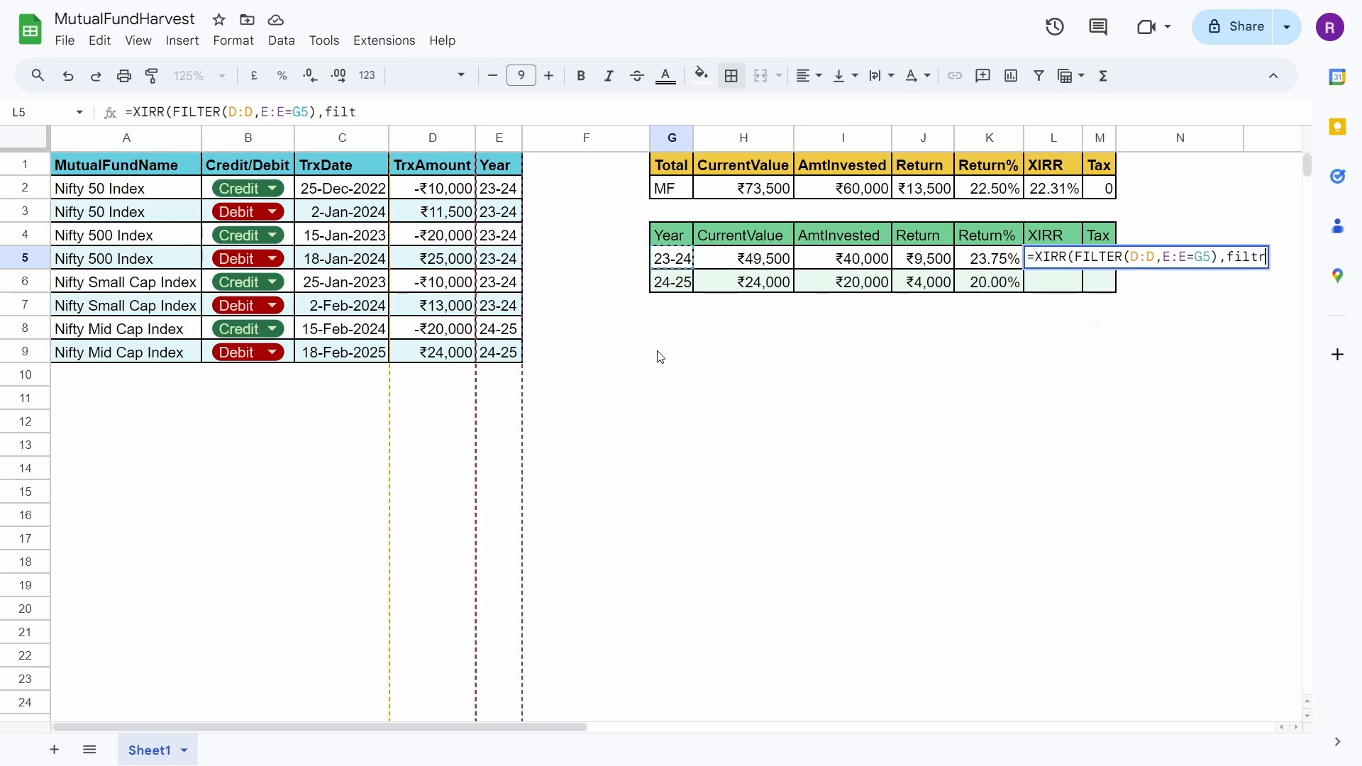
key(Tab)
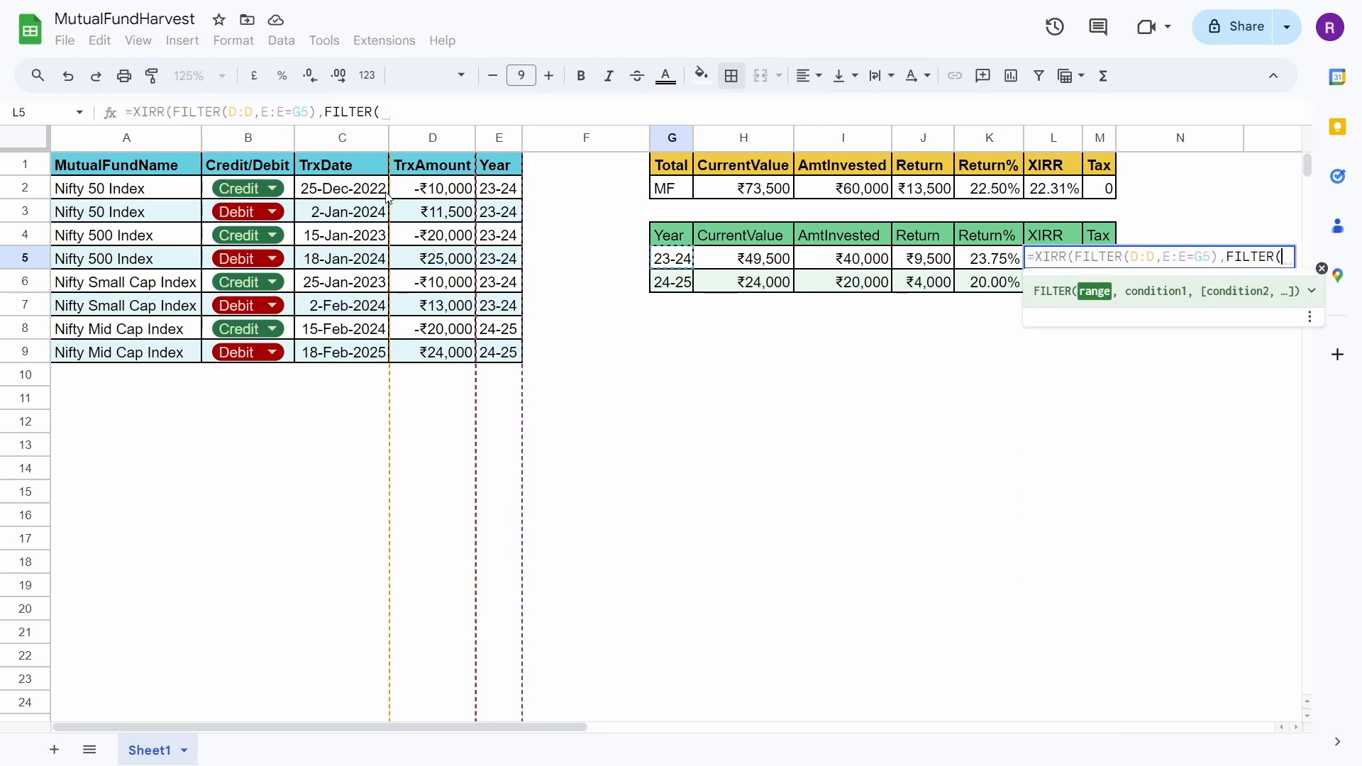
click(338, 141)
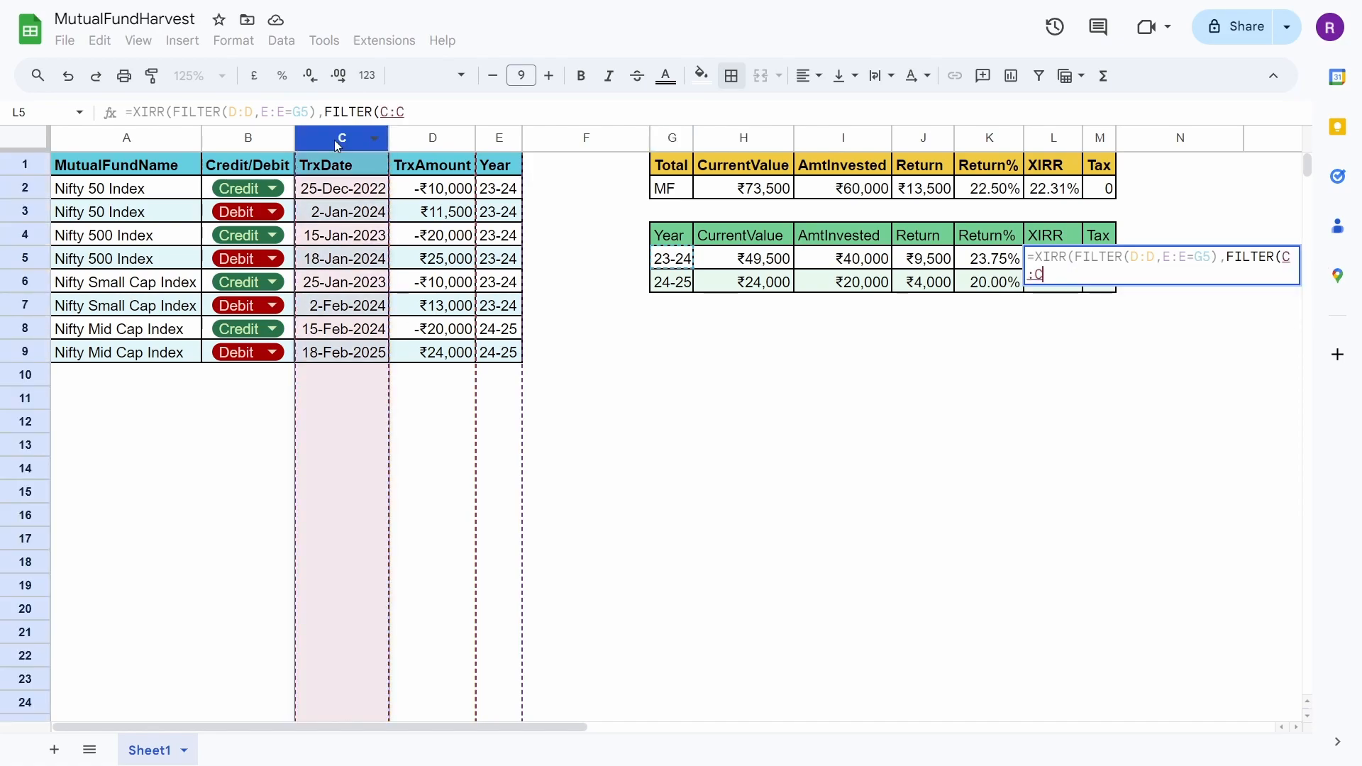
text(,)
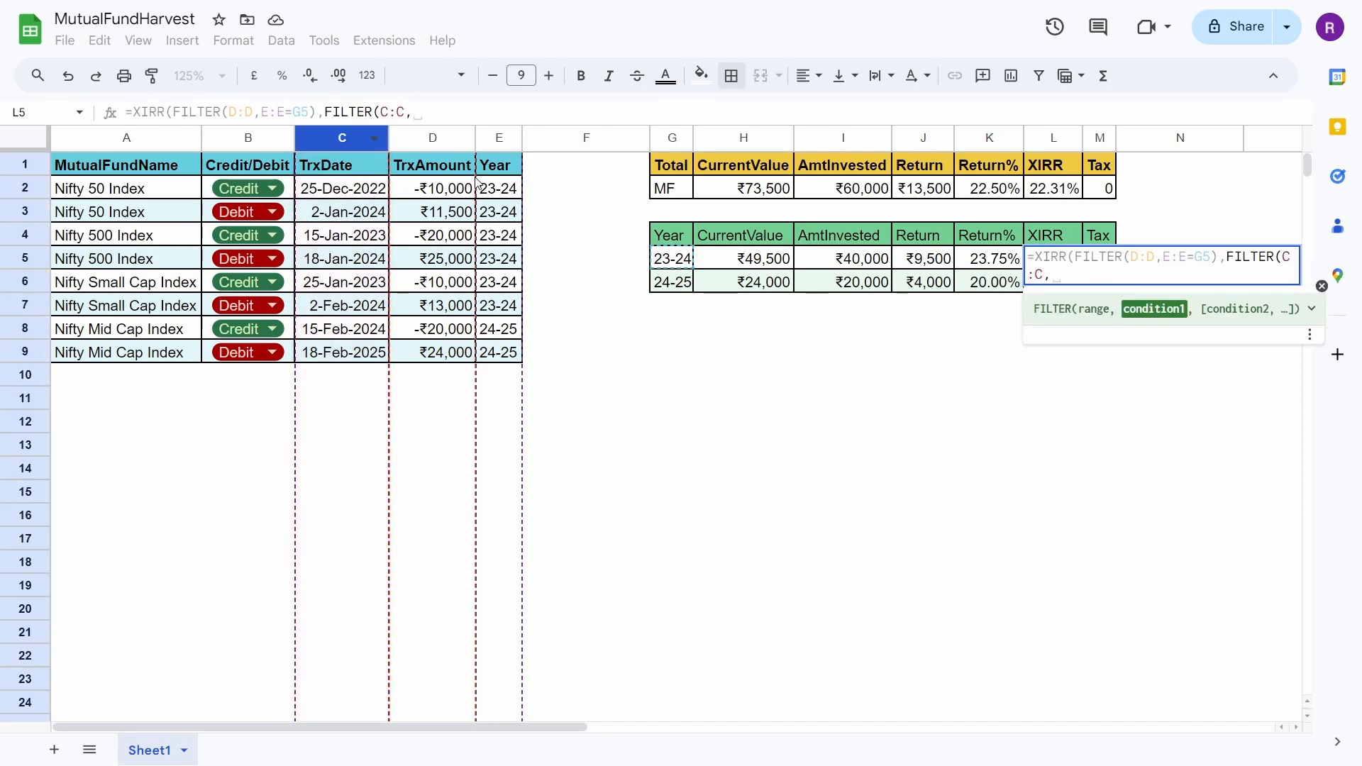
click(499, 138)
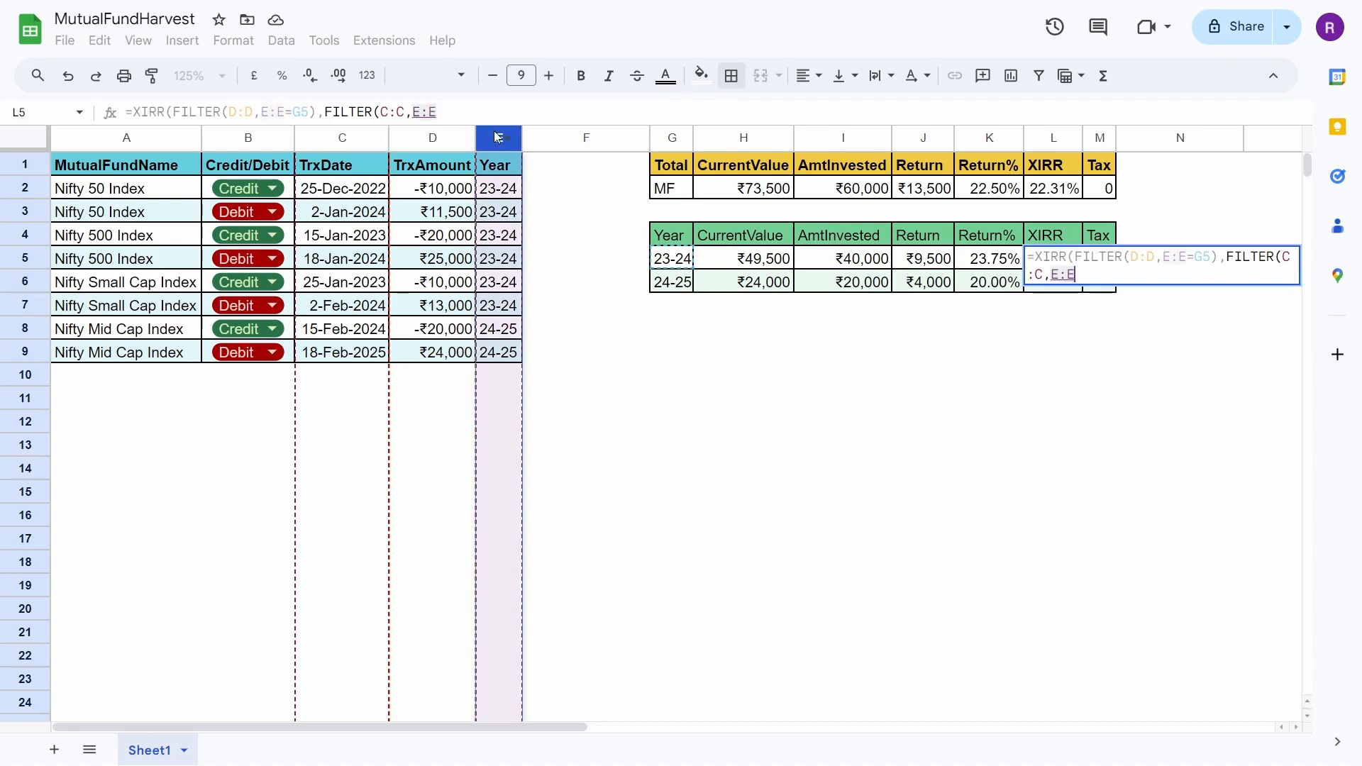
text(=)
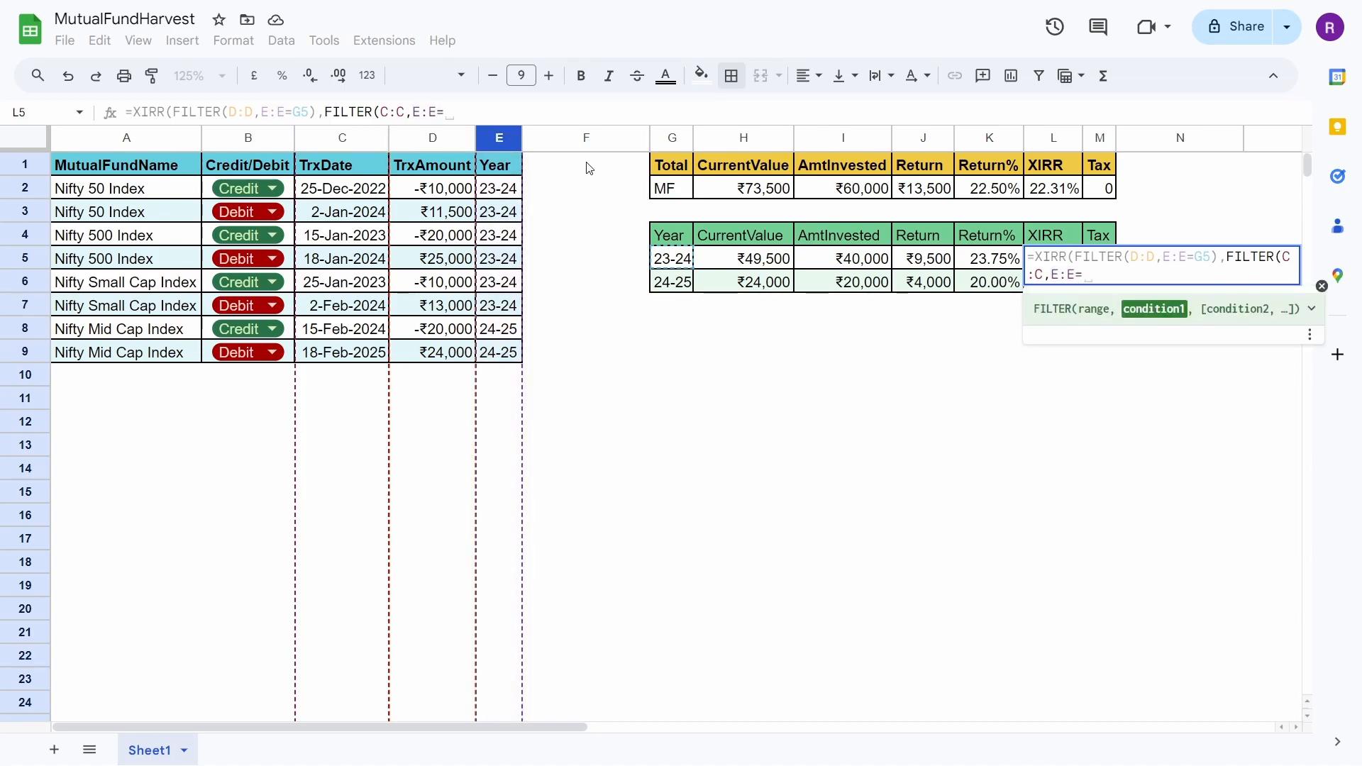
click(664, 266)
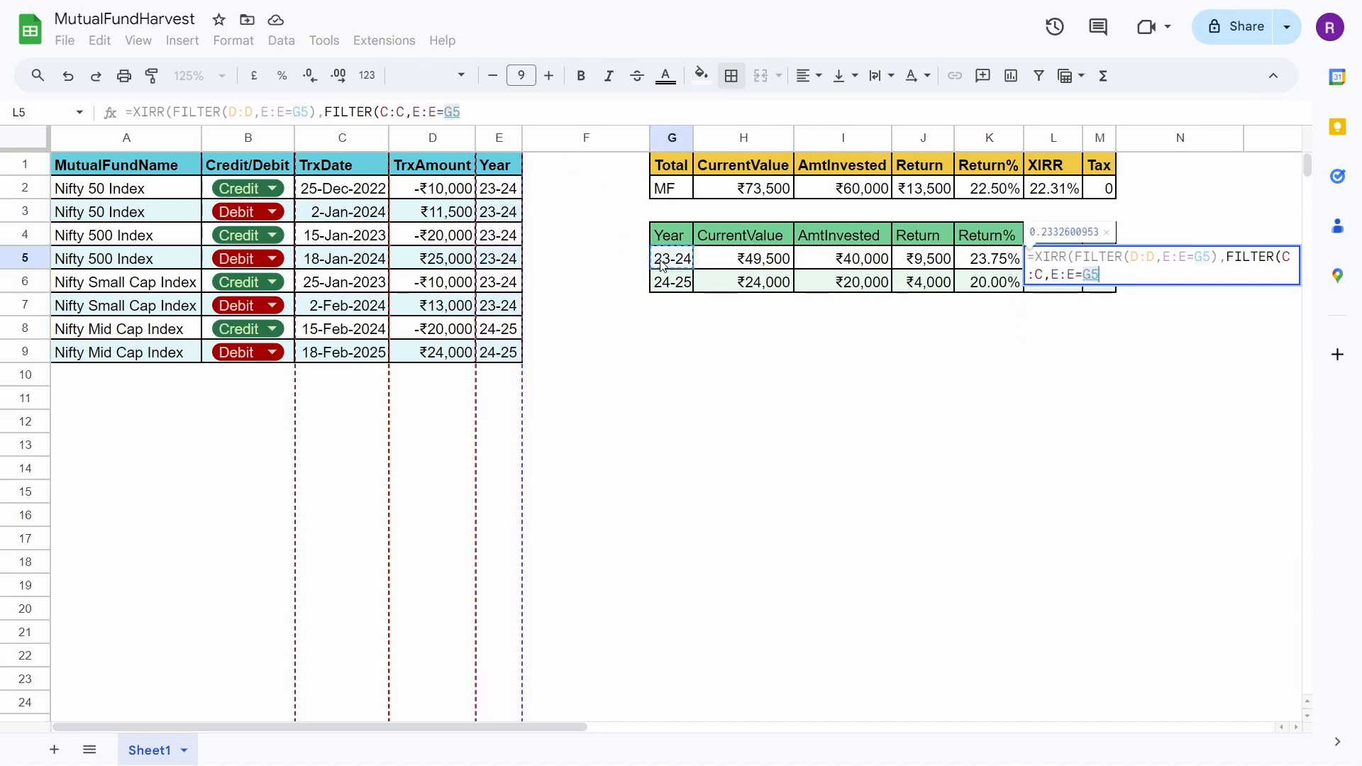
text())
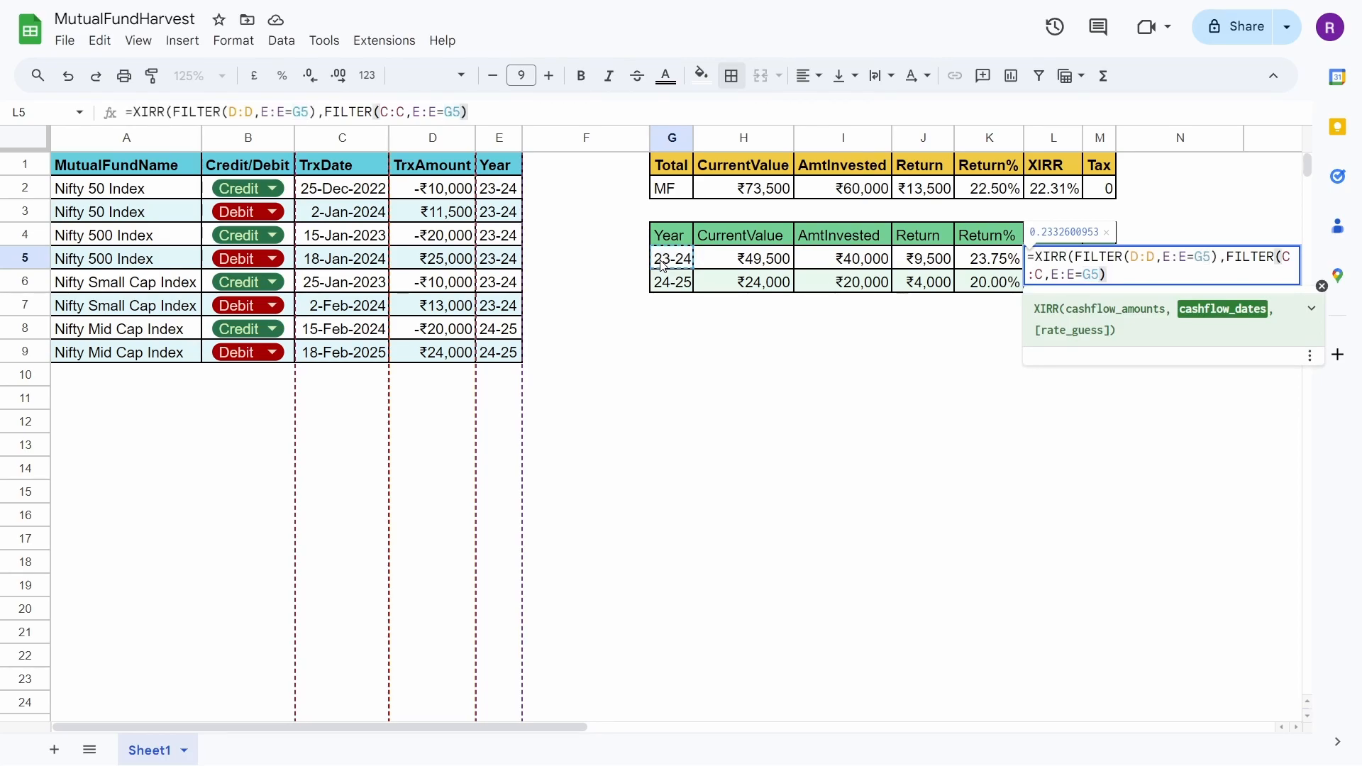
text())
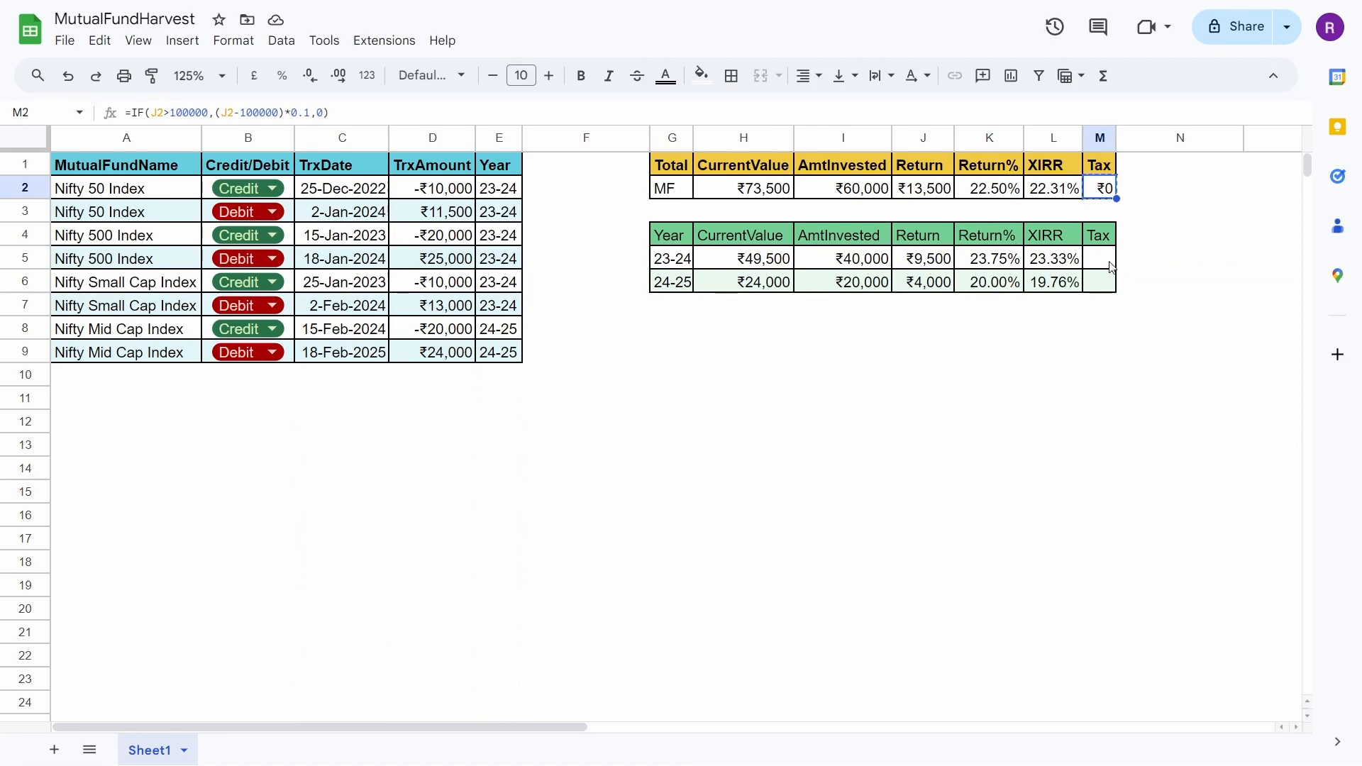
Copy the Tax formula from M2 into the 23-24 Tax cell M5 and fill it into M6 for 24-25
key(ctrl+c)
click(1109, 265)
key(ctrl+v)
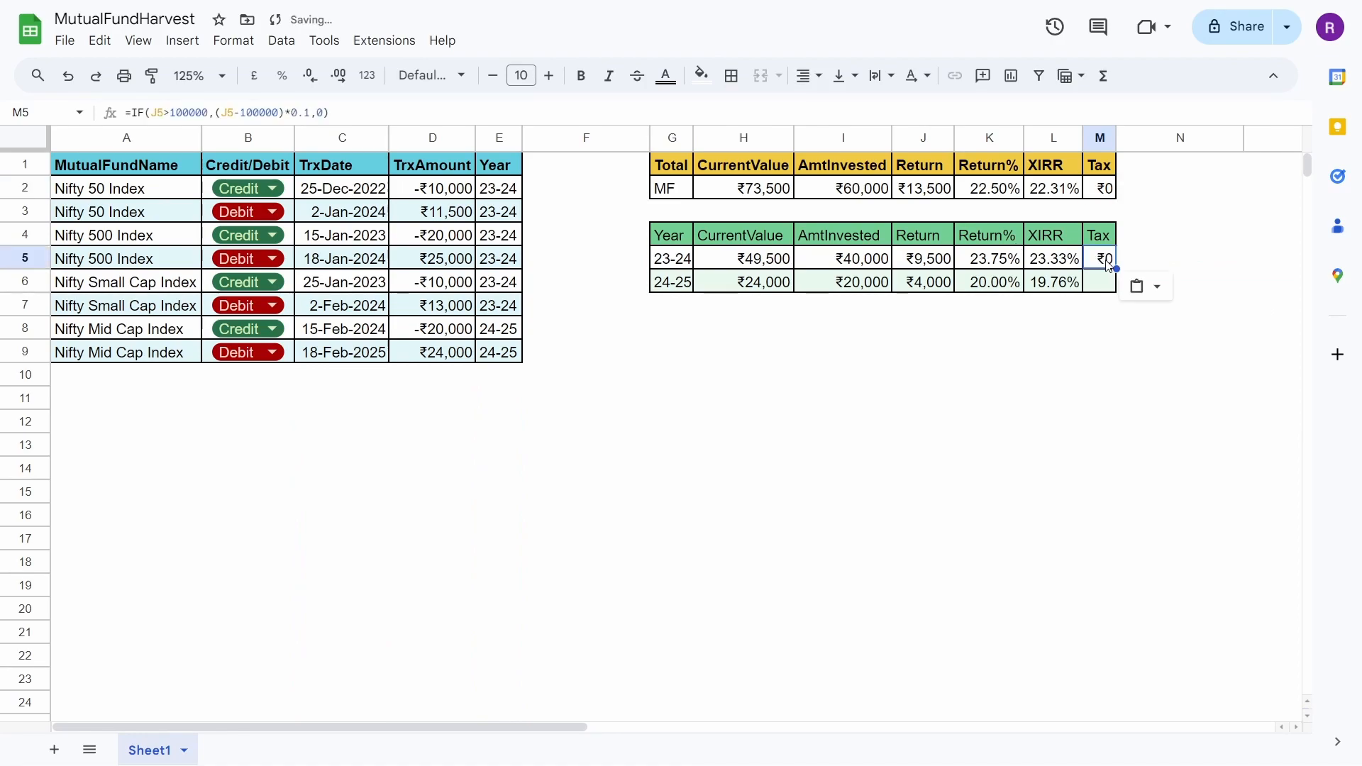
drag(1113, 285, 1112, 286)
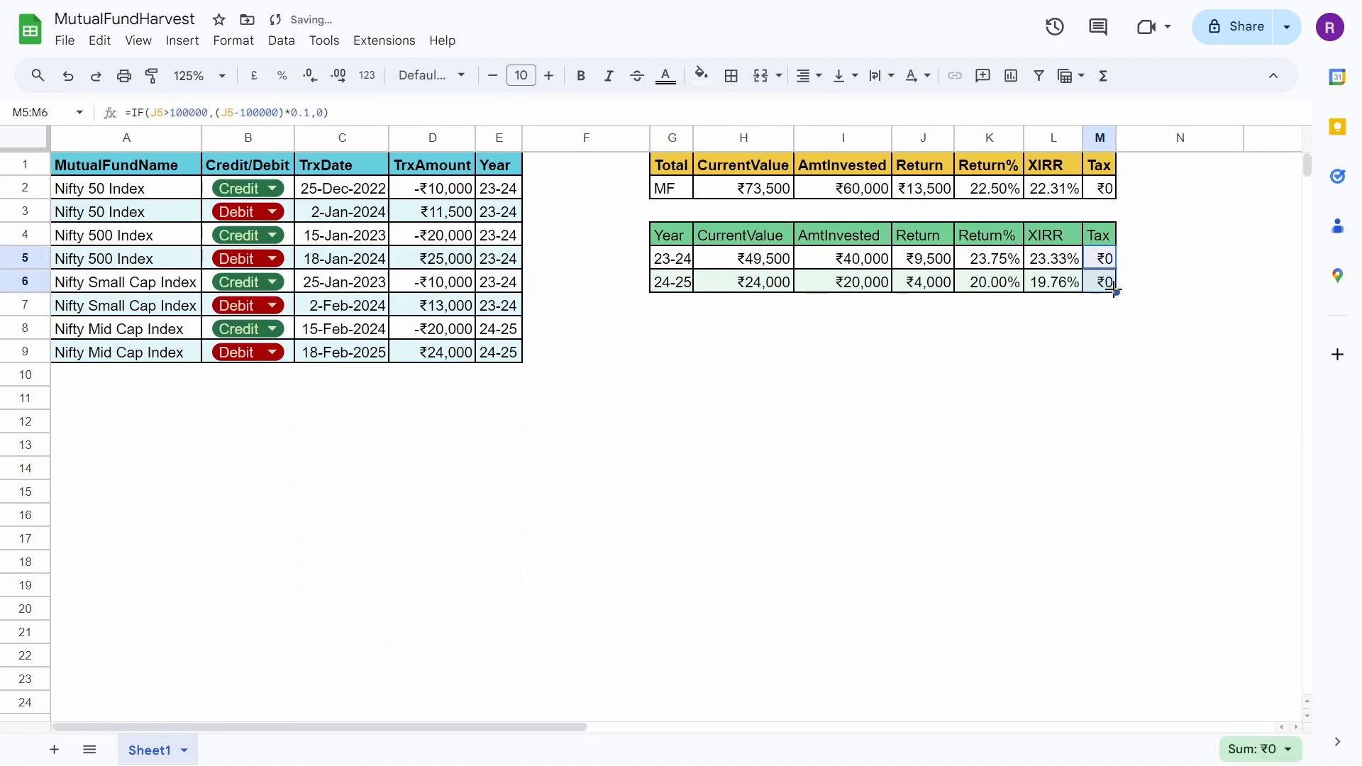
click(1113, 269)
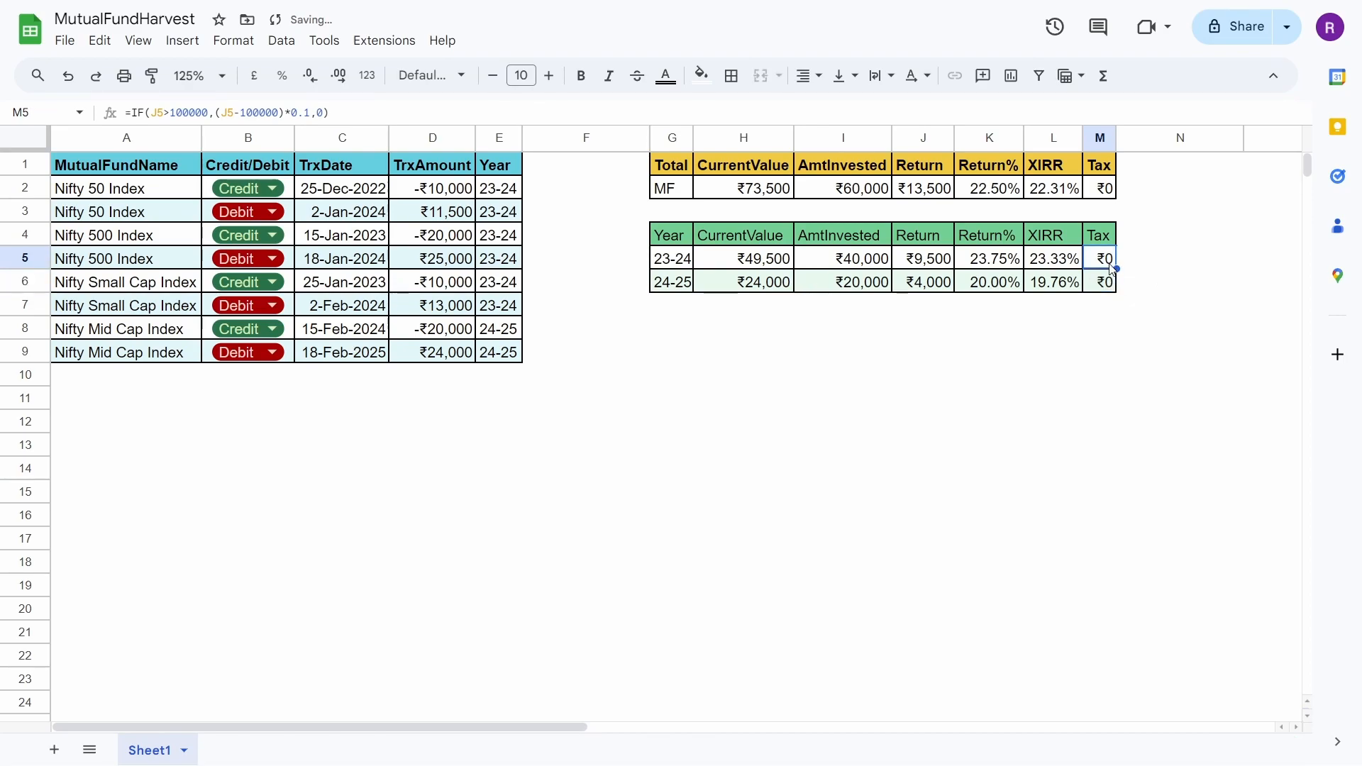
click(1112, 284)
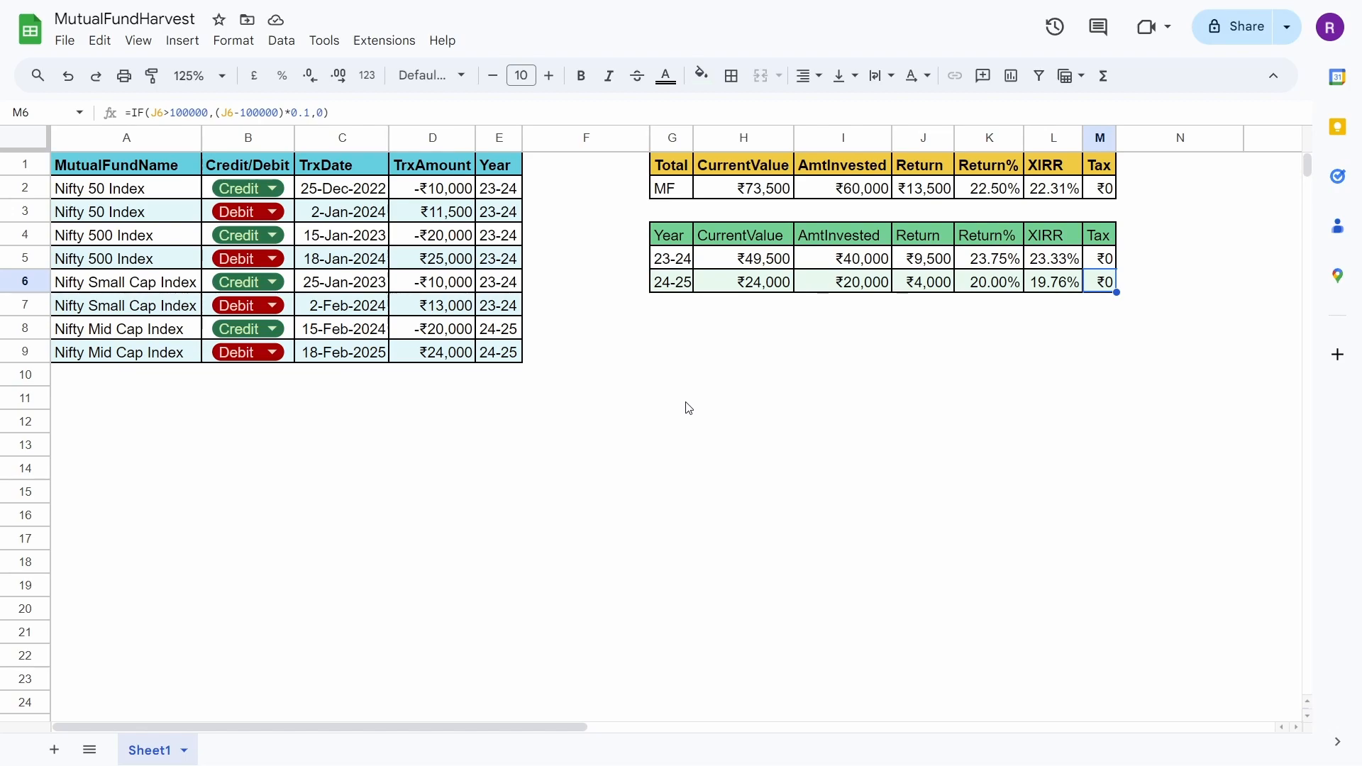
Set the Nifty Mid Cap Index transaction amounts to -500000 in D8 and 640000 in D9 to test the tax calculation
double_click(429, 334)
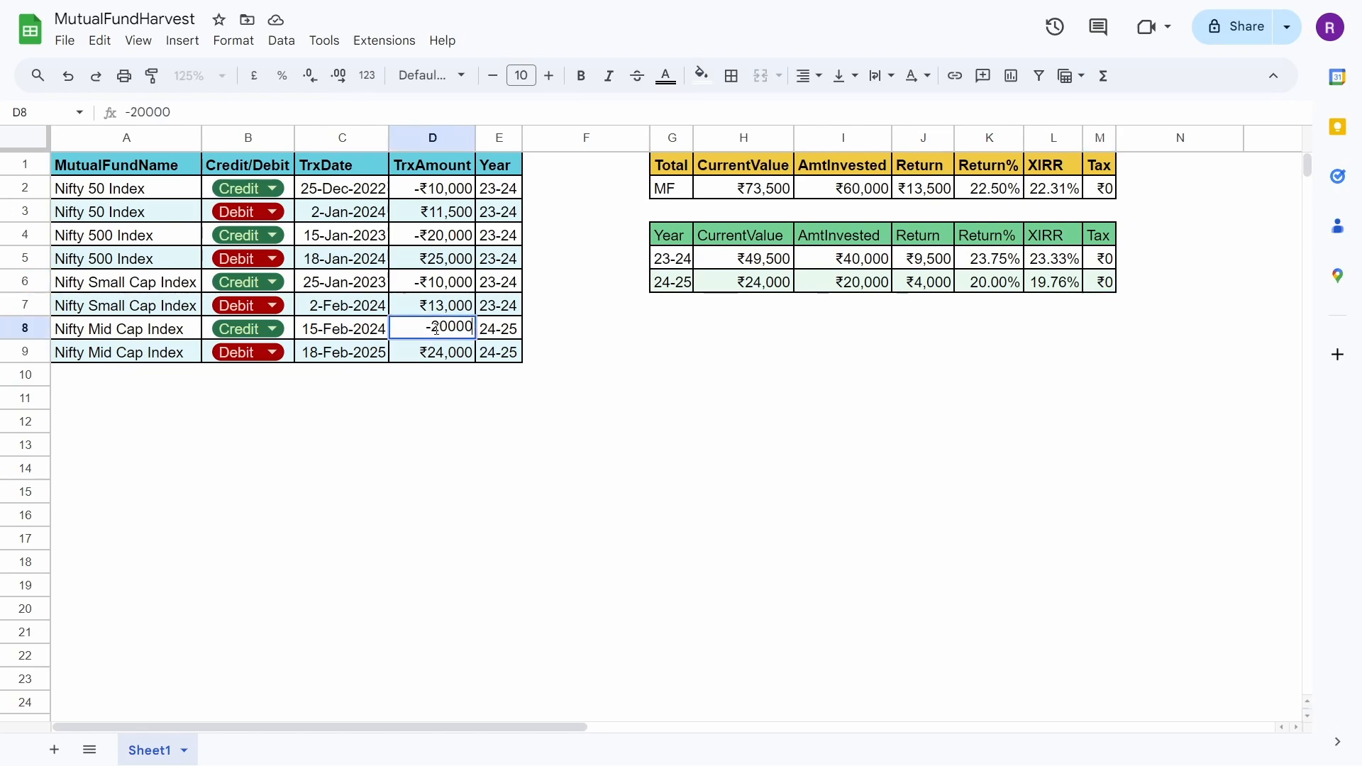
text(0)
key(Return)
double_click(458, 353)
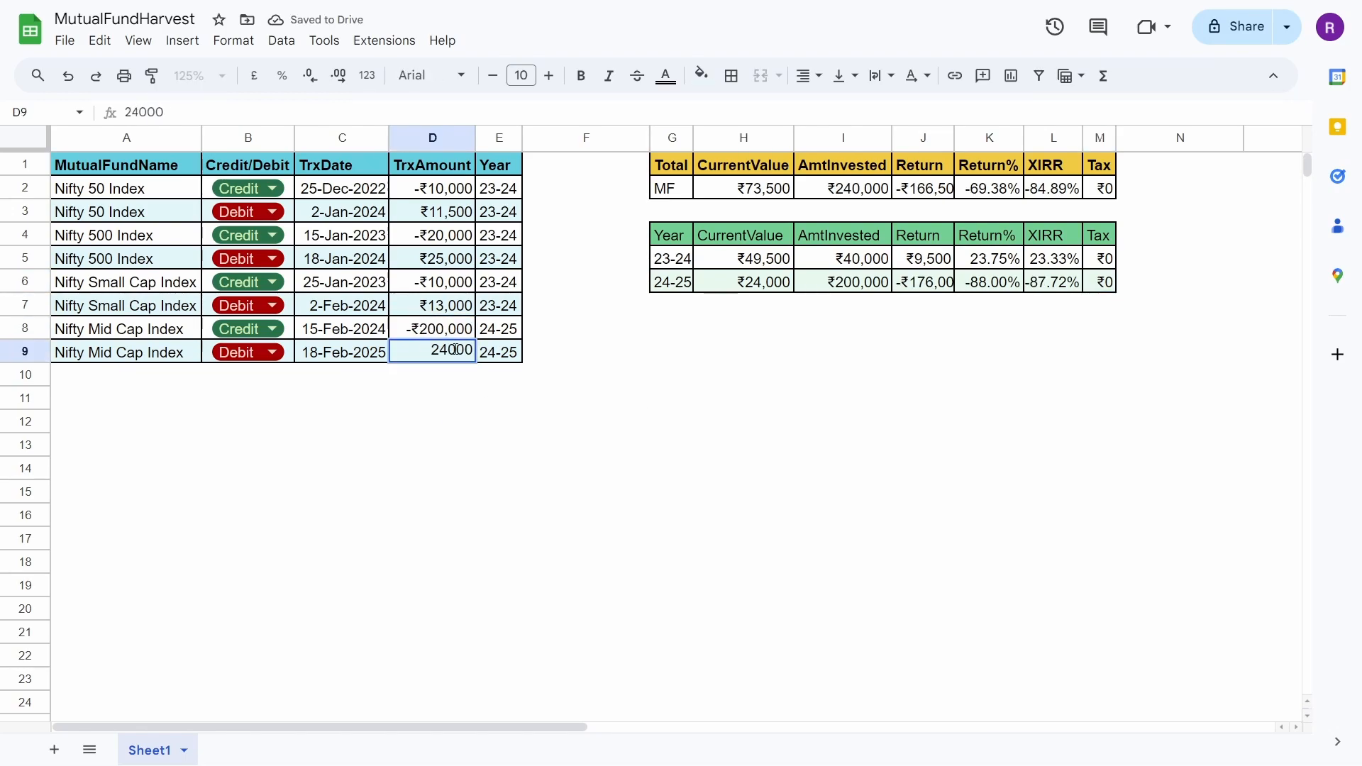
text(0)
key(Return)
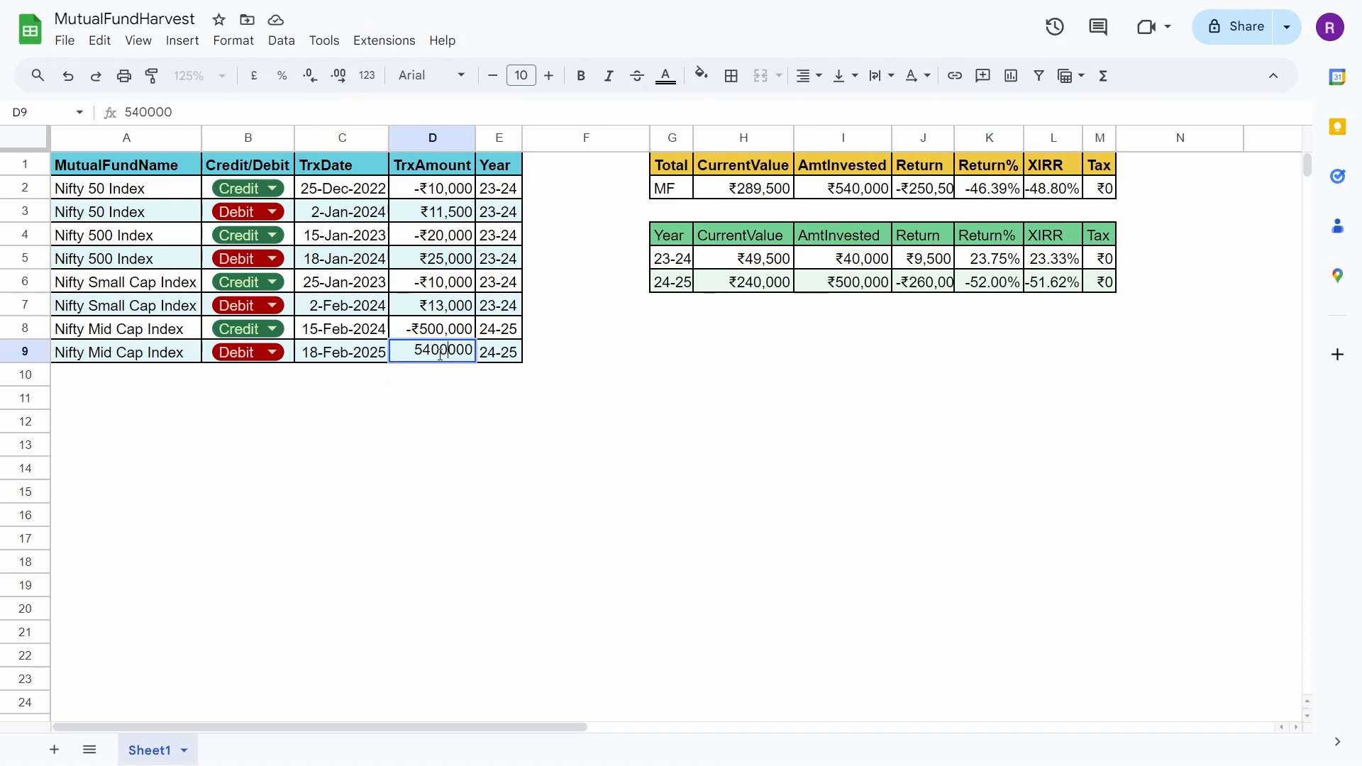
key(Return)
double_click(438, 355)
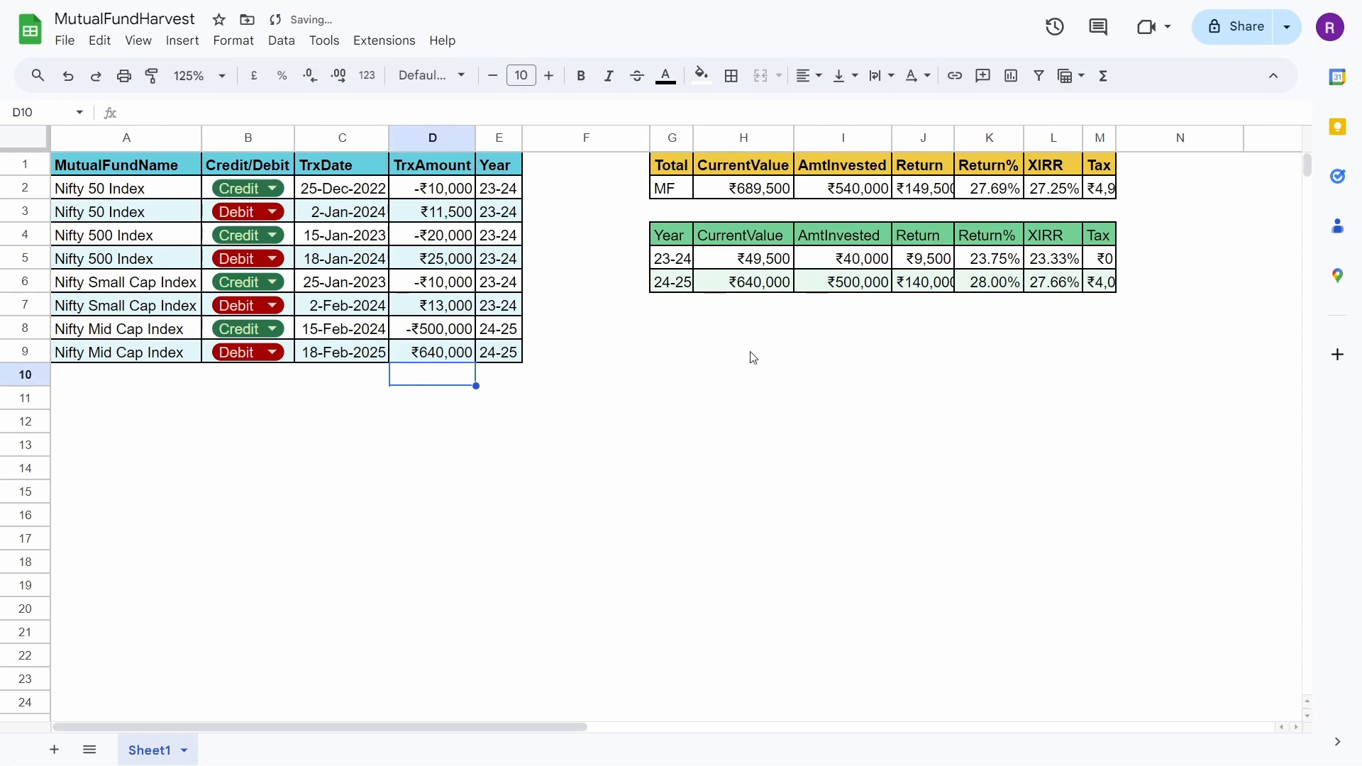
Fit the width of the Return column J and the Tax column M to their contents
double_click(955, 137)
click(946, 288)
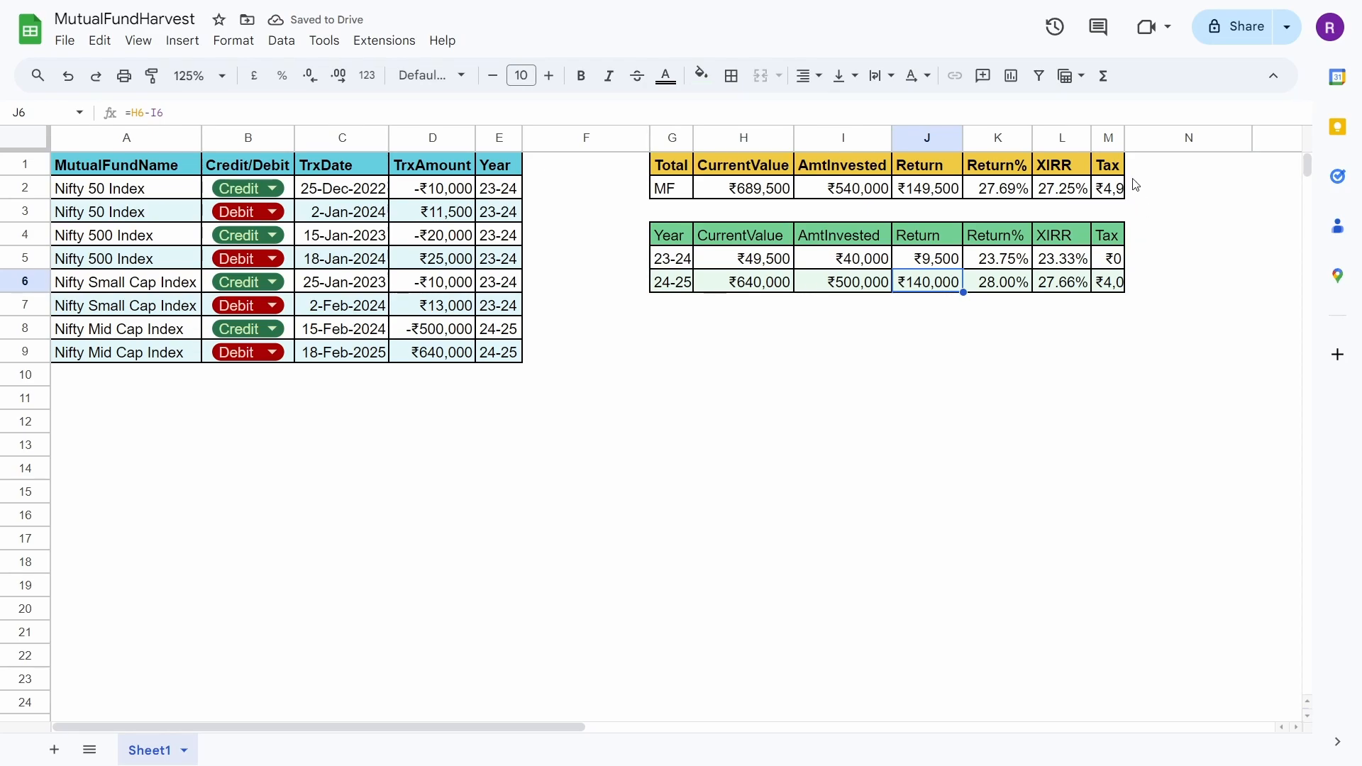
drag(1124, 138, 1123, 138)
double_click(1124, 138)
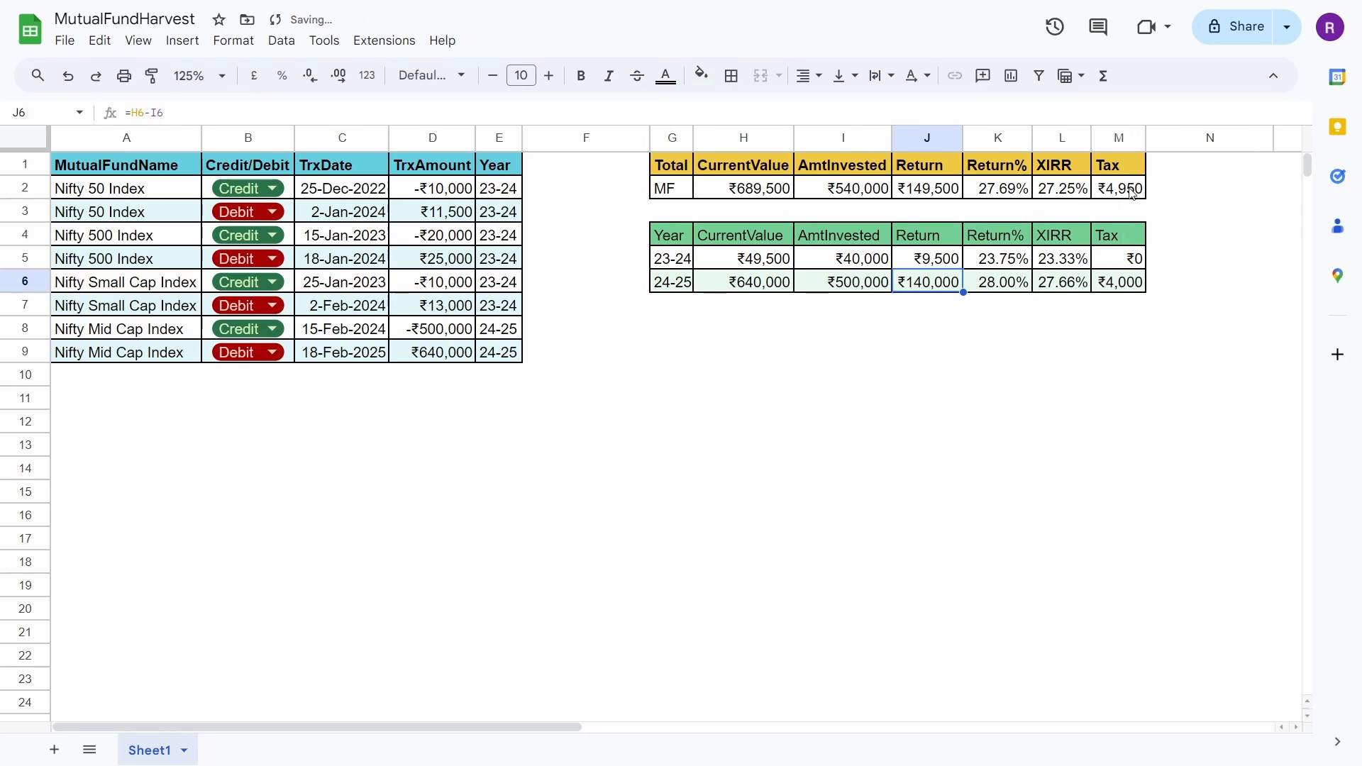
Examine the 24-25 Tax formula in M6
click(1133, 287)
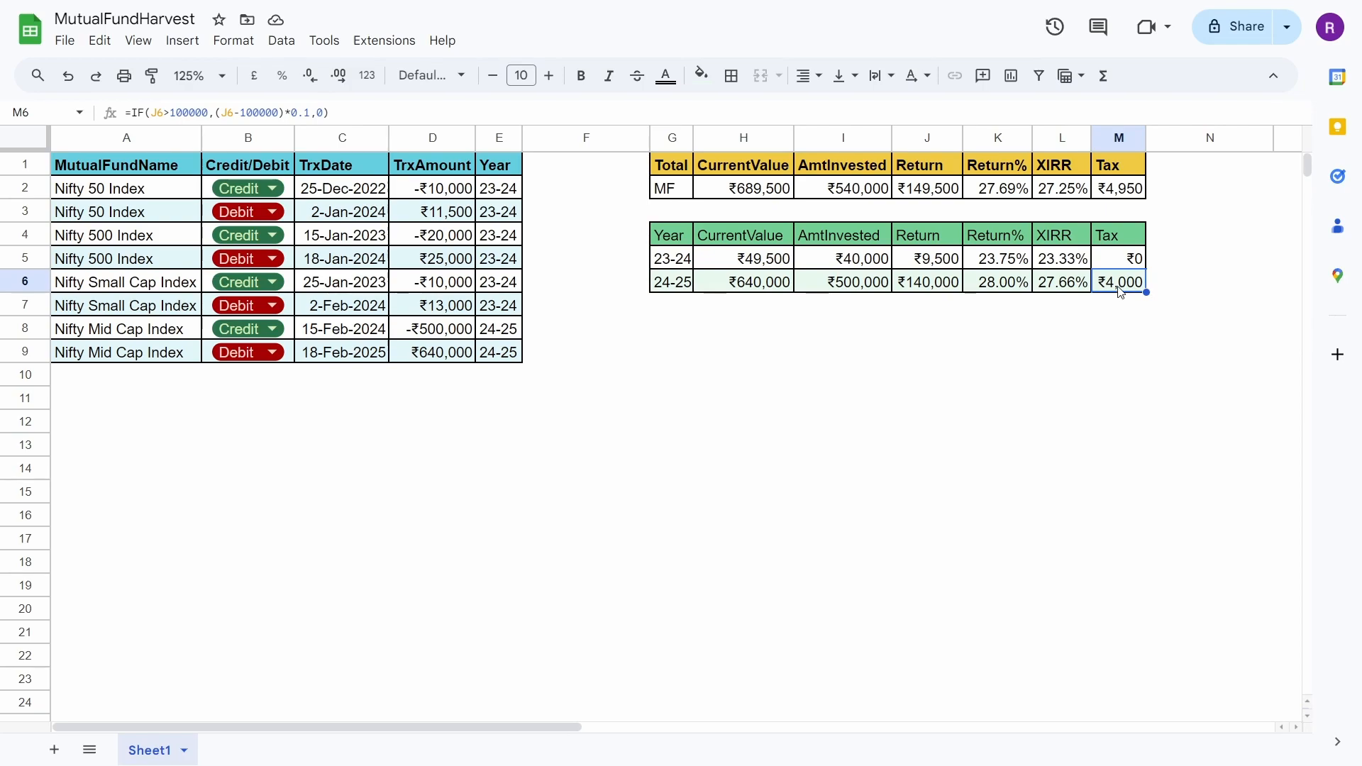
click(1099, 334)
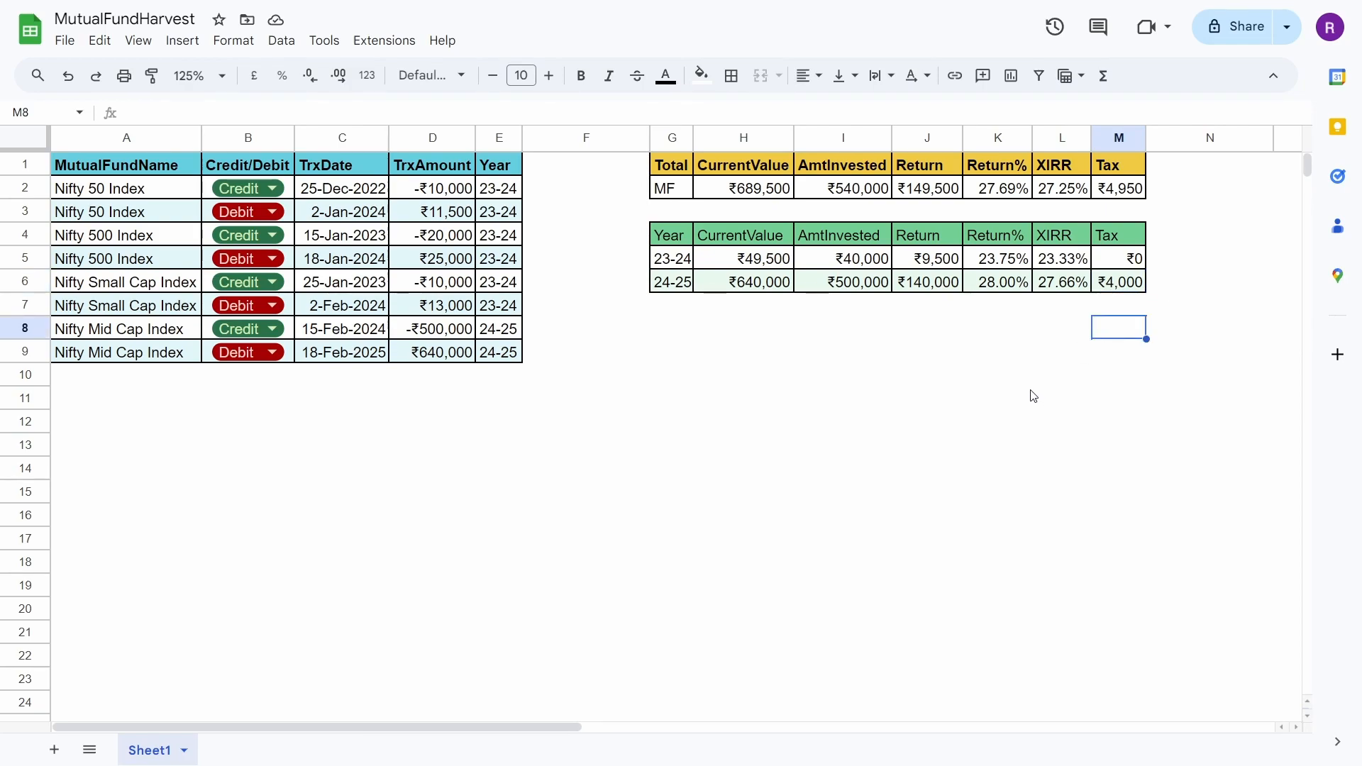
click(1115, 286)
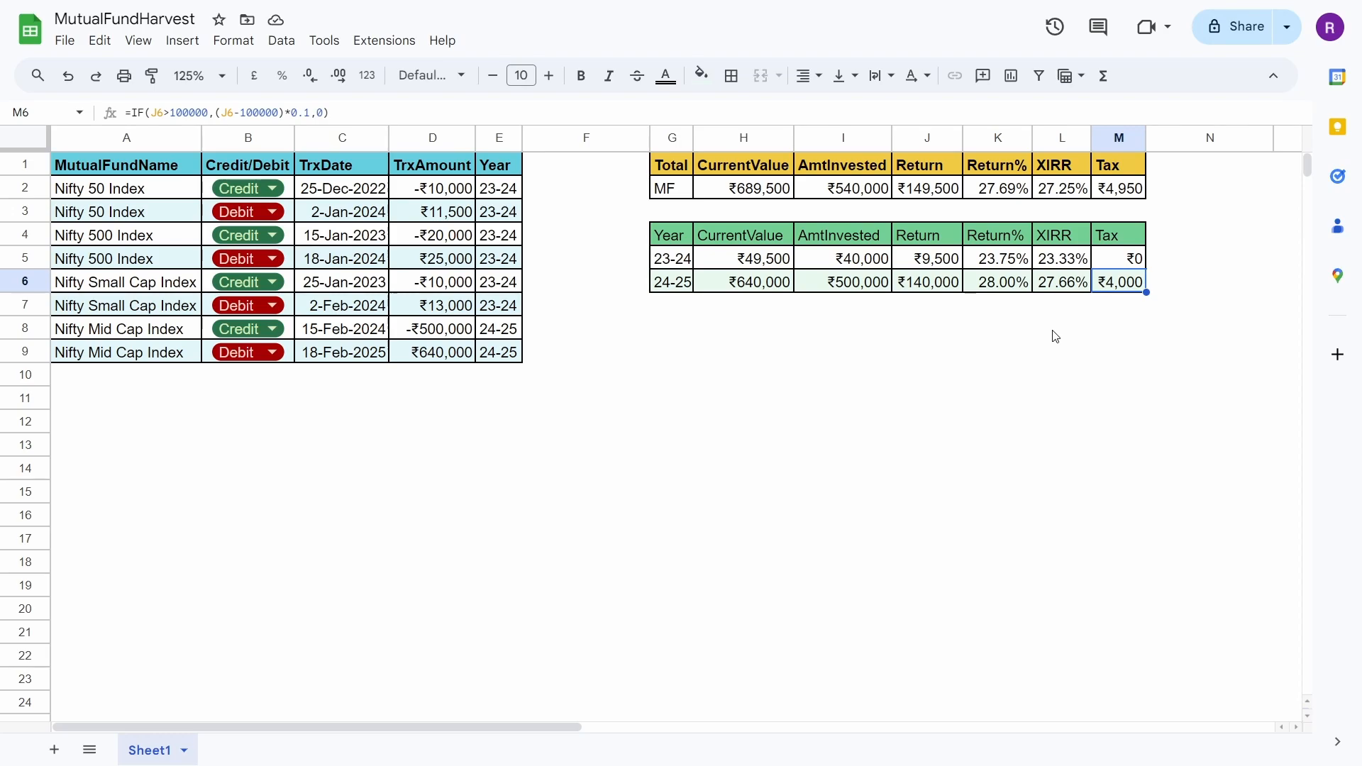
Go through the mutual fund names in column A row by row, down to A9
key(Home)
key(Up)
key(Up)
key(Up)
key(Up)
key(Down)
key(Down)
key(Down)
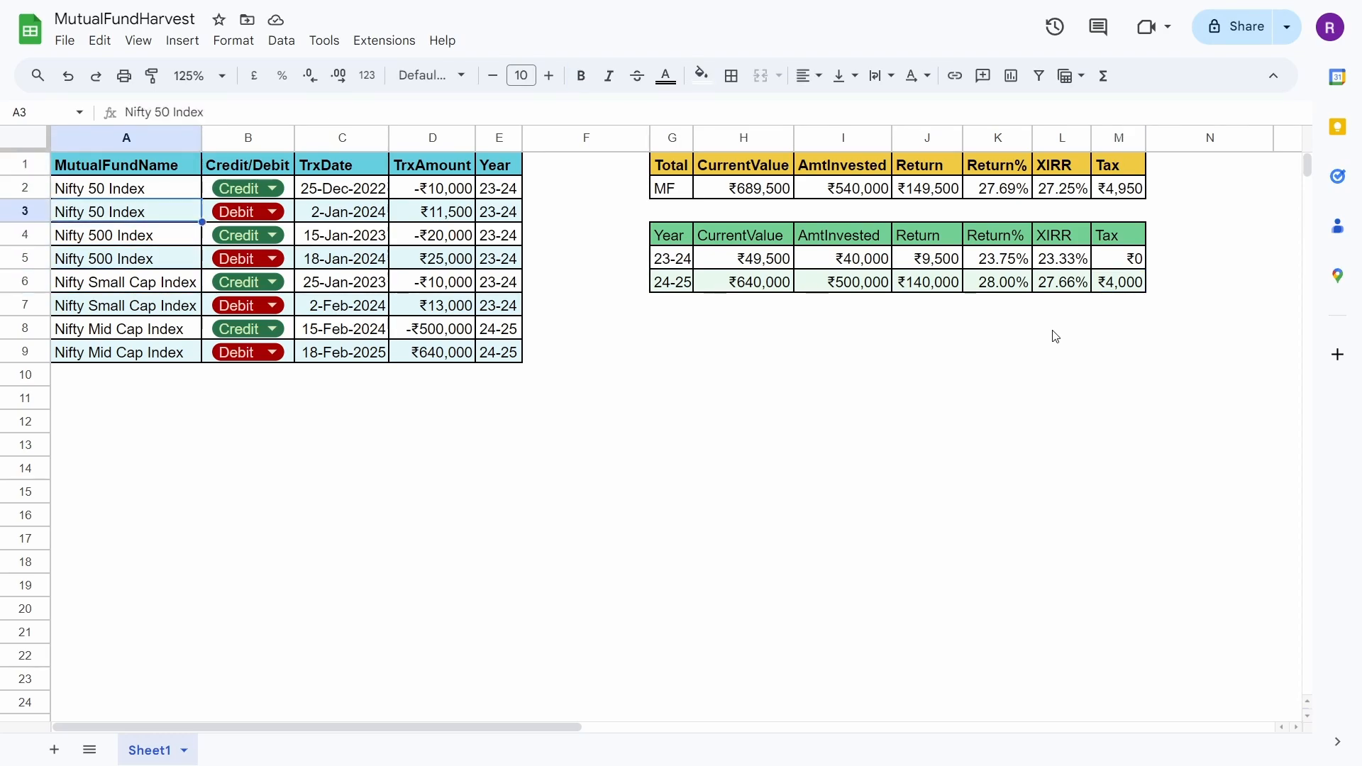
key(Down)
key(Down)
key(Down)
key(Down)
key(Up)
key(Up)
key(Down)
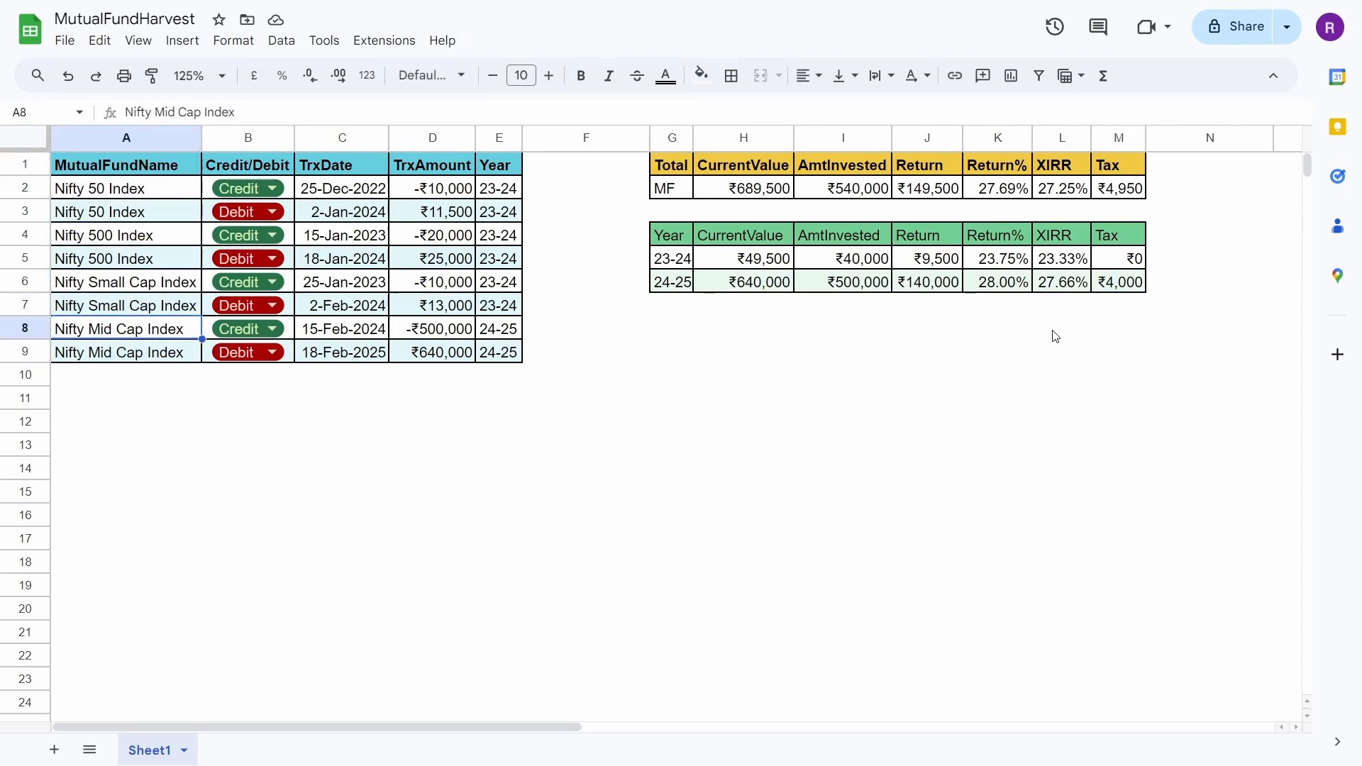
key(Down)
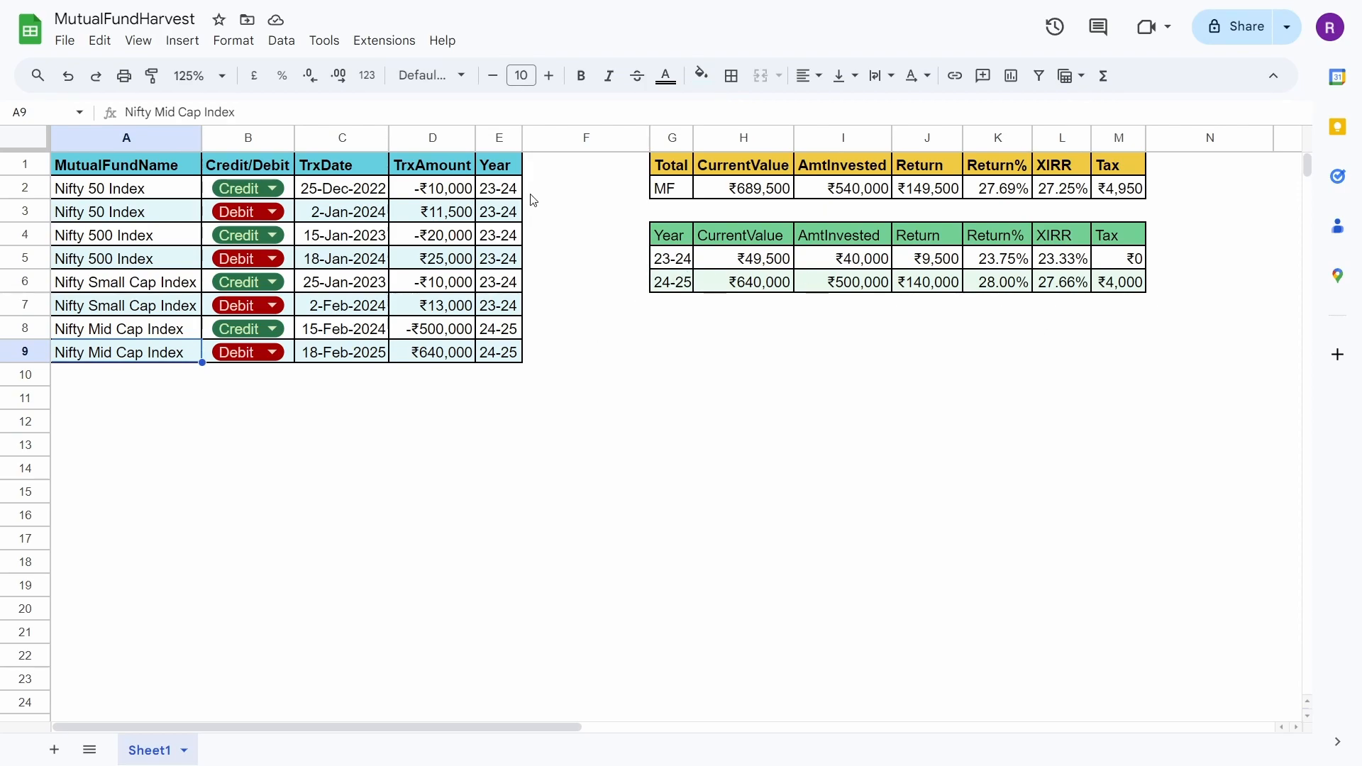
Insert a new column directly after the Year column and give it the heading Key in F1
click(572, 138)
right_click(572, 141)
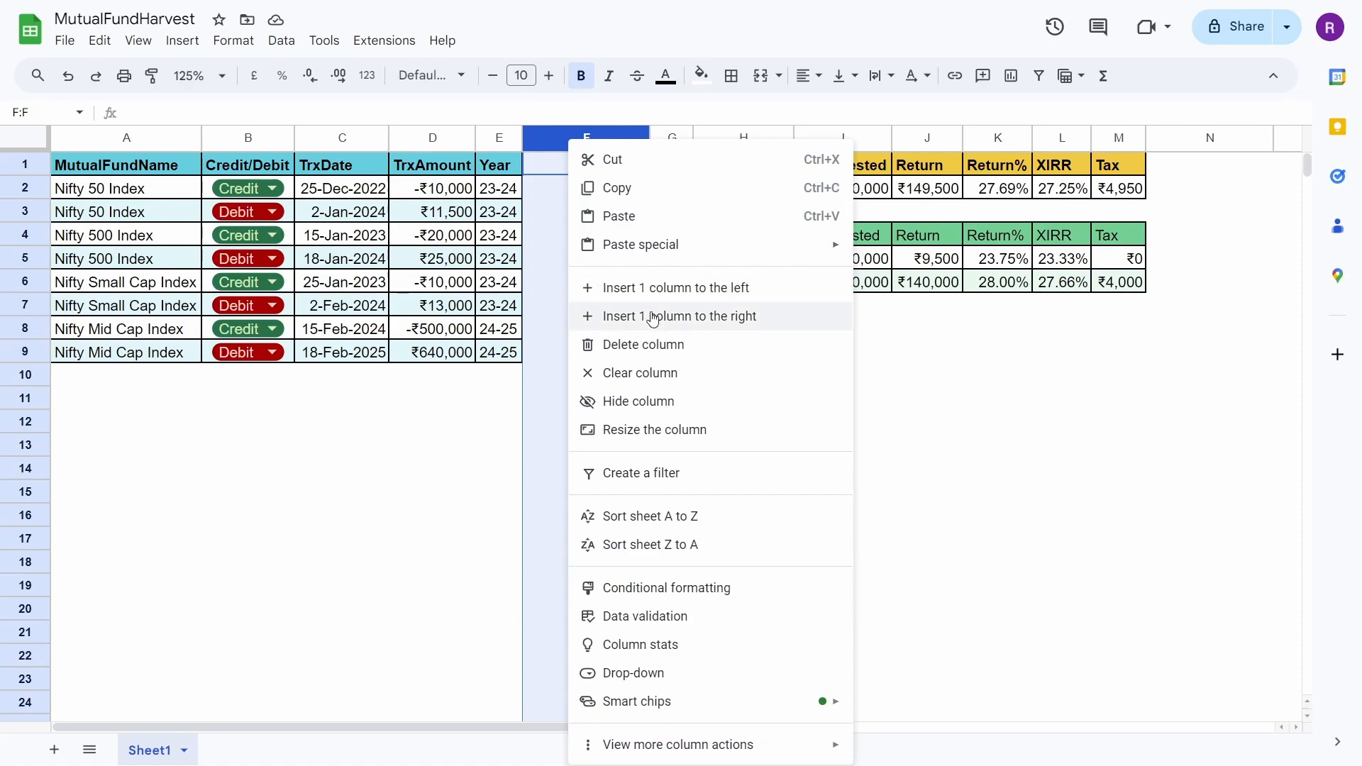
click(656, 290)
click(582, 168)
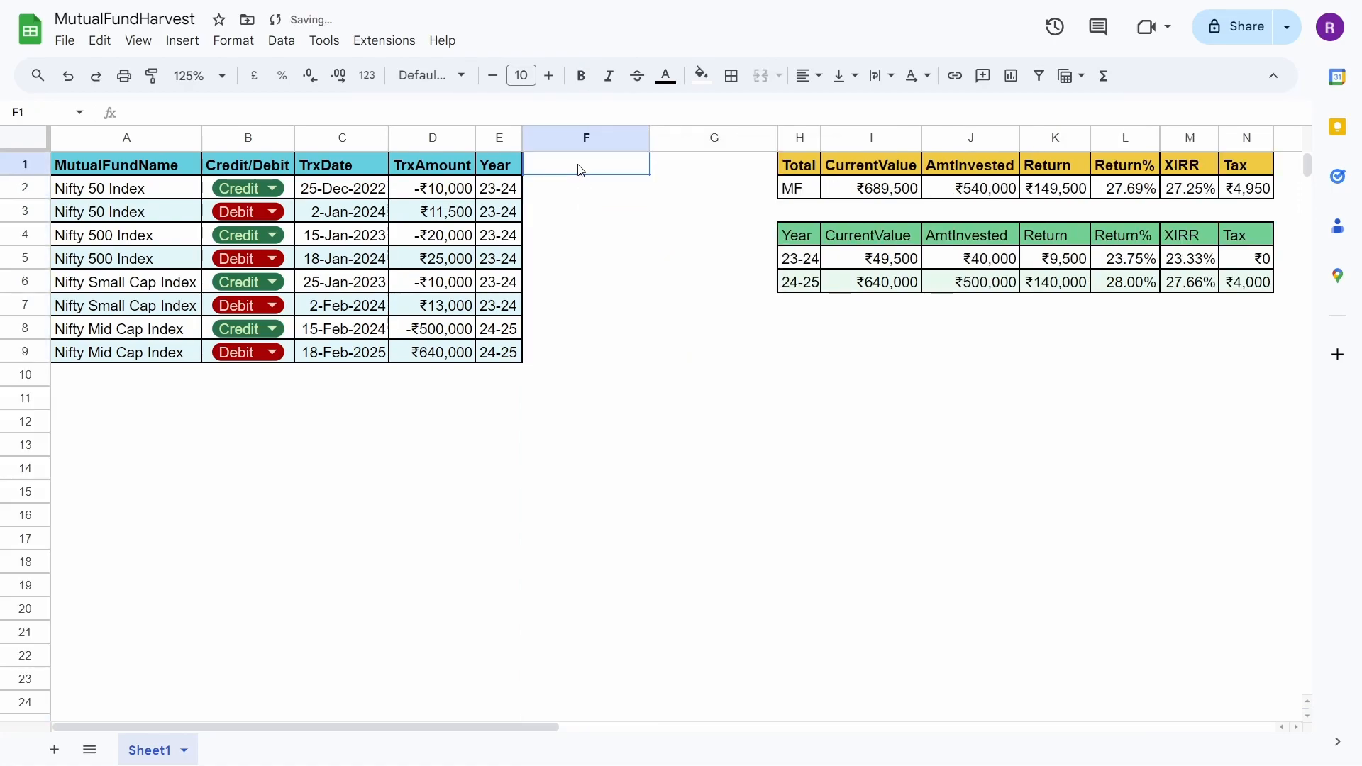
text(Key)
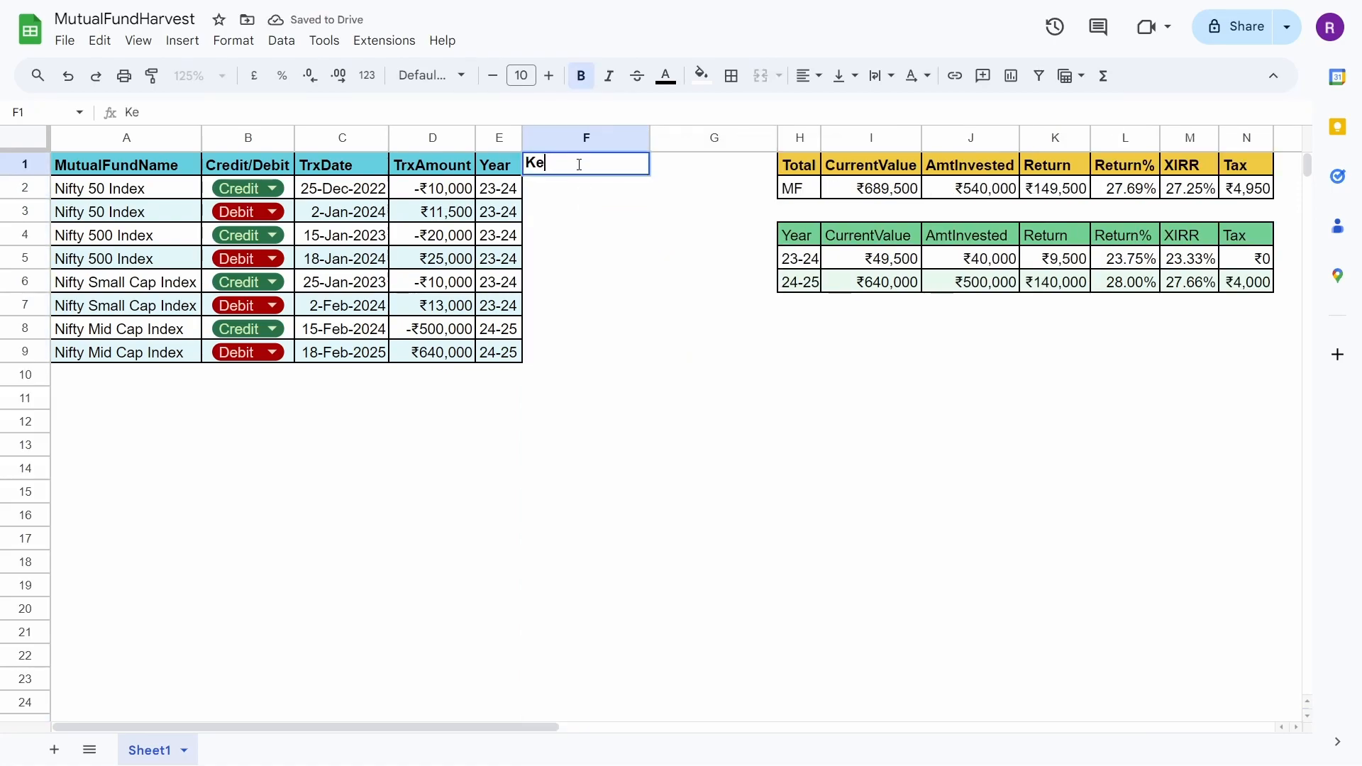
key(Return)
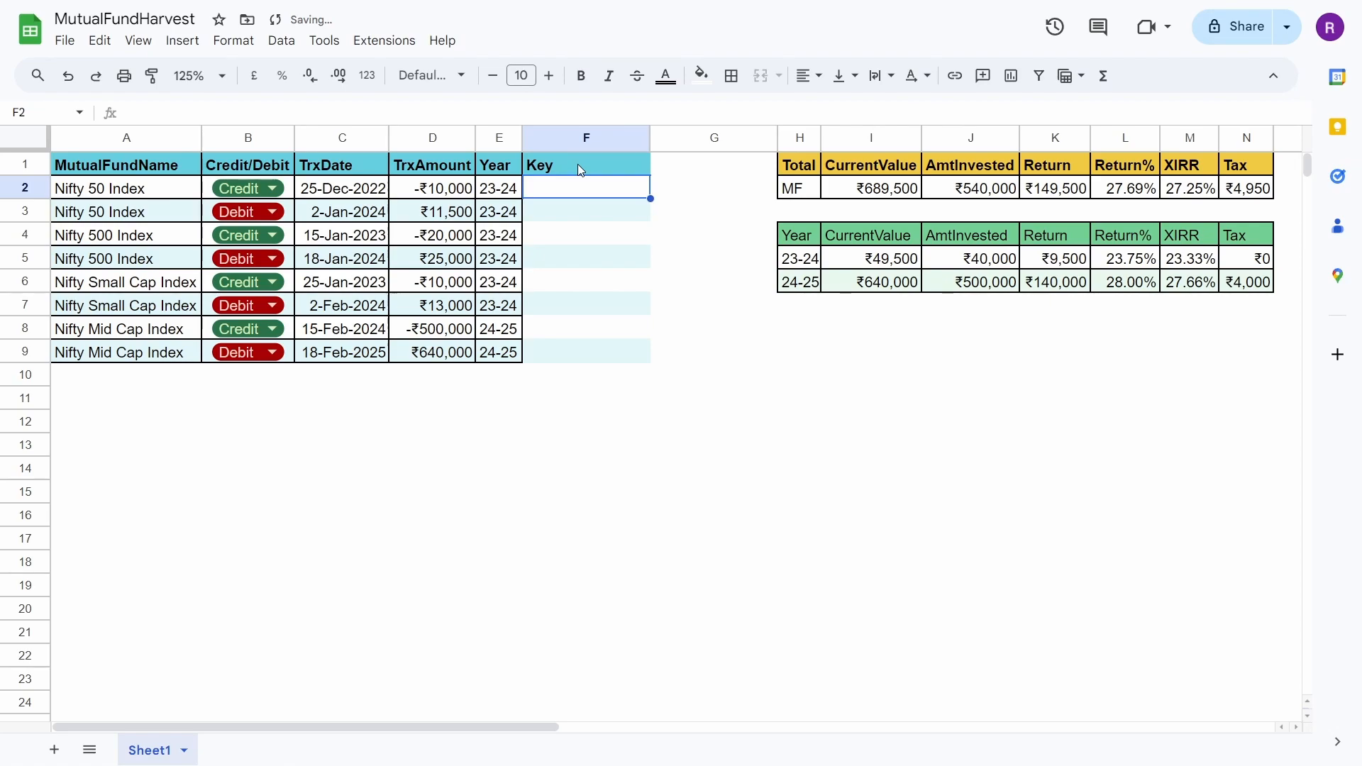
Build the Key in F2 as =CONCAT(A2,E2), joining fund name and year, and fill the formula down to F9
text(=)
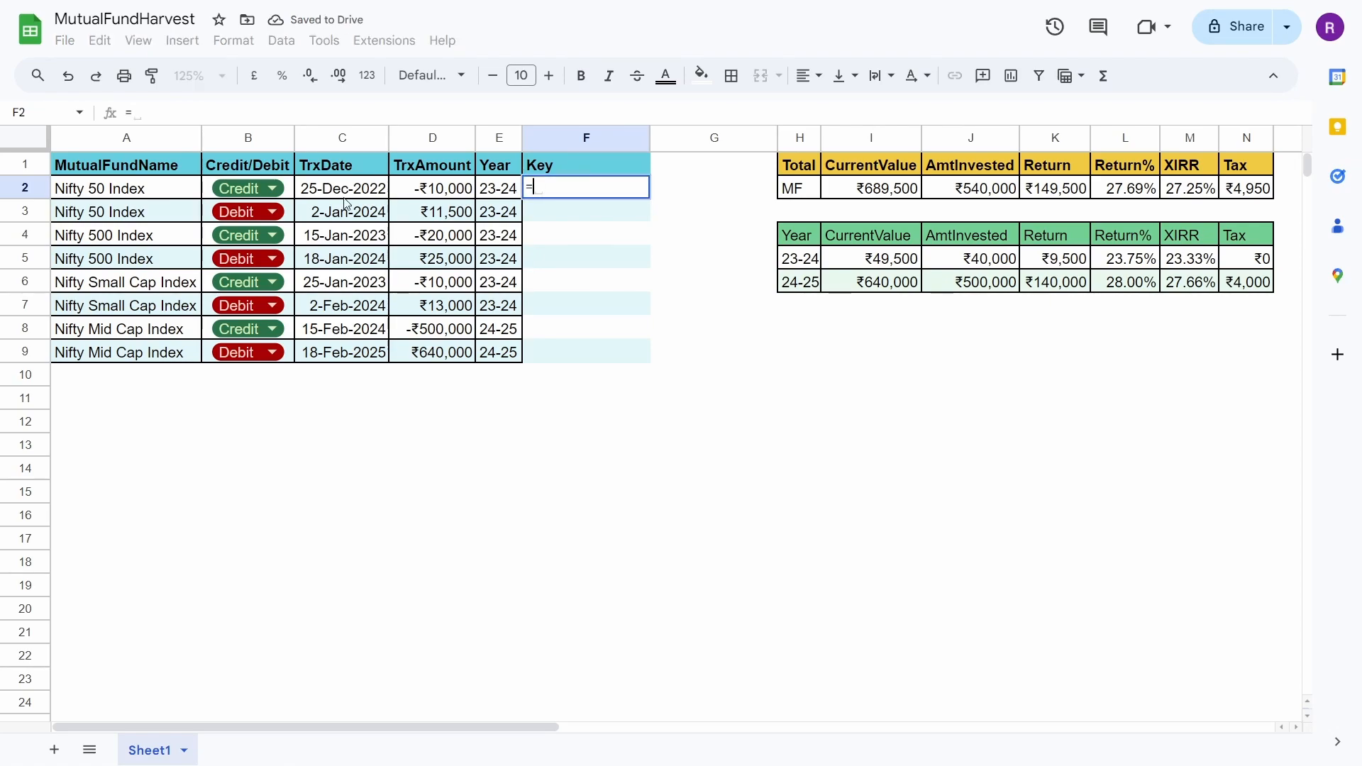
text(con)
key(Tab)
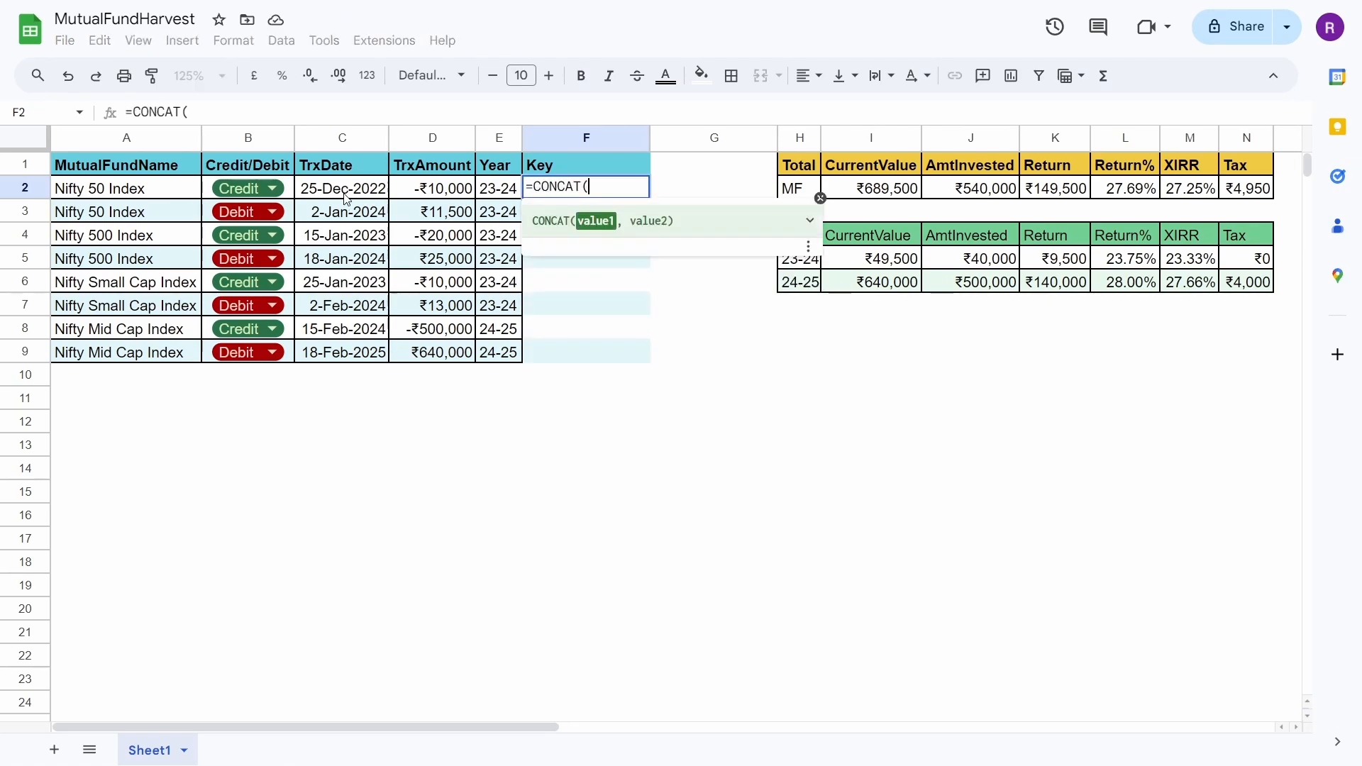
click(111, 193)
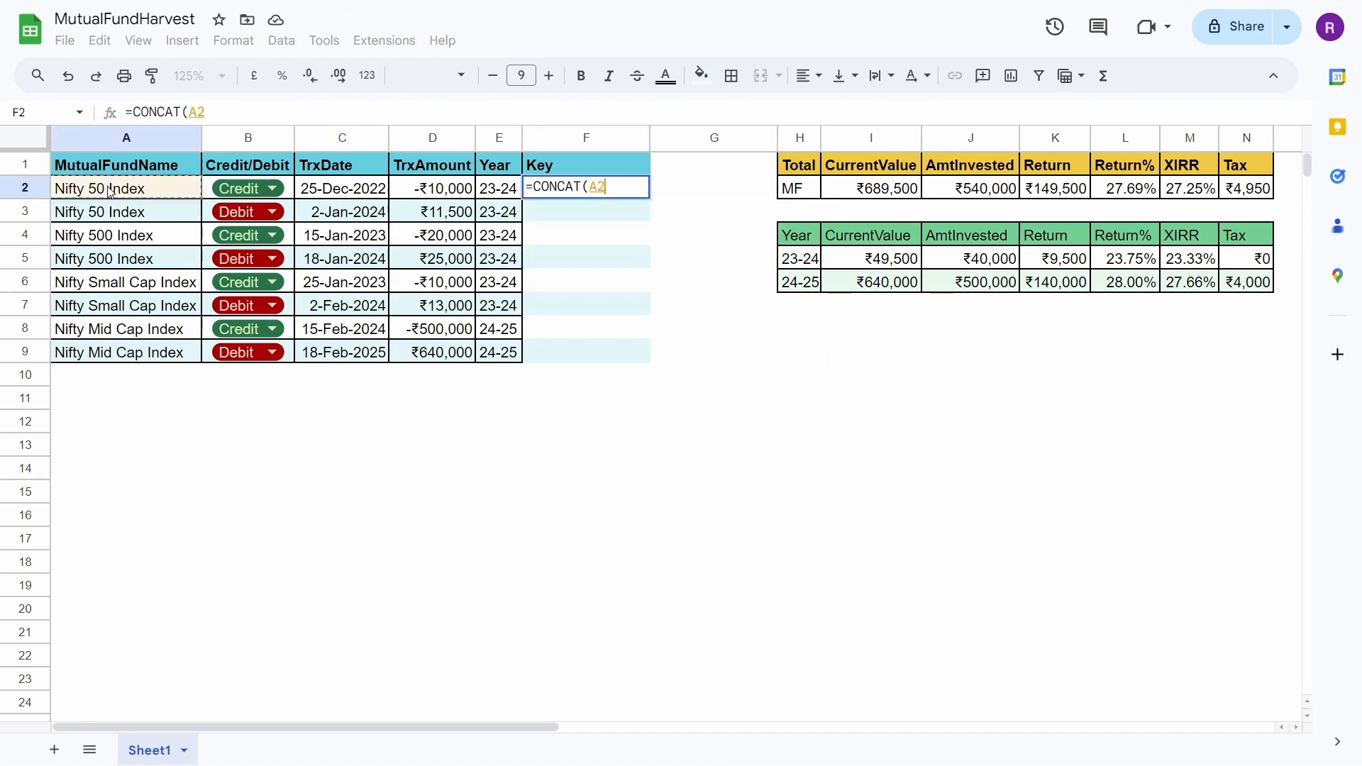
text(,)
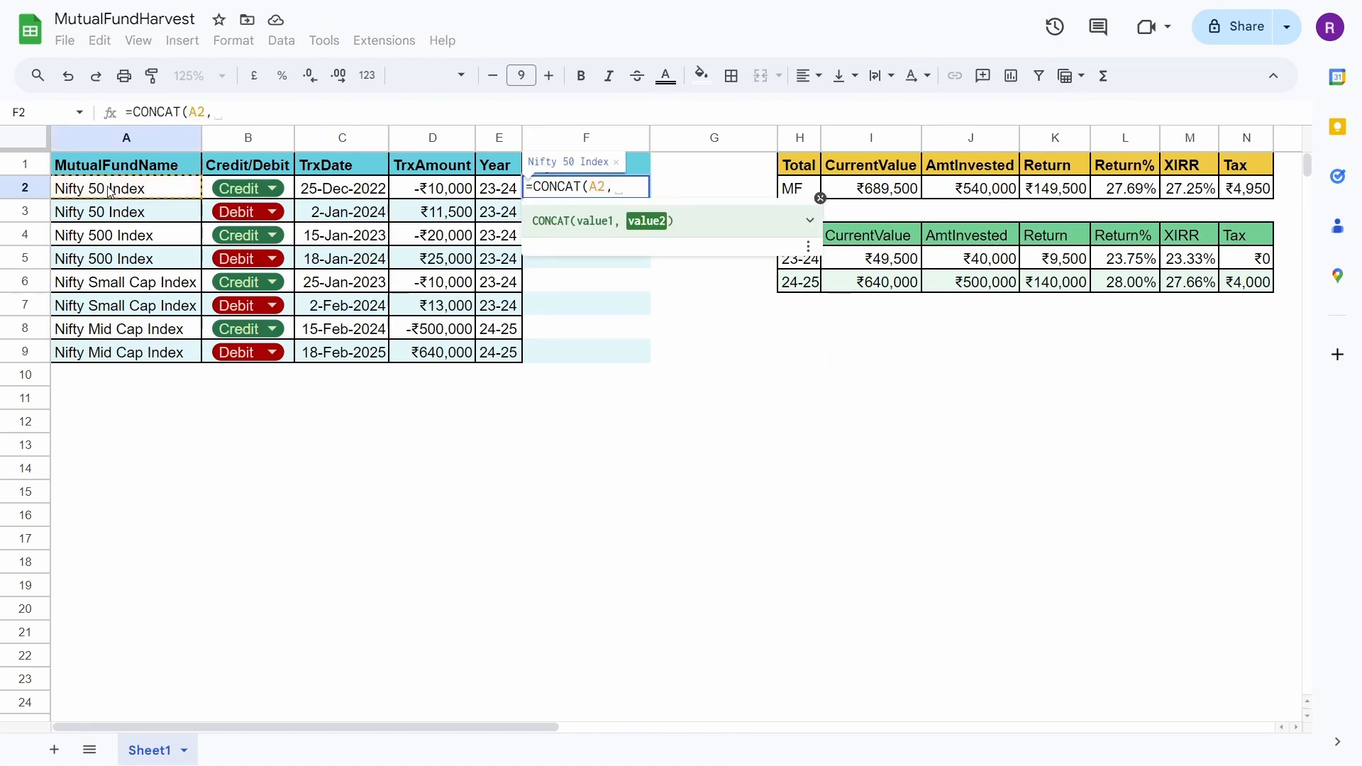
click(486, 196)
text())
key(Return)
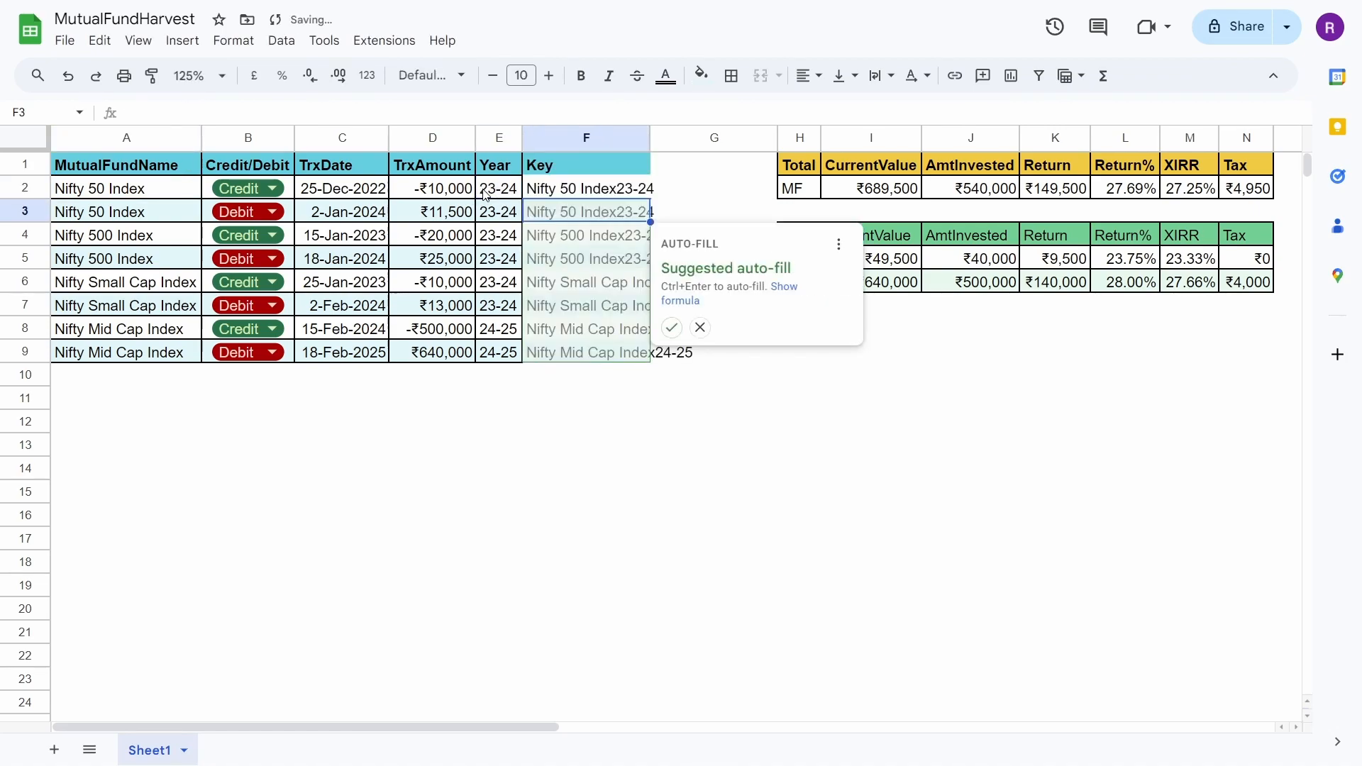
key(ctrl+Return)
key(ctrl+a)
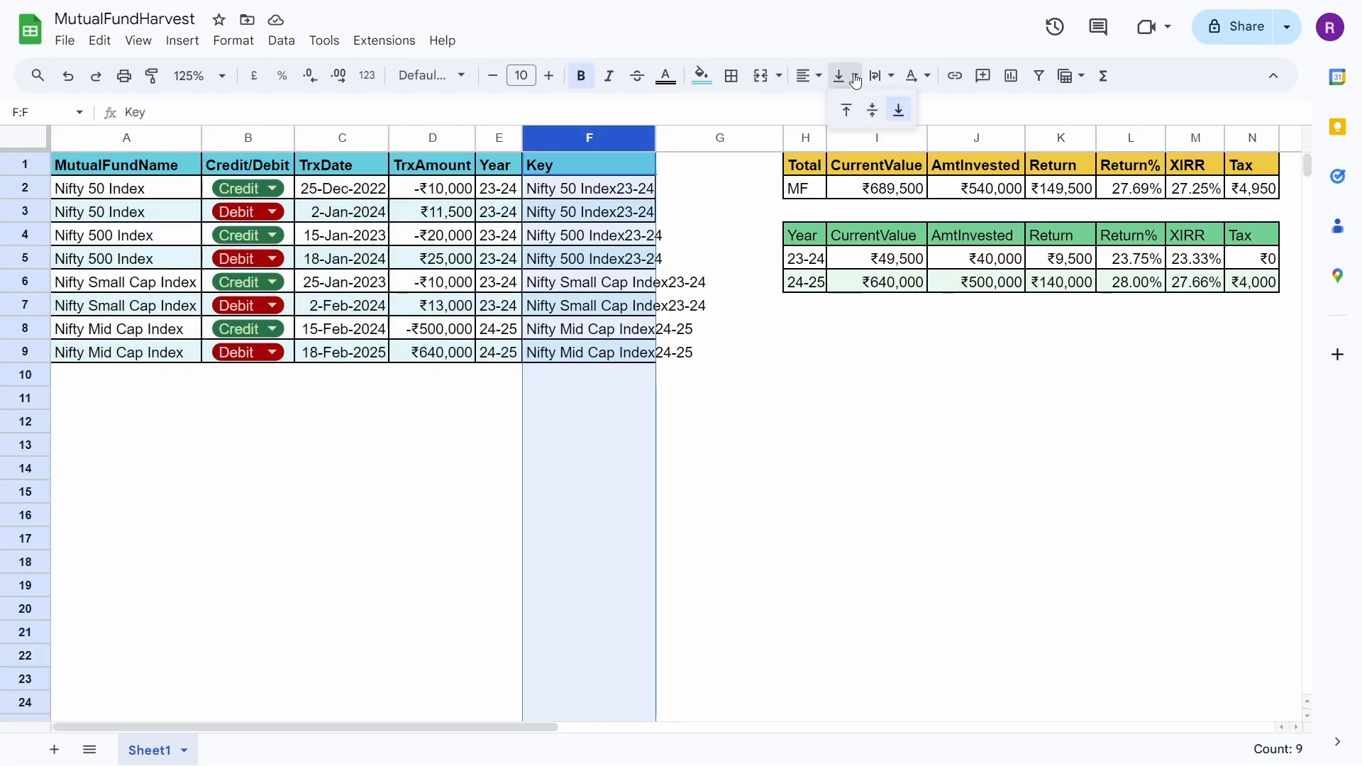
Clip the overflowing text in the Key column F and narrow the column
click(856, 79)
click(884, 75)
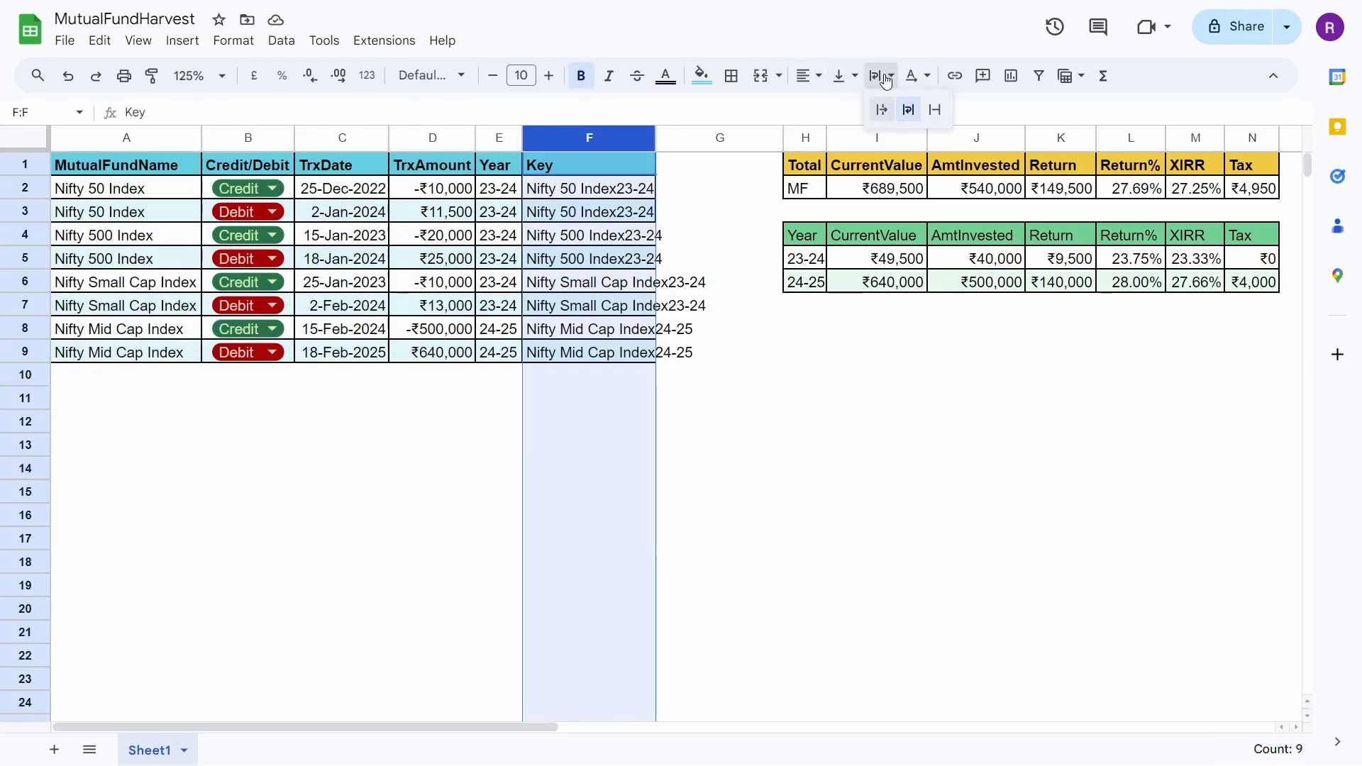
click(929, 118)
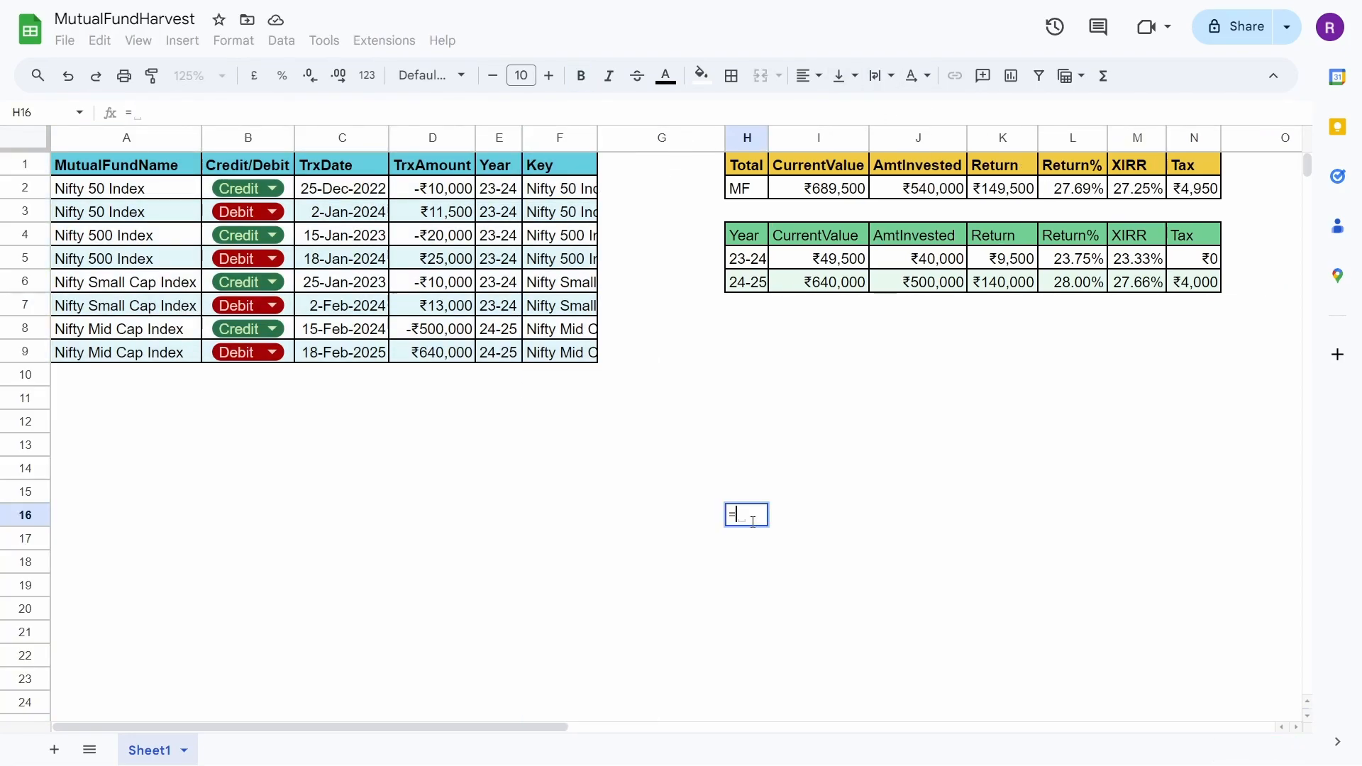
List the distinct keys from column F with =UNIQUE(F:F) in H16
text(UNIQUE()
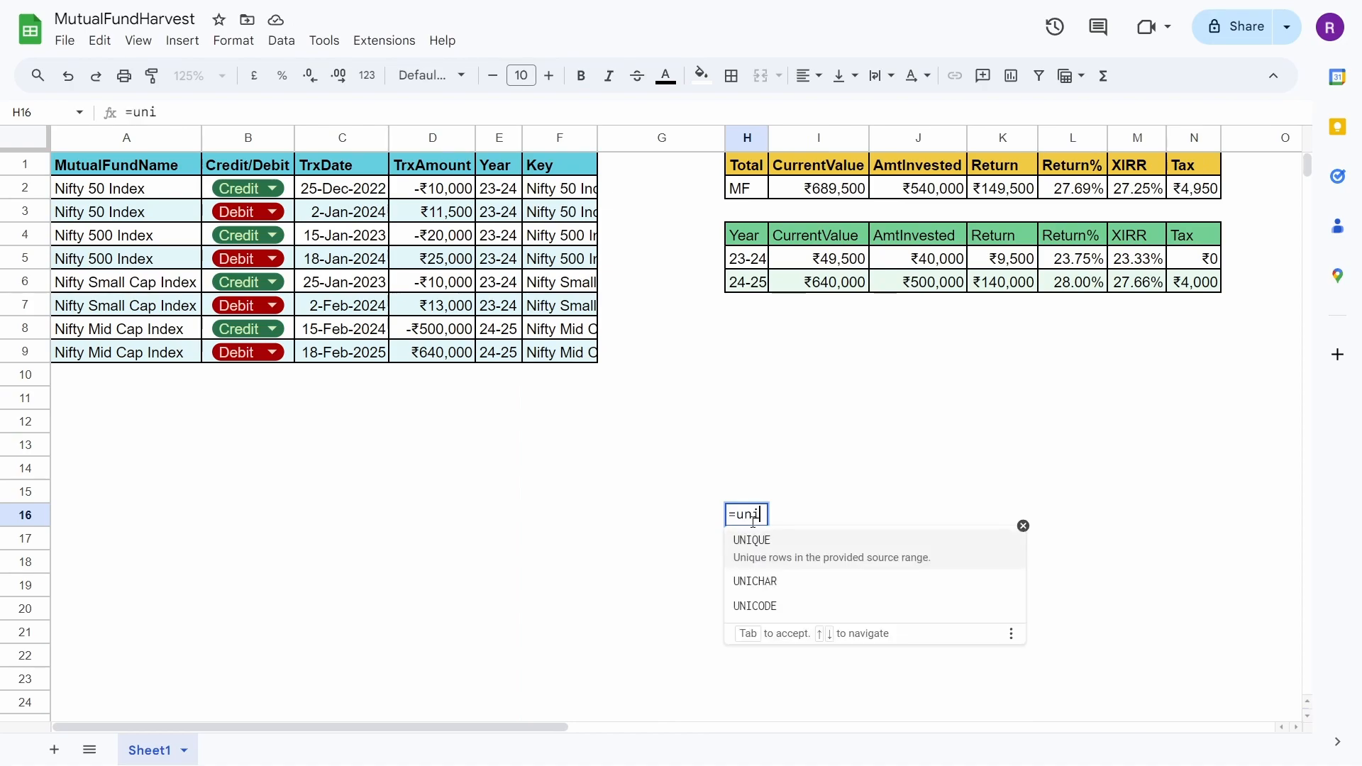
click(560, 141)
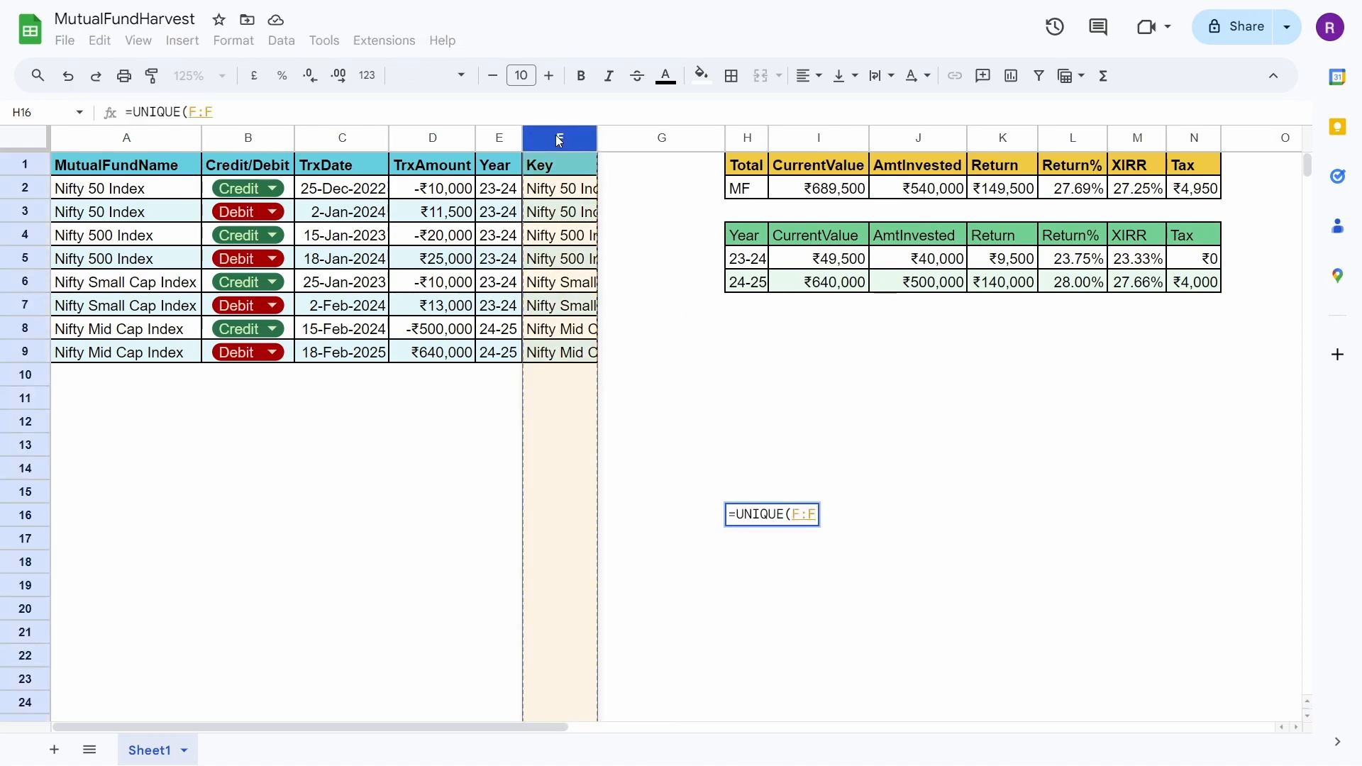
text())
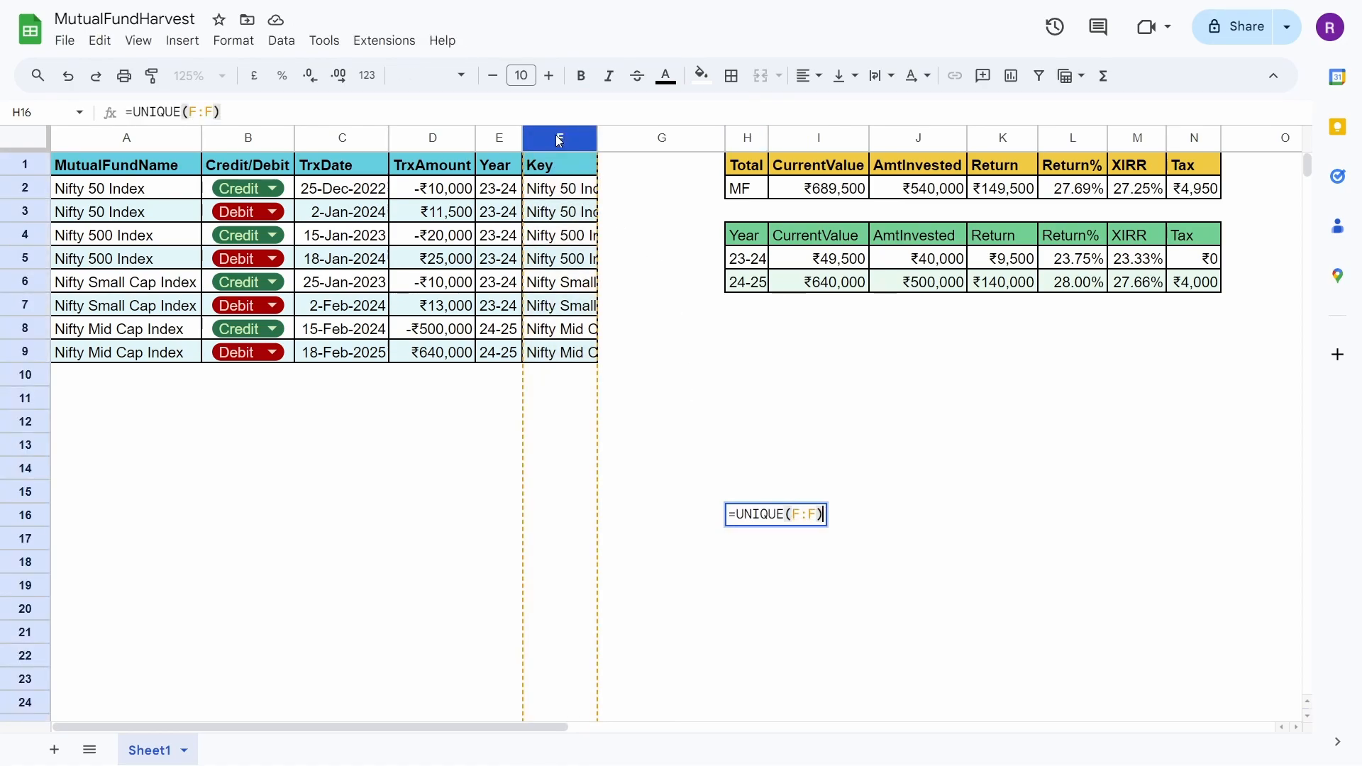
key(Return)
key(Up)
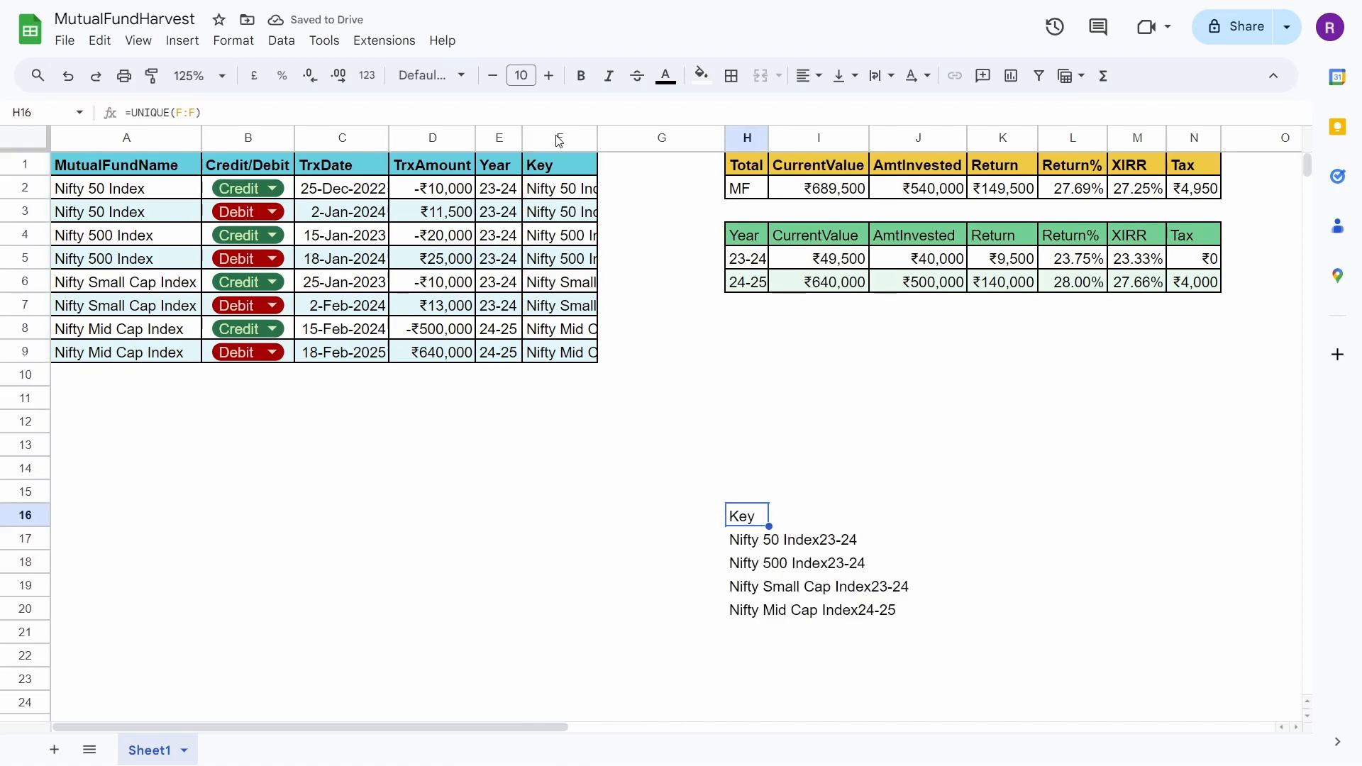
Copy the year-wise summary headings CurrentValue through Tax to I16:N16 and style H16:N20 with teal alternating colours and borders
key(Right)
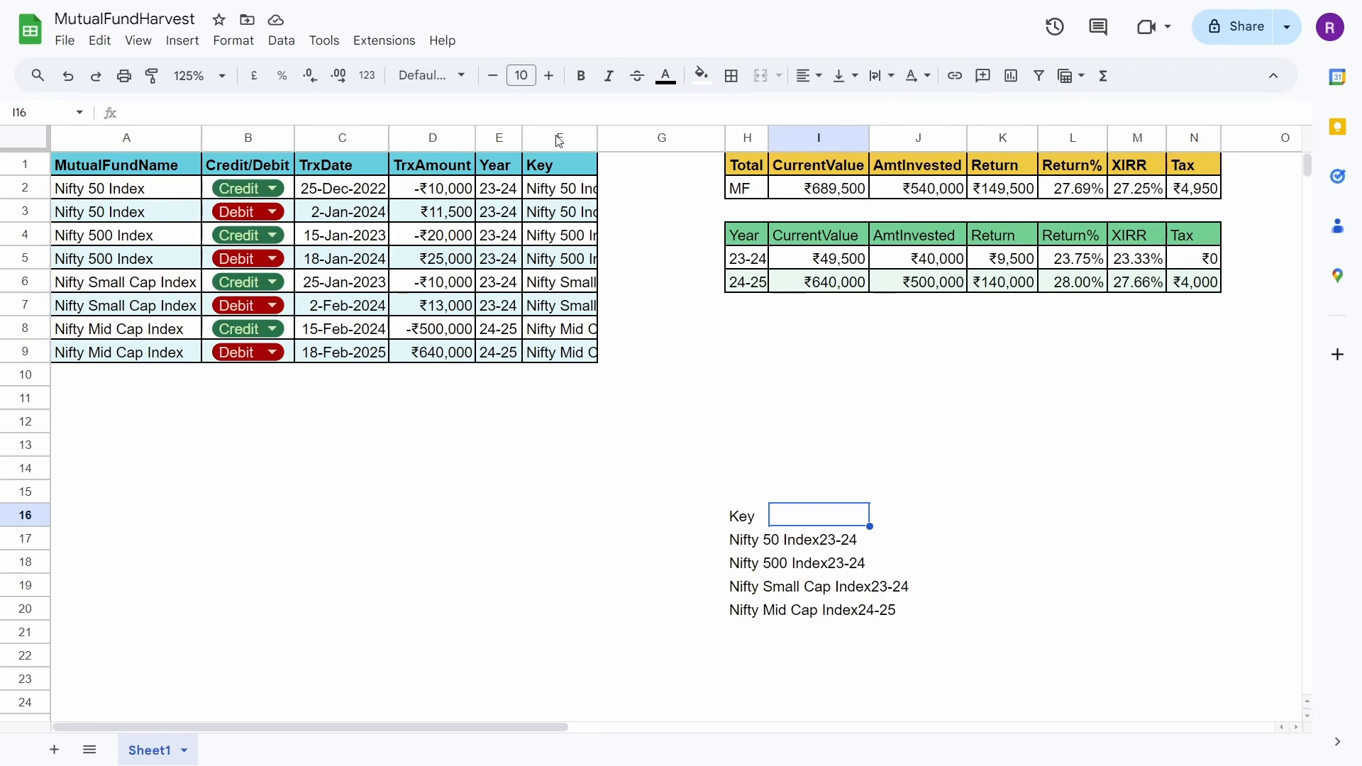
drag(845, 237, 1215, 239)
key(ctrl+c)
click(851, 516)
key(ctrl+v)
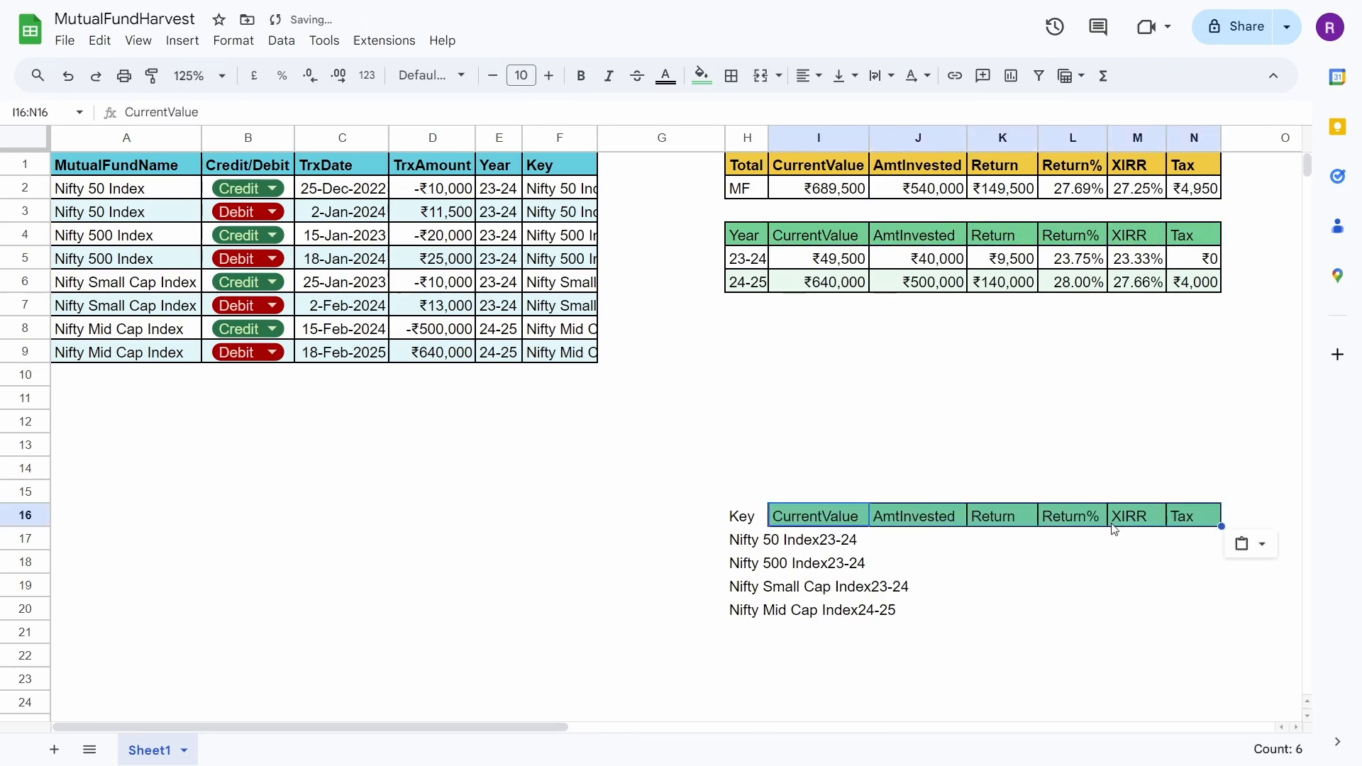
click(1259, 555)
click(1192, 575)
click(941, 553)
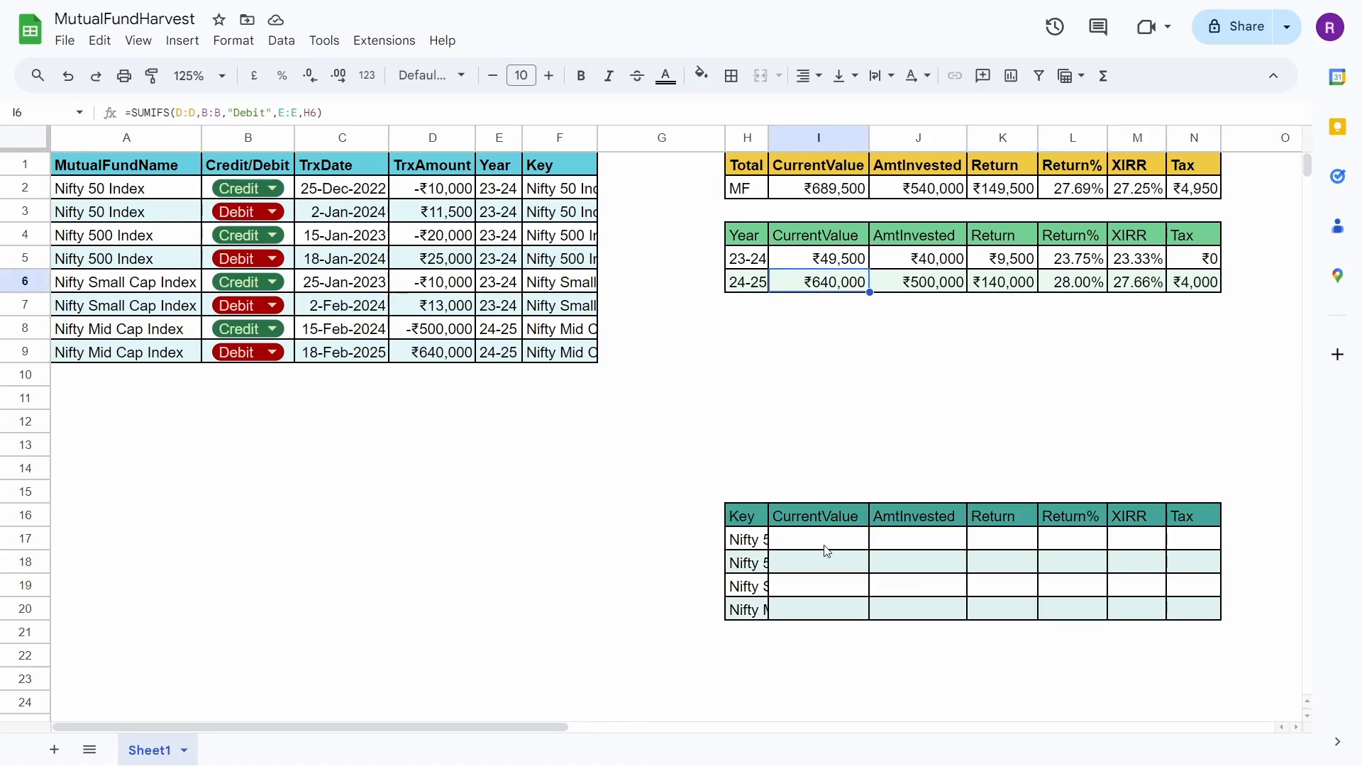
Enter the 23-24 CurrentValue formula =SUMIFS(D:D,B:B,"Debit",E:E,H5) in I17 of the Key table
double_click(827, 551)
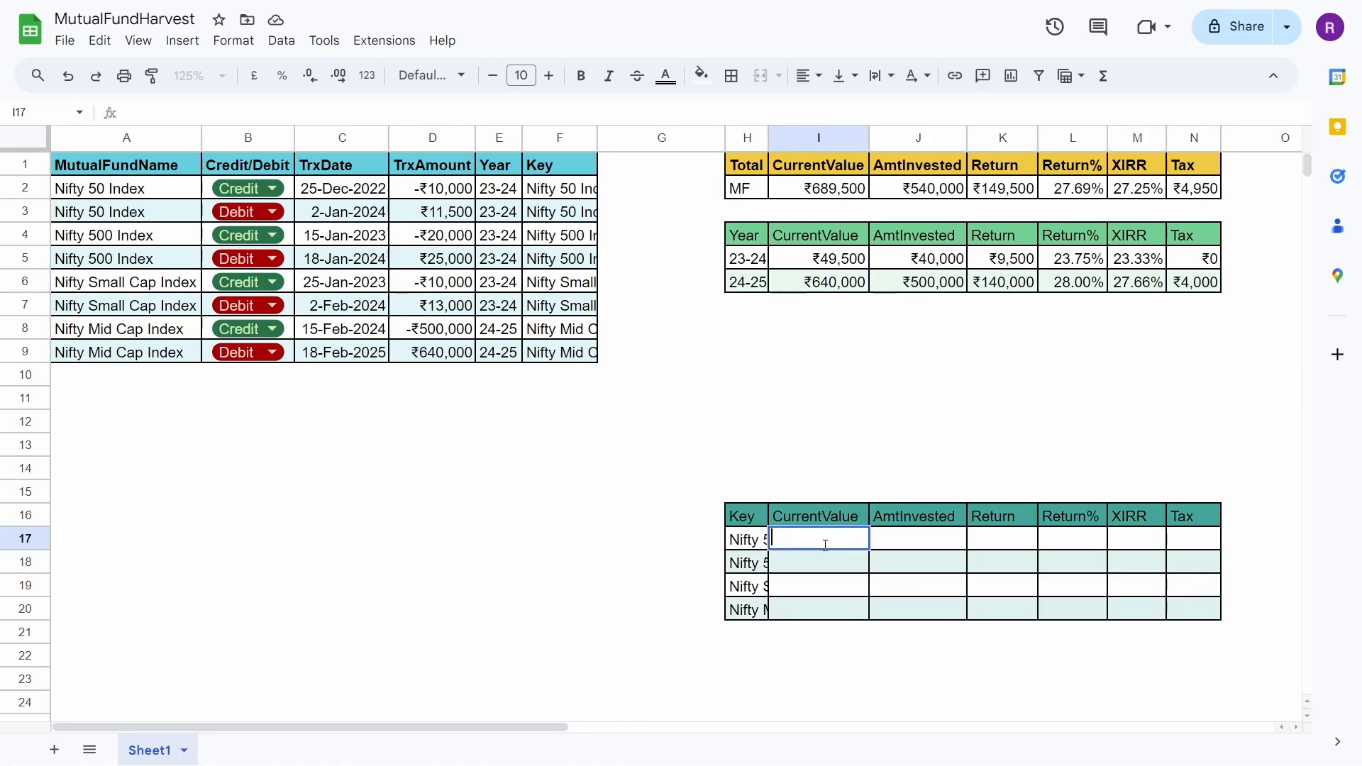
key(ctrl+v)
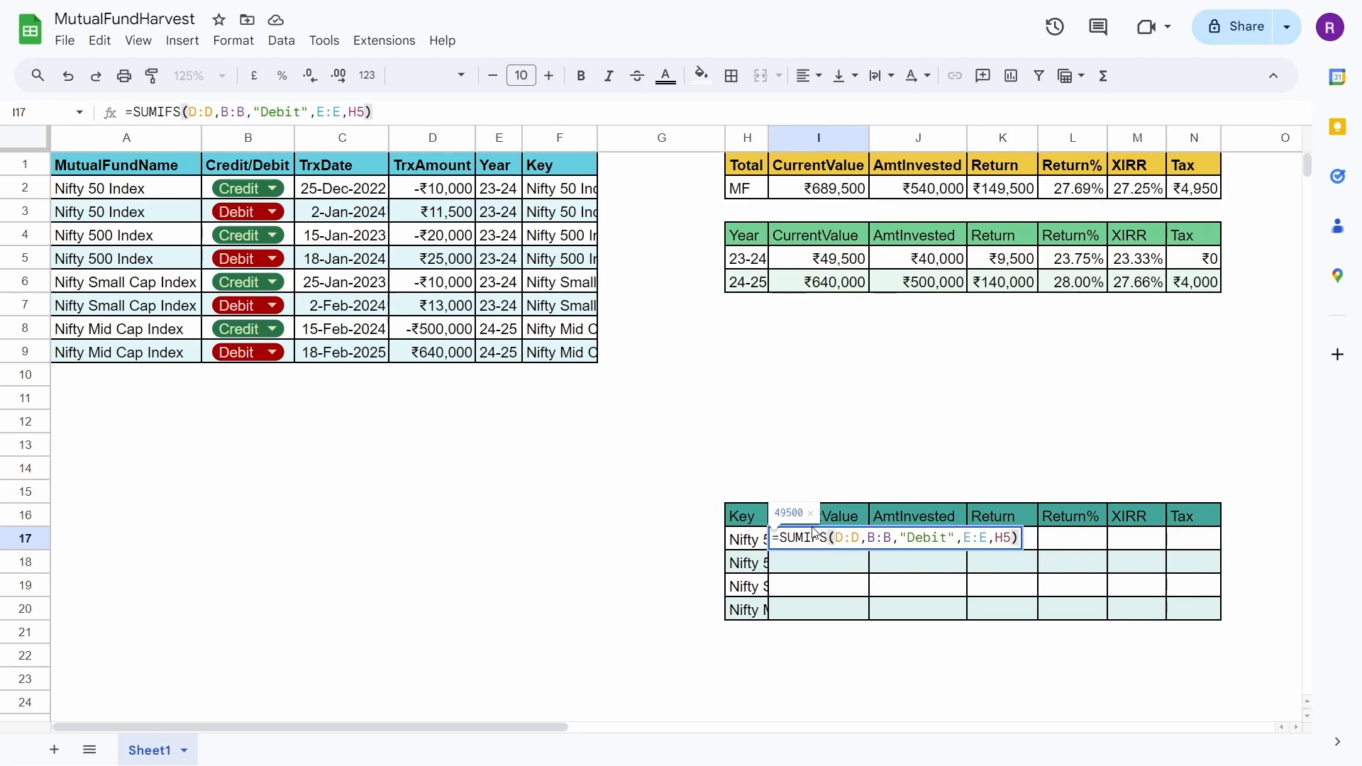
key(Return)
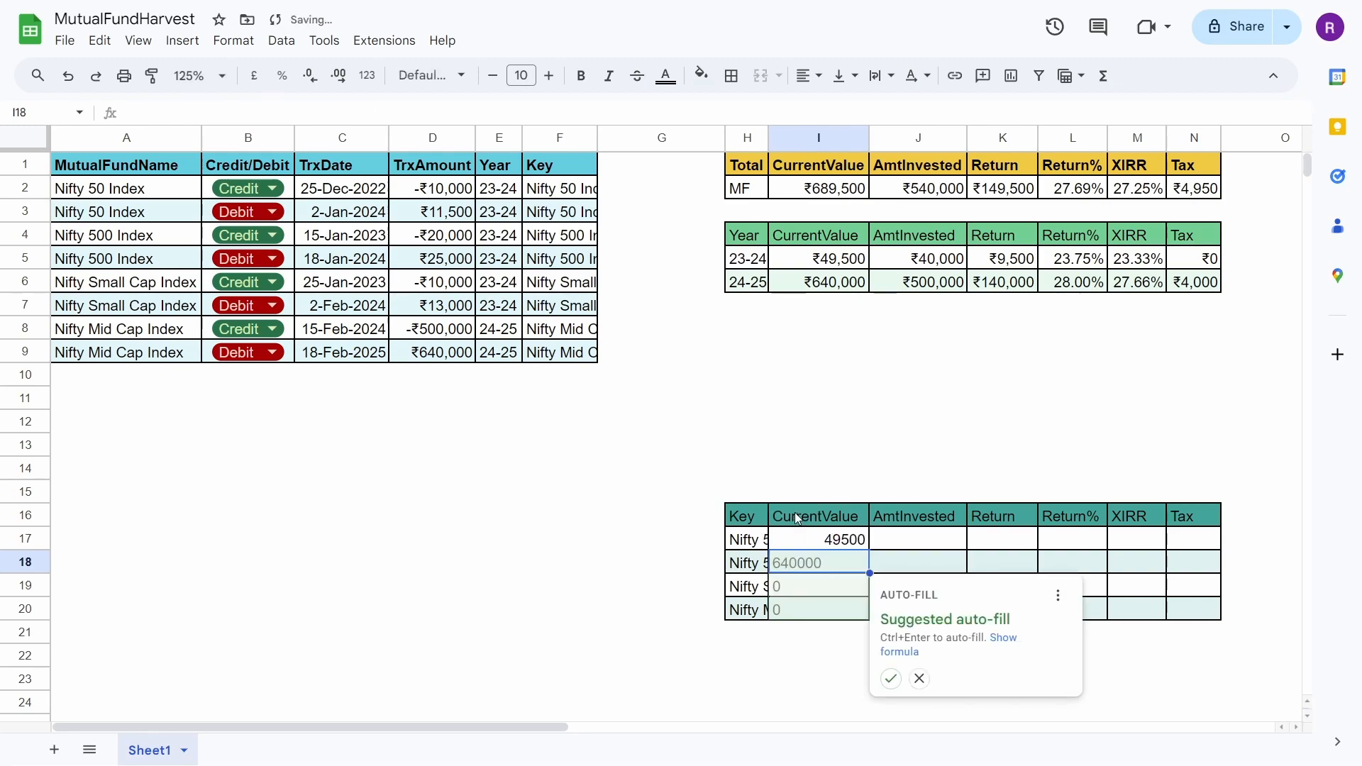
Point the I17 formula at the Key column and key cell, making it =SUMIFS(D:D,B:B,"Debit",F:F,H17)
click(840, 546)
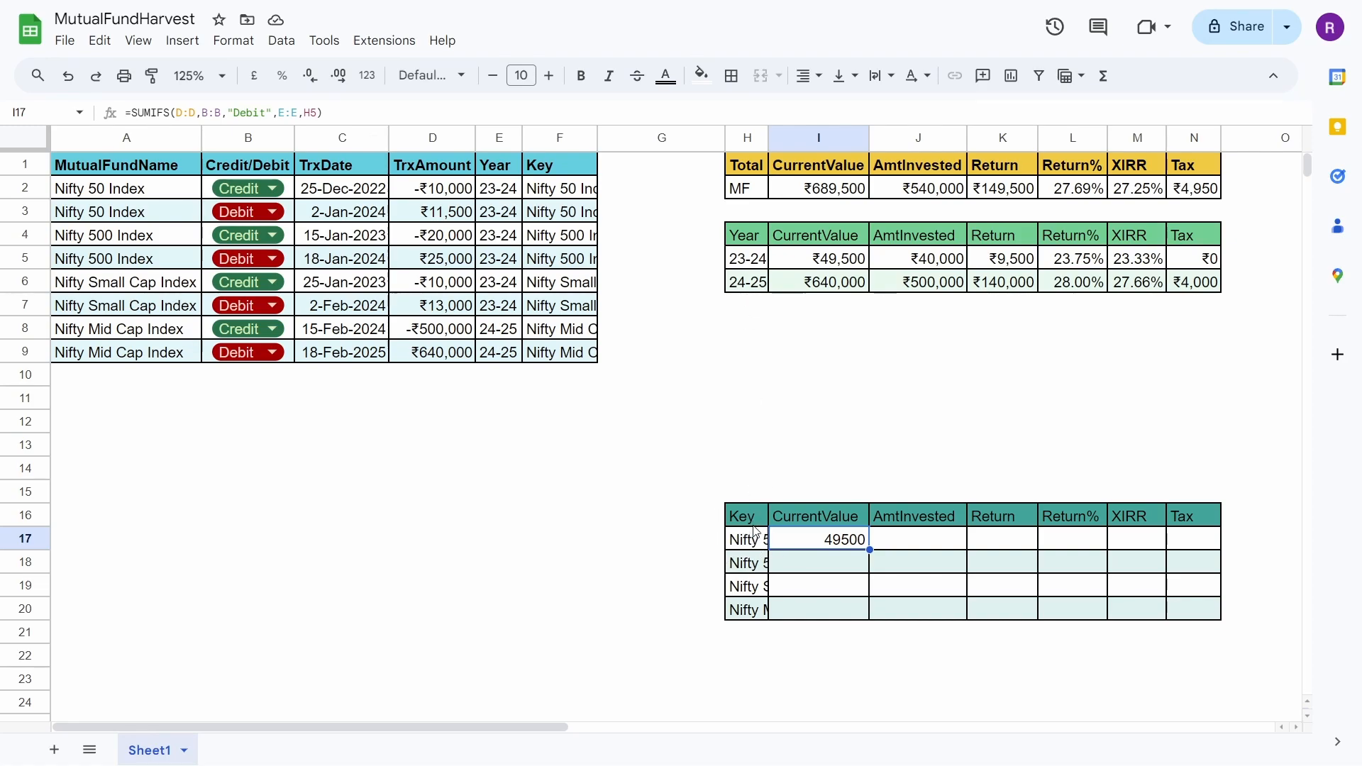
click(299, 110)
key(BackSpace)
key(BackSpace)
key(BackSpace)
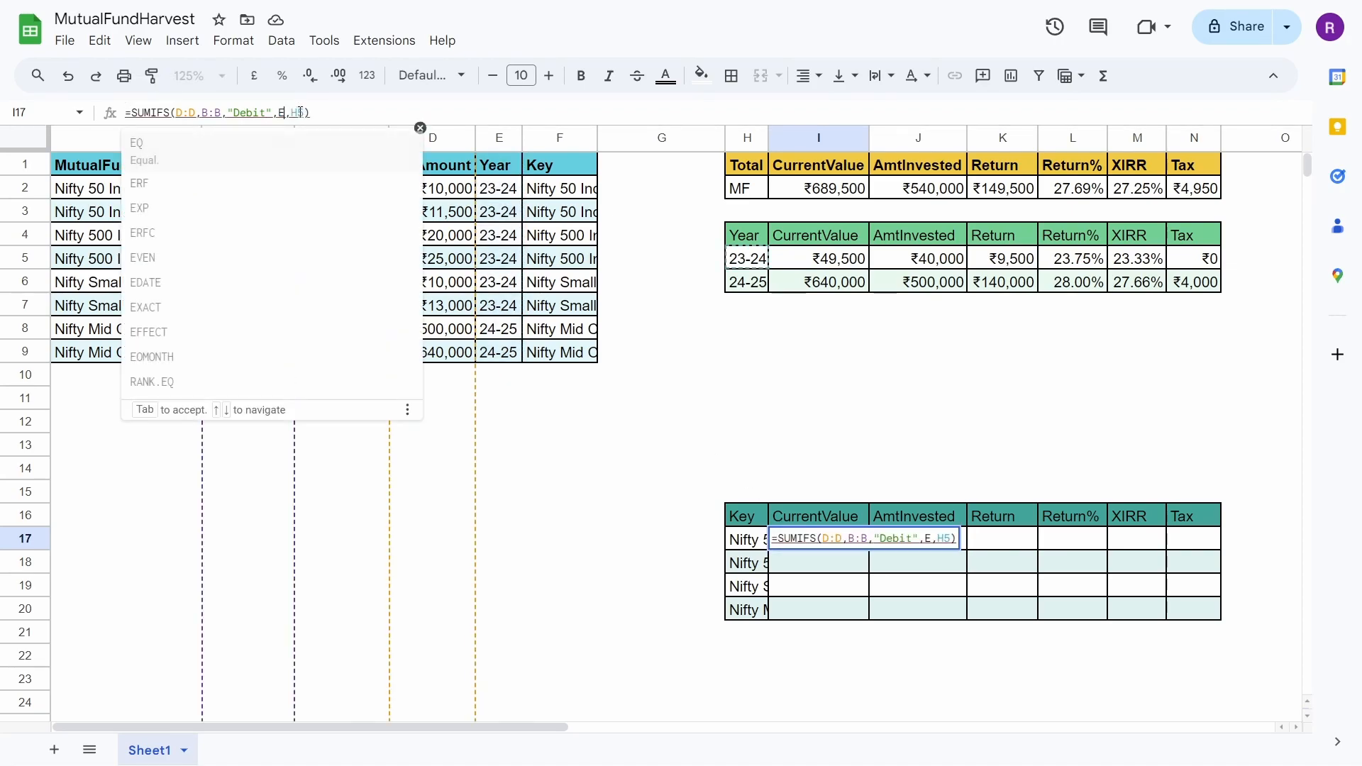
click(575, 142)
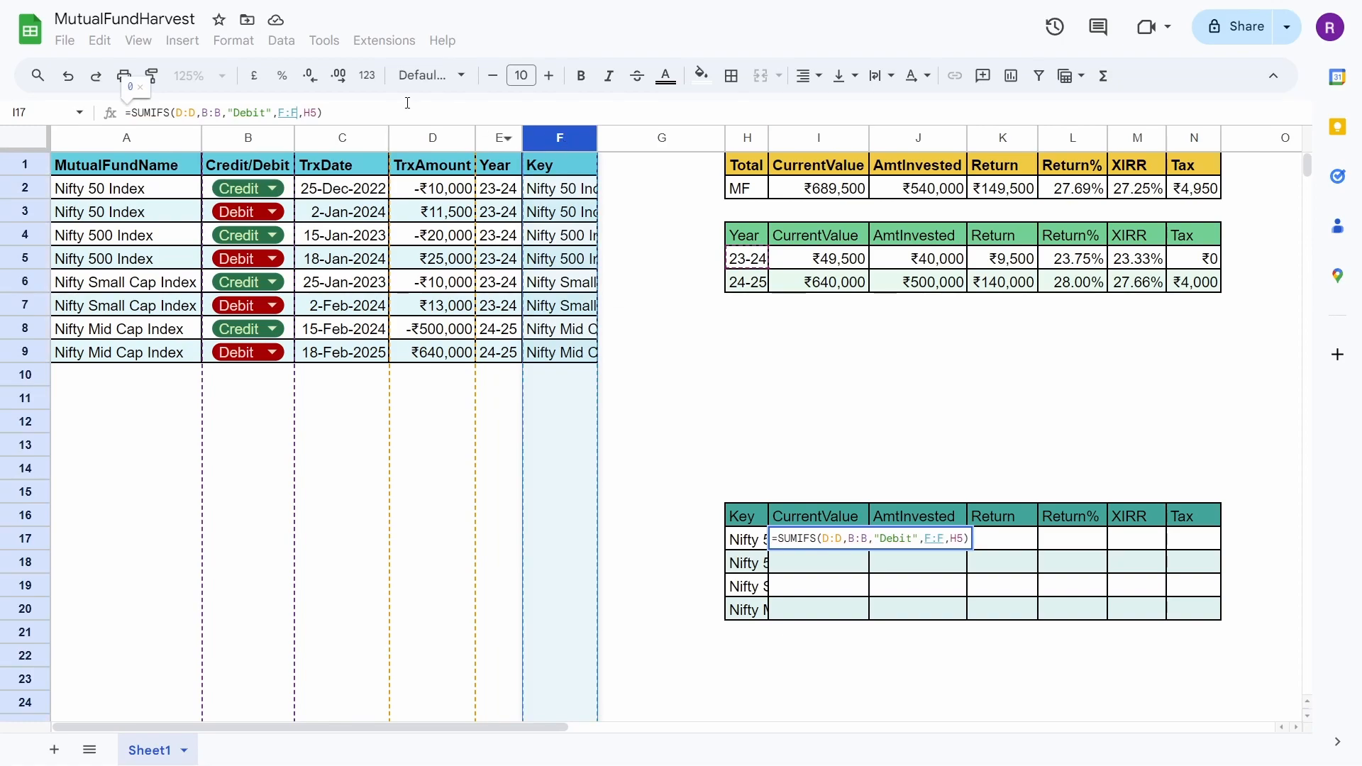
click(317, 110)
key(BackSpace)
key(BackSpace)
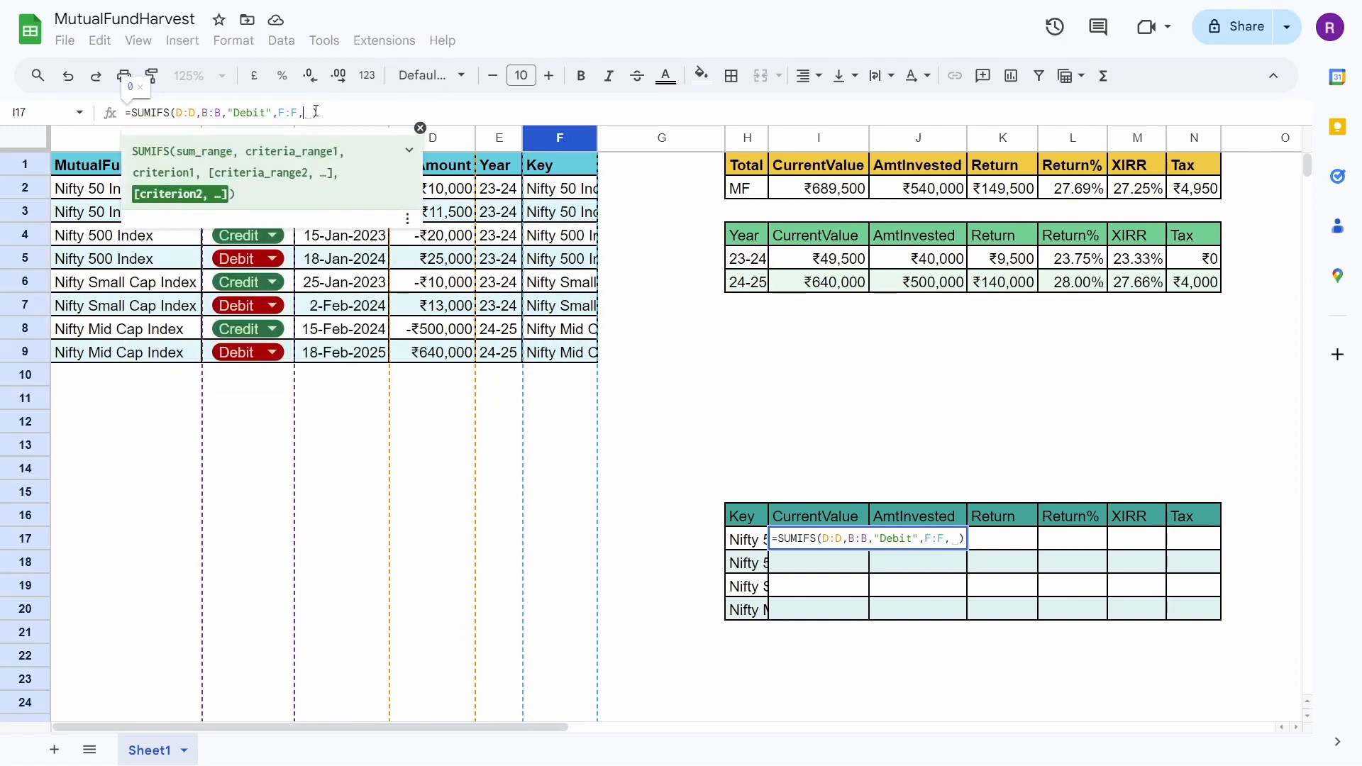
click(736, 545)
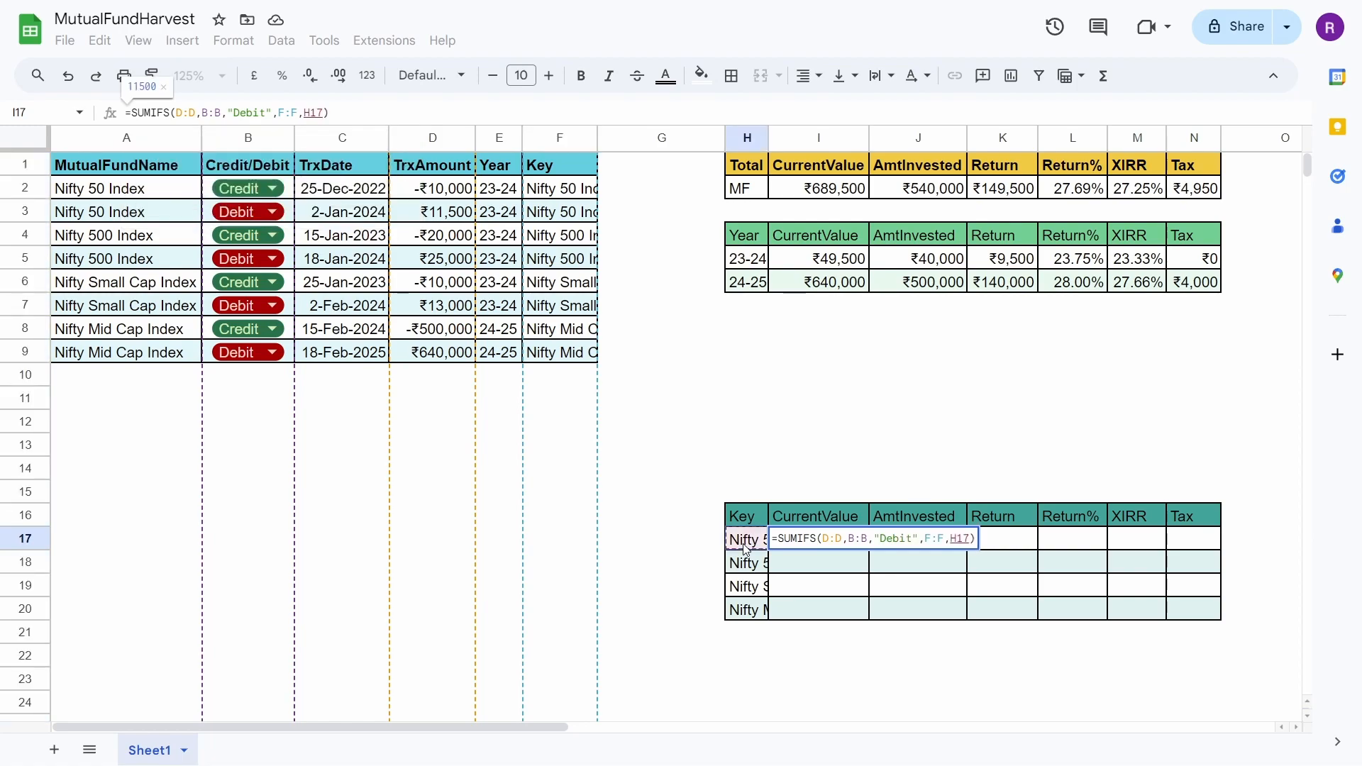
key(Return)
Fill the CurrentValue formula from I17 down to I20 and show the amounts in rupees without decimals
click(833, 616)
key(ctrl+shift+Up)
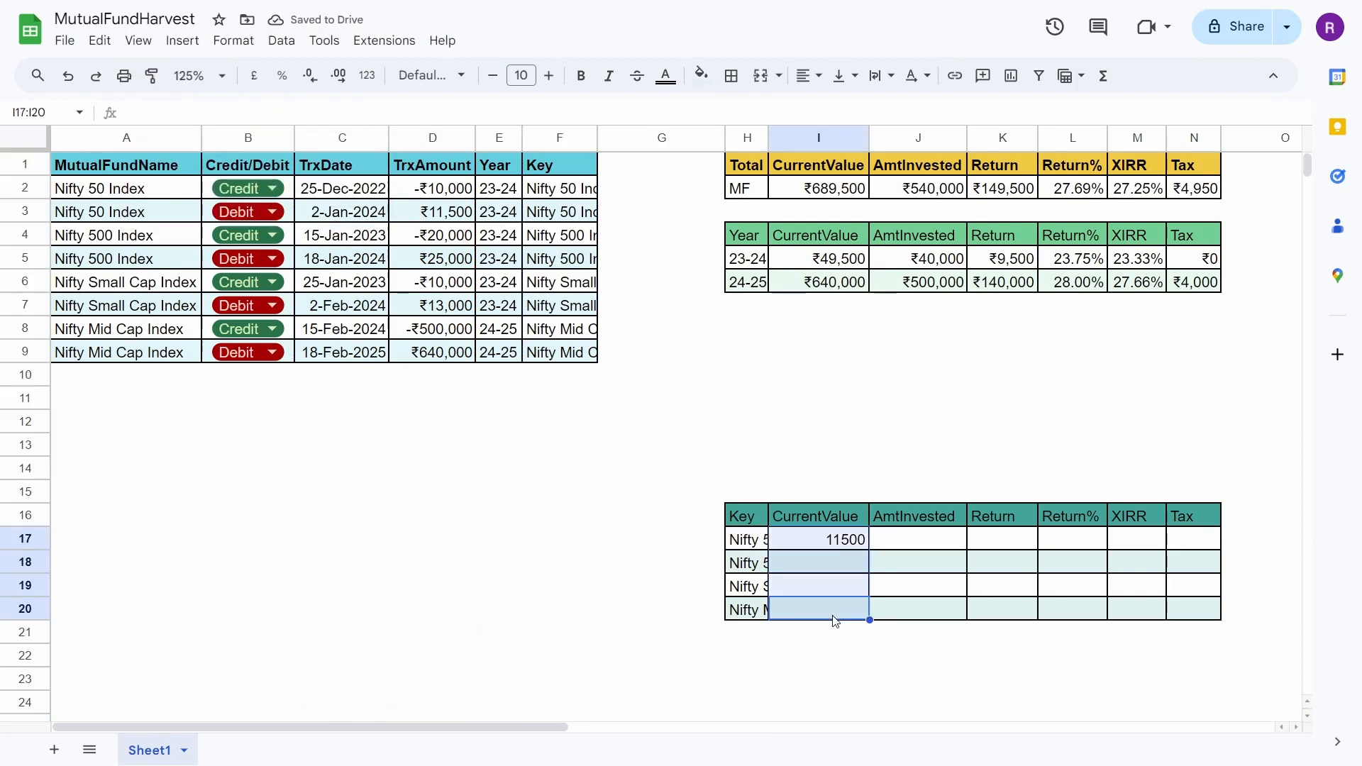
key(ctrl+d)
click(839, 600)
Copy the 23-24 AmtInvested formula =-SUMIFS(D:D,B:B,"Credit",E:E,H5) from J5 into J17
click(917, 552)
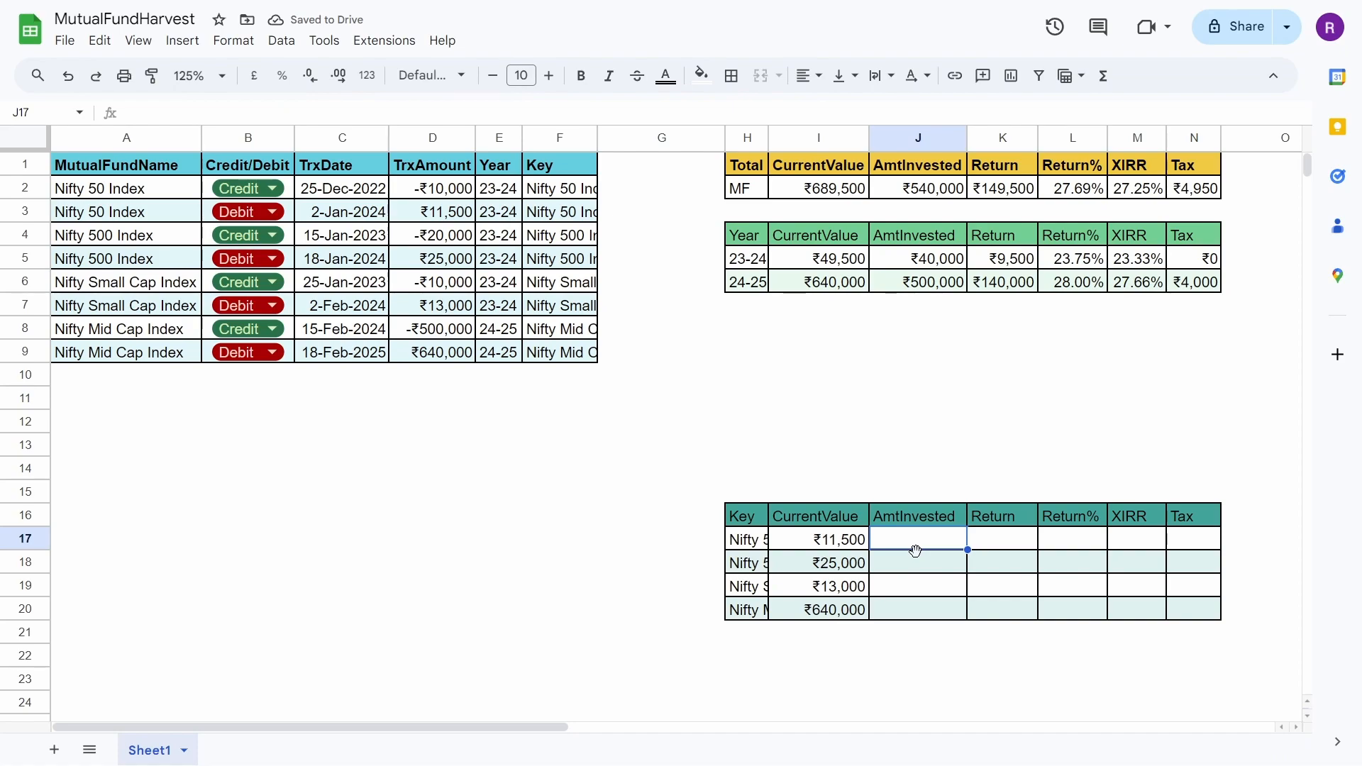
click(919, 259)
drag(395, 113, 6, 113)
key(ctrl+c)
key(Return)
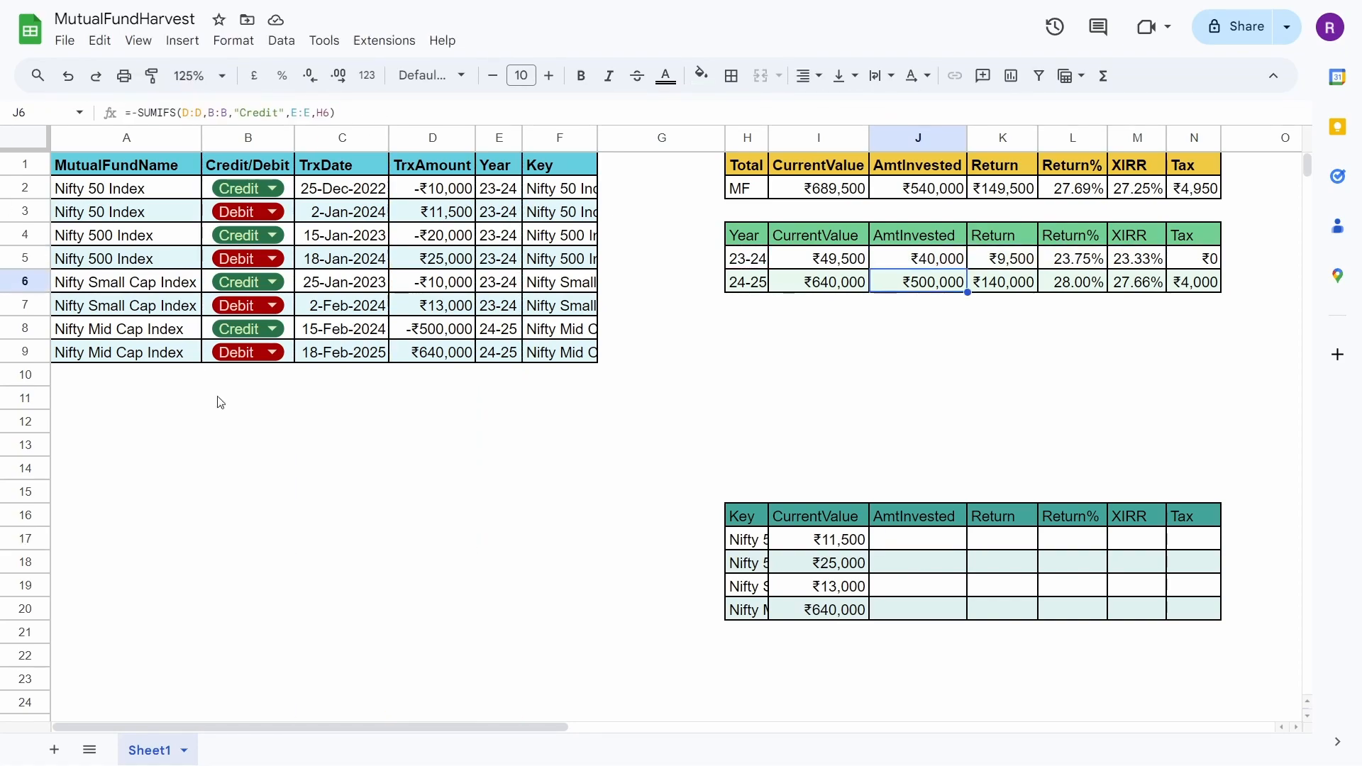
double_click(926, 541)
key(ctrl+v)
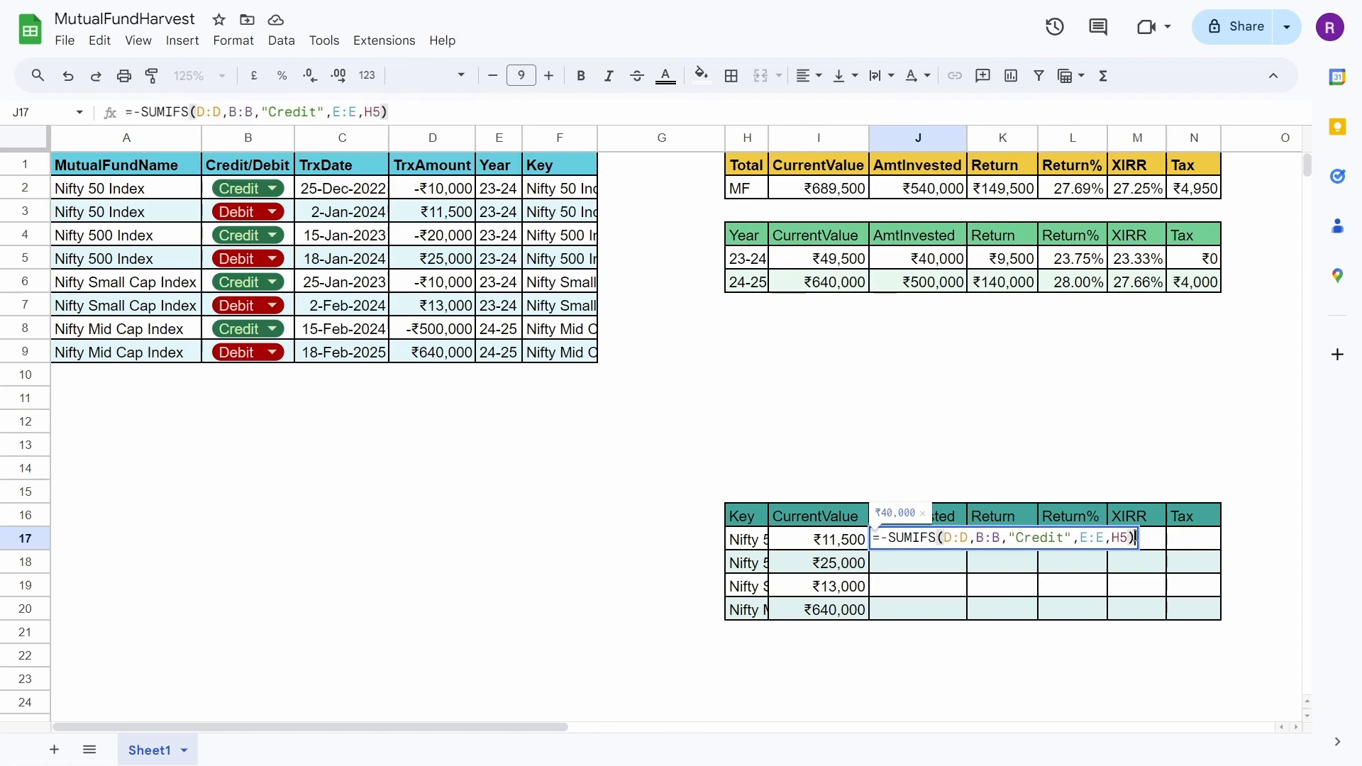
Change the J17 formula to =-SUMIFS(D:D,B:B,"Credit",F:F,H17) and fill it down to J20
click(1128, 538)
key(BackSpace)
key(BackSpace)
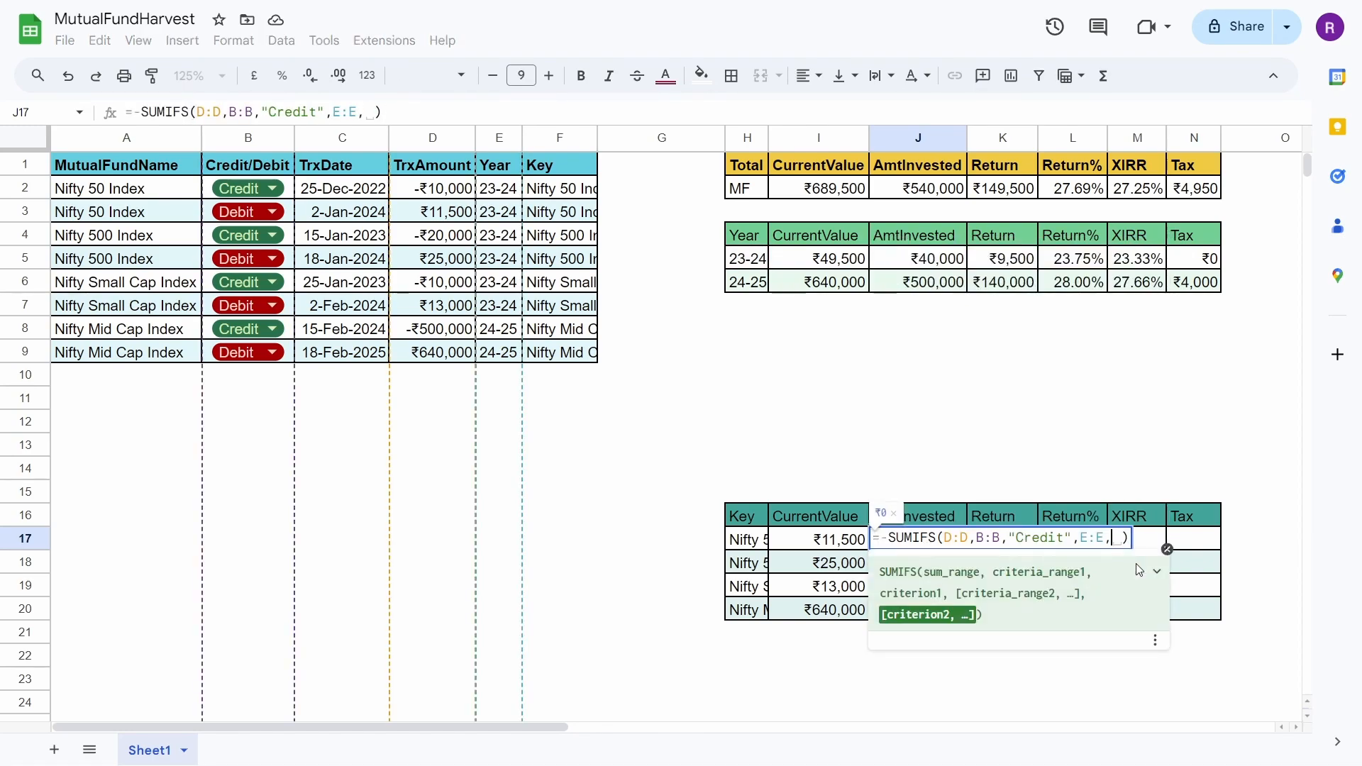
click(764, 544)
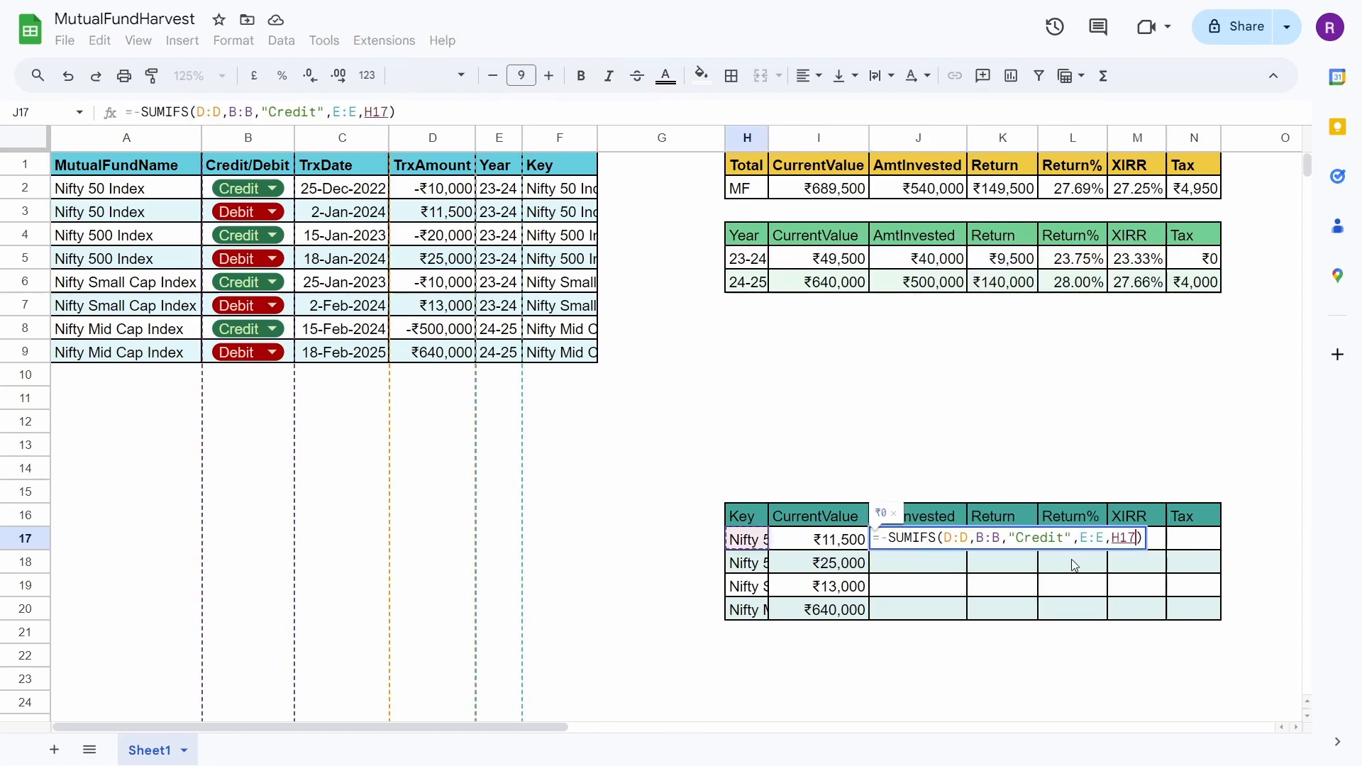
click(1100, 537)
key(BackSpace)
key(BackSpace)
key(BackSpace)
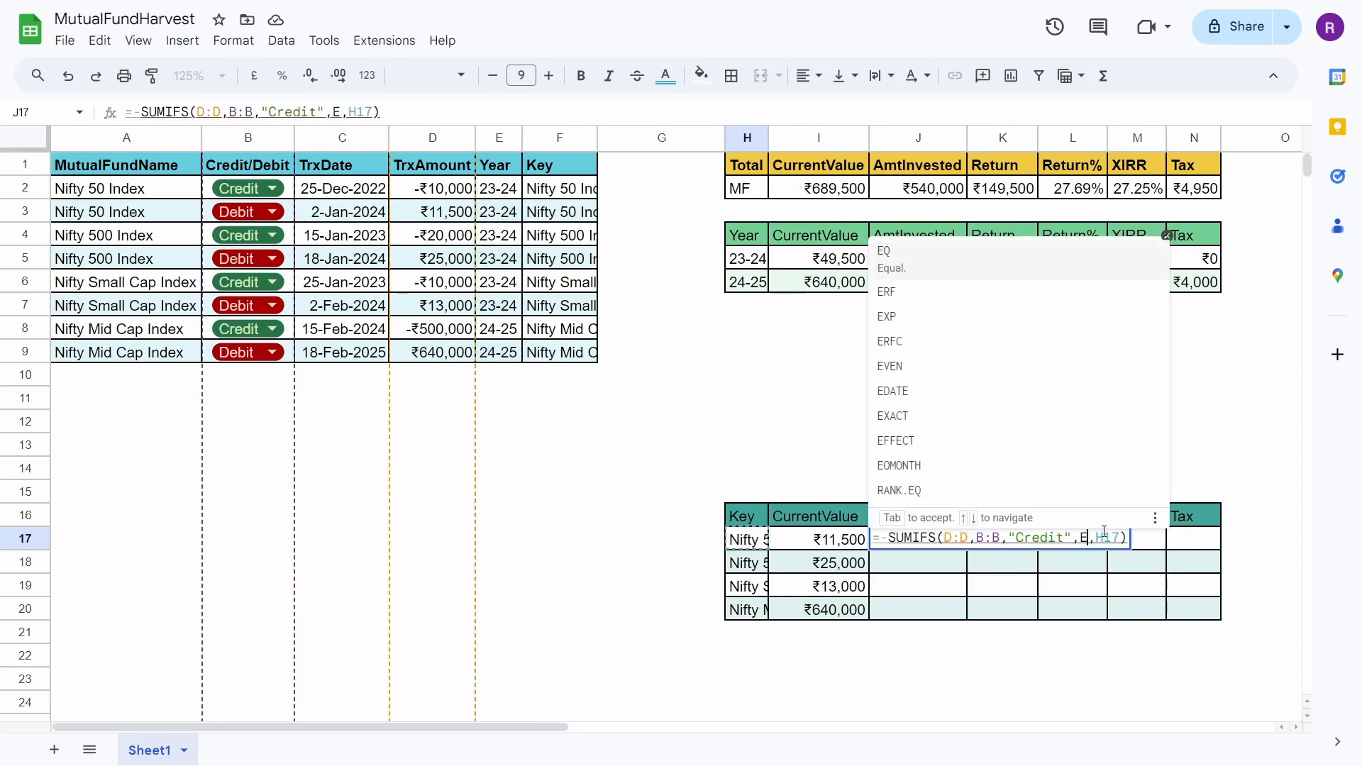
text(F:)
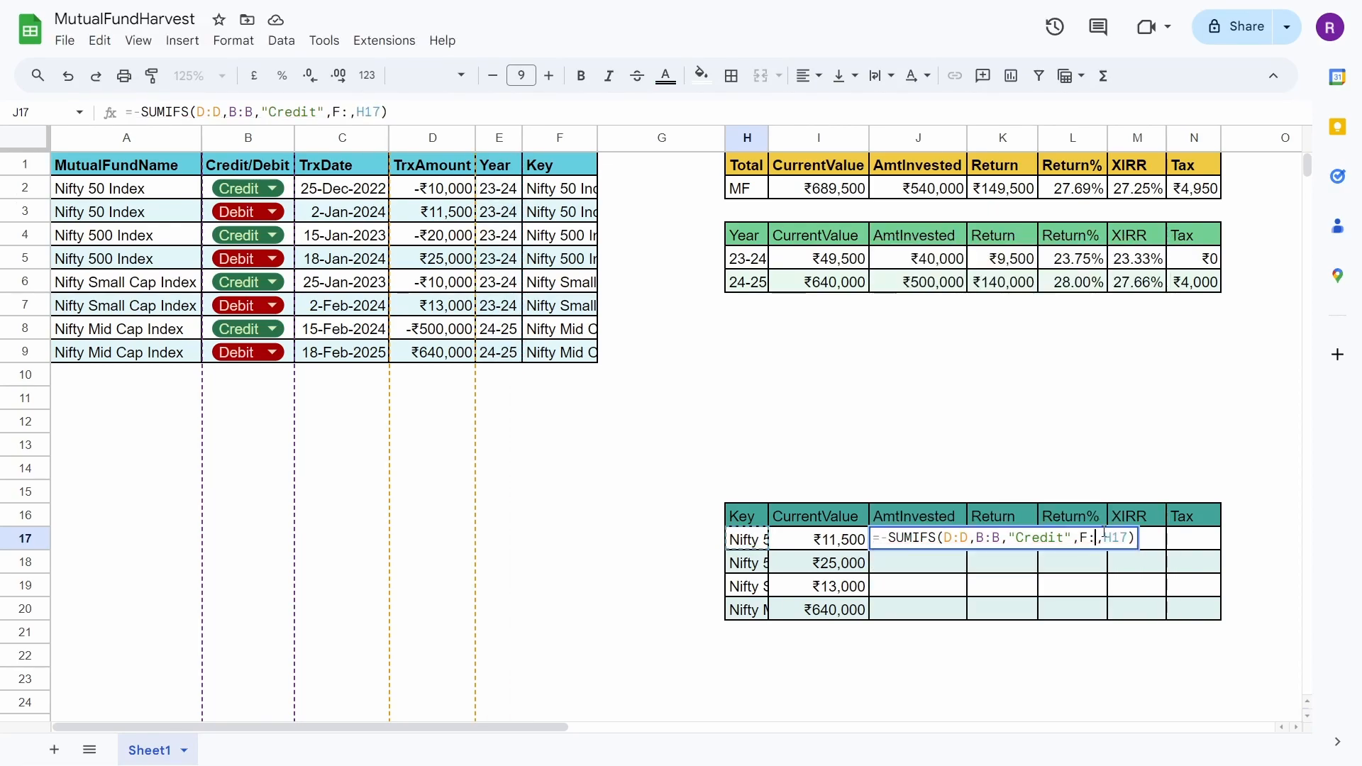
text(F)
key(Return)
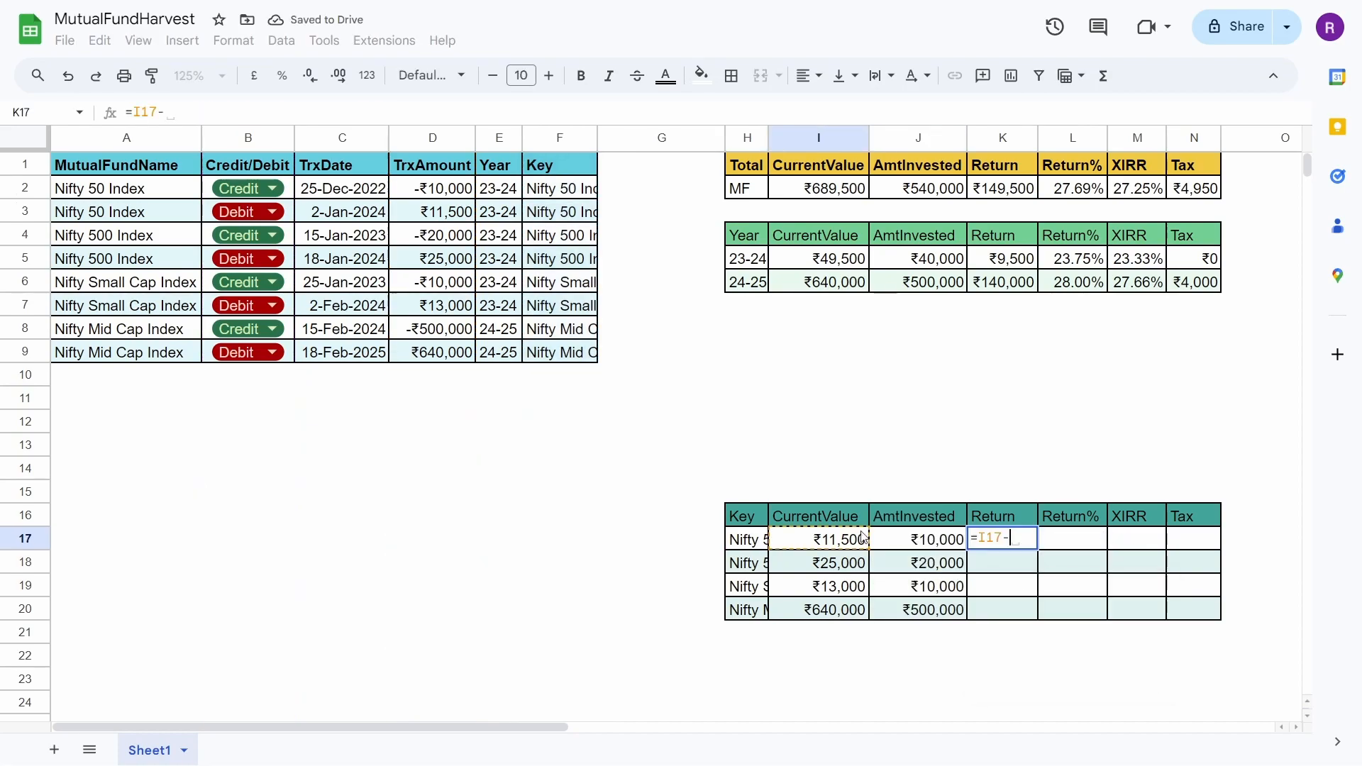
Calculate Return in K17 as =I17-J17 and fill it down to K20
click(906, 541)
key(Return)
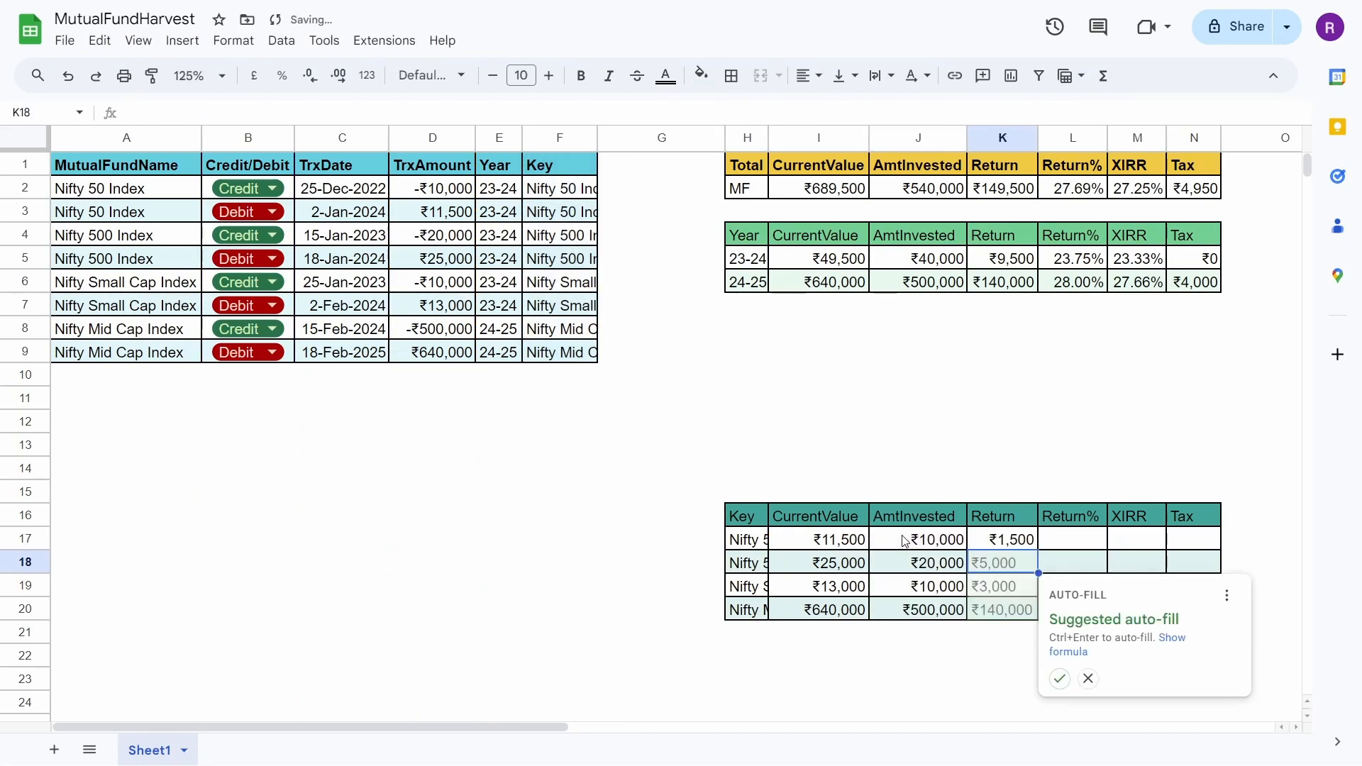
click(1060, 679)
Calculate Return% in L17 as =K17/J17 and fill it down to L20
click(1070, 541)
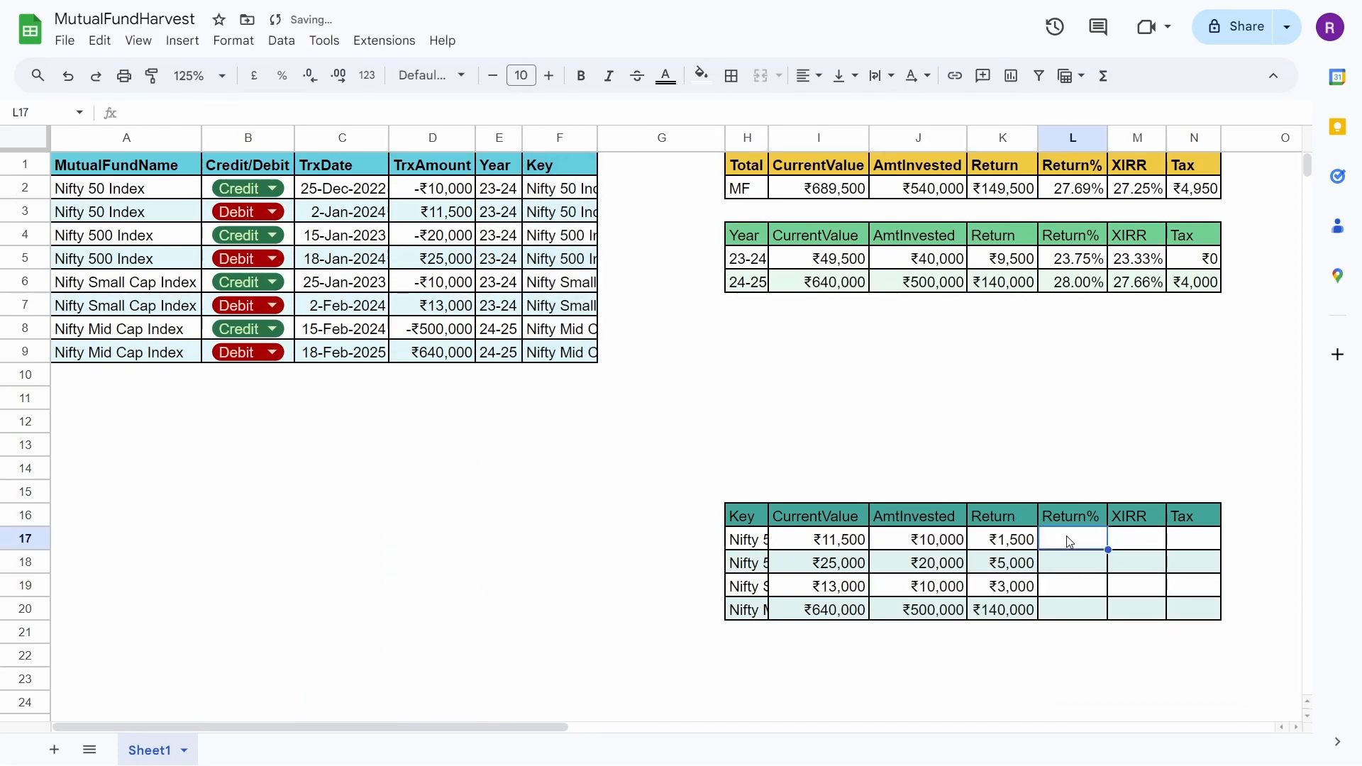
text(=)
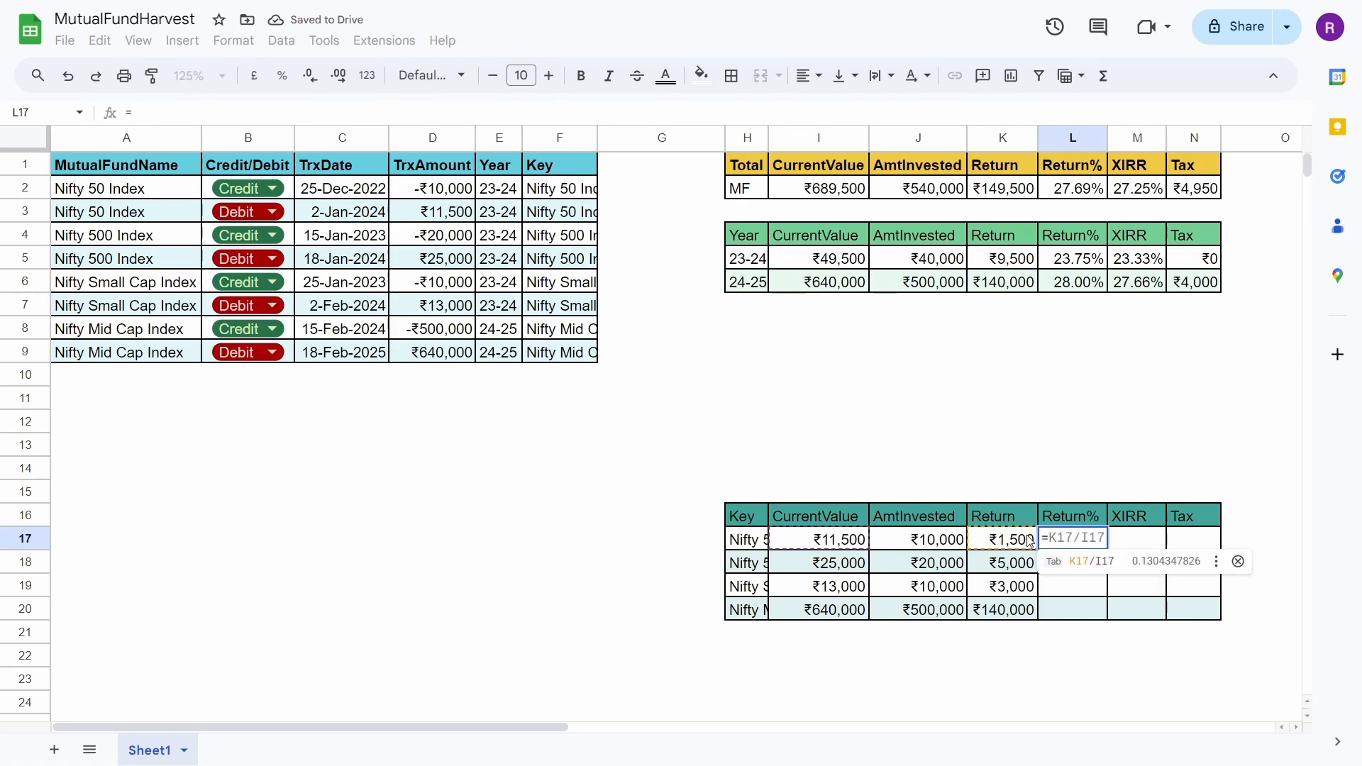
click(1031, 541)
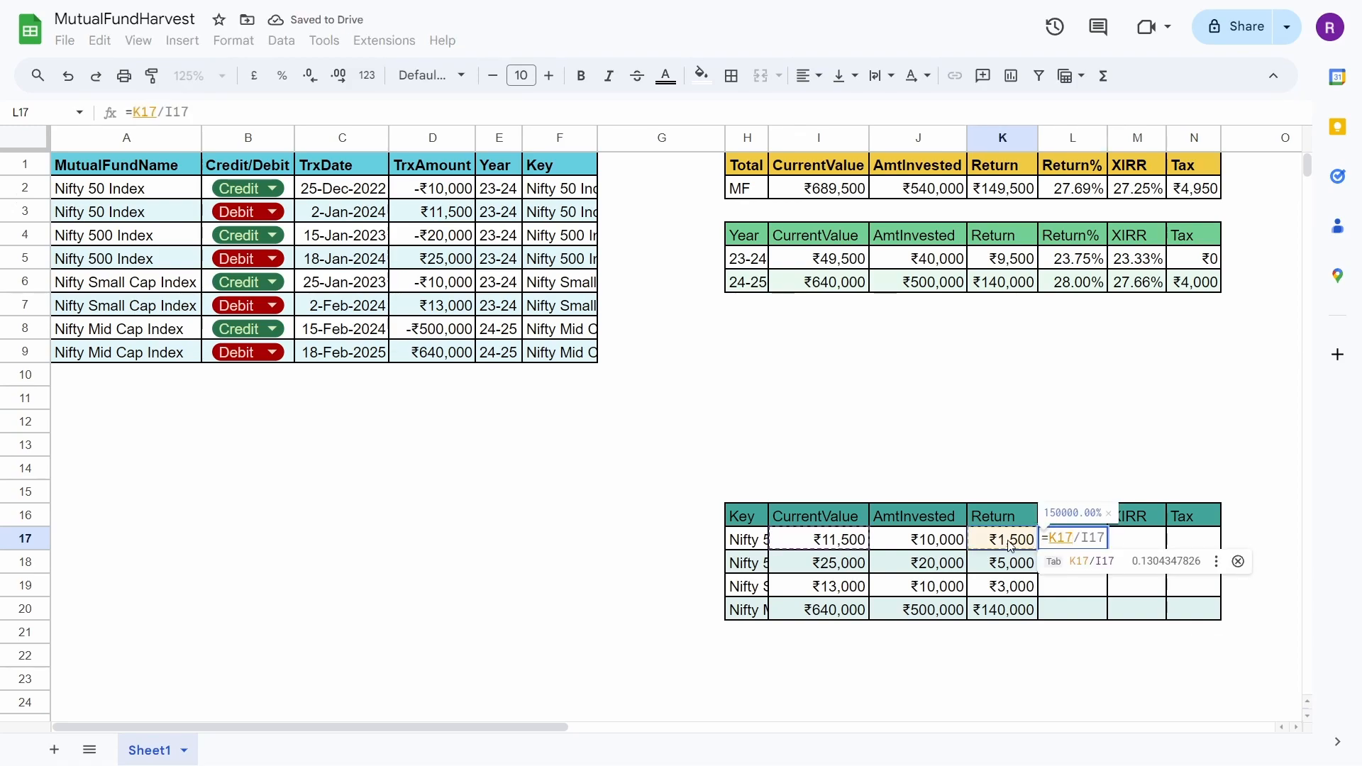
text(/)
click(951, 541)
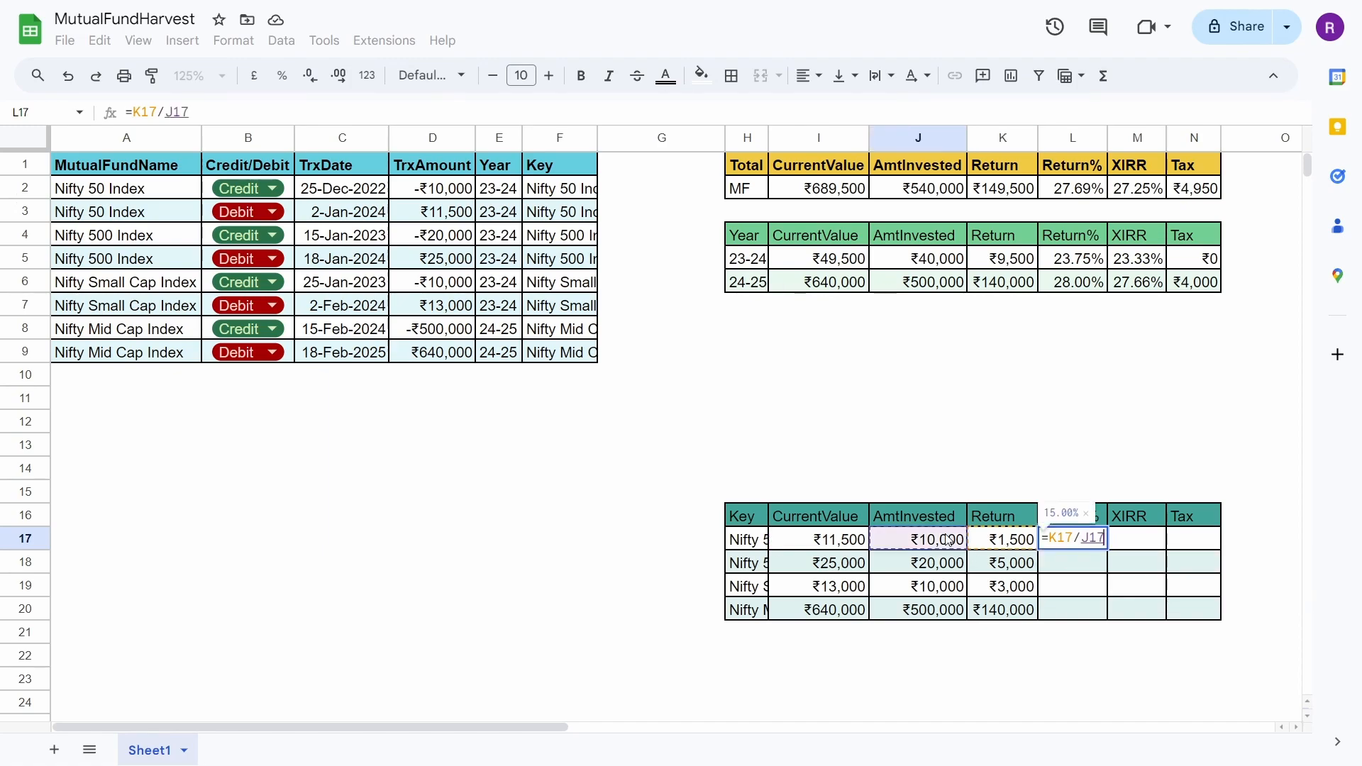
key(Return)
click(1101, 516)
Copy the 23-24 XIRR formula =XIRR(FILTER(D:D,E:E=H5),FILTER(C:C,E:E=H5)) into M17 of the Key summary
click(1130, 544)
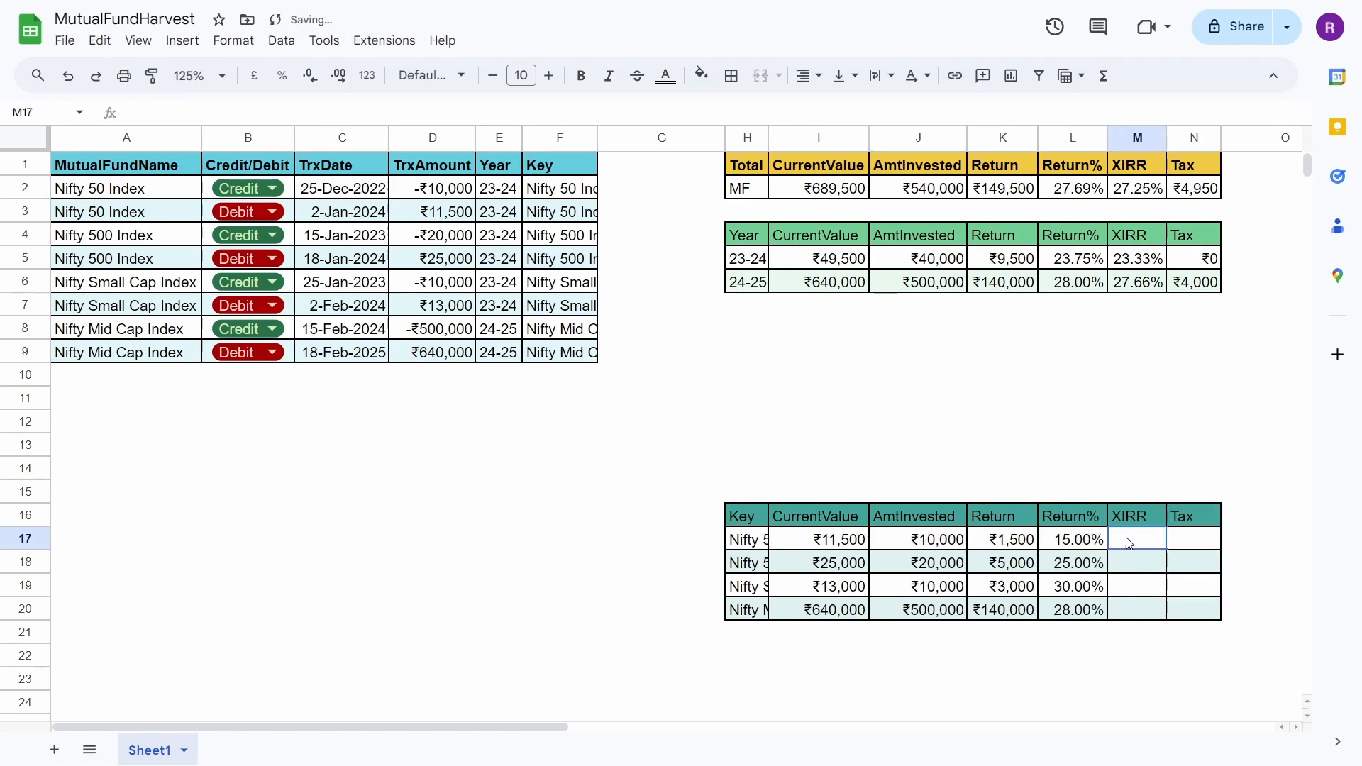
double_click(1130, 543)
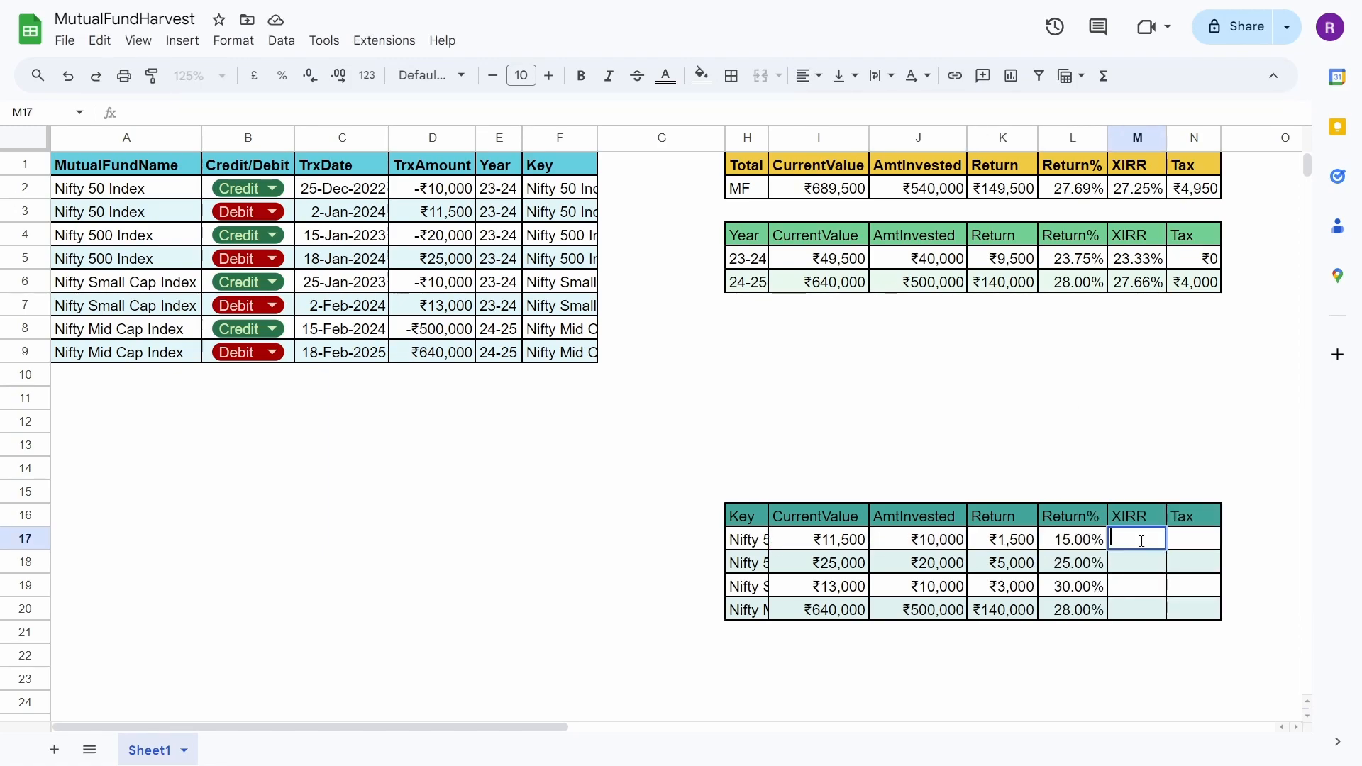
key(ctrl+v)
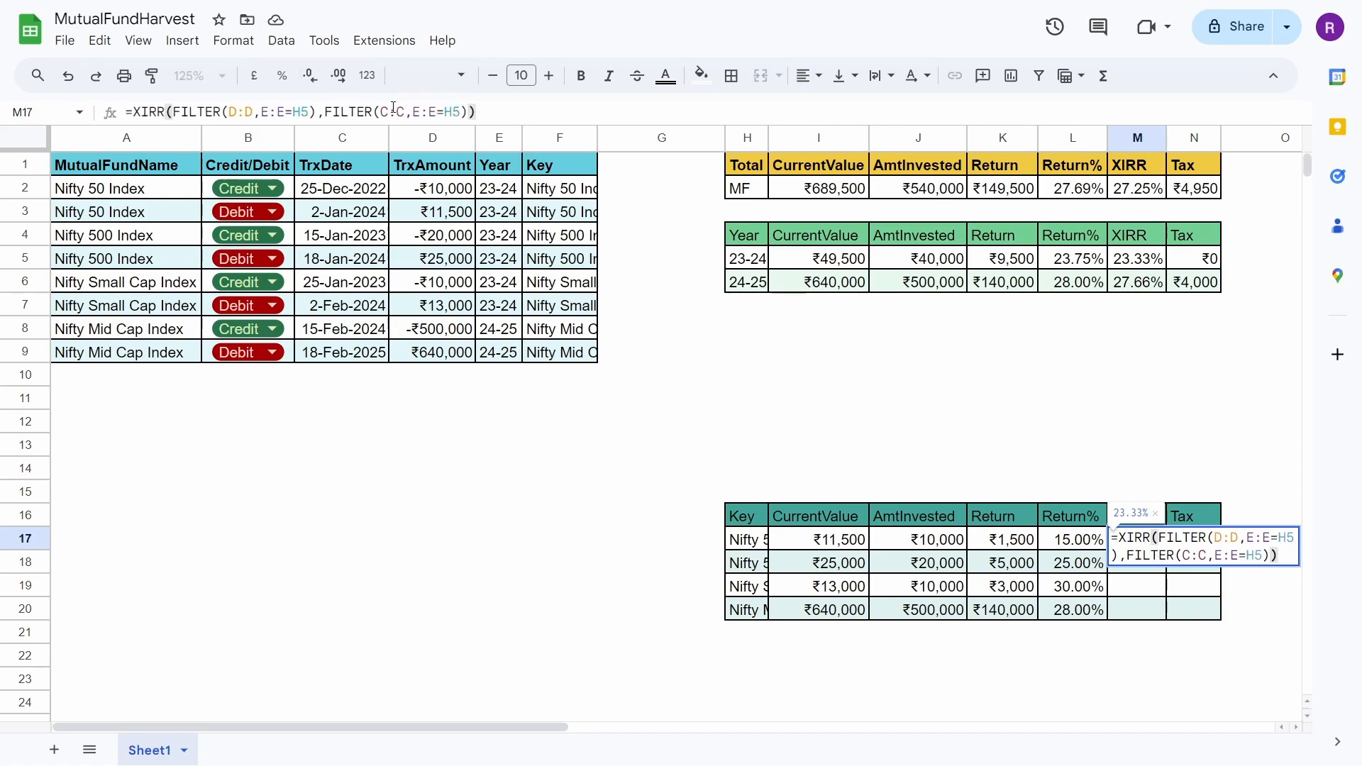
Change the condition range from E:E to F:F in both FILTER functions of the M17 XIRR formula
click(429, 111)
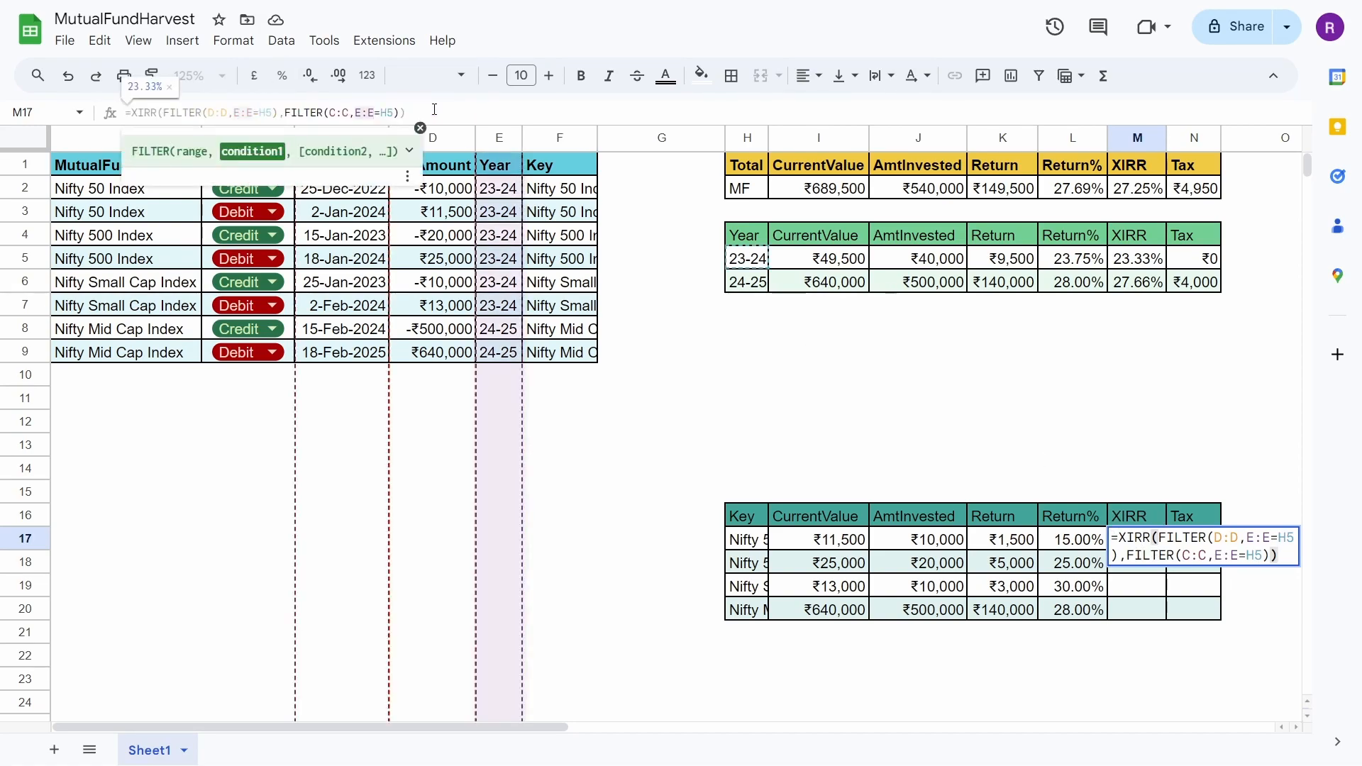
drag(374, 111, 356, 111)
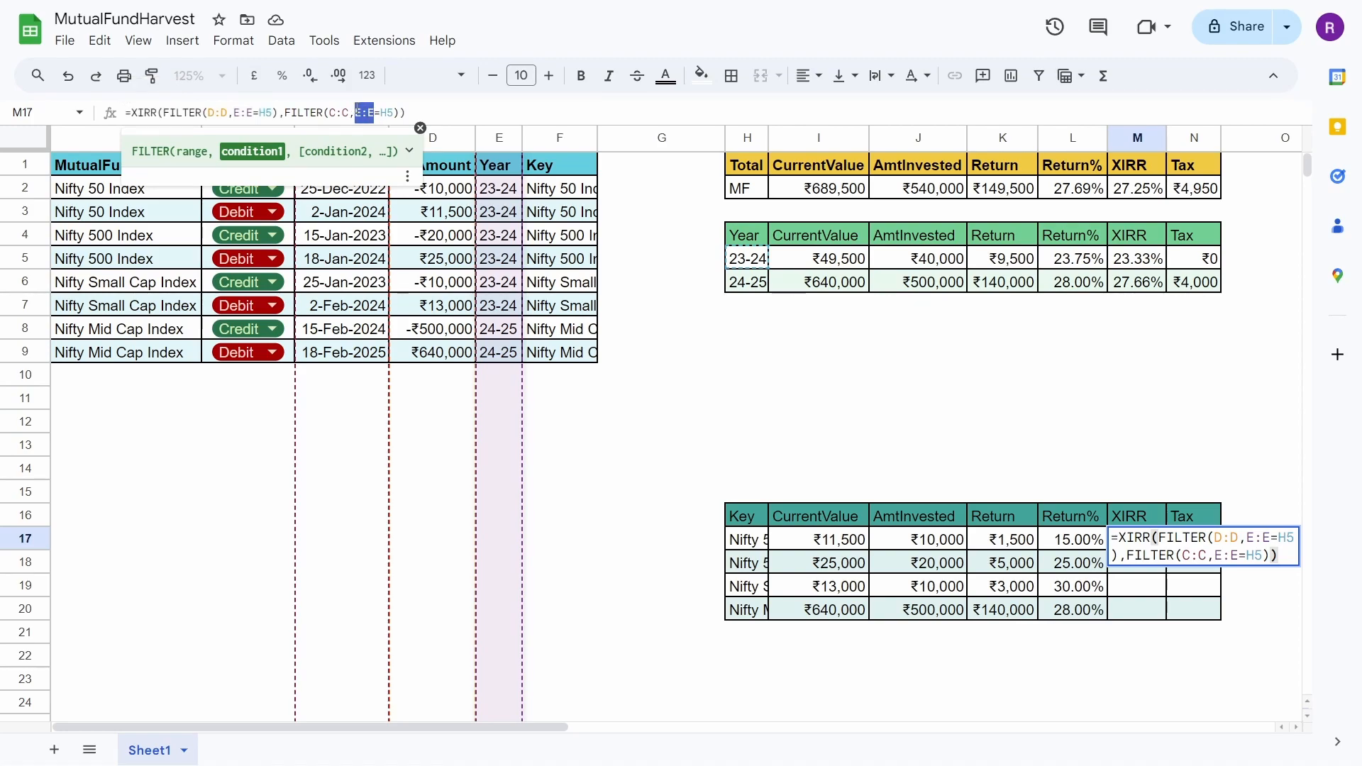
key(BackSpace)
text(F:)
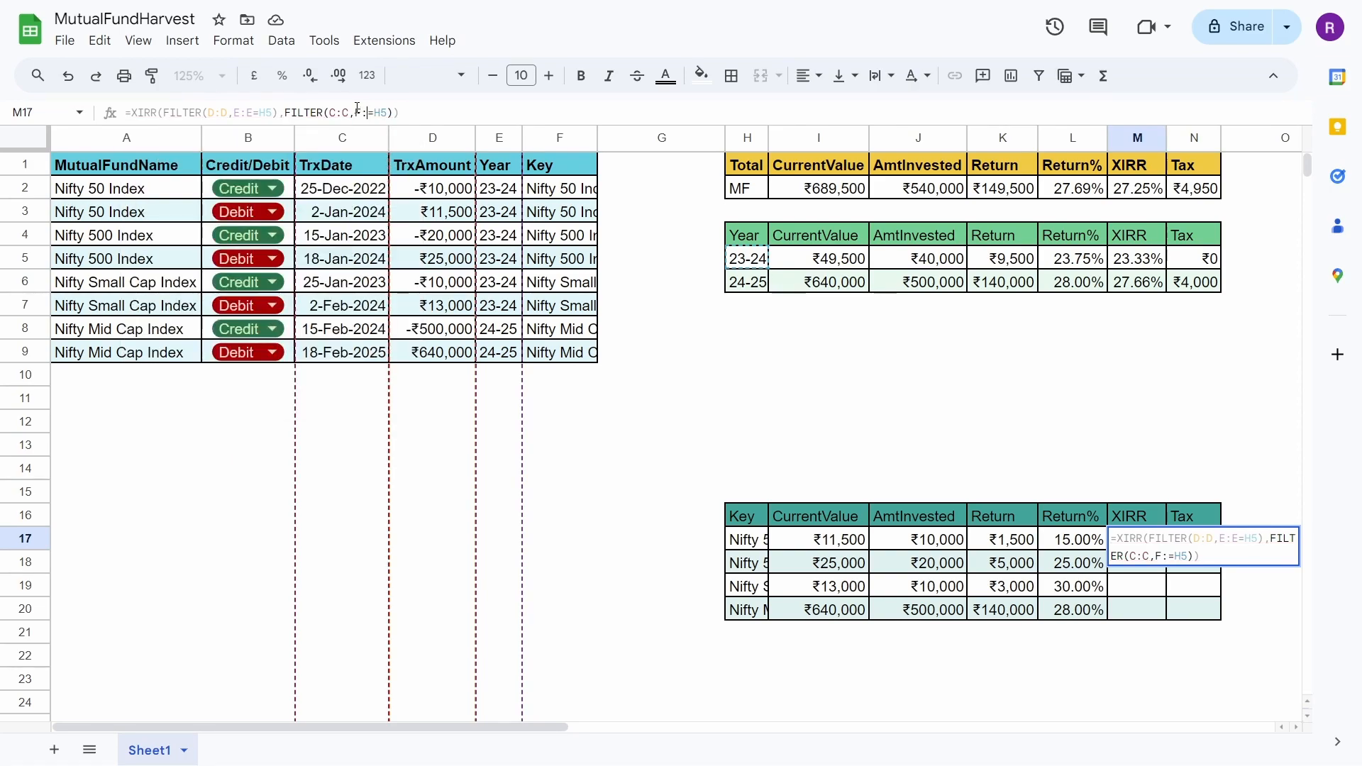
text(F)
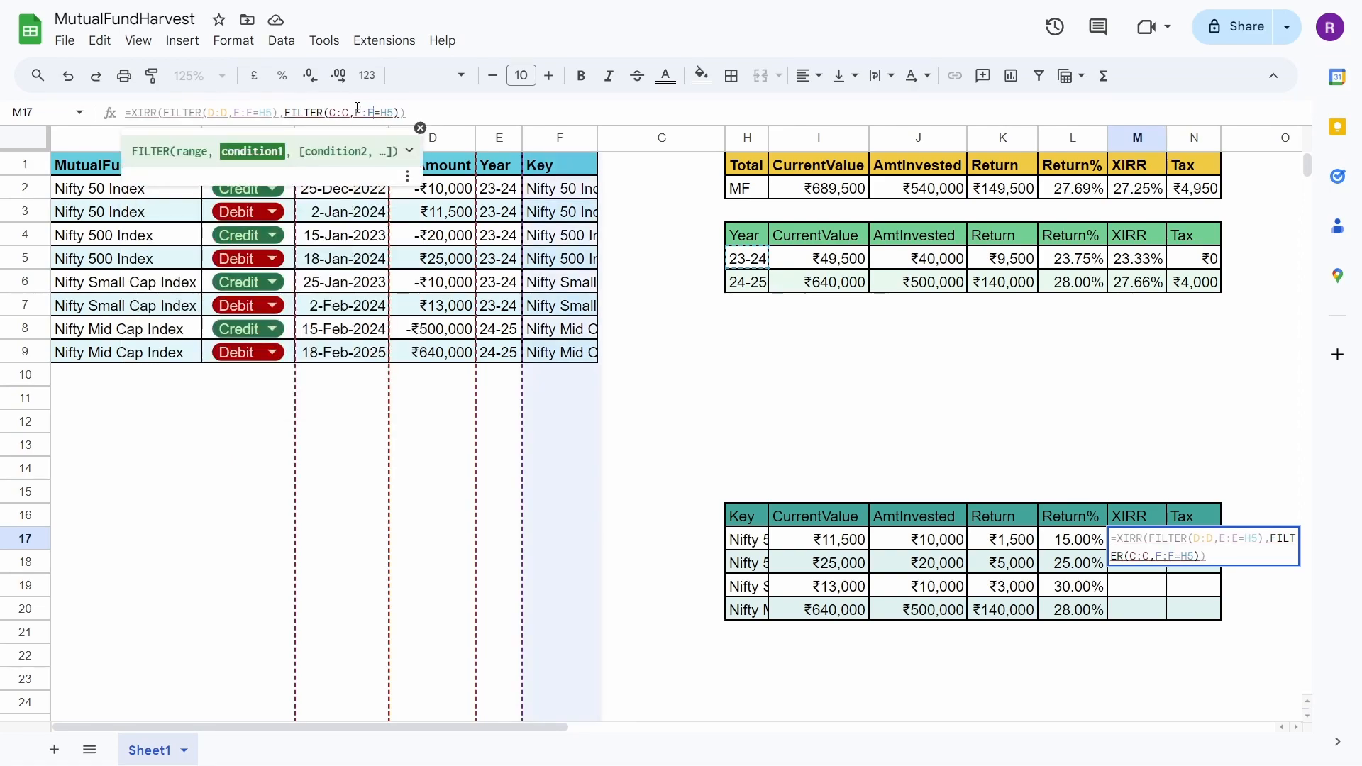
click(253, 112)
key(BackSpace)
key(BackSpace)
key(BackSpace)
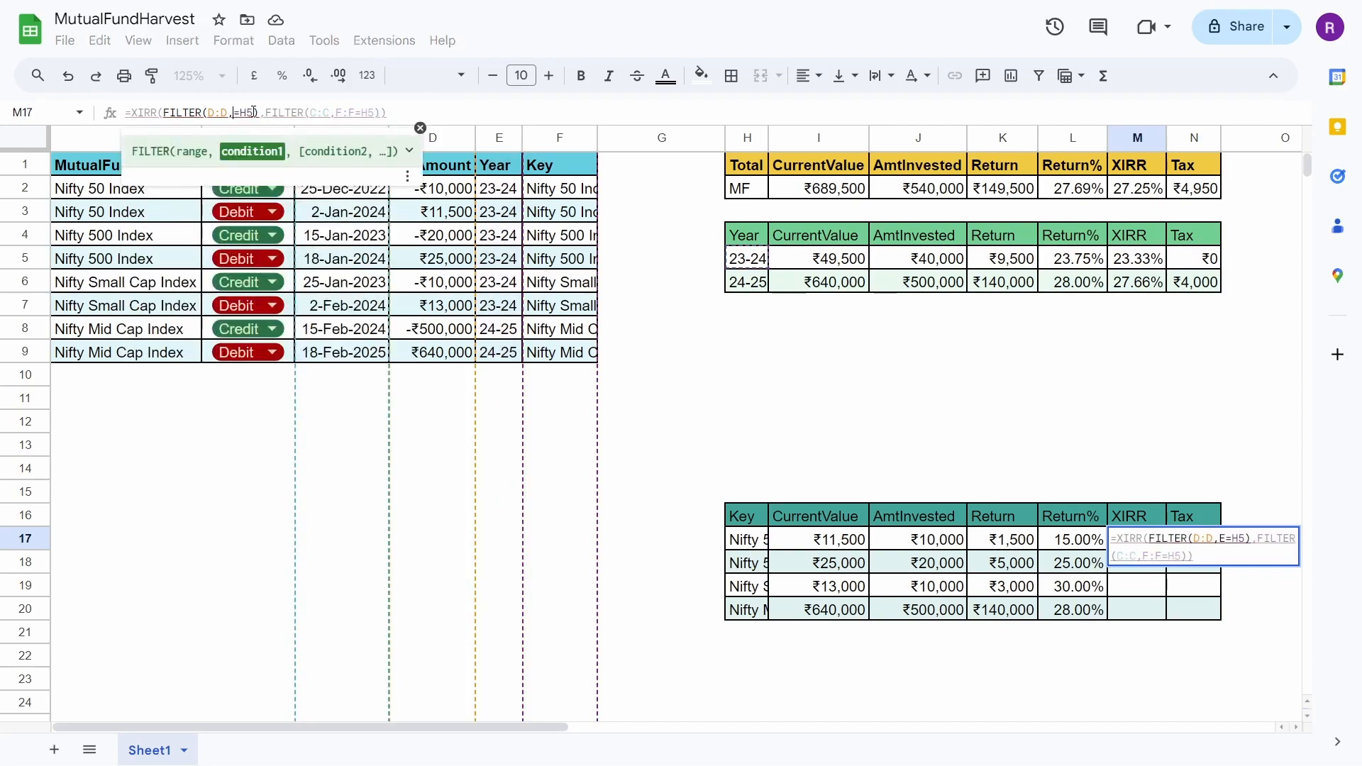
text(F:F)
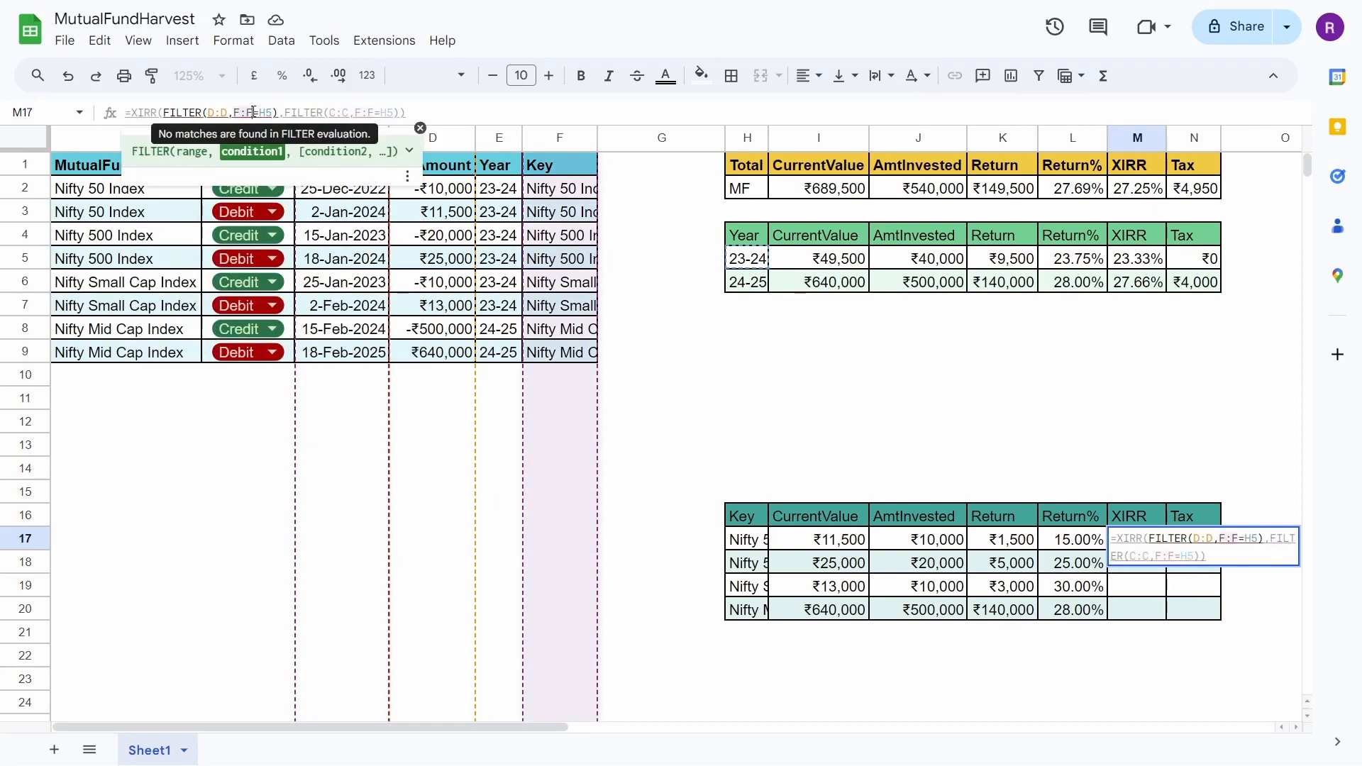
Set both FILTER conditions in M17 to match H17, giving =XIRR(FILTER(D:D,F:F=H17),FILTER(C:C,F:F=H17)), and fill the formula down to M20
key(BackSpace)
key(BackSpace)
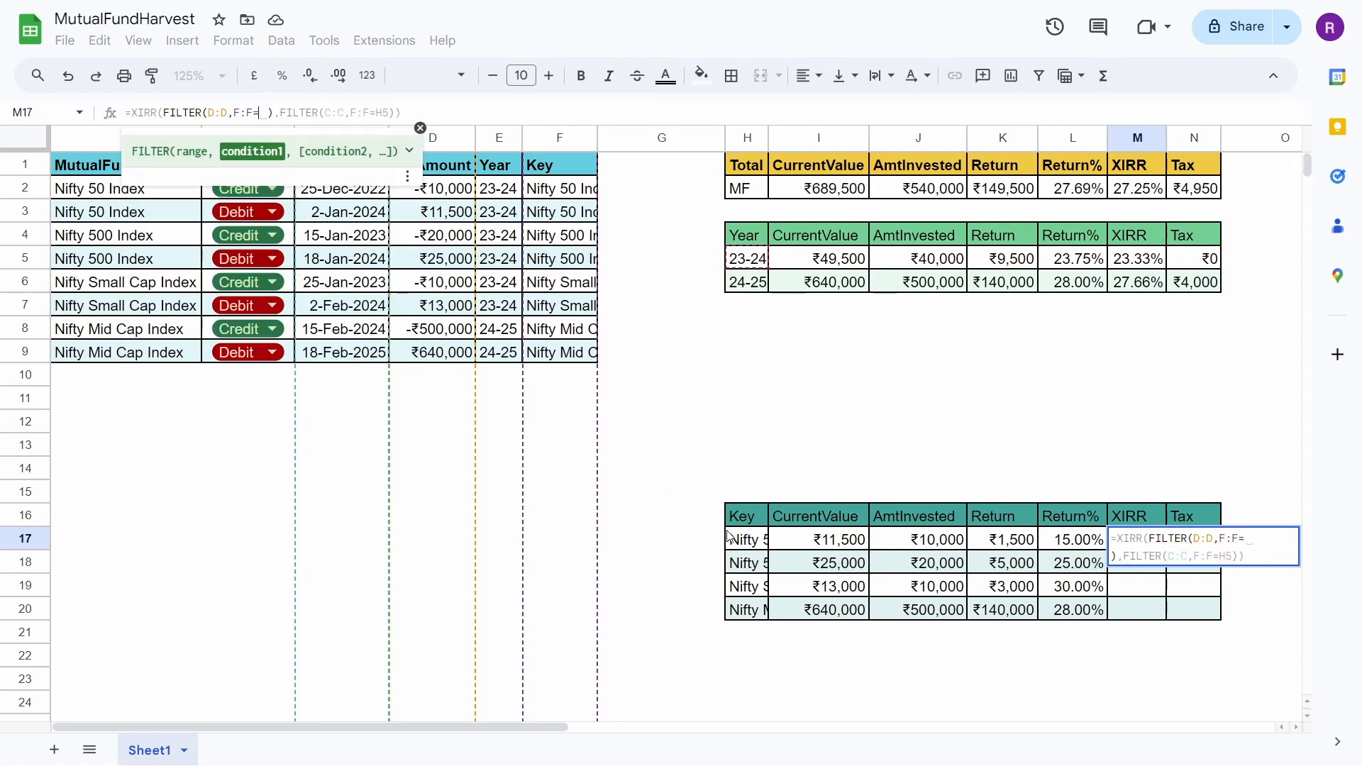
click(754, 545)
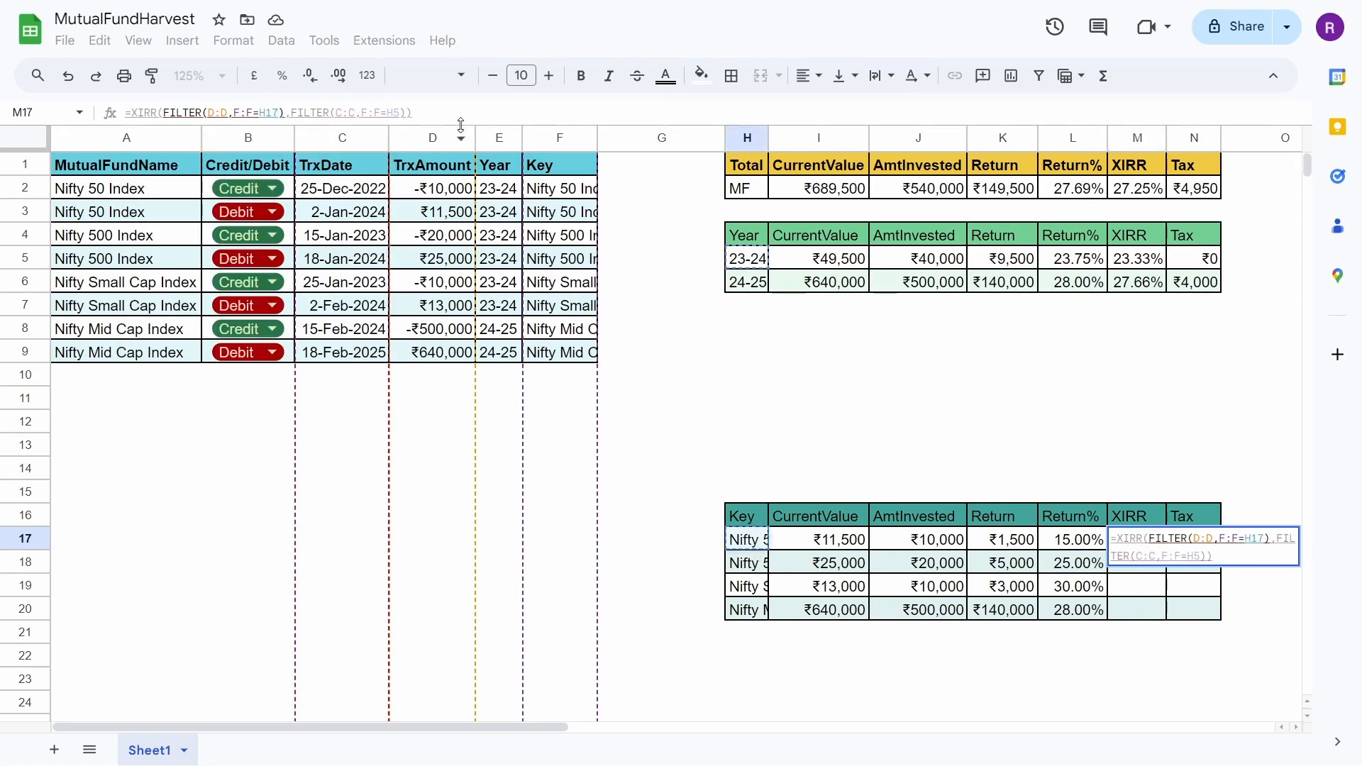
click(402, 114)
key(BackSpace)
key(BackSpace)
key(BackSpace)
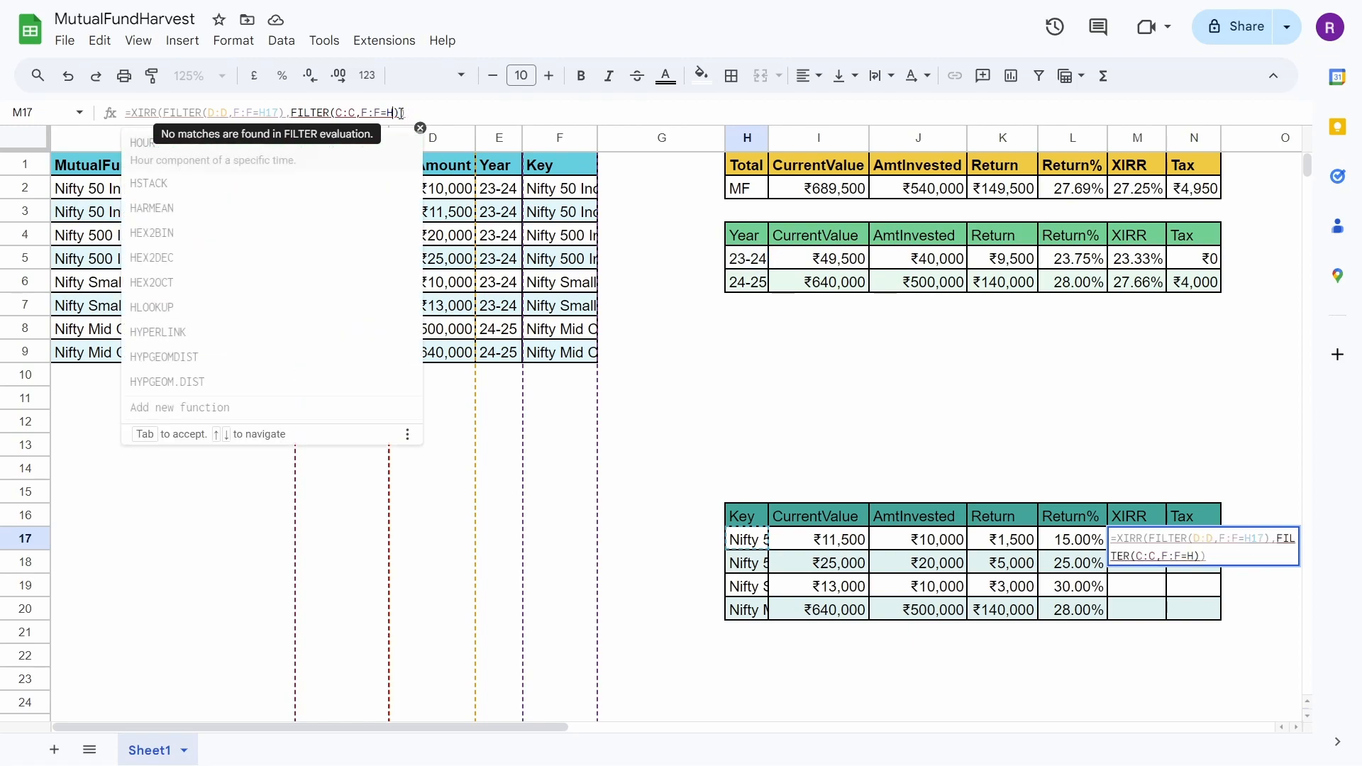
text(=)
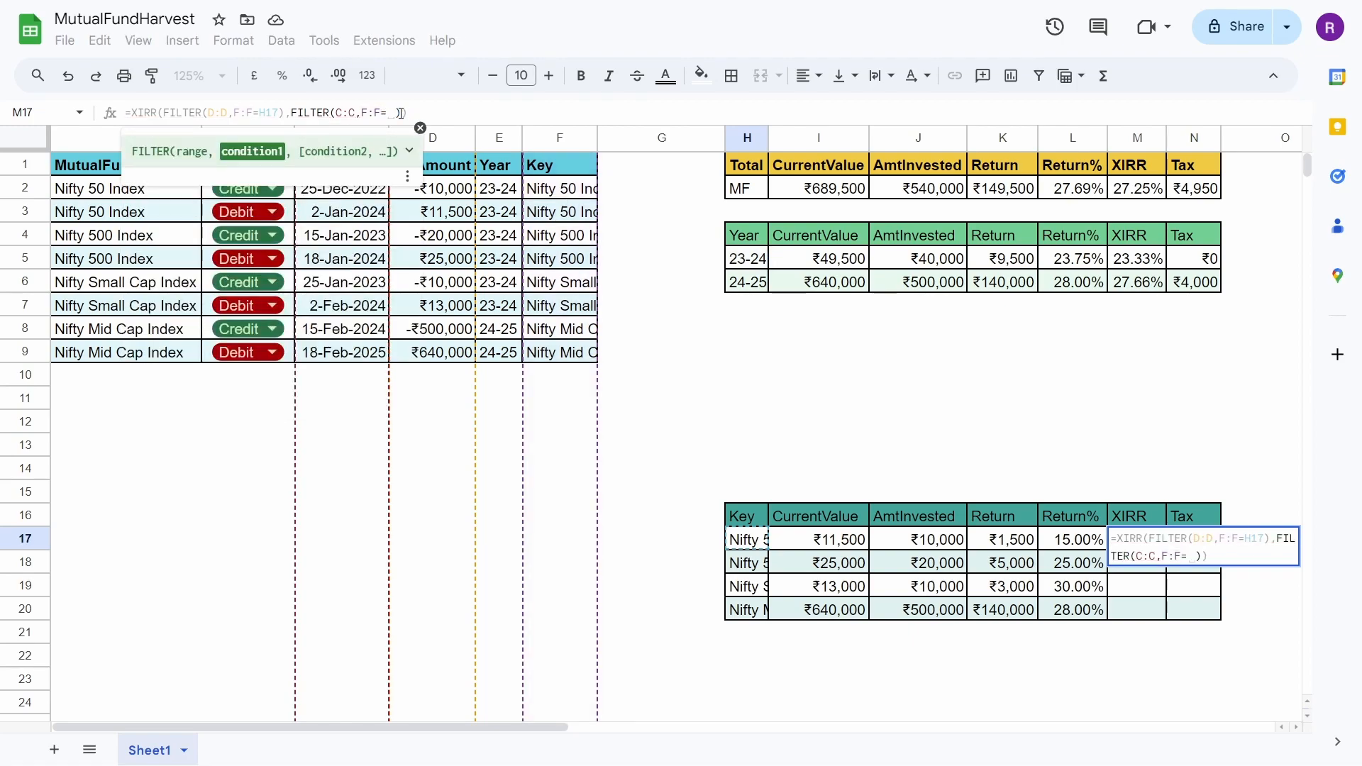
click(740, 541)
key(Return)
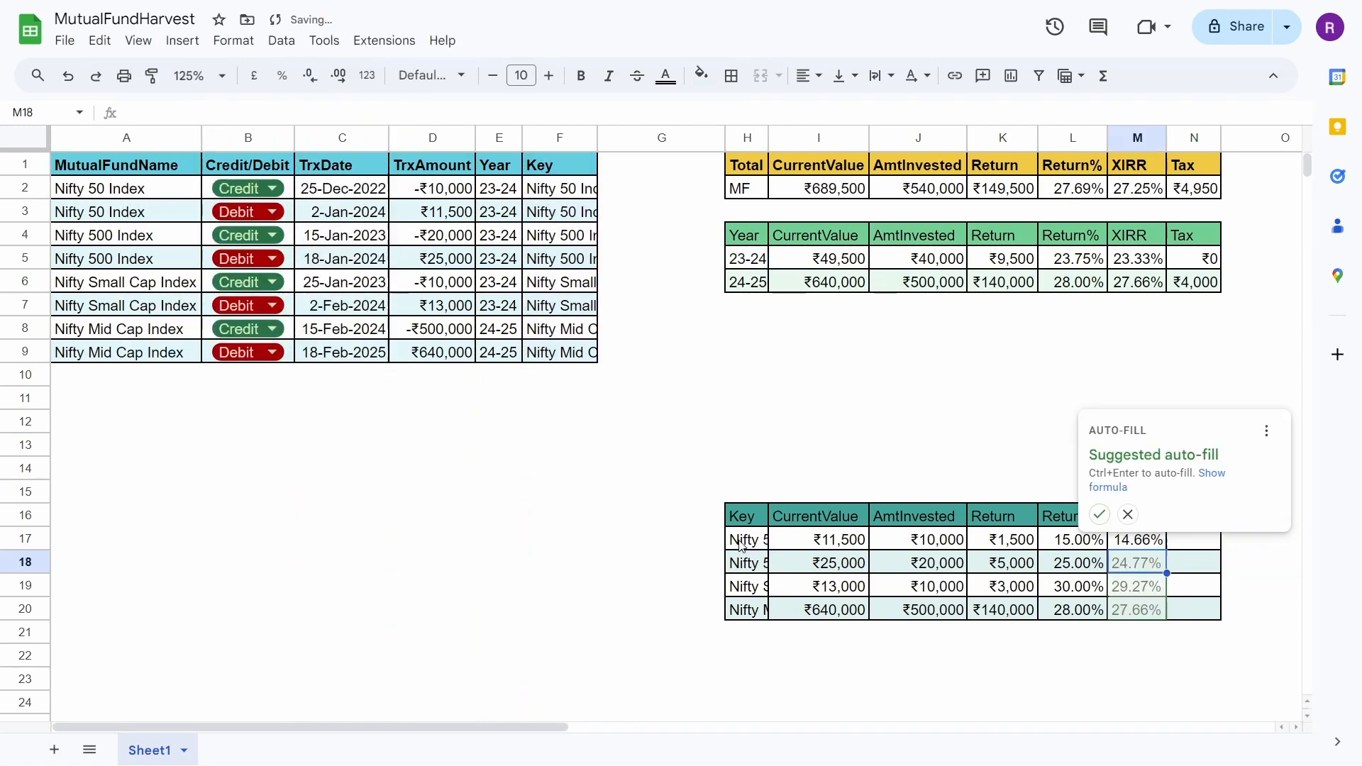
key(ctrl+Return)
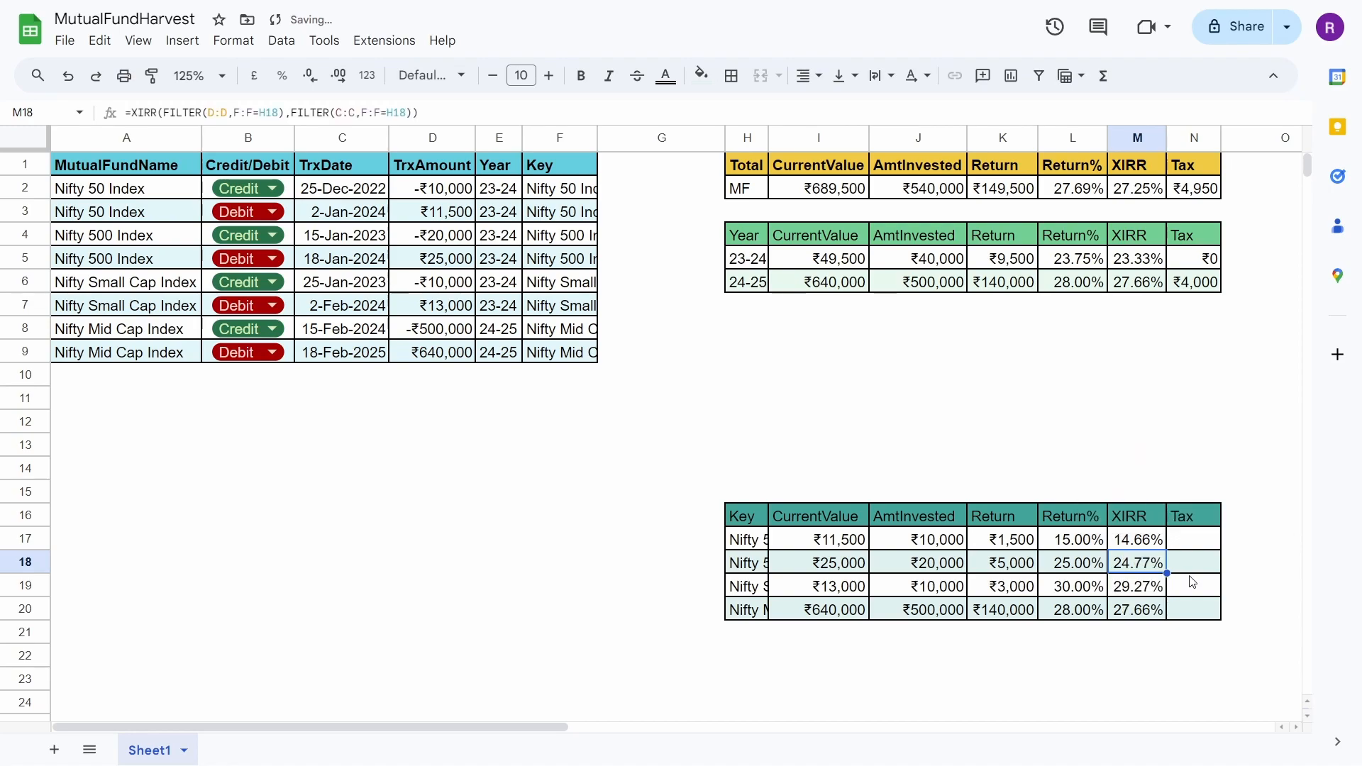
Copy the 23-24 Tax formula from N5 into N17 and fill it down to N20
key(ctrl+c)
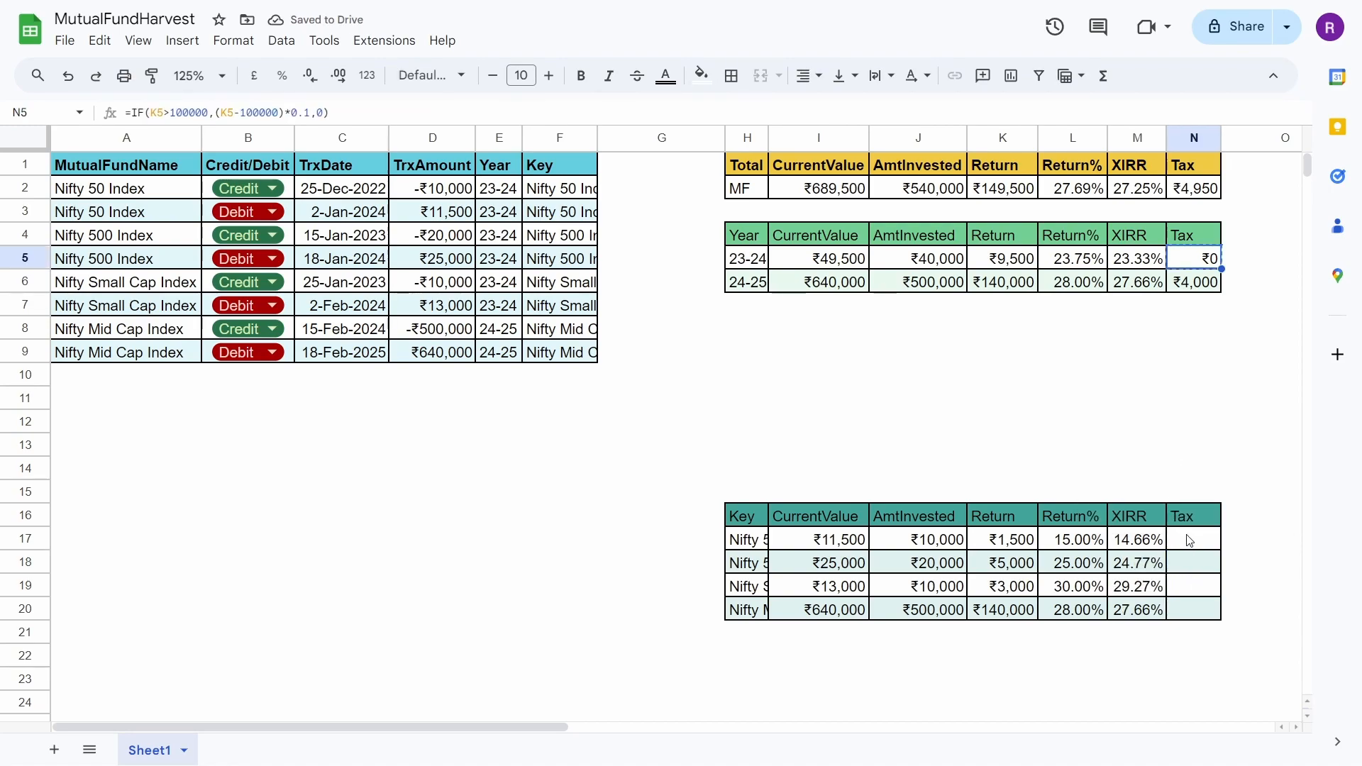
click(1191, 541)
key(ctrl+v)
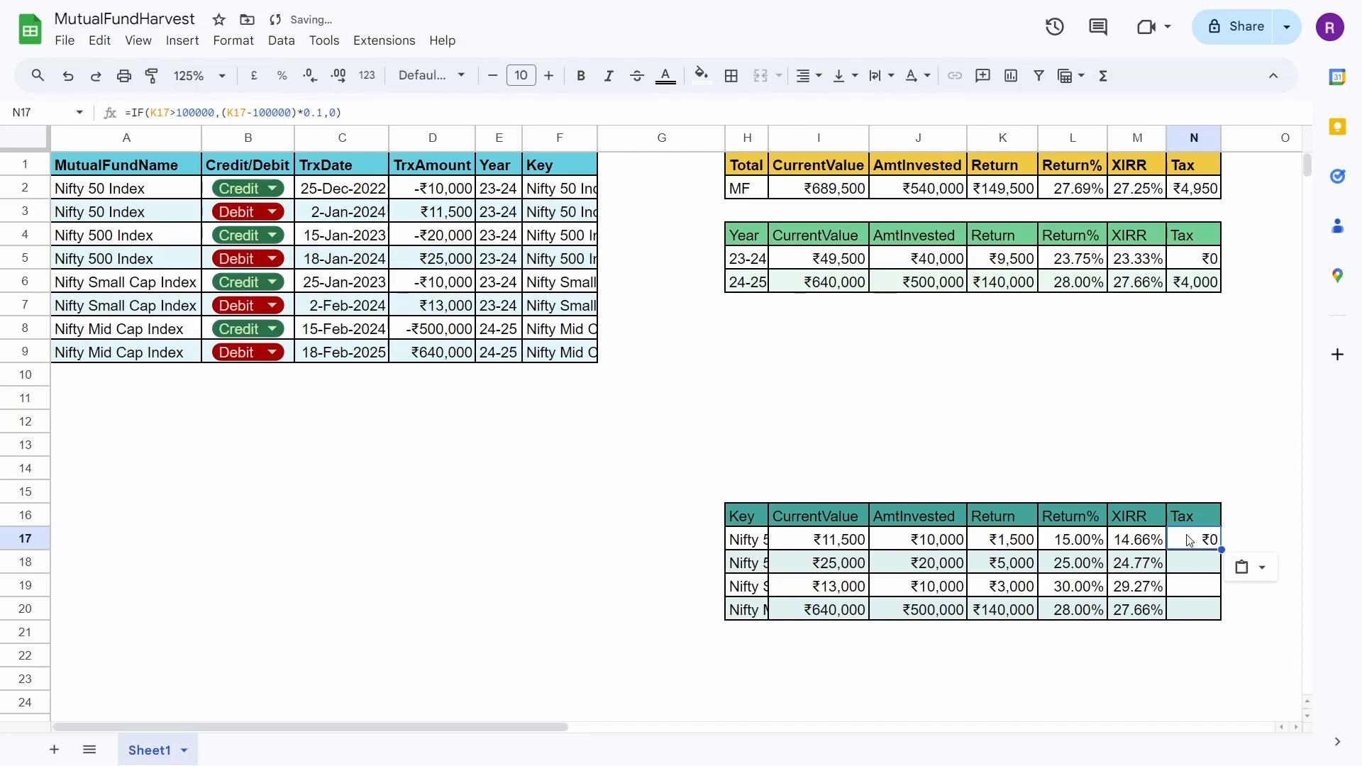
drag(1222, 550, 1222, 619)
key(Down)
key(Left)
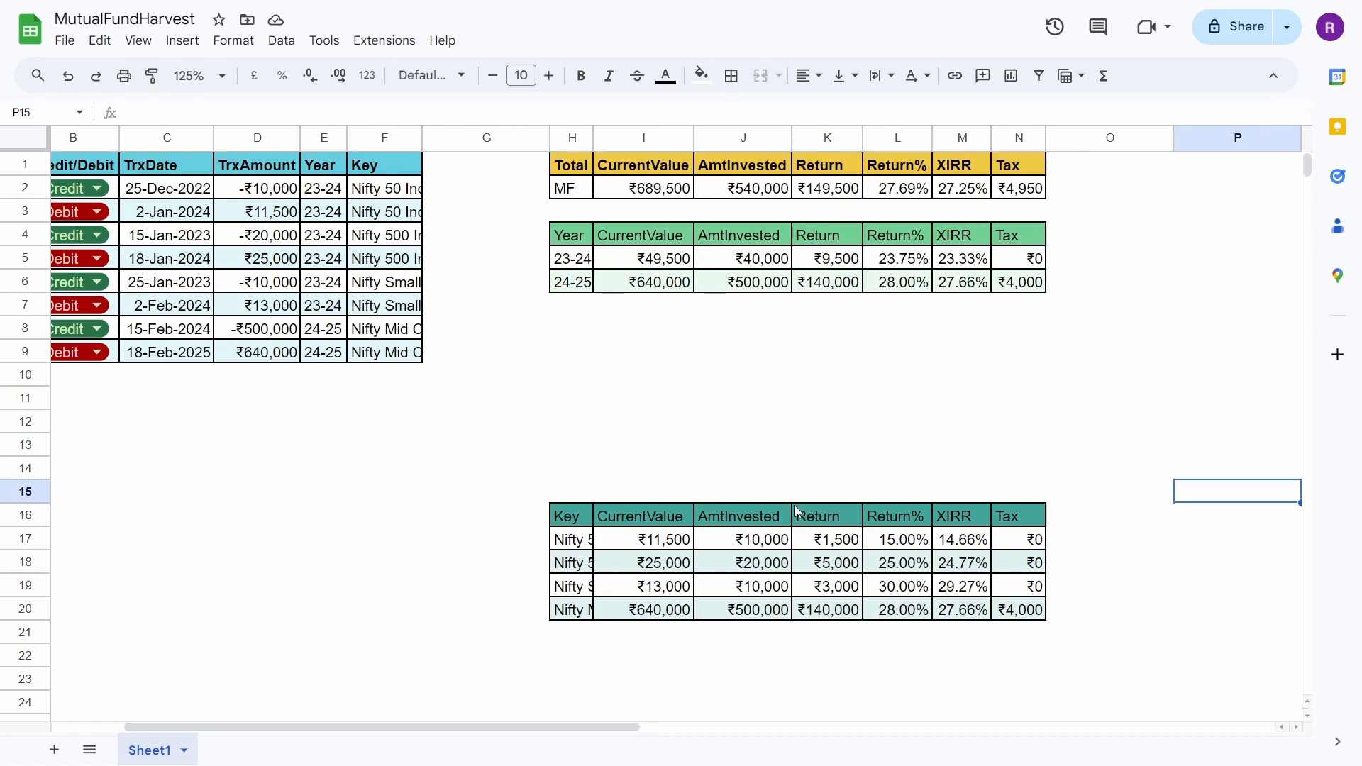
Apply a red-white-green colour scale as conditional formatting to the Key summary's XIRR range M16:M20
drag(960, 525, 965, 617)
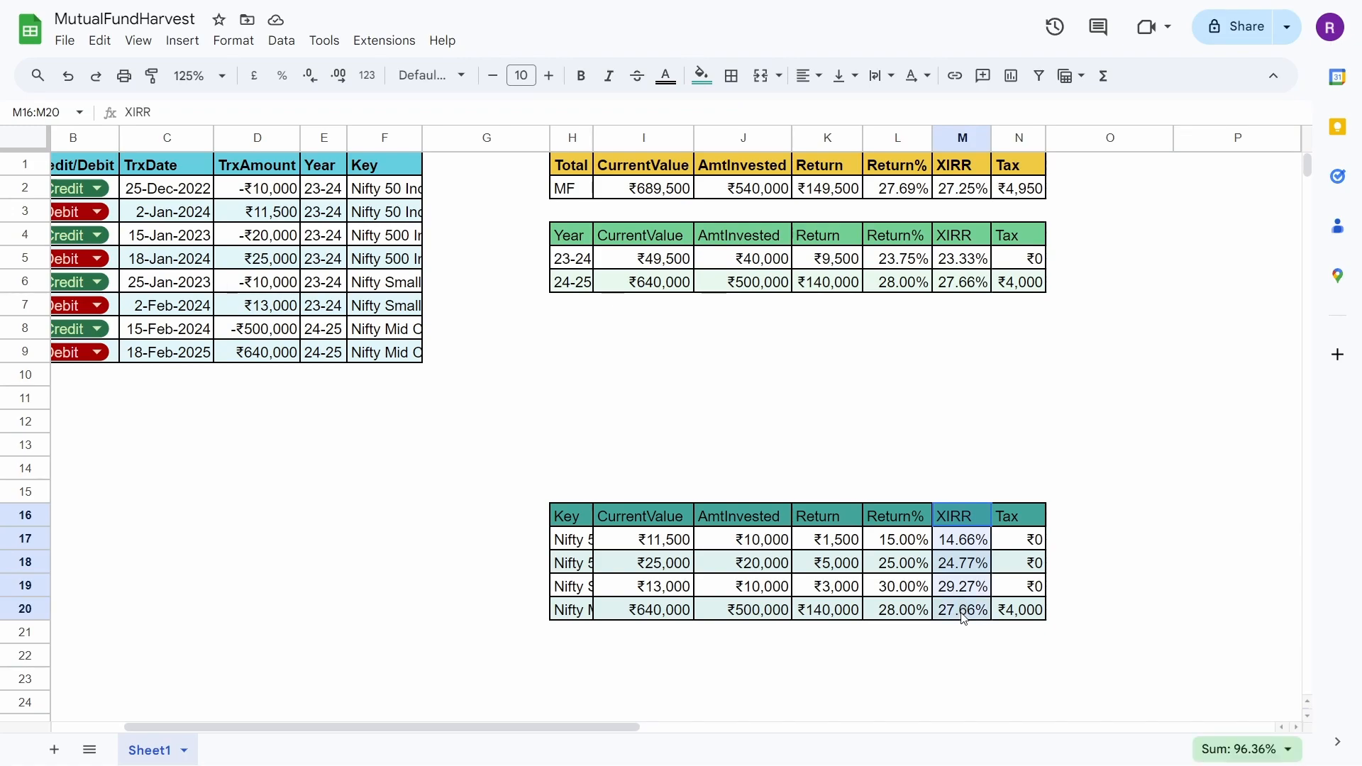
click(234, 42)
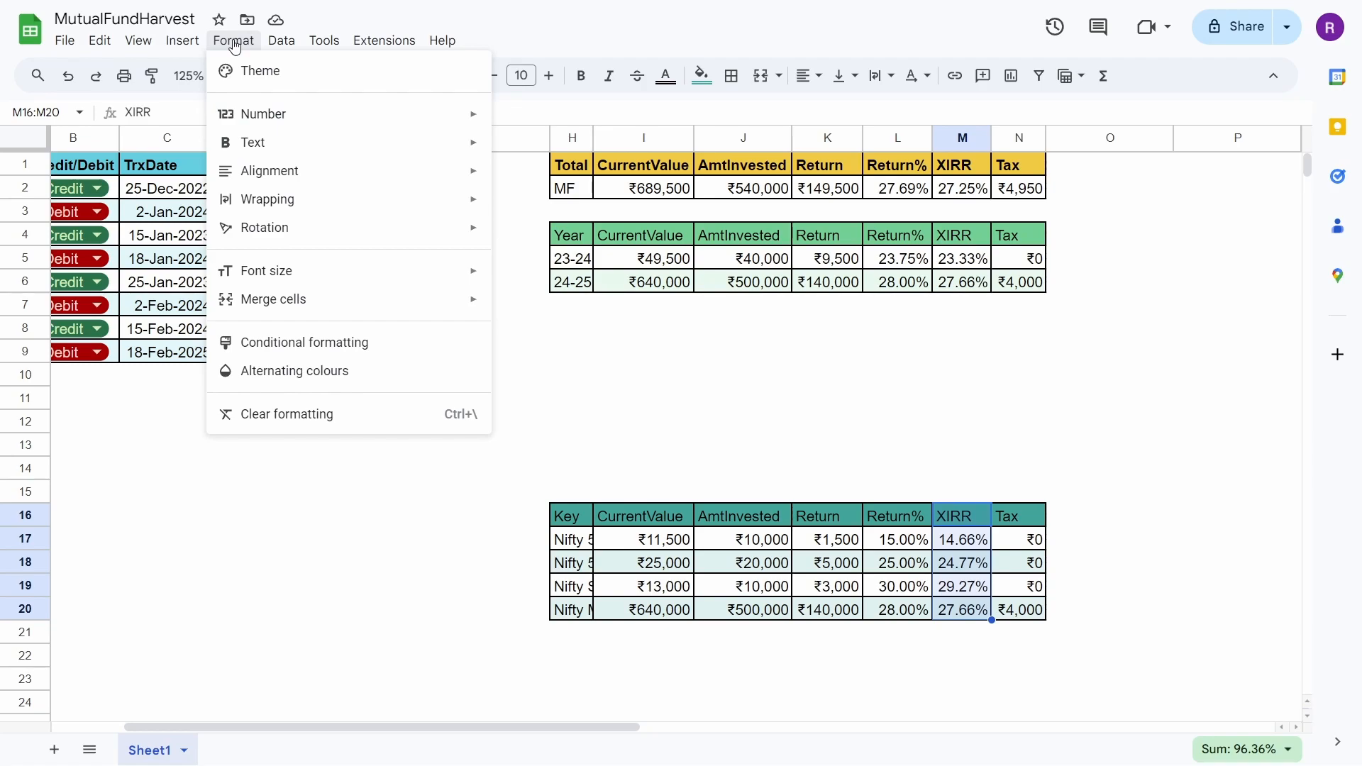
click(301, 343)
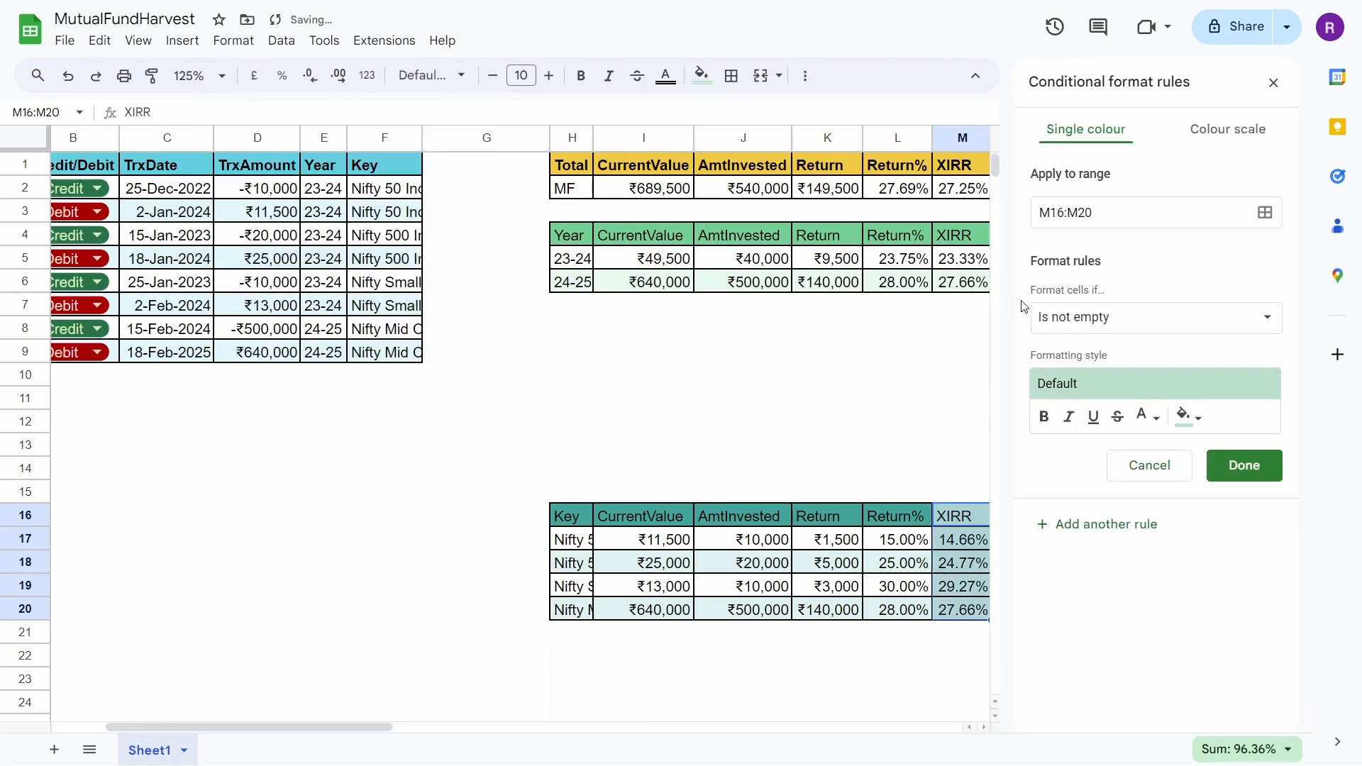
click(1208, 135)
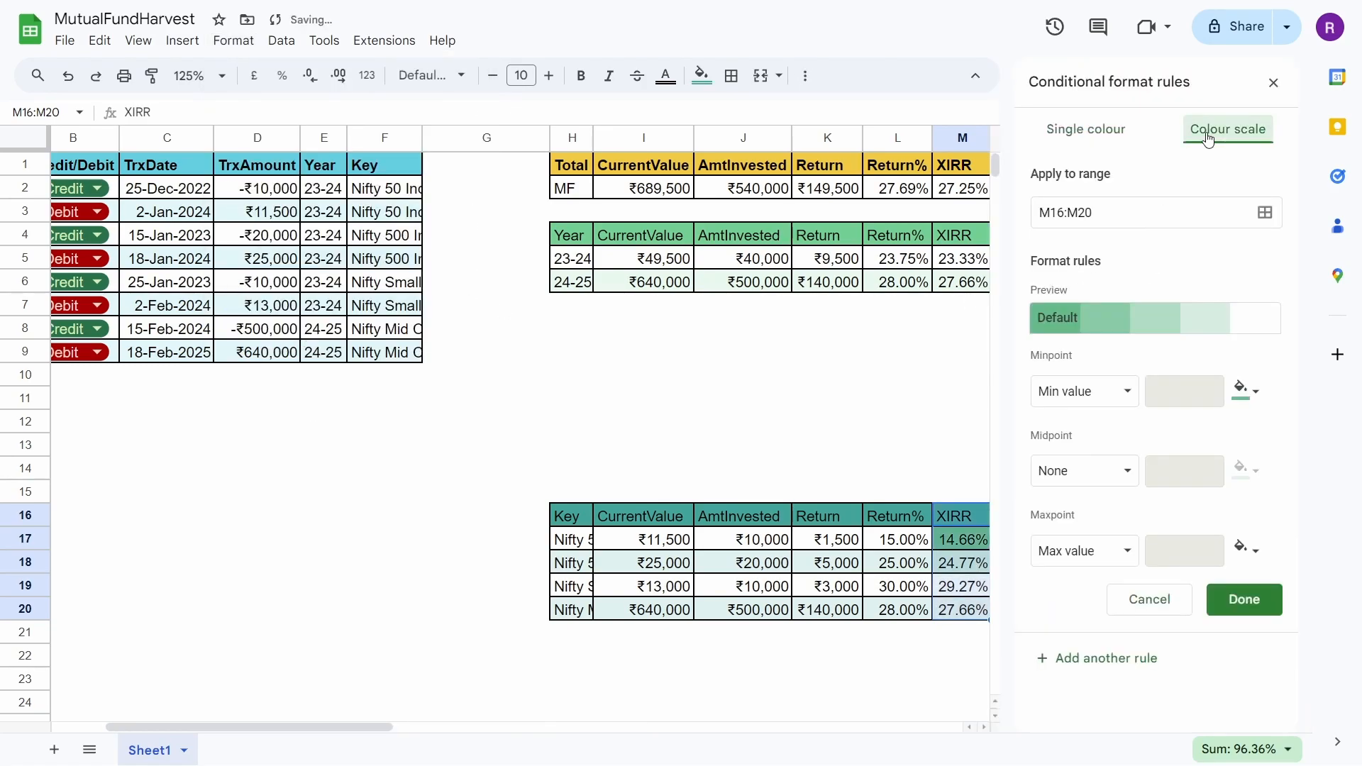
click(1175, 323)
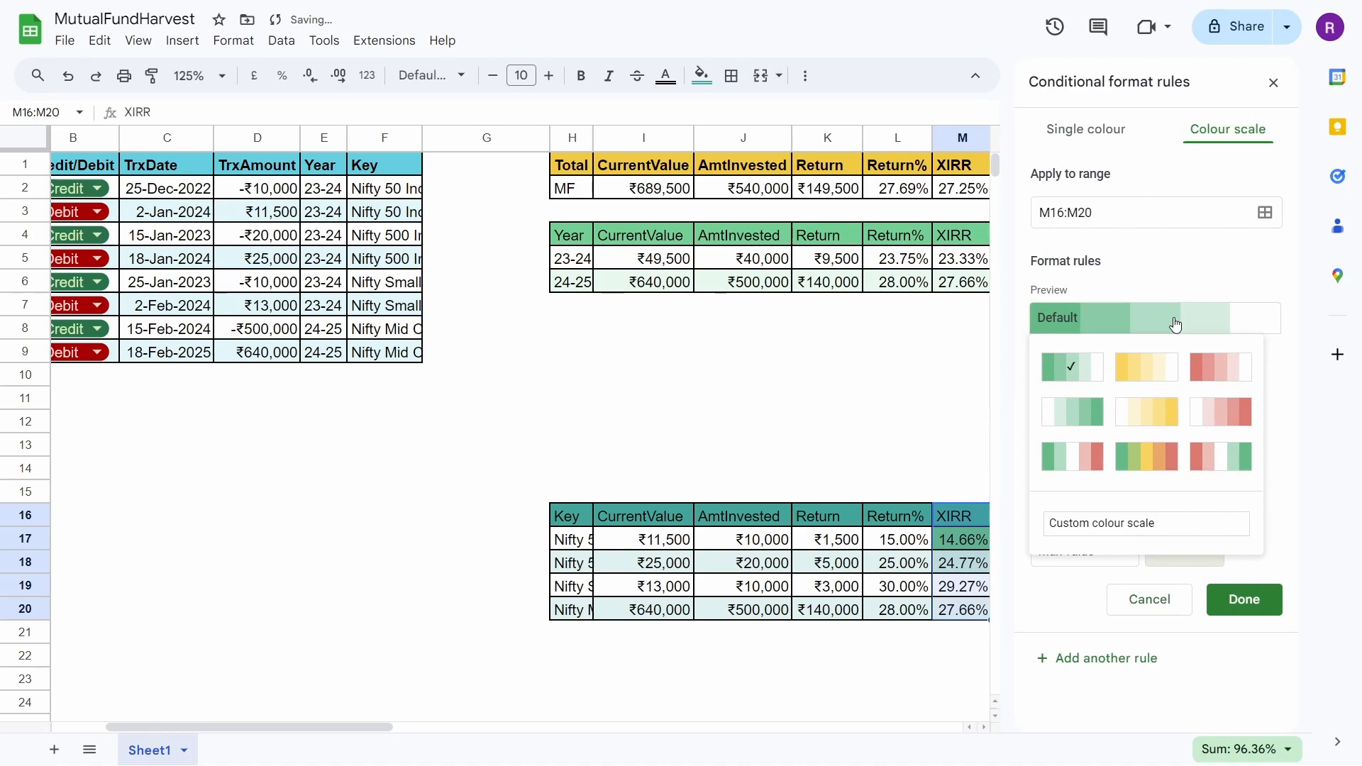
click(1229, 462)
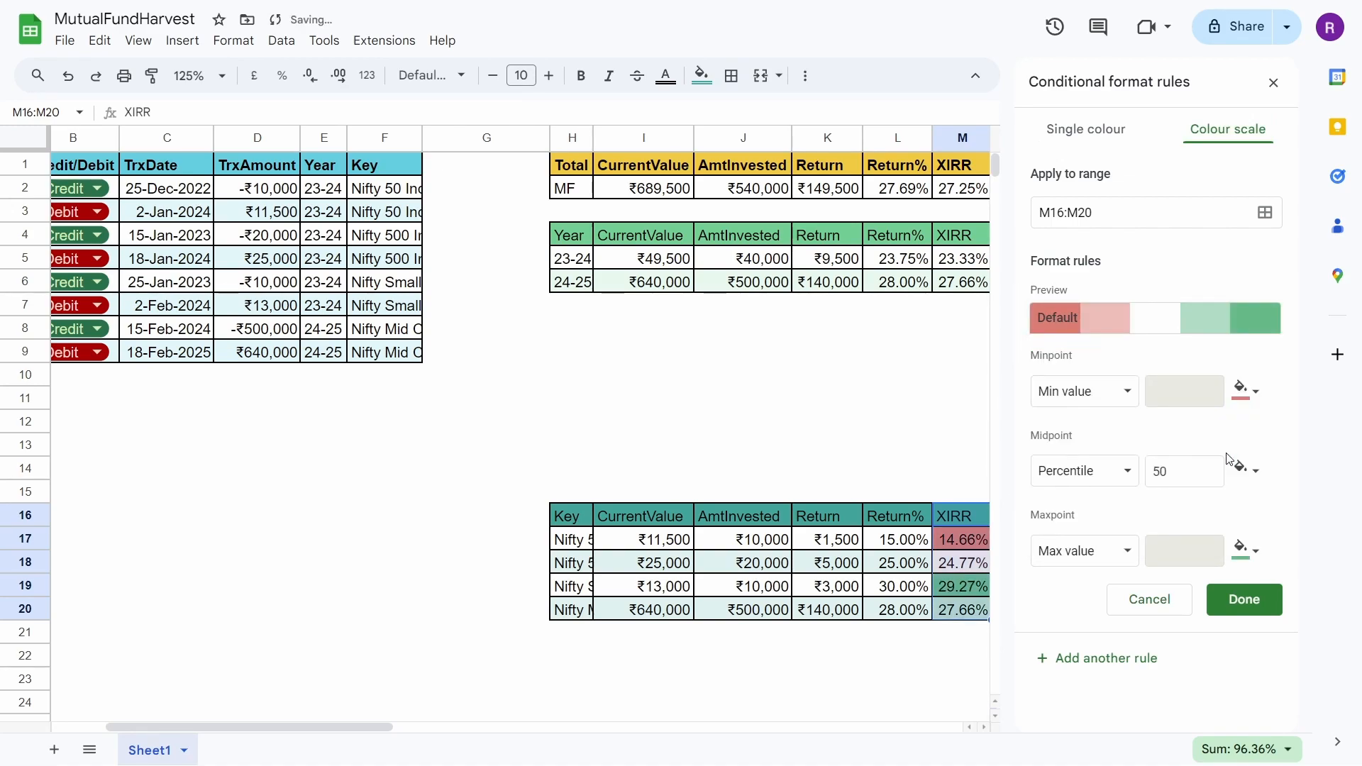
click(1249, 600)
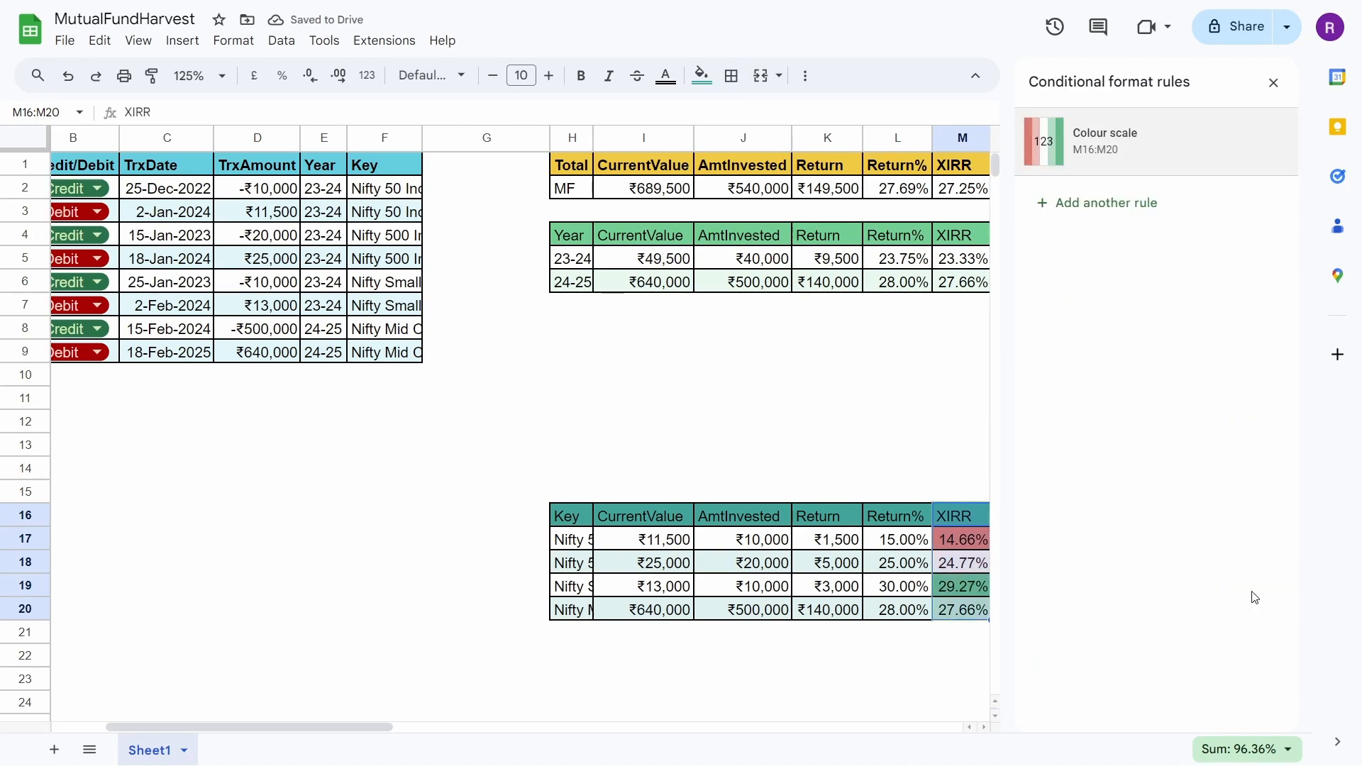
click(1274, 82)
click(1019, 586)
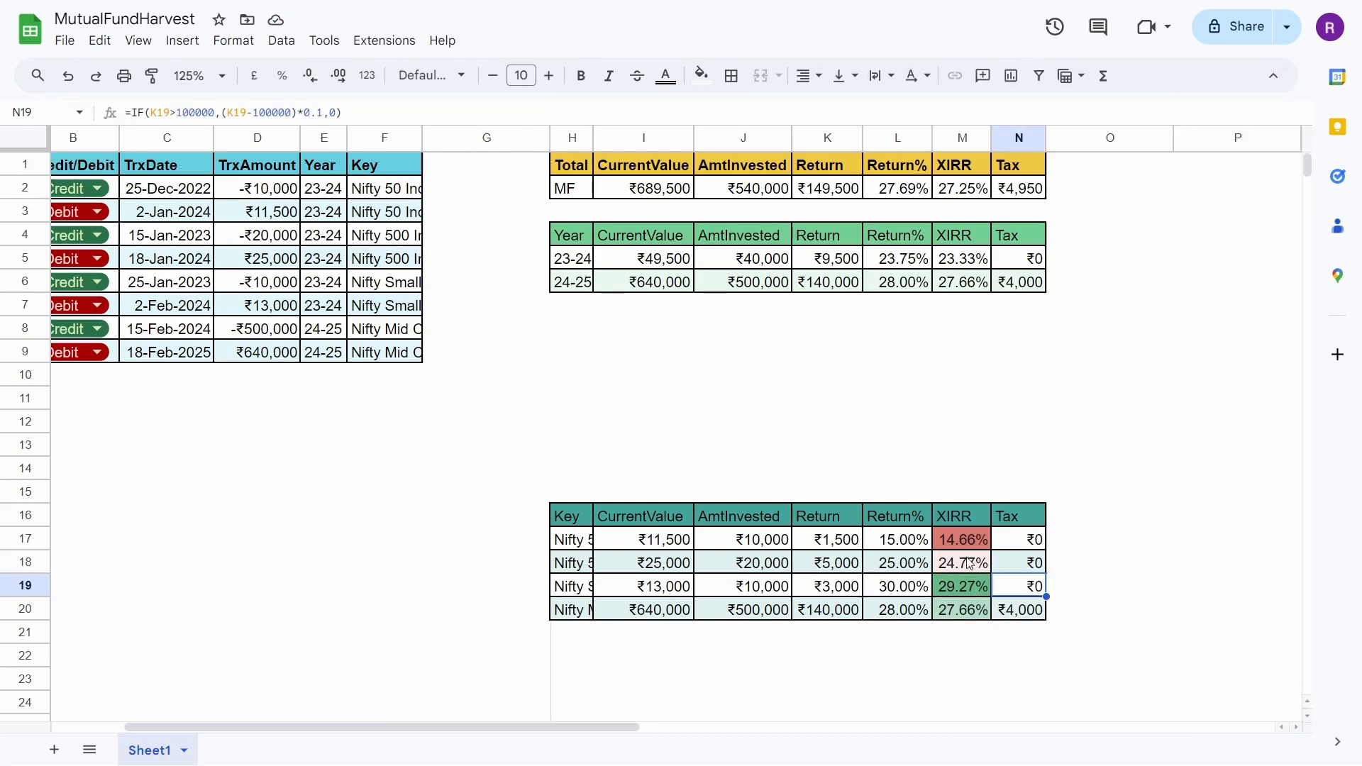
Widen column H to show more of the fund names in the Key summary
click(969, 618)
scroll(970, 617, down, 2)
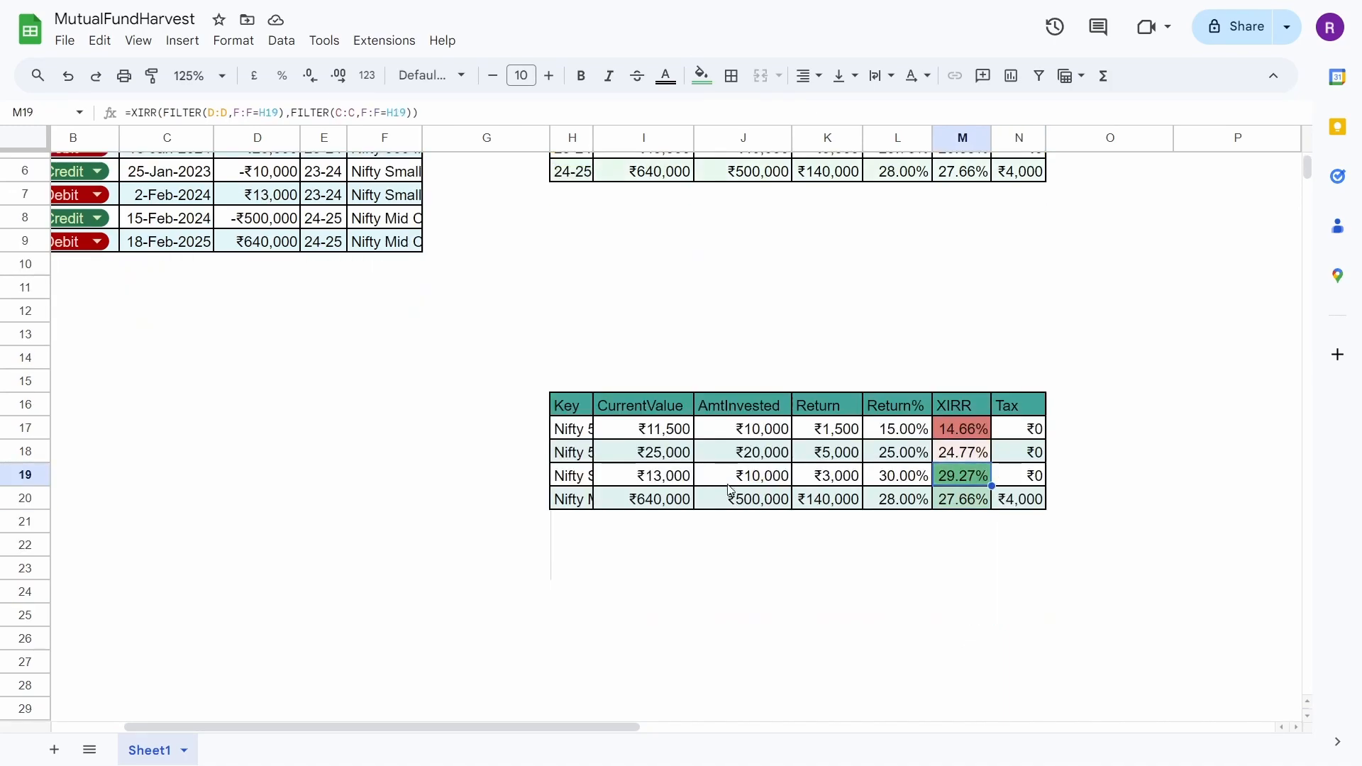
click(575, 482)
drag(593, 138, 671, 138)
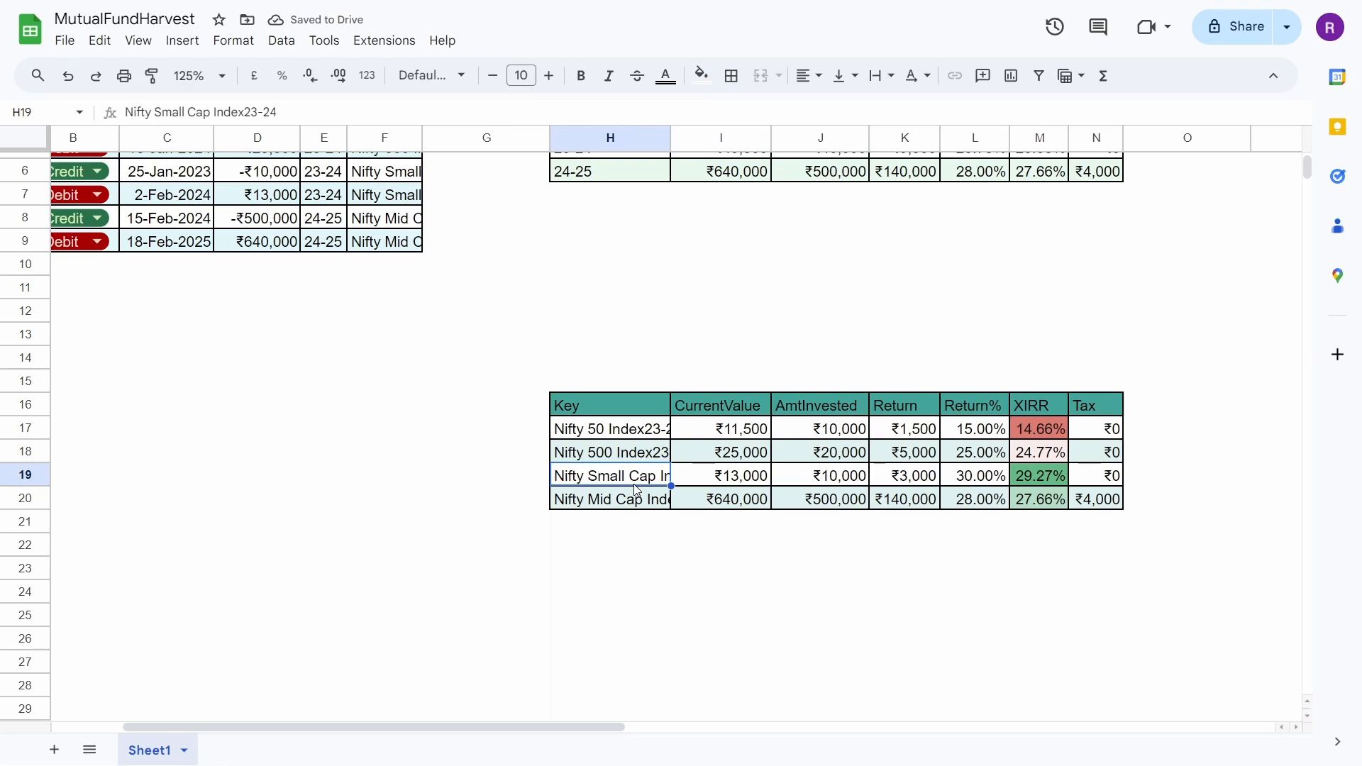
Compare the colour-scaled XIRR values of the four fund-and-year rows in the Key summary
key(Right)
key(Right)
key(Right)
key(Right)
key(Right)
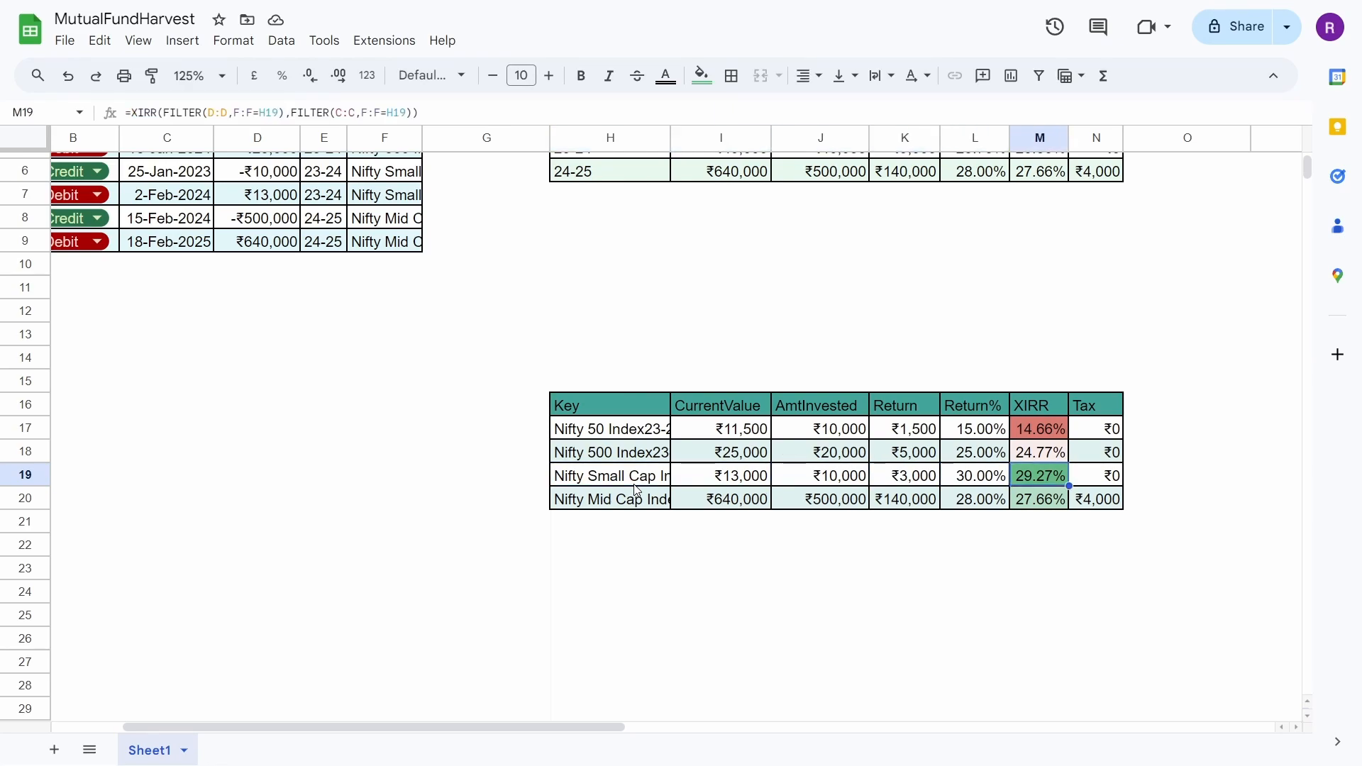
click(624, 438)
key(Right)
key(Right)
key(Right)
key(Right)
key(Right)
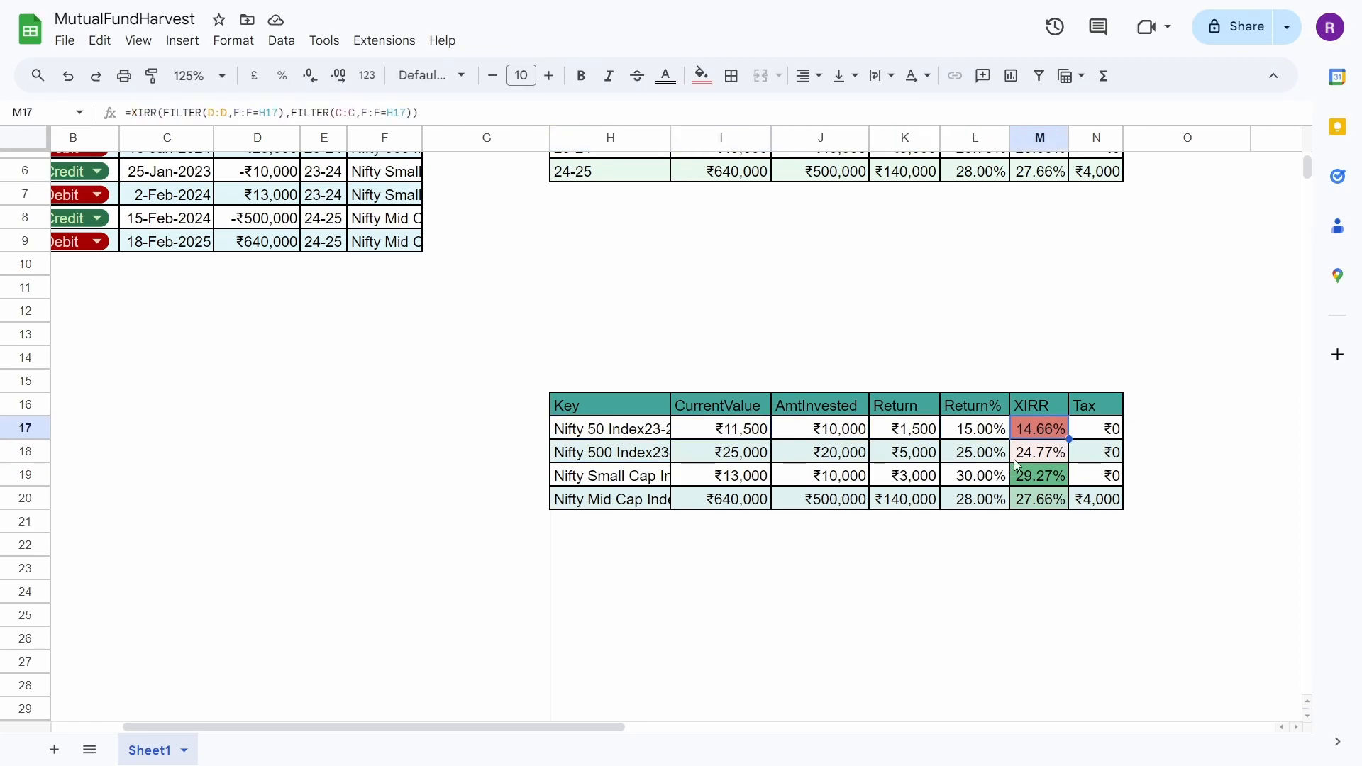
drag(1044, 458, 1043, 501)
click(1043, 500)
scroll(1027, 565, up, 2)
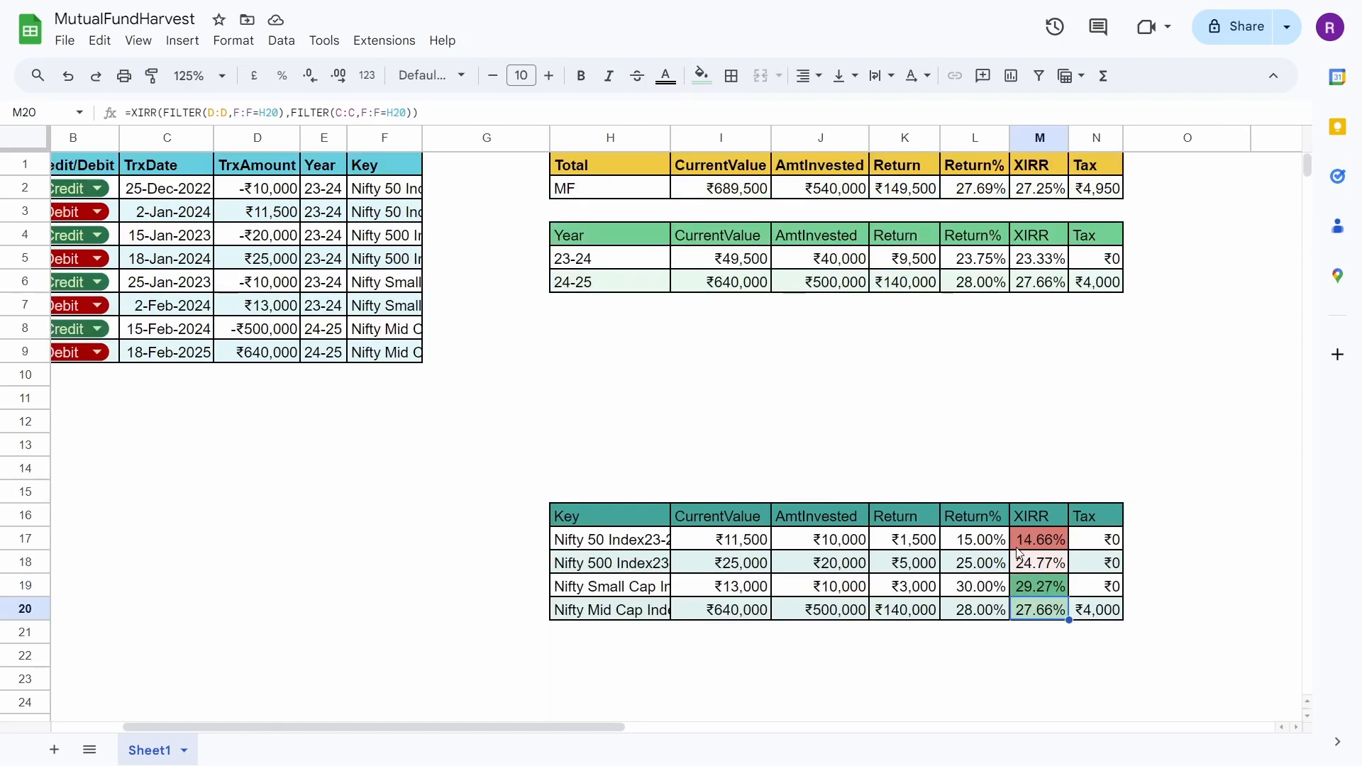
click(1033, 547)
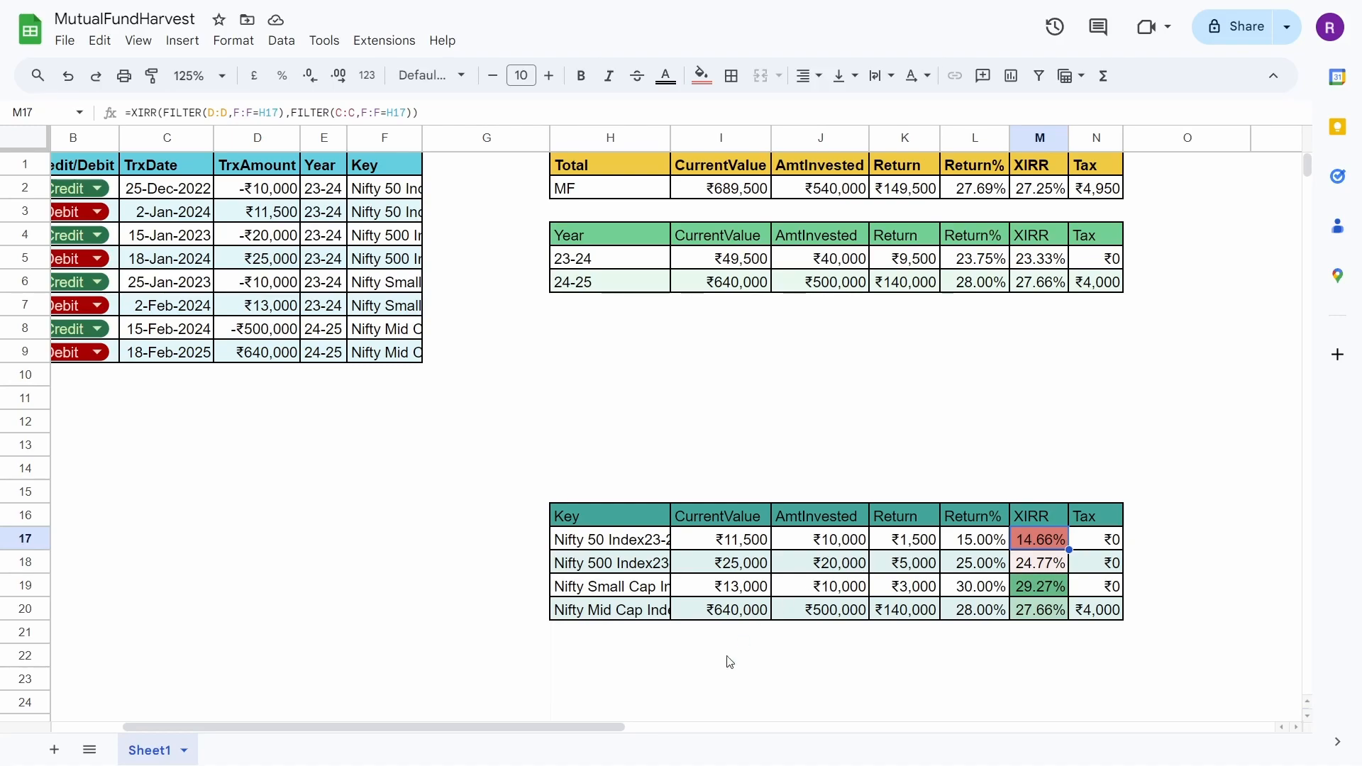
Review the formulas behind the transaction Key, the total CurrentValue, and the 23-24 CurrentValue, Tax and XIRR
drag(596, 728, 401, 748)
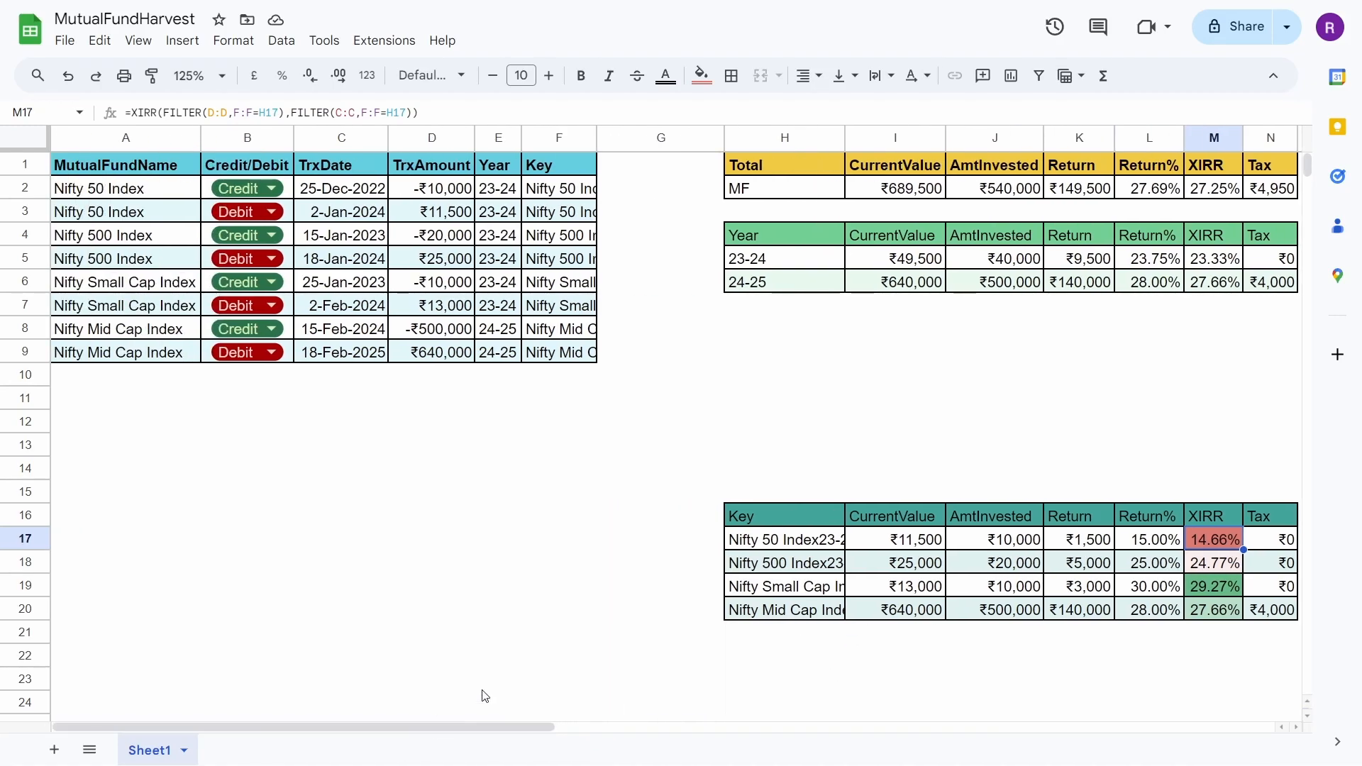
click(554, 202)
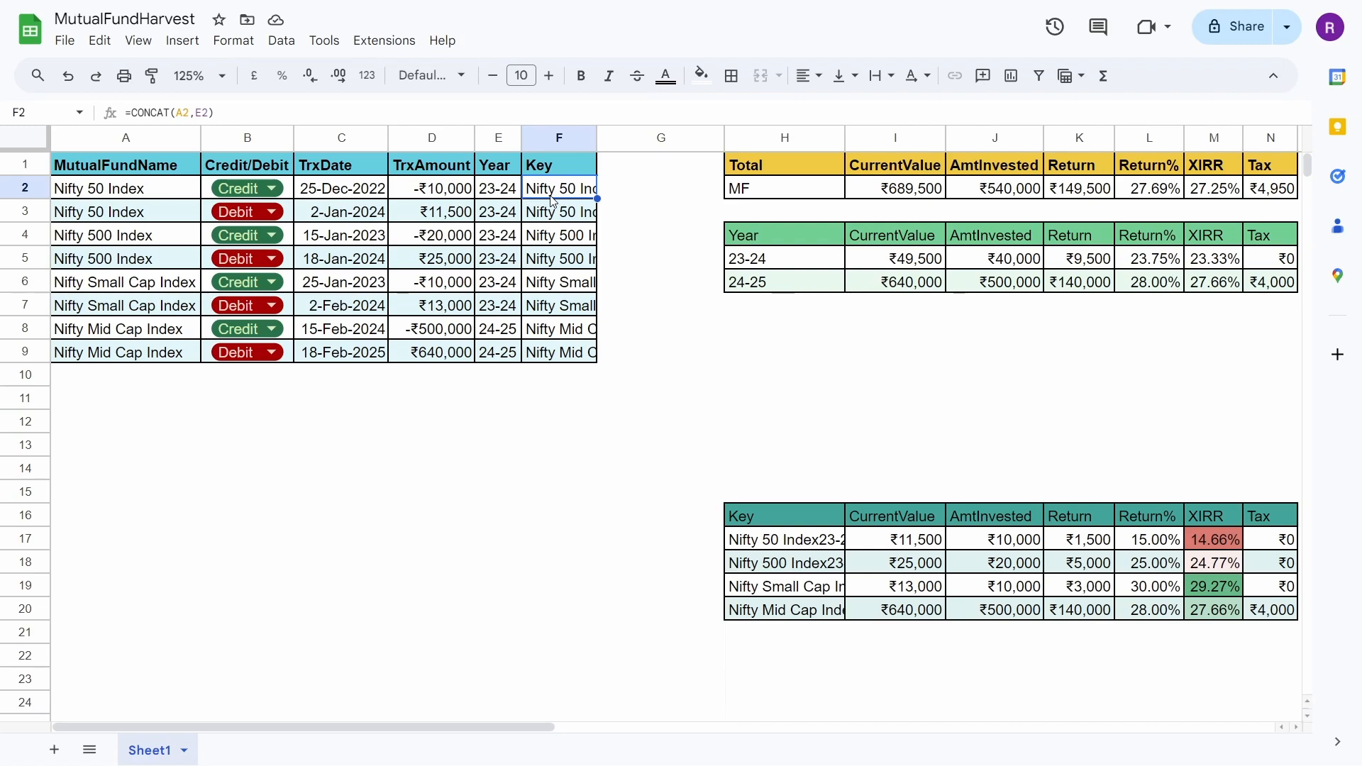
click(798, 222)
click(892, 197)
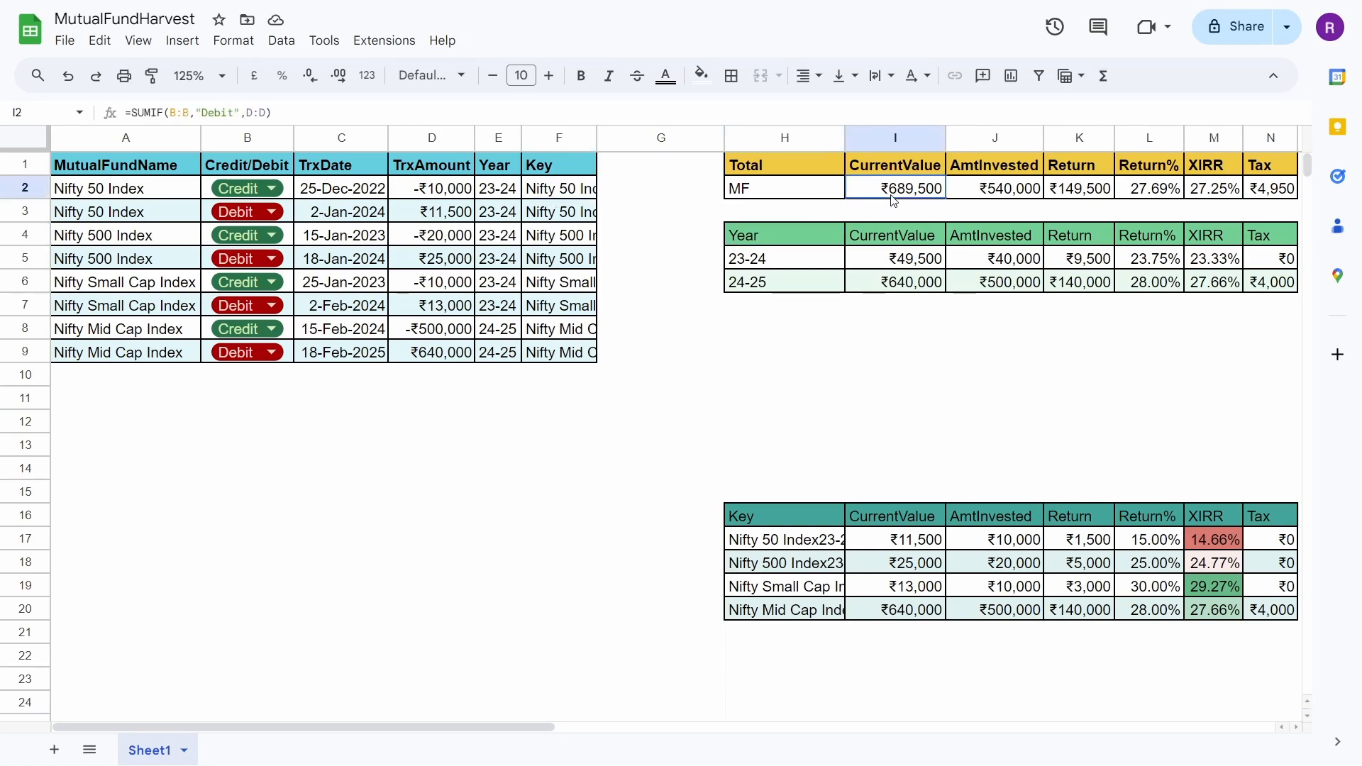
click(903, 271)
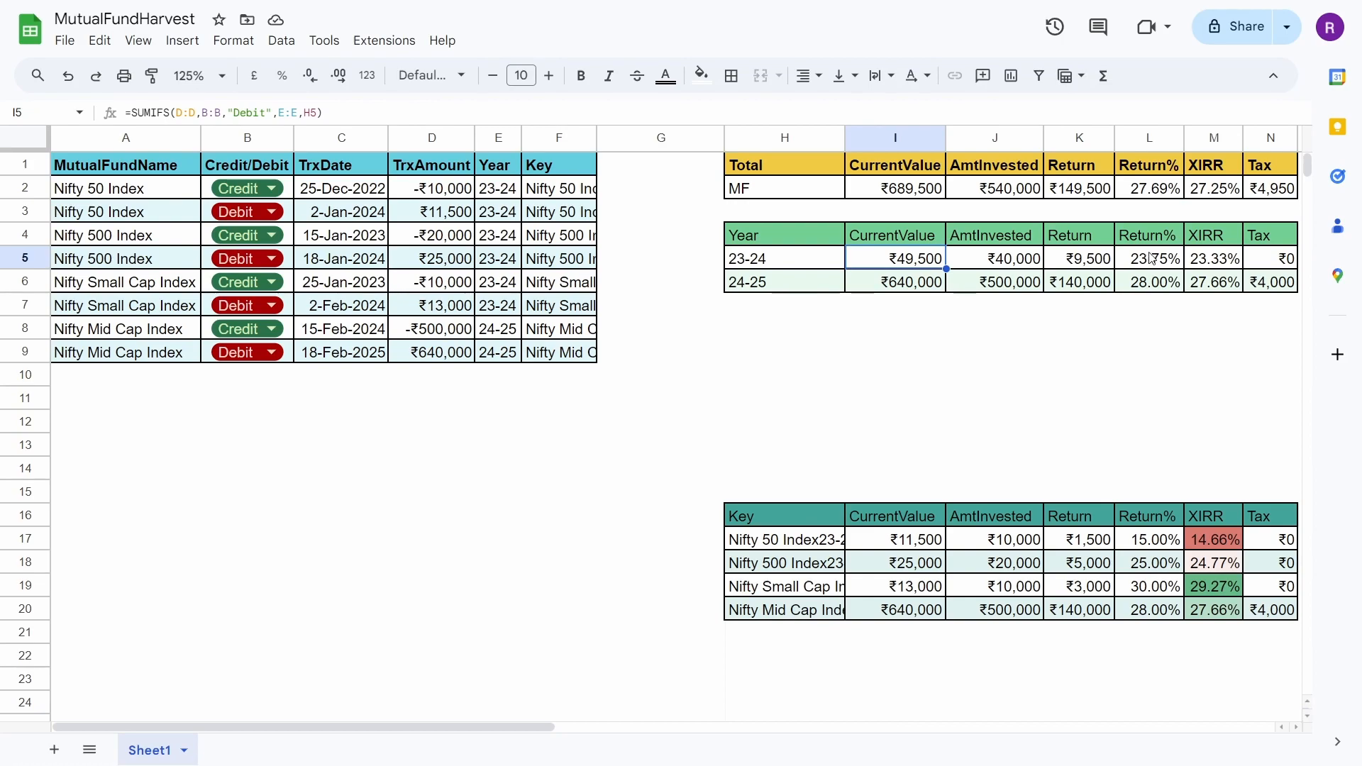
click(1221, 267)
click(1267, 267)
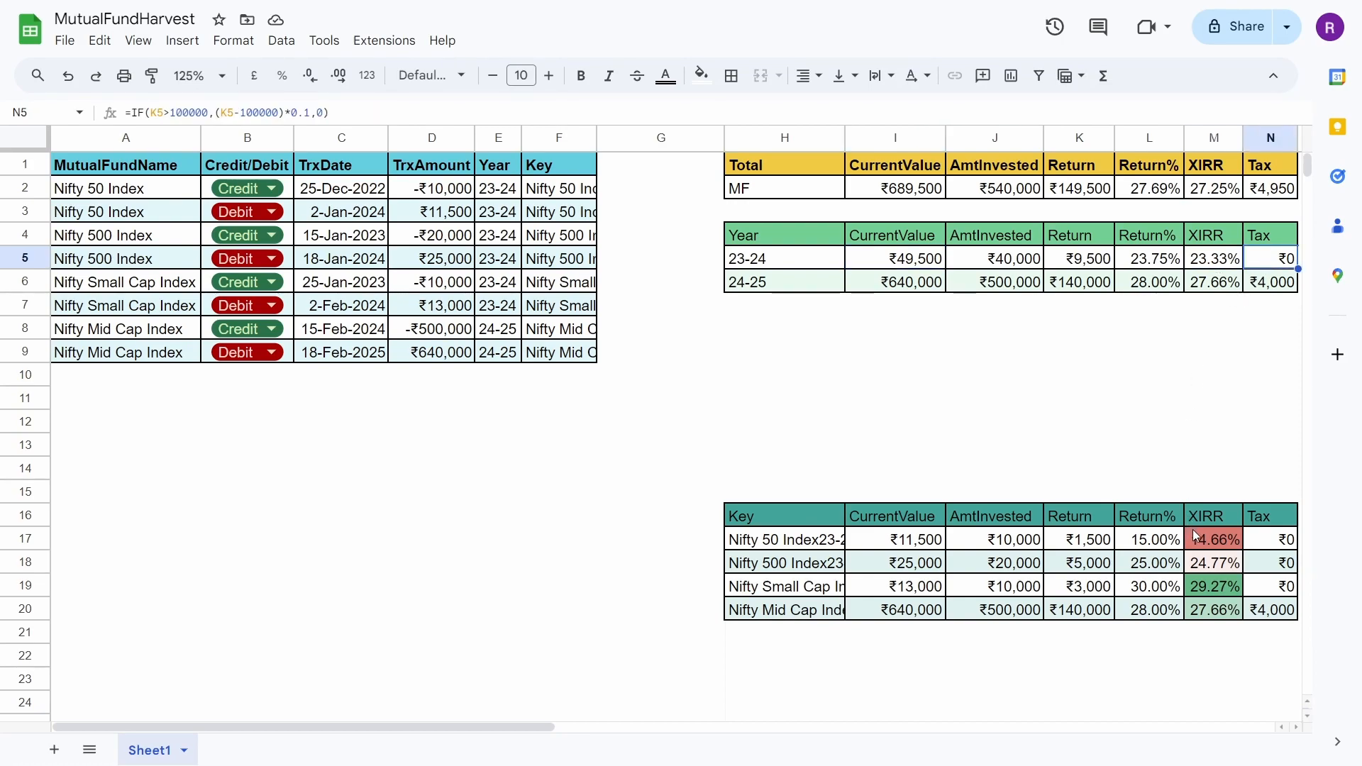
click(1212, 270)
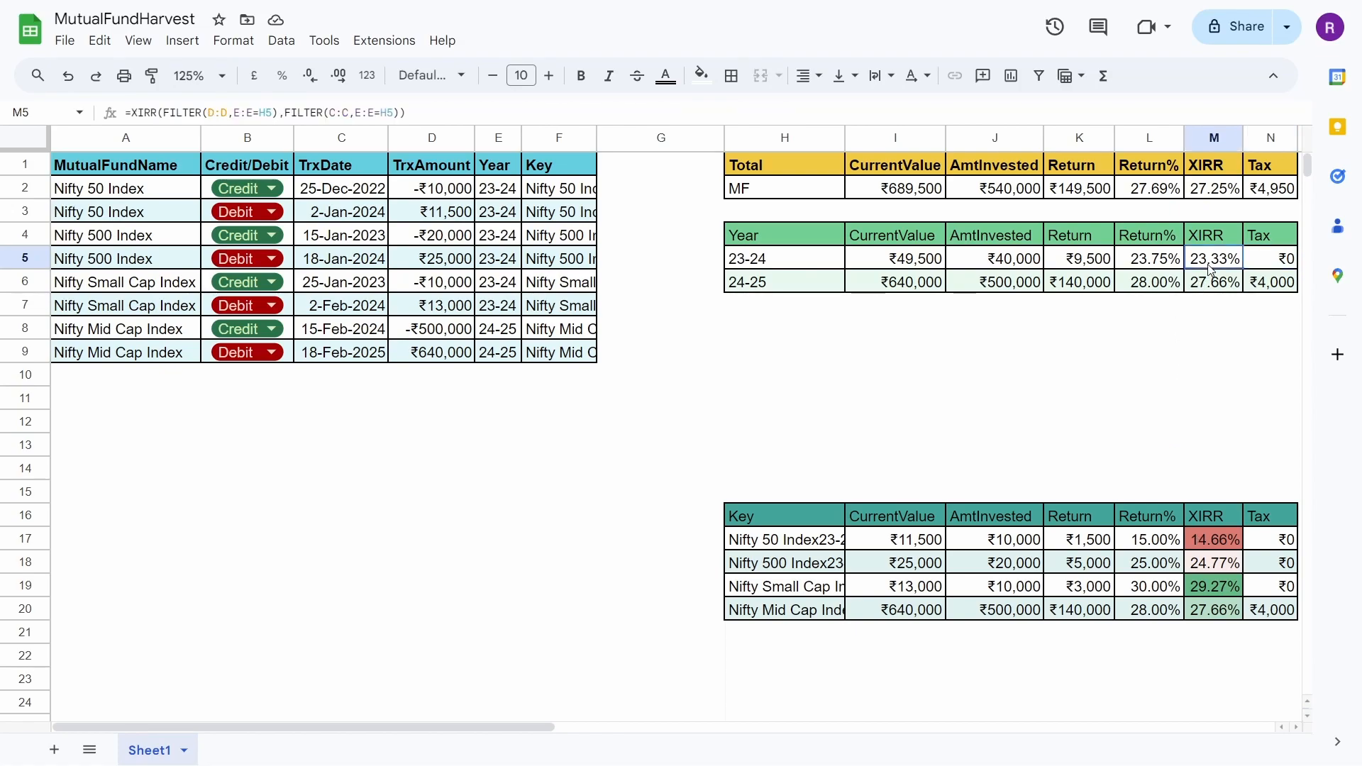